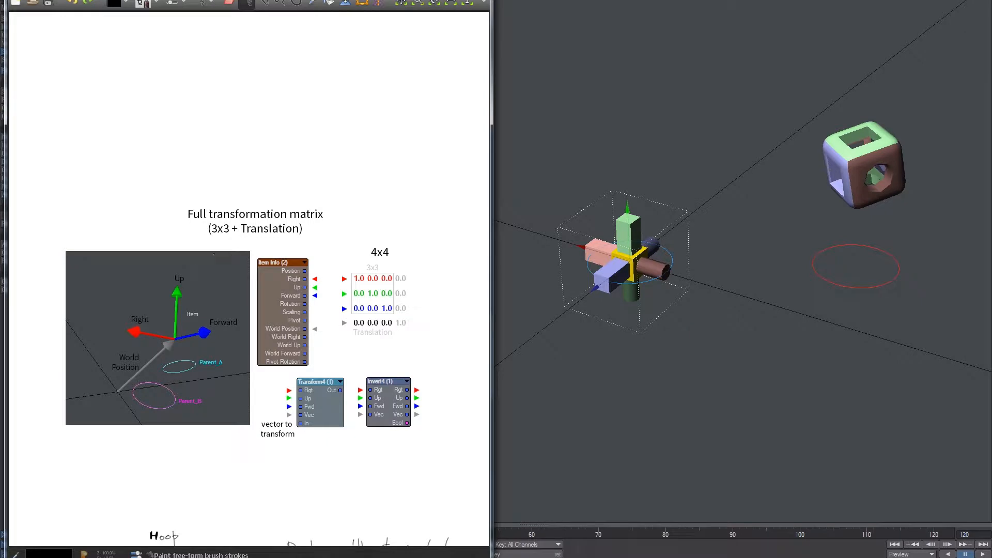
left_click_drag(241, 235, 308, 235)
key("ctrl+z")
left_click_drag(170, 275, 195, 276)
mouse_move(351, 271)
left_mouse_down()
mouse_move(408, 271)
mouse_move(409, 329)
mouse_move(352, 327)
mouse_move(351, 270)
left_mouse_up()
left_click_drag(386, 243, 369, 263)
key("ctrl+z")
mouse_move(369, 274)
left_mouse_down()
mouse_move(372, 319)
mouse_move(350, 283)
mouse_move(362, 313)
mouse_move(367, 271)
mouse_move(388, 283)
mouse_move(364, 297)
mouse_move(397, 296)
mouse_move(397, 312)
left_mouse_up()
key("ctrl+z")
key("ctrl+z")
key("ctrl+z")
key("ctrl+z")
key("ctrl+z")
Step: Outline the whole 4x4 matrix and draw a straight slanted line through its last column
left_click_drag(364, 284, 405, 323)
key("ctrl+z")
mouse_move(365, 315)
left_mouse_down()
mouse_move(378, 317)
mouse_move(353, 322)
mouse_move(360, 319)
left_mouse_up()
key("ctrl+z")
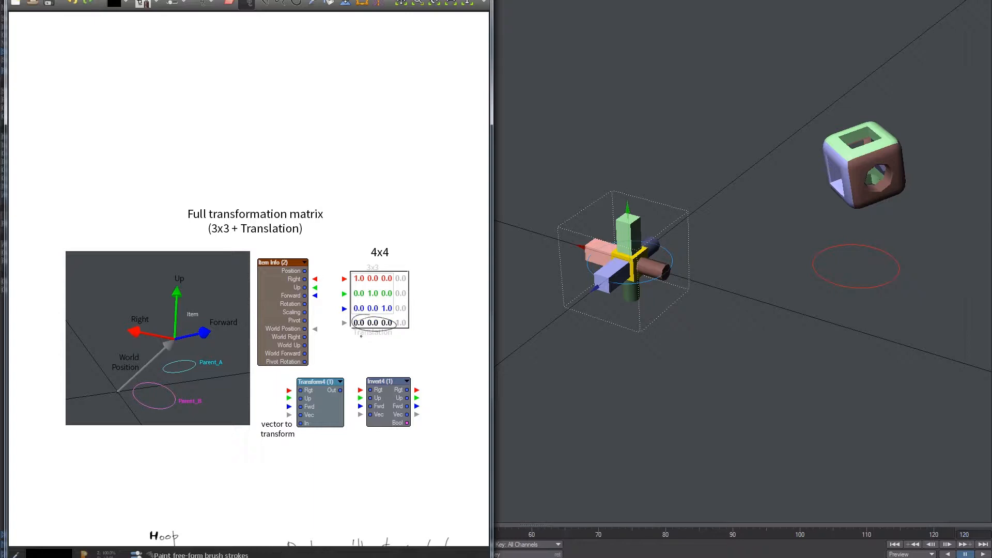
key("ctrl+z")
left_click_drag(404, 275, 399, 325)
key("ctrl+z")
mouse_move(400, 322)
left_mouse_down("shift")
mouse_move(410, 270)
mouse_move(397, 326)
left_mouse_up("shift")
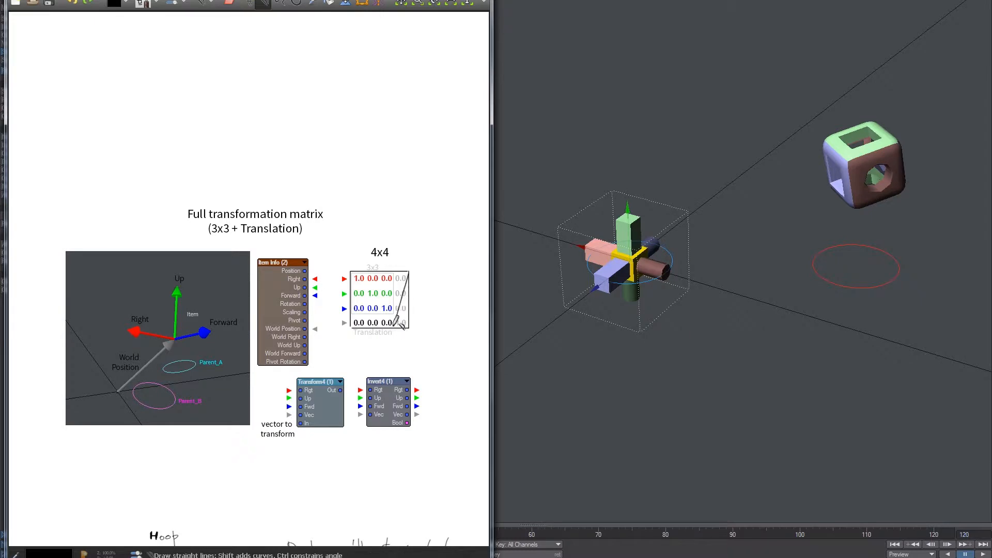
Step: Circle the 4x4 heading and the Transform4 and Invert4 nodes as temporary highlights, removing each mark
mouse_move(391, 243)
left_mouse_down()
mouse_move(366, 251)
mouse_move(377, 240)
mouse_move(393, 255)
mouse_move(371, 242)
left_mouse_up()
key("ctrl+z")
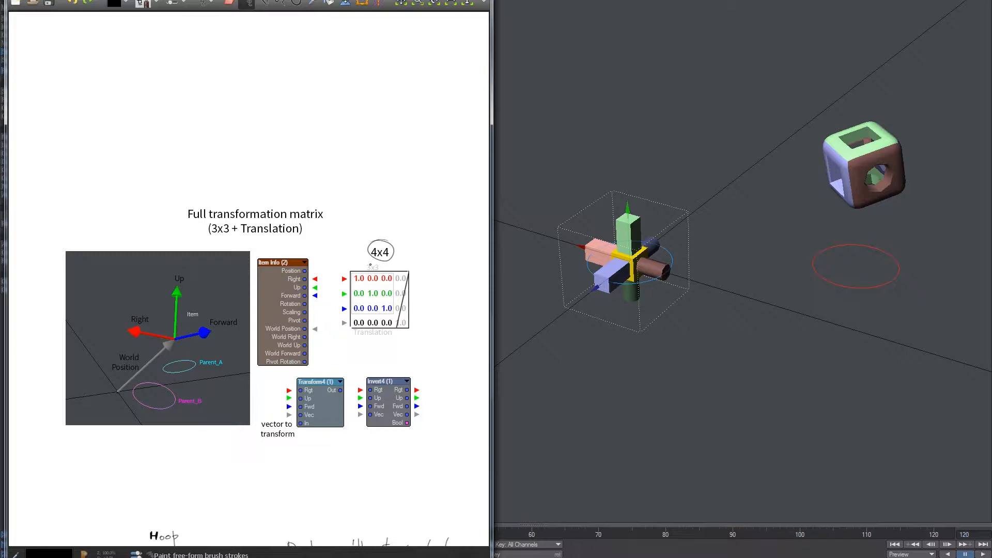
key("ctrl+z")
left_click_drag(313, 415, 294, 415)
key("ctrl+z")
mouse_move(377, 367)
left_mouse_down()
mouse_move(355, 383)
mouse_move(390, 364)
left_mouse_up()
key("ctrl+z")
mouse_move(320, 366)
left_mouse_down()
mouse_move(353, 395)
mouse_move(326, 368)
mouse_move(420, 416)
mouse_move(365, 365)
left_mouse_up()
key("ctrl+z")
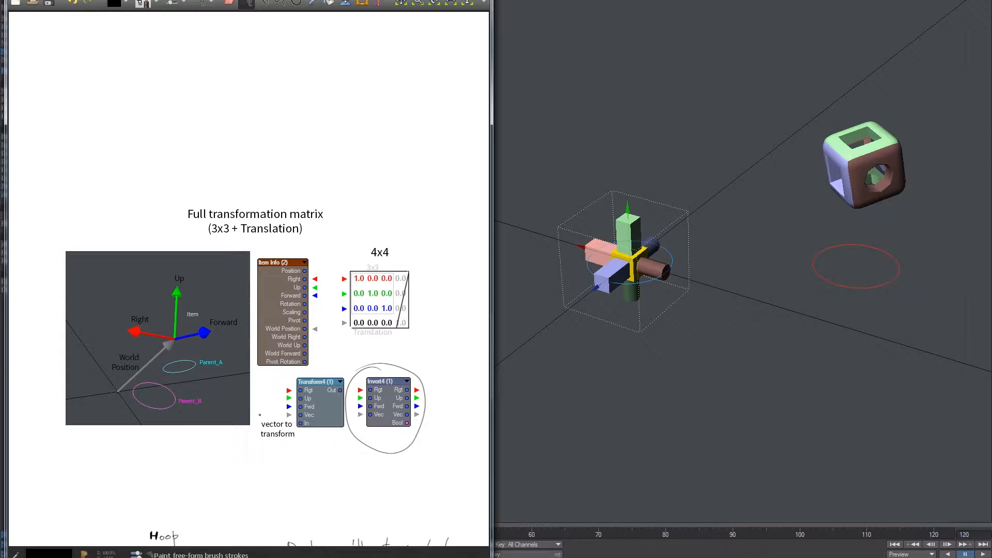
key("ctrl+z")
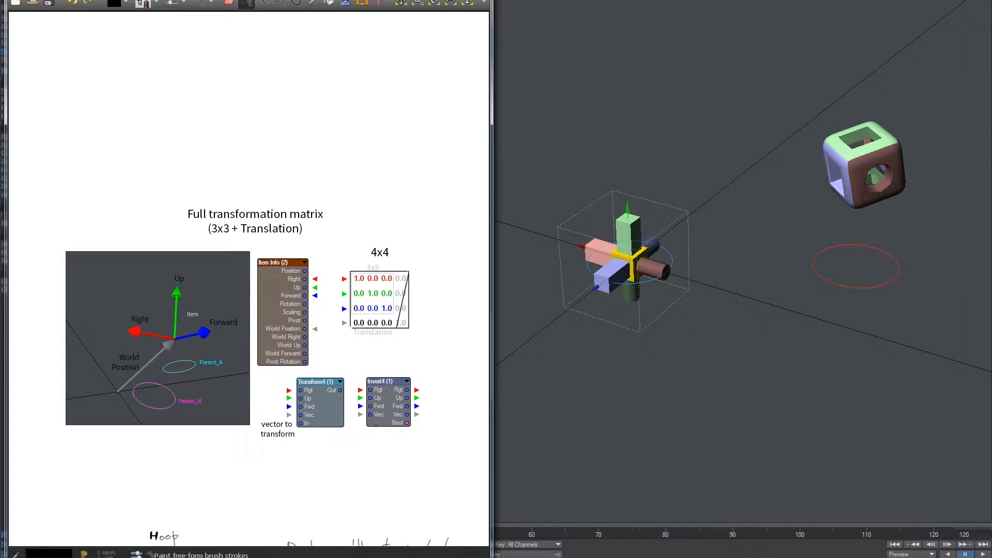
Step: Circle Hoop and the two figures' axis tips in the court sketch as temporary highlights, removing each mark
scroll(318, 302, "down", 10)
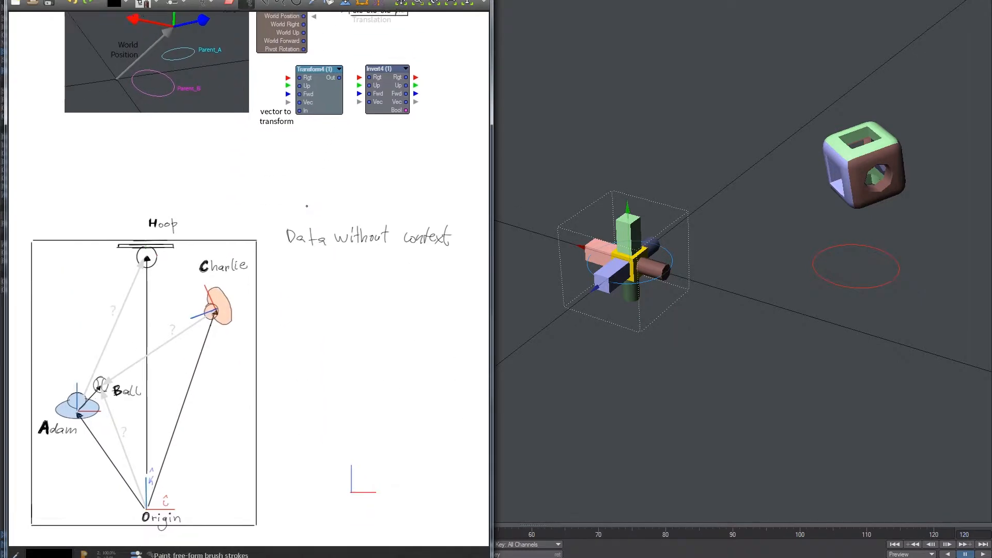
left_click_drag(318, 303, 331, 307)
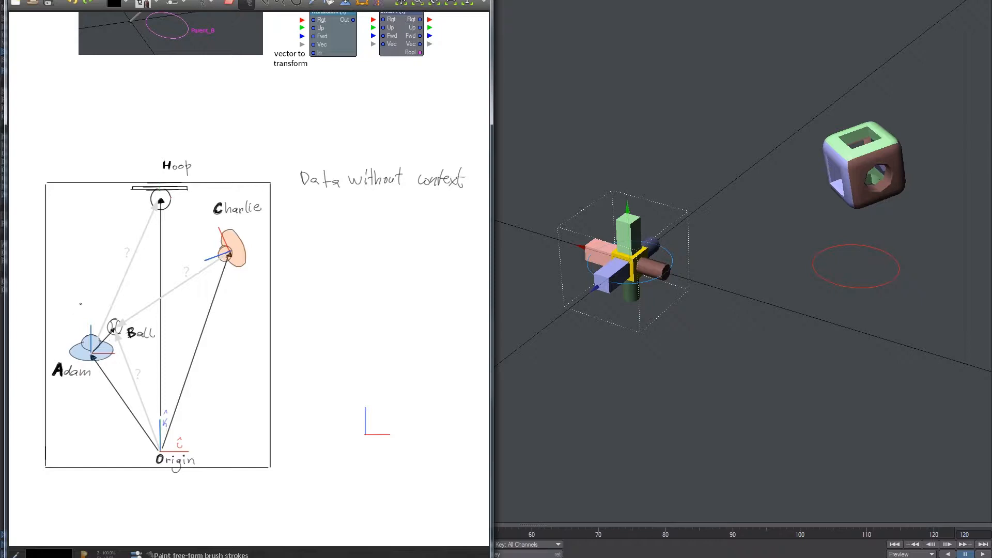
mouse_move(151, 138)
left_mouse_down()
mouse_move(192, 214)
mouse_move(148, 141)
left_mouse_up()
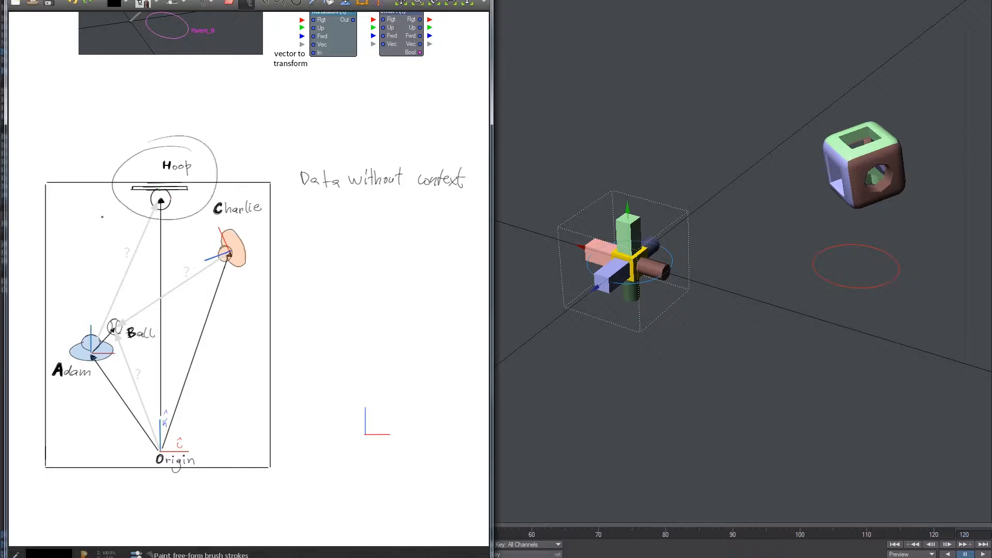
key("ctrl+z")
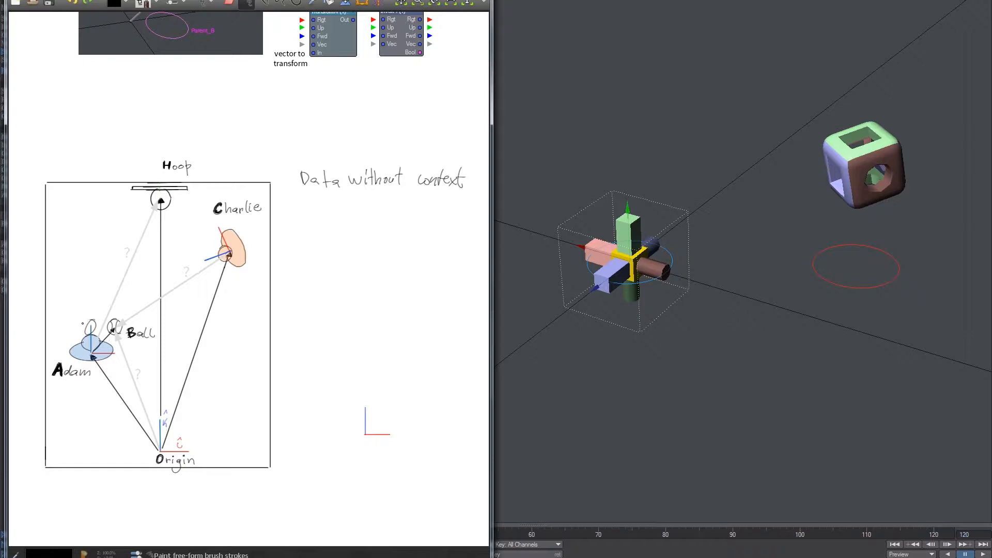
left_click_drag(116, 345, 113, 353)
key("ctrl+z")
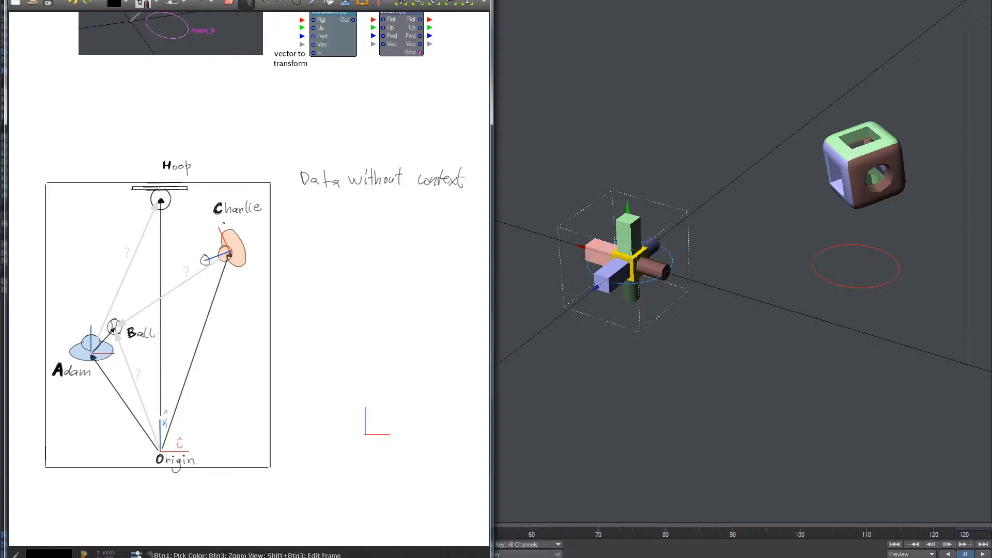
Step: Mark the axes at Origin in the court sketch as temporary highlights, removing each mark
mouse_move(188, 411)
left_mouse_down()
mouse_move(139, 476)
mouse_move(154, 405)
left_mouse_up()
key("ctrl+z")
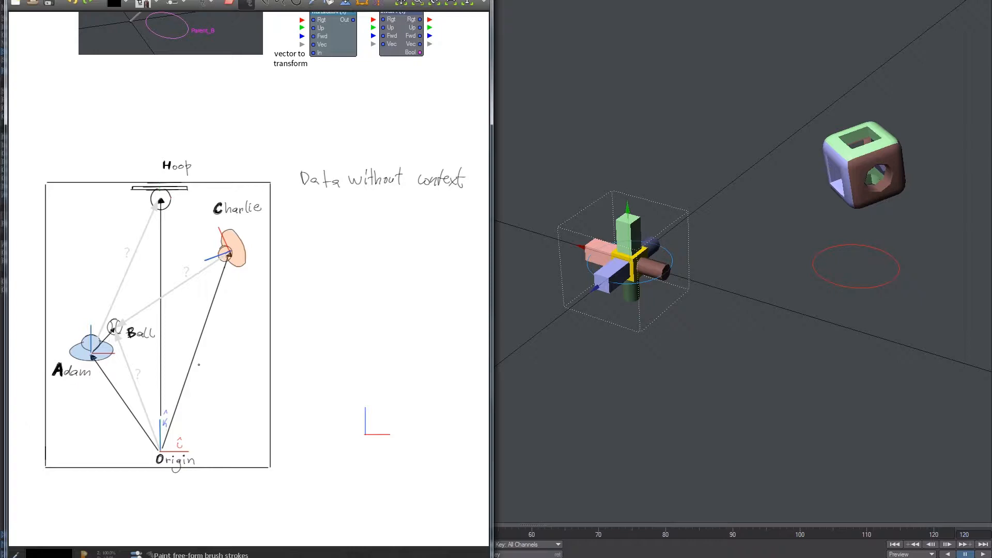
left_click_drag(171, 411, 199, 414)
key("ctrl+z")
key("ctrl+z")
mouse_move(173, 442)
left_mouse_down()
mouse_move(183, 433)
mouse_move(170, 407)
left_mouse_up()
key("ctrl+z")
Step: Underline the "Data without context" heading as a temporary highlight and remove the line
mouse_move(315, 188)
left_mouse_down("shift")
mouse_move(485, 195)
mouse_move(389, 188)
mouse_move(458, 193)
left_mouse_up("shift")
key("ctrl+z")
key("b")
key("ctrl+z")
key("l")
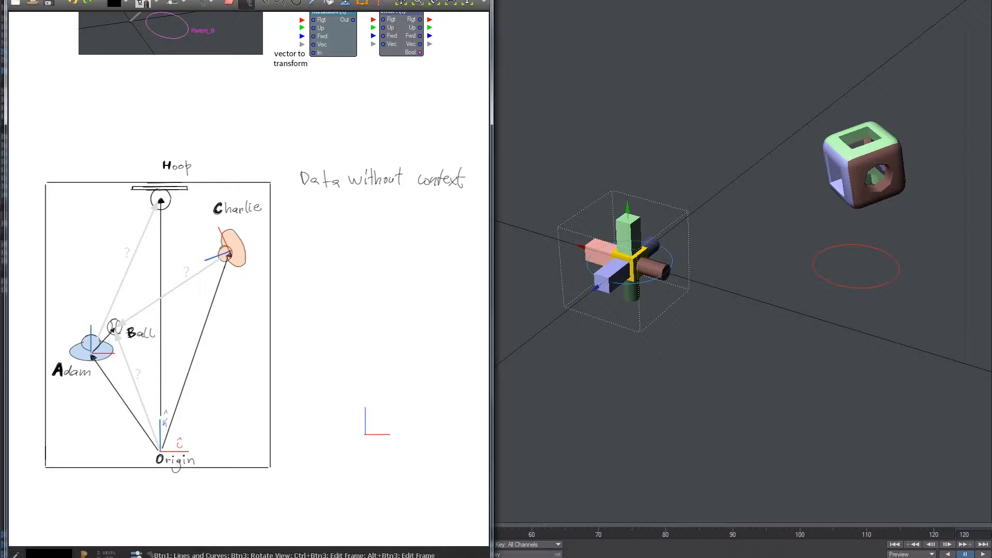
key("b")
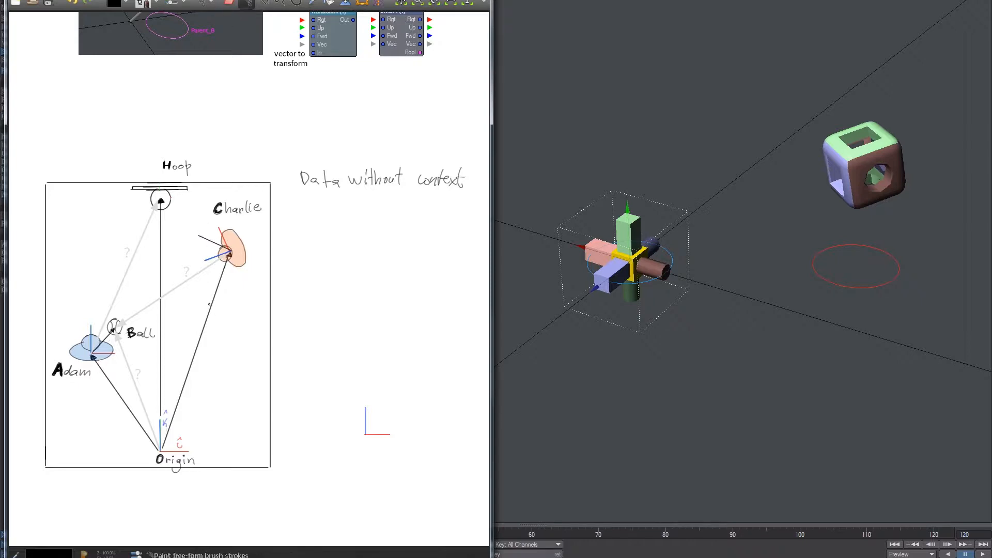
left_click_drag(365, 434, 391, 407)
key("ctrl+z")
Step: Draw a straight vector arrow from the corner of the small separate axes and label it AB with an arrow above
key("l")
mouse_move(365, 434)
left_mouse_down()
mouse_move(392, 403)
mouse_move(390, 417)
mouse_move(397, 396)
mouse_move(402, 406)
left_mouse_up()
key("b")
mouse_move(402, 395)
left_mouse_down()
mouse_move(403, 405)
mouse_move(408, 395)
left_mouse_up()
left_click_drag(162, 501, 167, 509)
key("ctrl+z")
key("ctrl+z")
Step: Write the letter A on the blue figure and C on the orange figure
left_click_drag(74, 357, 81, 352)
left_click_drag(237, 235, 236, 243)
middle_click_drag(128, 350, 134, 321)
left_click_drag(130, 300, 135, 291)
key("ctrl+z")
mouse_move(192, 409)
left_mouse_down()
mouse_move(171, 451)
mouse_move(193, 411)
left_mouse_up()
key("ctrl+z")
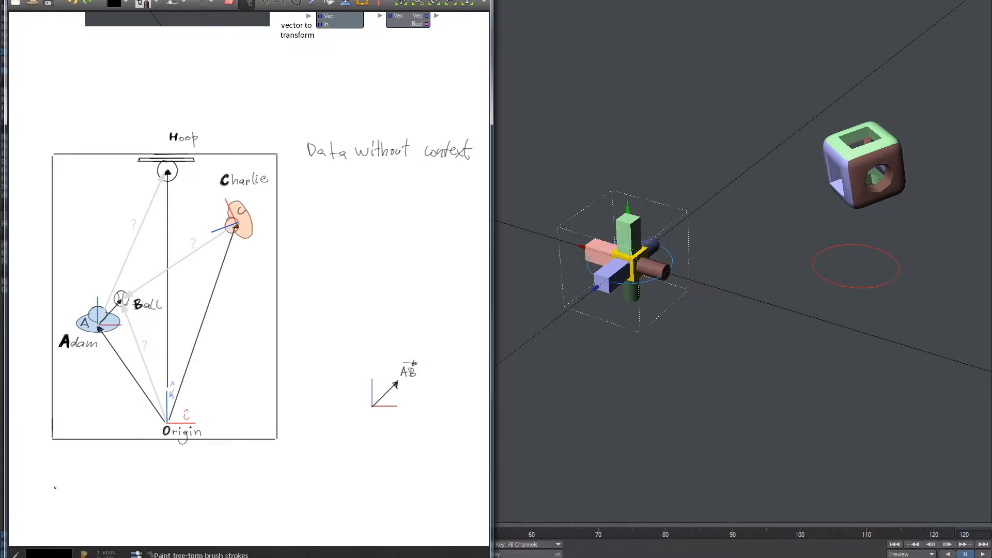
Step: Write the equation AB × A = OB below the court sketch, with vector arrows over AB and OB
left_click_drag(50, 482, 44, 492)
key("ctrl+z")
left_click_drag(49, 480, 51, 492)
left_click_drag(46, 488, 57, 493)
mouse_move(57, 480)
left_mouse_down()
mouse_move(56, 492)
mouse_move(81, 484)
mouse_move(58, 476)
mouse_move(98, 477)
mouse_move(103, 489)
mouse_move(125, 480)
left_mouse_up()
mouse_move(117, 485)
left_mouse_down()
mouse_move(144, 477)
mouse_move(153, 488)
left_mouse_up()
mouse_move(153, 476)
left_mouse_down()
mouse_move(154, 488)
mouse_move(157, 470)
left_mouse_up()
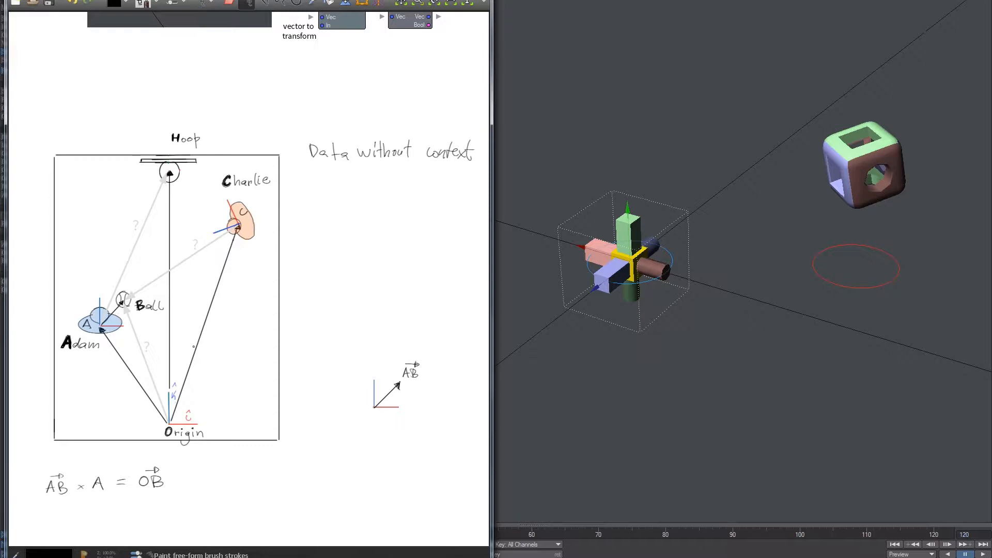
Step: Draw a long vector arrow up from the small separate axes' corner and label it OB with an arrow above
left_click(263, 3)
mouse_move(373, 407)
left_mouse_down()
mouse_move(335, 286)
mouse_move(347, 294)
mouse_move(352, 279)
left_mouse_up()
key("b")
mouse_move(123, 293)
left_mouse_down()
mouse_move(103, 326)
mouse_move(126, 305)
mouse_move(112, 302)
left_mouse_up()
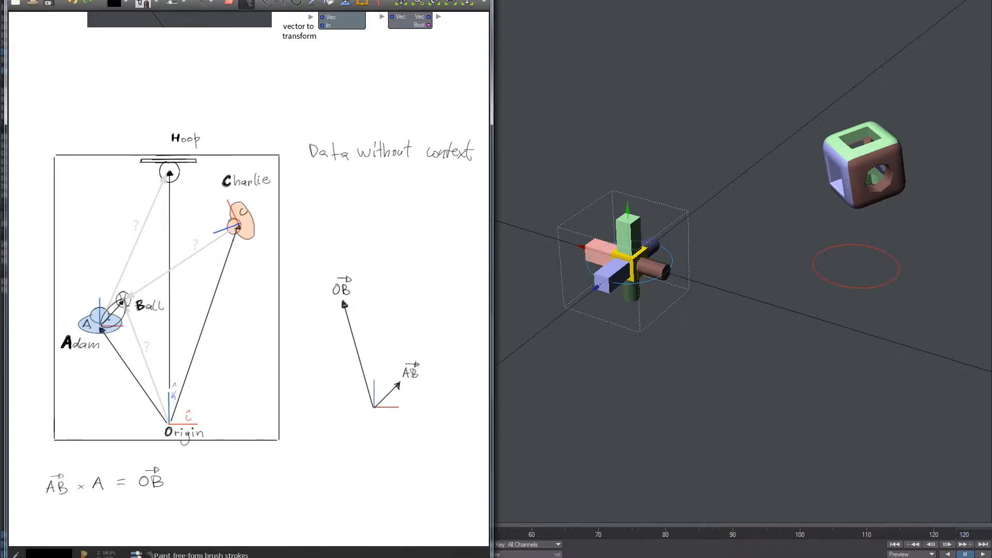
key("ctrl+z")
mouse_move(108, 309)
left_mouse_down()
mouse_move(124, 299)
mouse_move(96, 327)
left_mouse_up()
key("ctrl+z")
Step: Thicken the matrix letter A in the AB × A = OB equation
left_click_drag(97, 480, 98, 484)
left_click_drag(167, 128, 181, 121)
key("ctrl+z")
Step: Start a second equation below the first with the vector OH × A⁻¹, making the A bold
scroll(48, 454, "down", 2)
left_click_drag(55, 466, 66, 479)
mouse_move(66, 472)
left_mouse_down()
mouse_move(75, 479)
mouse_move(77, 460)
left_mouse_up()
left_click_drag(73, 457, 76, 463)
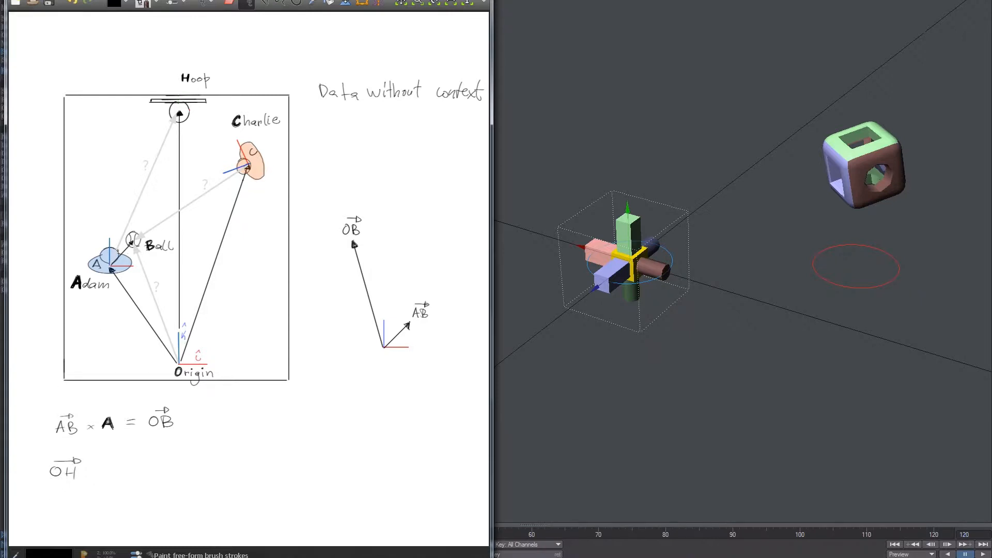
left_click_drag(122, 236, 126, 238)
key("ctrl+z")
left_click_drag(103, 466, 98, 477)
left_click_drag(103, 466, 107, 474)
mouse_move(104, 465)
left_mouse_down()
mouse_move(98, 479)
mouse_move(117, 468)
left_mouse_up()
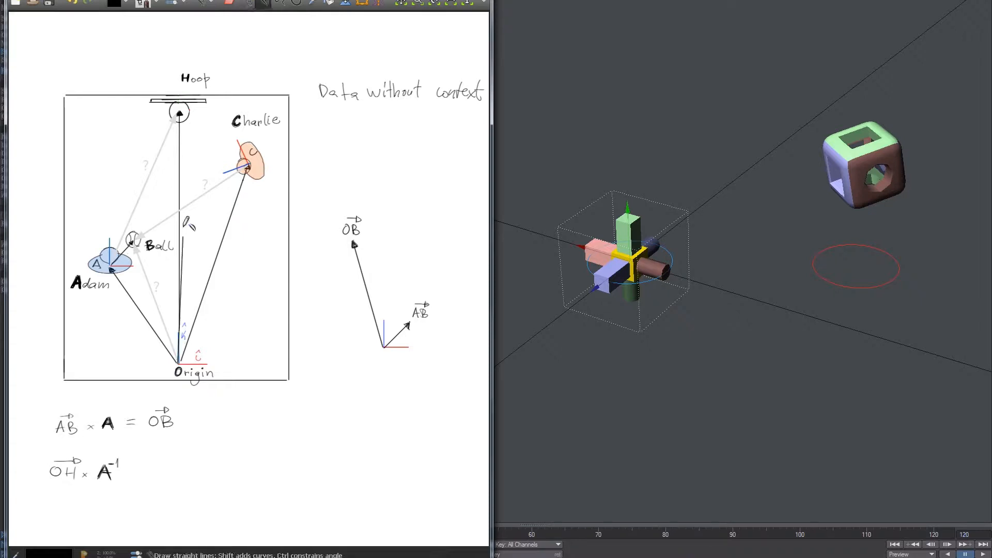
Step: Complete the second equation with = AH, adding a vector arrow over AH
left_click_drag(119, 234, 125, 278)
key("ctrl+z")
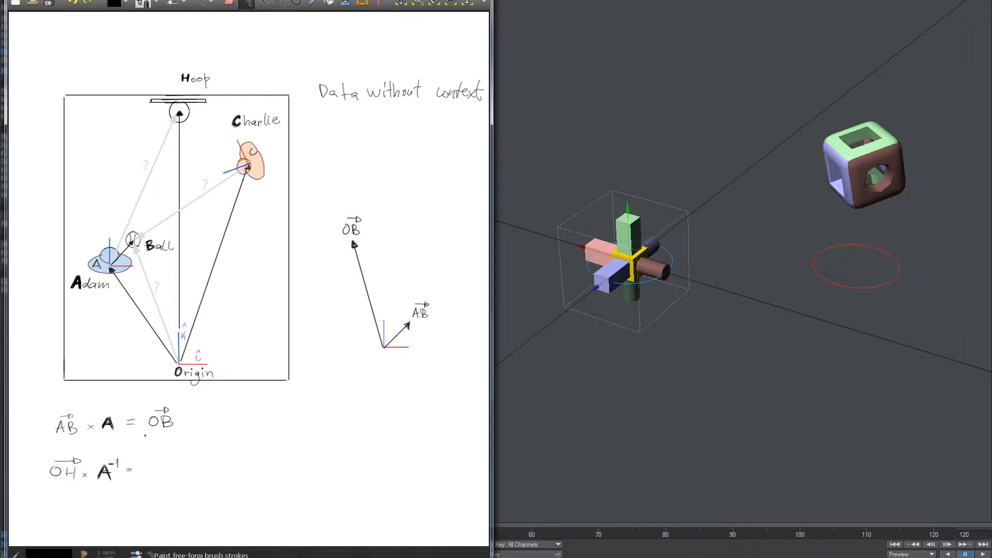
left_click_drag(141, 474, 158, 475)
mouse_move(158, 469)
left_mouse_down()
mouse_move(167, 474)
mouse_move(164, 453)
left_mouse_up()
Step: Draw a third vector from the small separate axes' corner, parallel to the sketch's Origin-to-C line, and label it AH
left_click_drag(386, 346, 439, 166, "shift")
key("ctrl+z")
mouse_move(384, 345)
left_mouse_down()
mouse_move(455, 155)
mouse_move(444, 174)
left_mouse_up()
key("b")
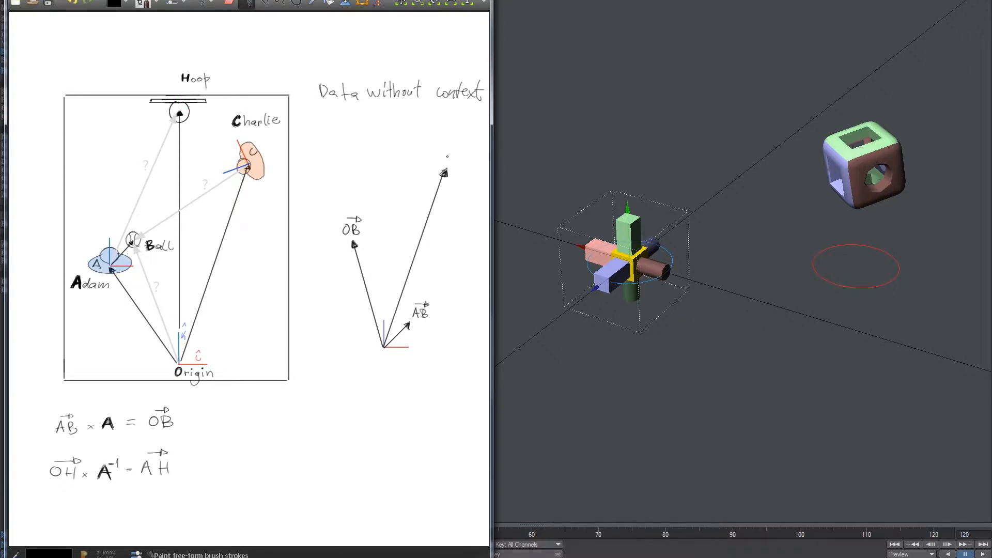
mouse_move(442, 150)
left_mouse_down()
mouse_move(440, 160)
mouse_move(455, 145)
left_mouse_up()
Step: Circle the A in the first equation and the A⁻¹ in the second equation
mouse_move(105, 470)
middle_mouse_down()
mouse_move(94, 419)
mouse_move(98, 427)
middle_mouse_up()
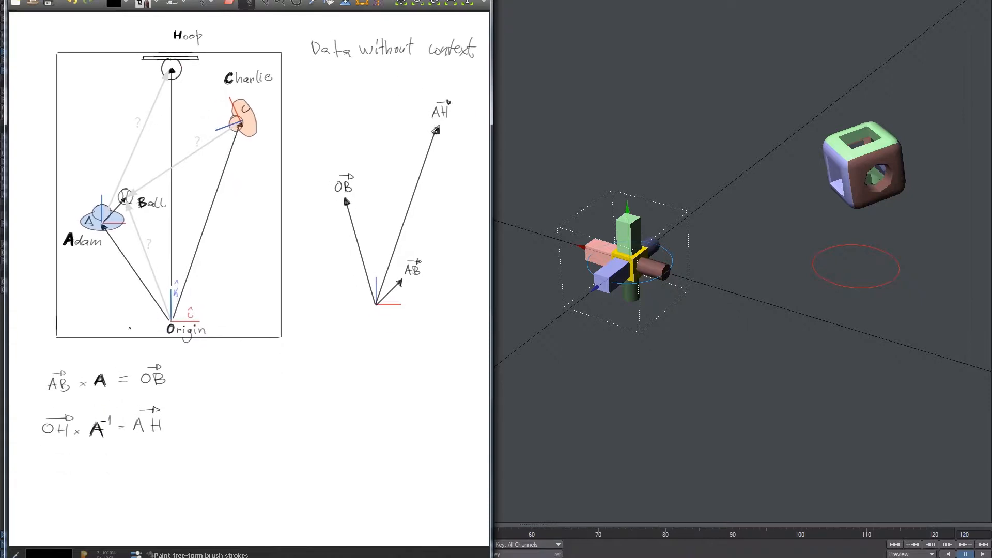
left_click_drag(106, 370, 114, 376)
left_click_drag(103, 411, 88, 434)
key("ctrl+z")
key("ctrl+z")
left_click_drag(109, 370, 96, 369)
left_click_drag(111, 410, 91, 414)
Step: Sketch a box containing the blue figure's name below the equations, with an outgoing arrow labelled × A
middle_click_drag(125, 287, 126, 253)
mouse_move(41, 470)
left_mouse_down()
mouse_move(41, 447)
mouse_move(87, 484)
mouse_move(41, 484)
mouse_move(53, 472)
left_mouse_up()
left_click_drag(46, 468, 61, 473)
left_click_drag(66, 468, 76, 474)
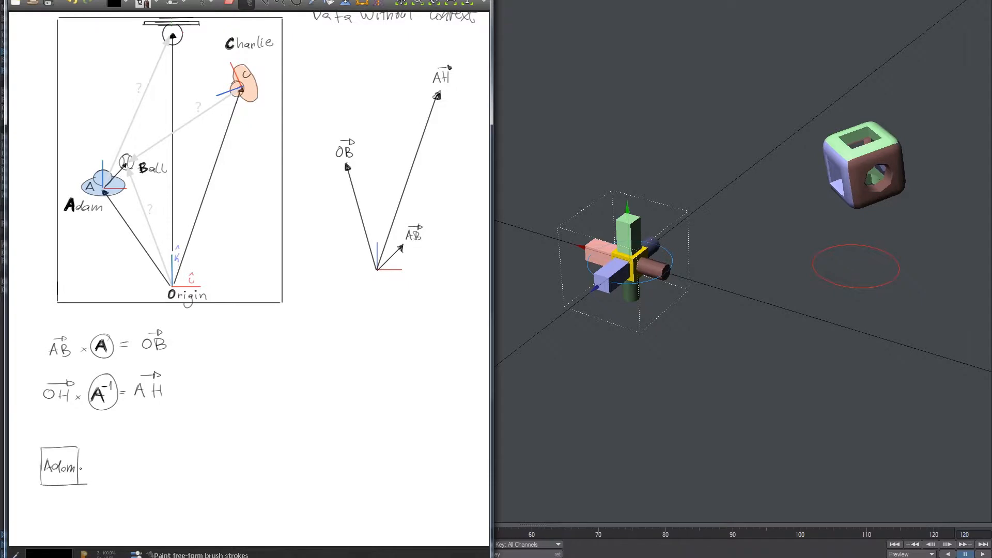
middle_click_drag(182, 196, 185, 188)
mouse_move(74, 445)
left_mouse_down()
mouse_move(111, 449)
mouse_move(91, 427)
left_mouse_up()
left_click_drag(91, 422, 103, 428)
Step: Add a return arrow labelled × A⁻¹ to the name box and write World beside it
middle_click_drag(172, 179, 183, 201)
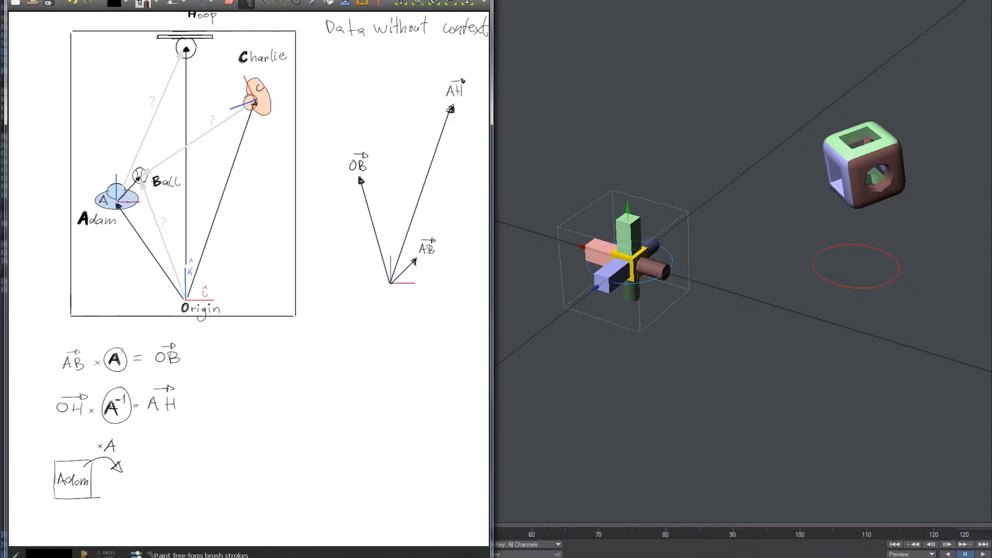
middle_click_drag(216, 65, 215, 86)
middle_click_drag(117, 392, 125, 349)
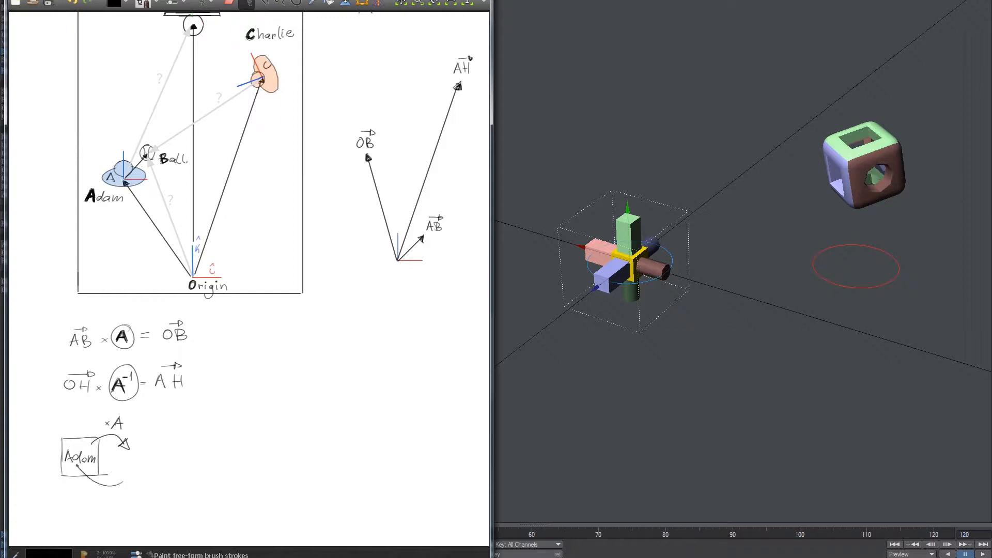
mouse_move(122, 485)
left_mouse_down()
mouse_move(90, 469)
mouse_move(96, 500)
mouse_move(113, 502)
left_mouse_up()
key("ctrl+z")
left_click_drag(122, 427, 96, 427)
key("ctrl+z")
left_click_drag(125, 464, 155, 464)
key("ctrl+z")
key("ctrl+z")
mouse_move(161, 456)
left_mouse_down()
mouse_move(160, 472)
mouse_move(175, 473)
left_mouse_up()
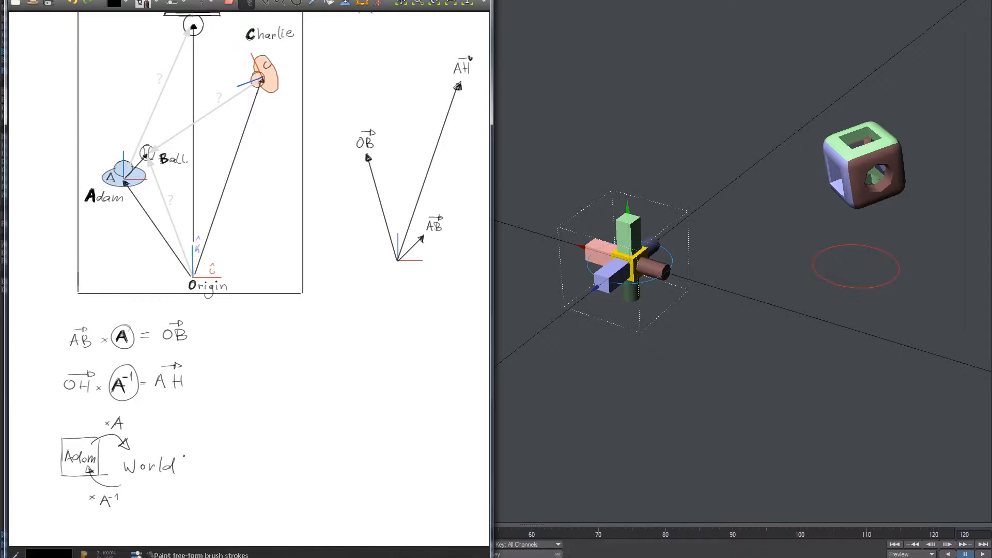
Step: Mark the × A and × A⁻¹ labels and parts of the court sketch as temporary highlights, removing each mark
key("ctrl+z")
left_click_drag(130, 419, 106, 414)
key("ctrl+z")
left_click_drag(93, 491, 115, 487)
key("ctrl+z")
middle_click_drag(259, 91, 266, 153)
left_click_drag(270, 139, 204, 95, "shift")
key("ctrl+z")
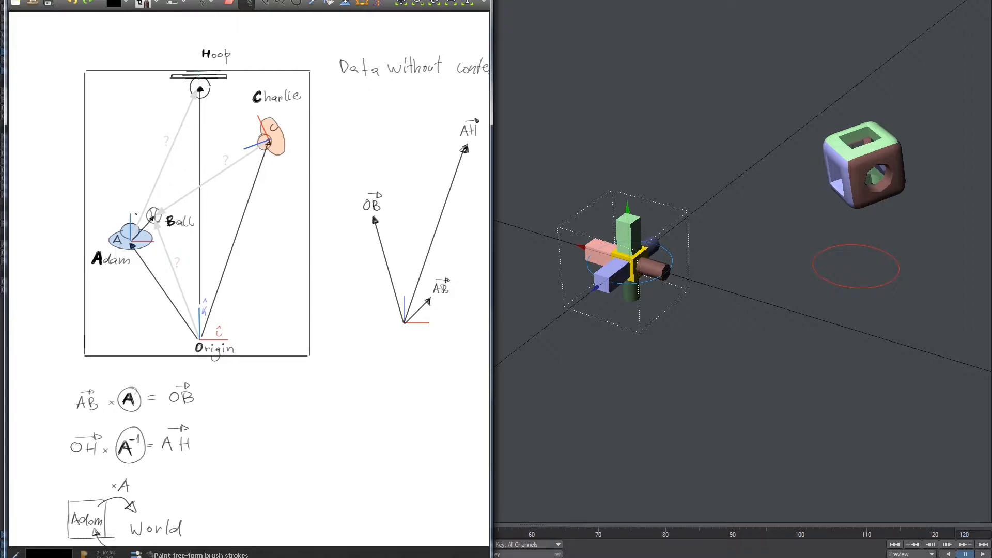
Step: Write AB with a vector arrow above it below the box-and-World diagram
mouse_move(297, 257)
middle_mouse_down()
mouse_move(292, 158)
mouse_move(293, 175)
middle_mouse_up()
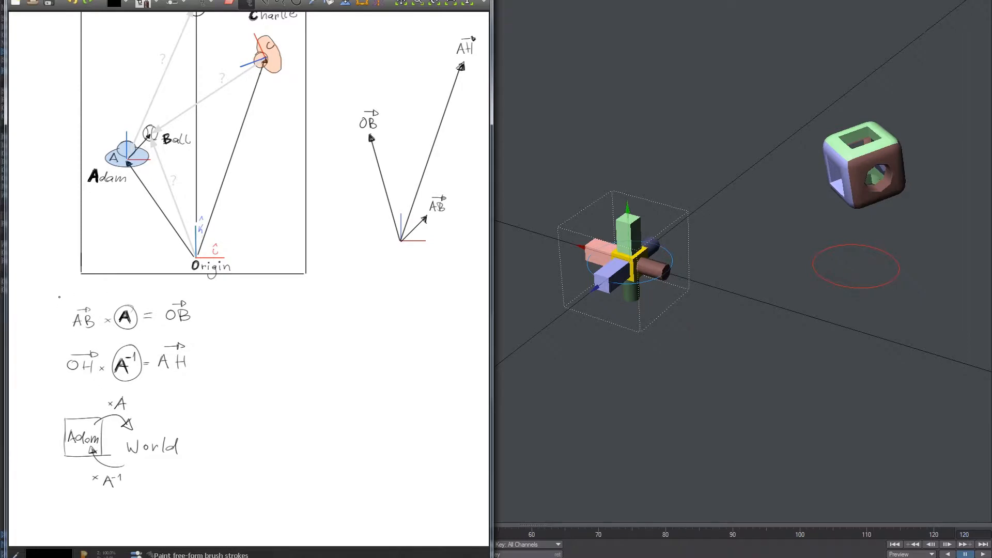
scroll(60, 297, "down", 2)
mouse_move(63, 488)
left_mouse_down()
mouse_move(71, 475)
mouse_move(77, 487)
left_mouse_up()
key("ctrl+z")
left_click_drag(68, 484, 79, 488)
mouse_move(79, 476)
left_mouse_down()
mouse_move(79, 488)
mouse_move(85, 468)
left_mouse_up()
left_click_drag(83, 464, 87, 471)
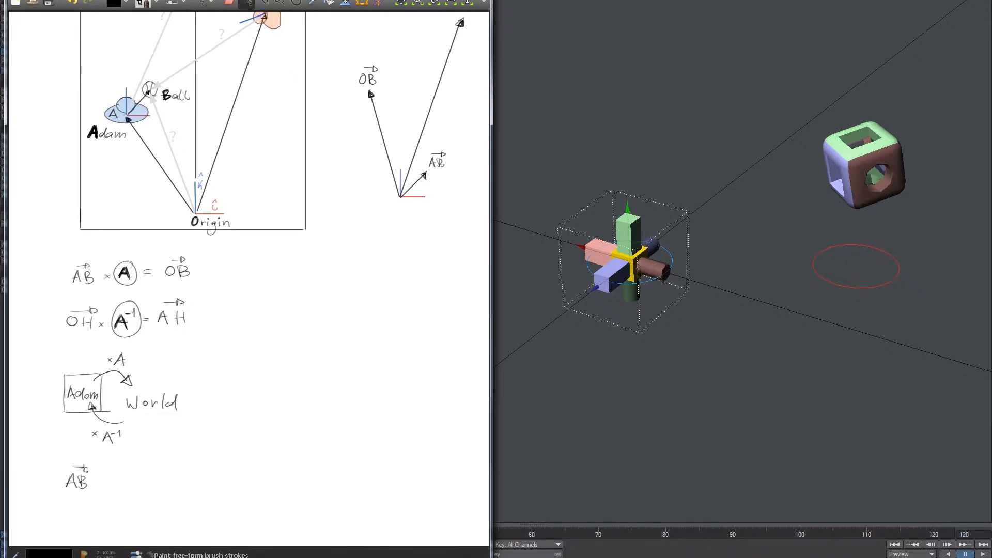
Step: Extend the new AB line into the equation AB × A = OB, with a vector arrow over OB
middle_click_drag(295, 248, 288, 311)
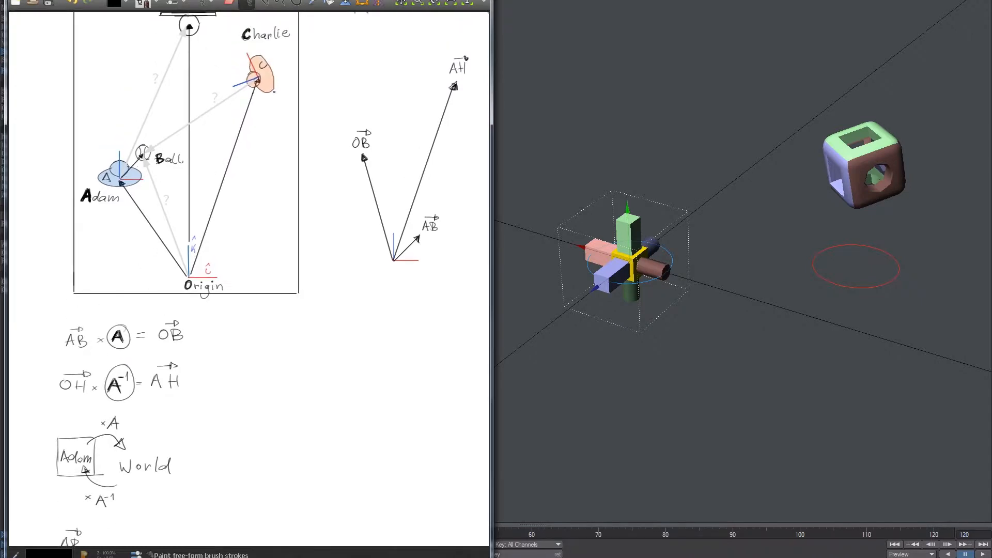
scroll(154, 275, "down", 2)
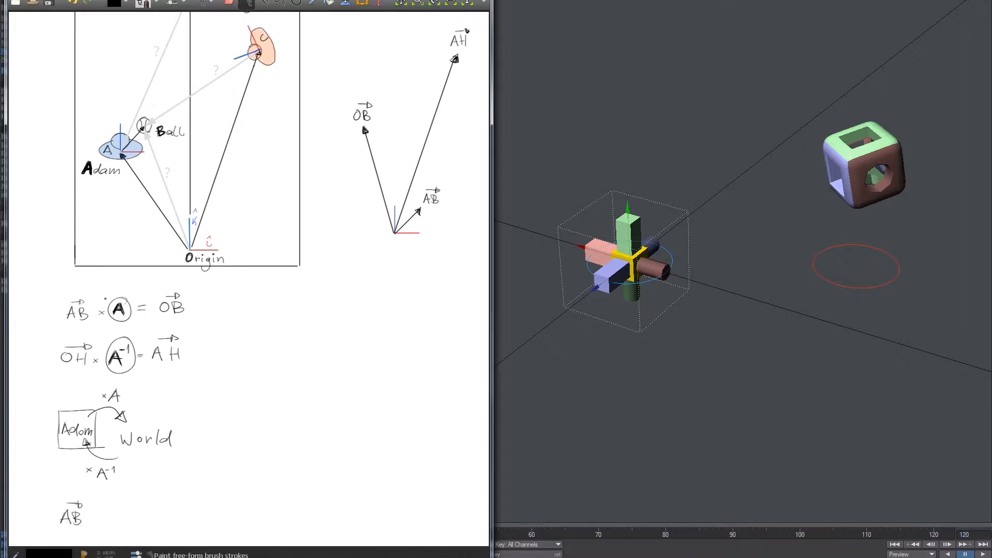
scroll(96, 451, "down", 2)
mouse_move(96, 468)
left_mouse_down()
mouse_move(89, 475)
mouse_move(146, 464)
mouse_move(155, 476)
mouse_move(162, 458)
left_mouse_up()
mouse_move(159, 455)
left_mouse_down()
mouse_move(161, 484)
mouse_move(155, 449)
left_mouse_up()
key("ctrl+z")
mouse_move(194, 66)
middle_mouse_down()
mouse_move(179, 175)
mouse_move(190, 189)
middle_mouse_up()
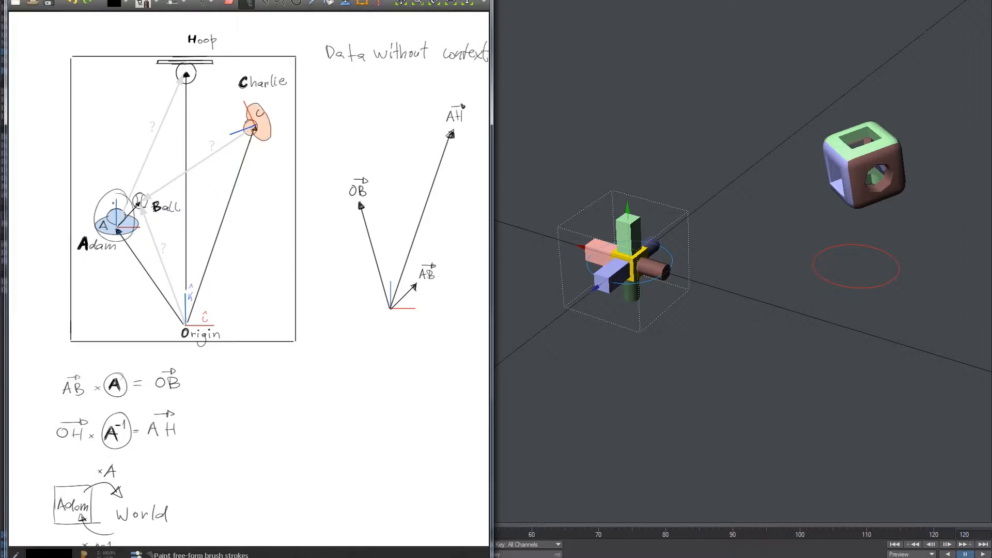
left_click_drag(151, 202, 154, 196)
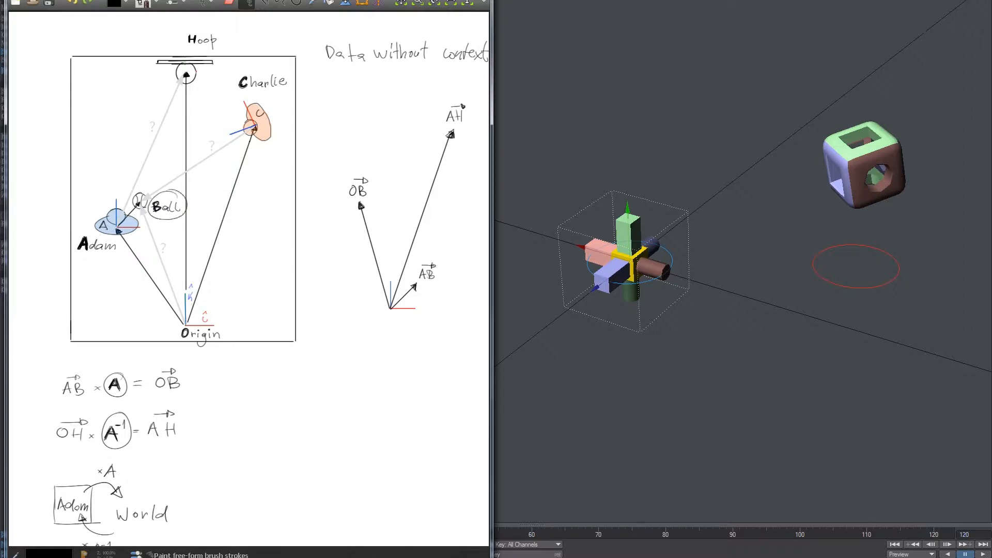
key("ctrl+z")
Step: Write OB × C⁻¹ under the last equation, with a vector arrow over OB
middle_click_drag(167, 371, 191, 191)
mouse_move(86, 446)
left_mouse_down()
mouse_move(93, 455)
mouse_move(101, 437)
mouse_move(115, 454)
left_mouse_up()
mouse_move(115, 448)
left_mouse_down()
mouse_move(108, 454)
mouse_move(137, 454)
left_mouse_up()
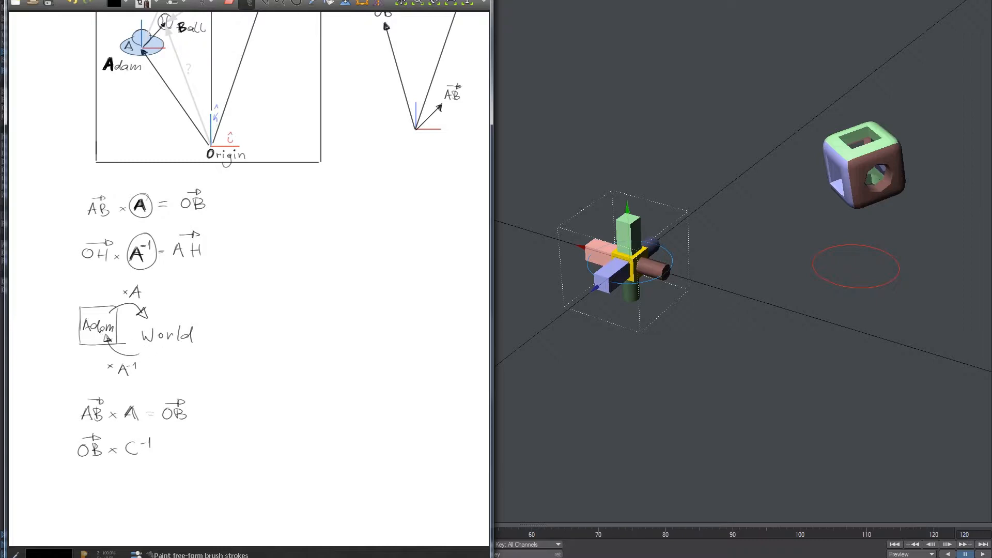
mouse_move(127, 357)
left_mouse_down()
mouse_move(145, 363)
mouse_move(112, 357)
left_mouse_up()
key("ctrl+z")
left_click_drag(142, 326, 119, 444)
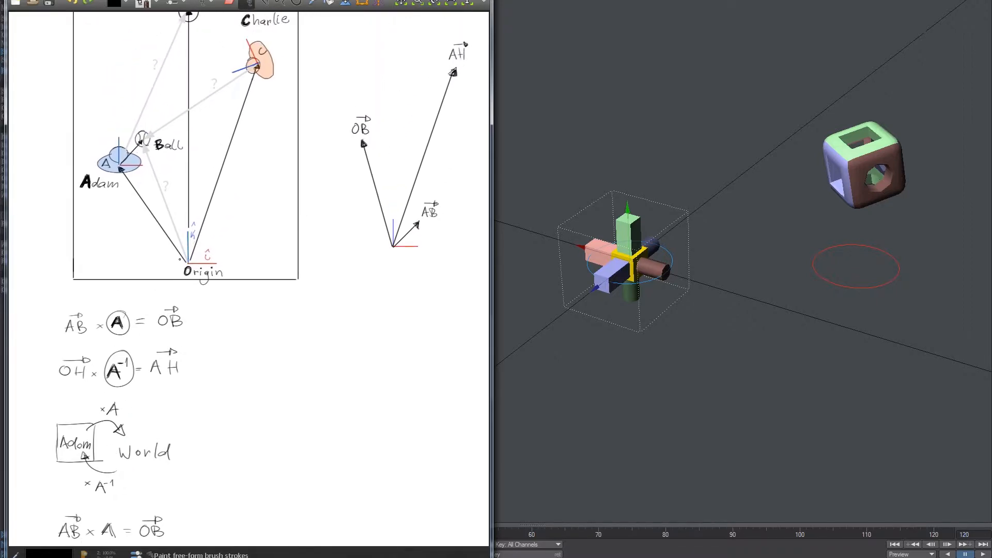
left_click_drag(113, 403, 127, 262)
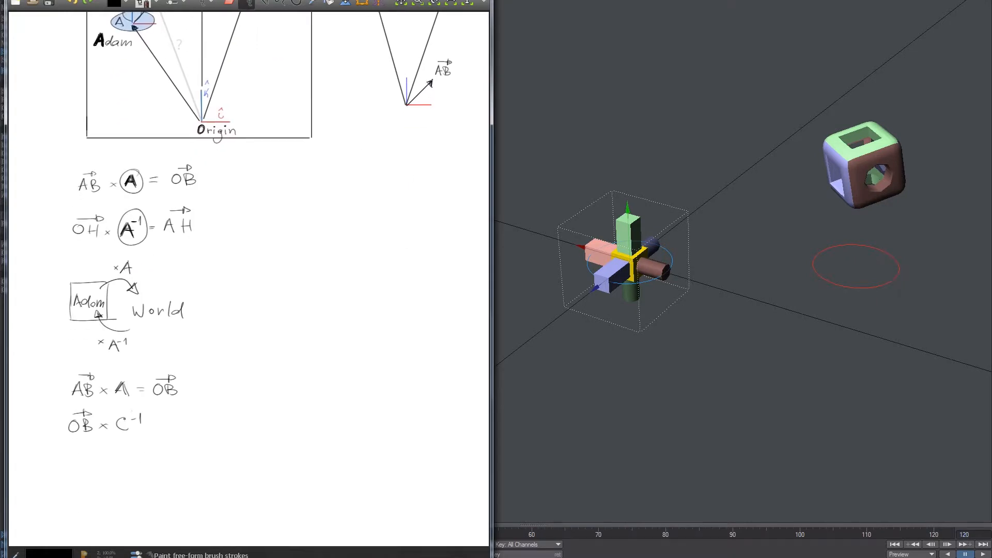
Step: Complete the last equation as OB × C⁻¹ = CB, with a vector arrow over CB
left_click_drag(127, 406, 153, 422)
key("ctrl+z")
mouse_move(145, 426)
left_mouse_down()
mouse_move(173, 428)
mouse_move(179, 408)
left_mouse_up()
left_click_drag(176, 405, 176, 412)
Step: Draw the CB vector from the shared axes origin in the Data without context sketch and label it CB with a vector arrow
middle_click_drag(183, 371, 159, 445)
middle_click_drag(190, 299, 179, 376)
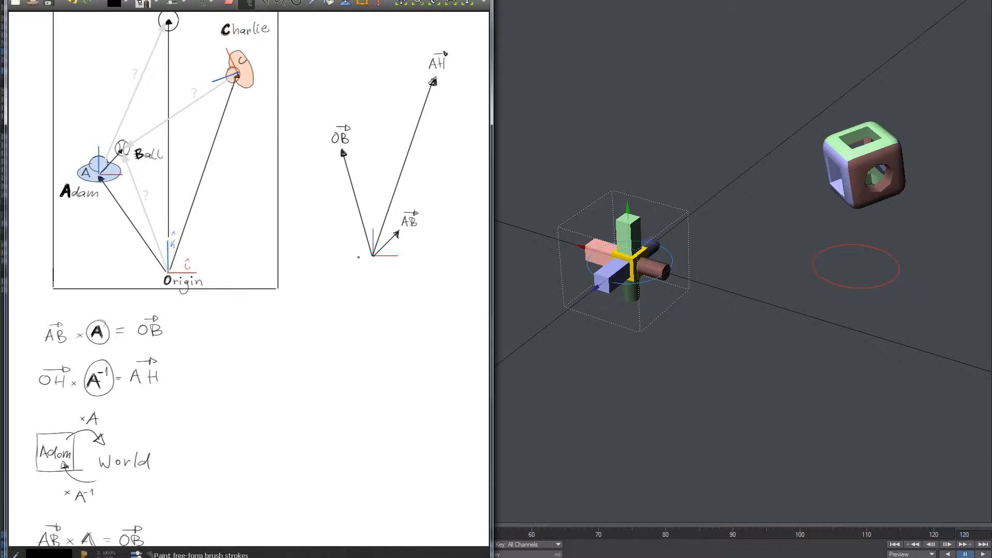
mouse_move(373, 255)
left_mouse_down("shift")
mouse_move(358, 114)
mouse_move(352, 129)
left_mouse_up("shift")
key("ctrl+z")
mouse_move(373, 255)
left_mouse_down("shift")
mouse_move(348, 87)
mouse_move(358, 68)
left_mouse_up("shift")
key("ctrl+z")
key("ctrl+z")
left_click_drag(355, 65, 356, 73)
Step: Write the conversion chain from player A's name through World to player C's name below the equations, linked by arrows
middle_click_drag(156, 450, 181, 257)
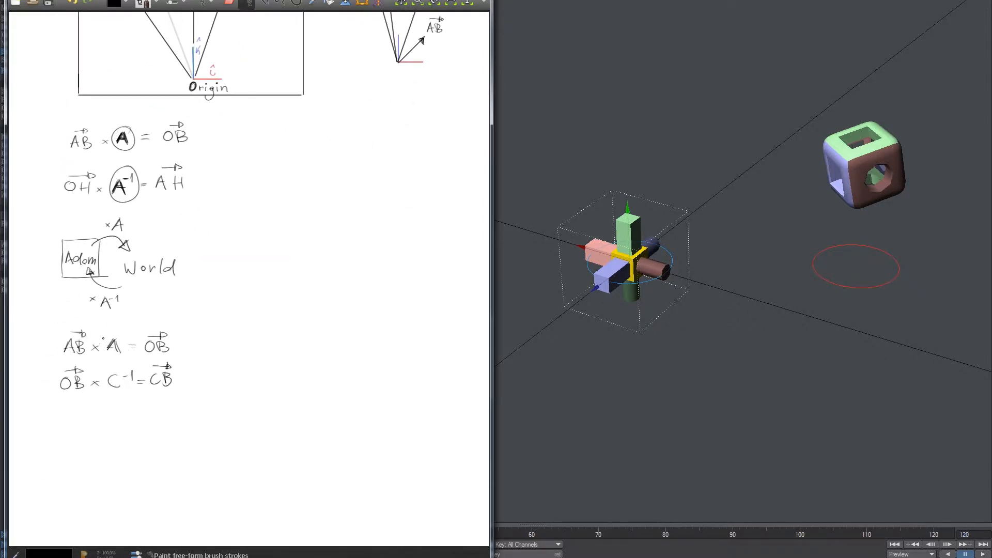
middle_click_drag(118, 293, 106, 445)
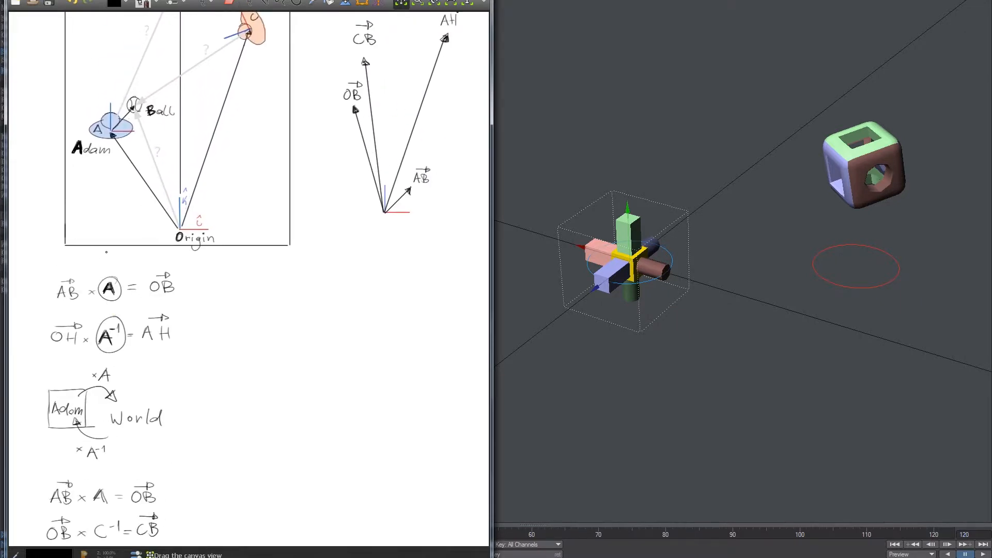
middle_click_drag(111, 171, 154, 237)
middle_click_drag(130, 494, 144, 248)
left_click_drag(35, 413, 45, 414)
left_click_drag(36, 408, 135, 403)
left_click_drag(143, 407, 223, 409)
left_click_drag(230, 403, 249, 409)
left_click_drag(253, 401, 267, 408)
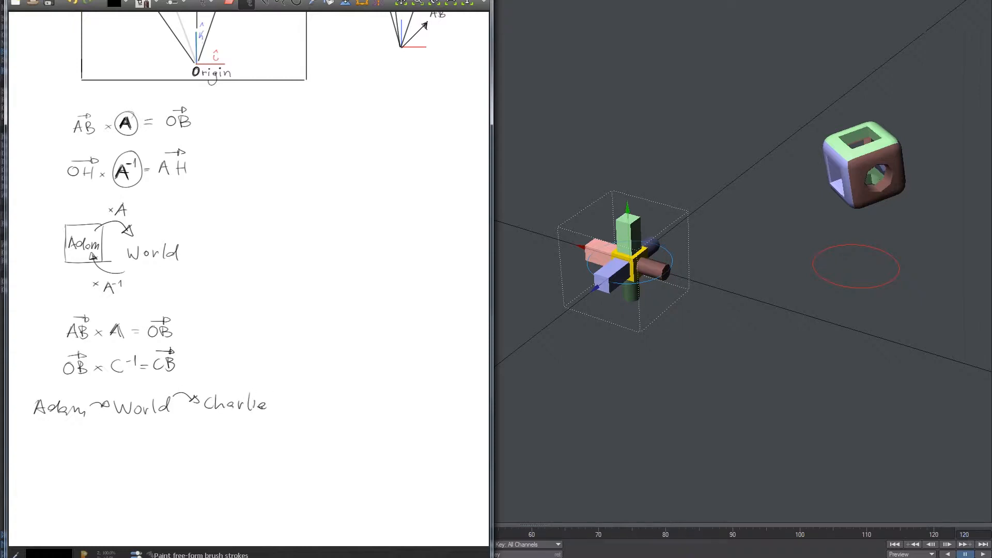
Step: Mark the conversion chain and circle AB and CB in the two equations as temporary highlights, removing each mark
left_click_drag(155, 383, 136, 387)
key("ctrl+z")
left_click_drag(67, 412, 201, 402)
key("ctrl+z")
mouse_move(70, 319)
left_mouse_down()
mouse_move(93, 312)
mouse_move(56, 351)
left_mouse_up()
left_click_drag(177, 351, 141, 377)
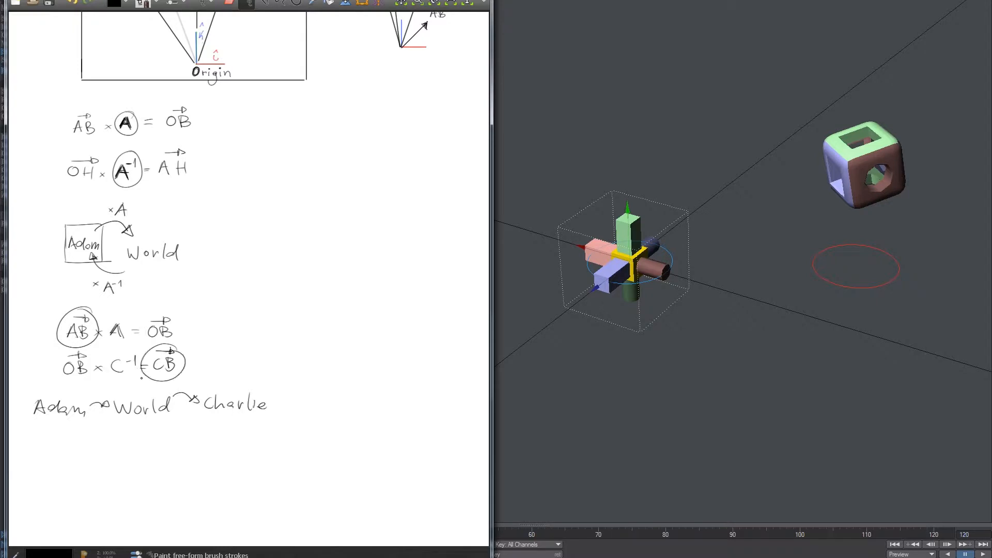
key("ctrl+z")
key("ctrl+z")
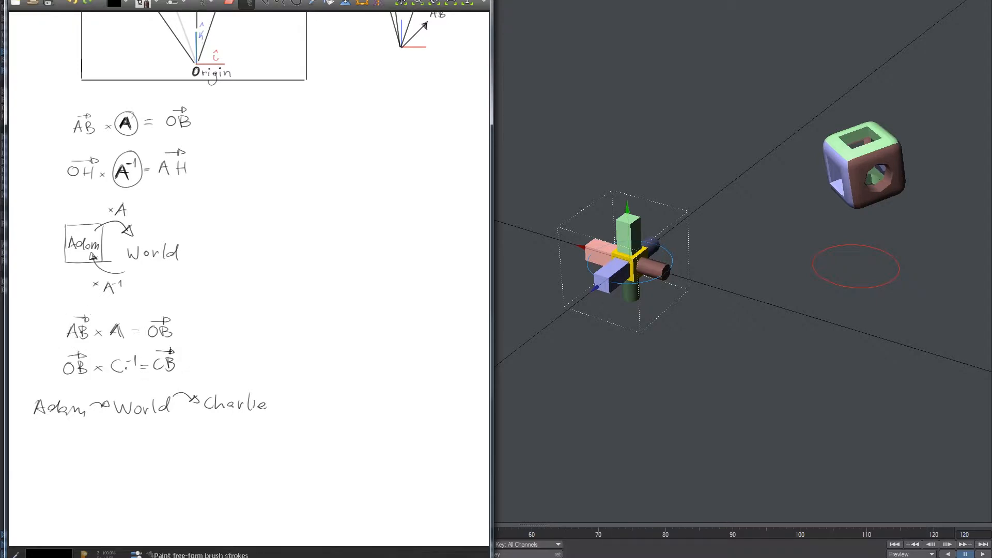
Step: Darken the letter A in the lower AB × A = OB equation
middle_click_drag(109, 337, 121, 325)
mouse_move(122, 325)
left_mouse_down()
mouse_move(130, 313)
mouse_move(135, 326)
left_mouse_up()
mouse_move(206, 266)
middle_mouse_down()
mouse_move(182, 402)
mouse_move(206, 314)
mouse_move(205, 263)
middle_mouse_up()
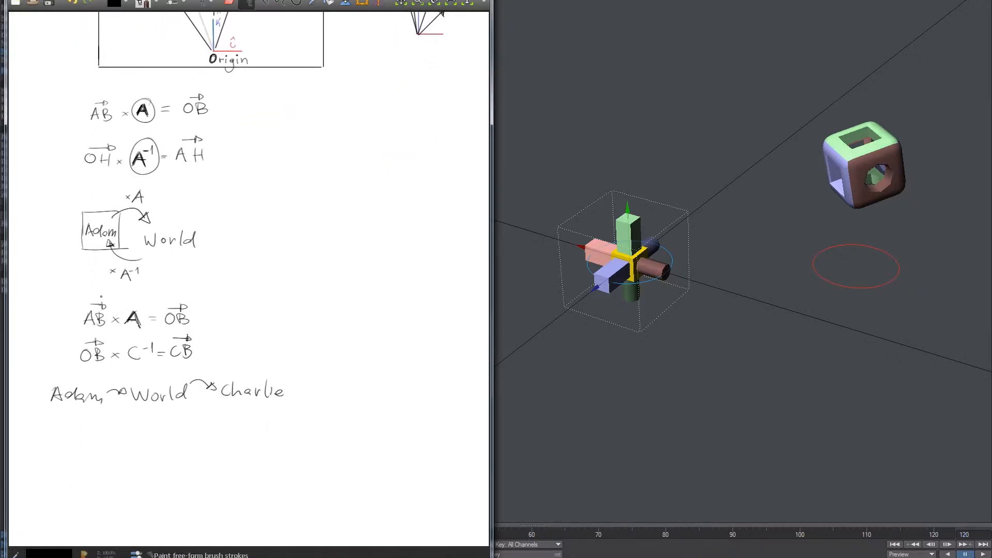
left_click_drag(144, 307, 135, 336)
key("ctrl+z")
key("ctrl+z")
Step: Write A × C⁻¹ below the conversion chain and enclose it in a rectangular box
mouse_move(122, 450)
left_mouse_down()
mouse_move(133, 444)
mouse_move(129, 452)
left_mouse_up()
key("ctrl+z")
key("ctrl+z")
mouse_move(121, 447)
left_mouse_down()
mouse_move(156, 451)
mouse_move(171, 439)
left_mouse_up()
left_click_drag(110, 458, 190, 421)
key("ctrl+z")
mouse_move(107, 425)
left_mouse_down()
mouse_move(104, 461)
mouse_move(187, 419)
left_mouse_up()
left_click_drag(181, 422, 180, 461)
left_click_drag(103, 462, 180, 458)
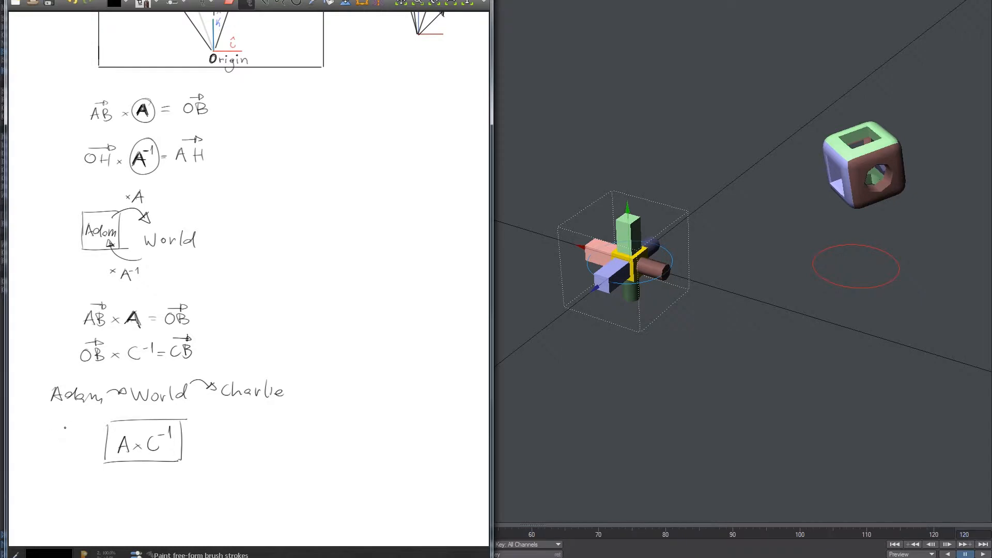
Step: Add P with subscript A and an arrow into the A × C⁻¹ box, and an arrow out of it to P with subscript C
left_click_drag(50, 434, 51, 449)
left_click_drag(50, 433, 107, 445)
left_click_drag(178, 439, 222, 445)
left_click_drag(219, 422, 246, 444)
left_click_drag(57, 452, 65, 452)
left_click_drag(58, 448, 65, 448)
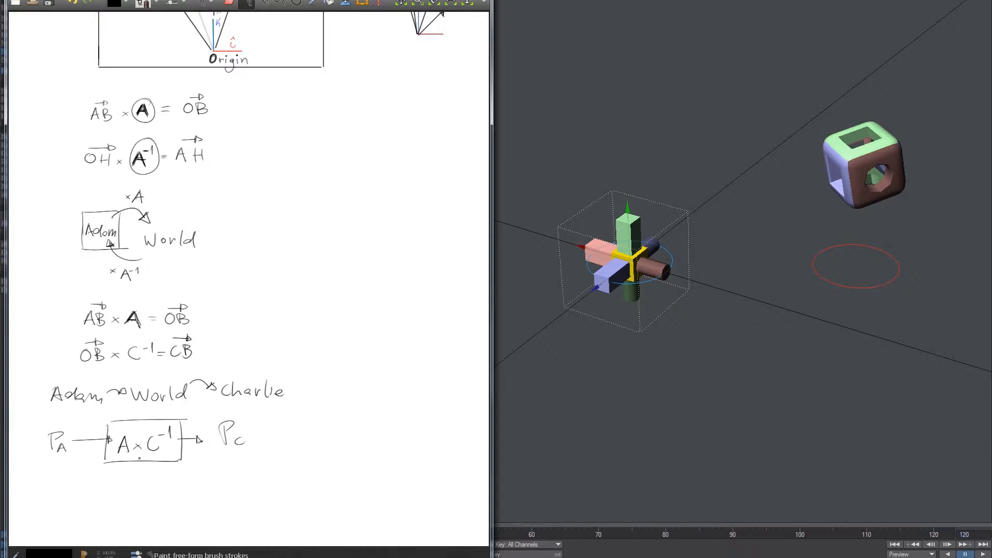
Step: Circle the boxed A × C⁻¹ as a temporary highlight and remove the mark
scroll(139, 458, "down", 2)
left_click_drag(182, 395, 192, 402)
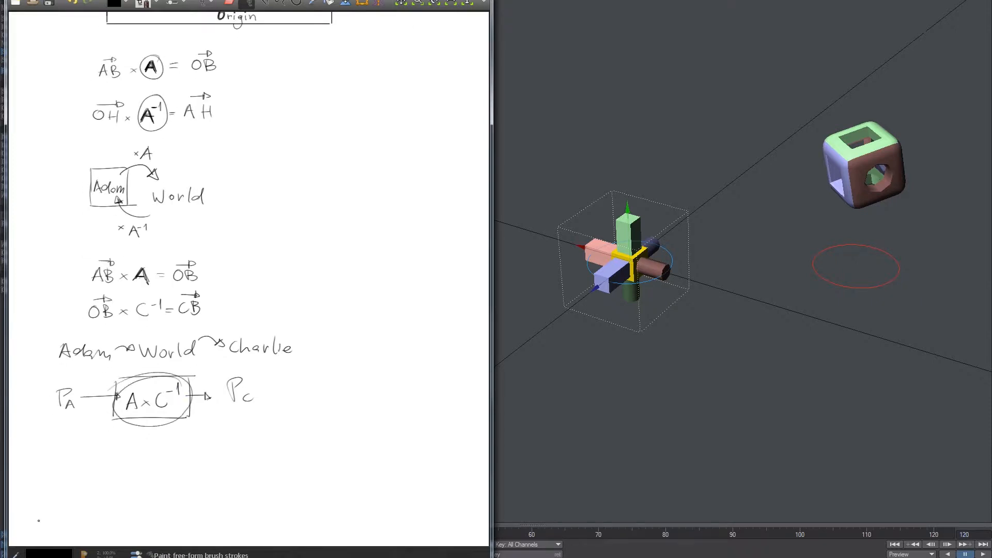
key("ctrl+z")
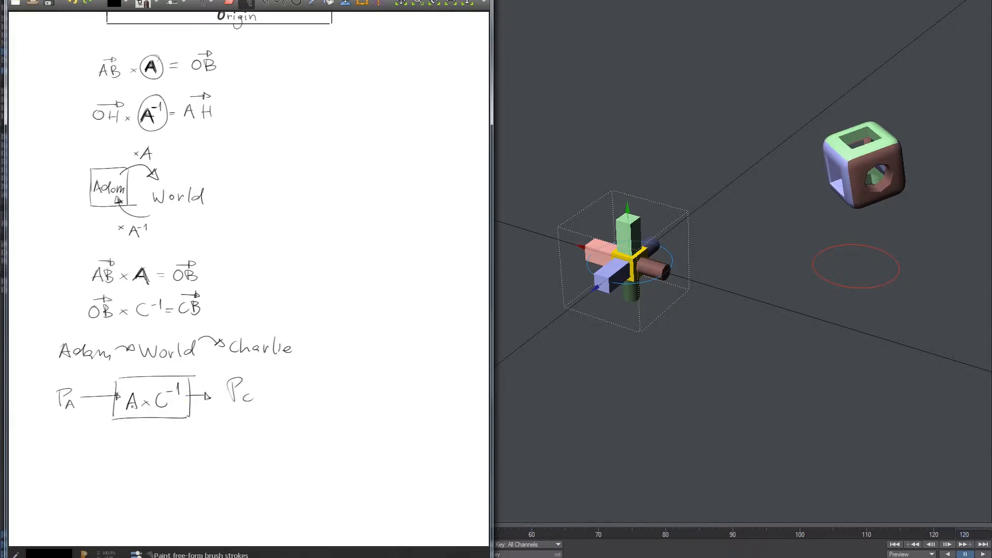
key("ctrl+z")
Step: Write the inverse expression (A × C⁻¹)⁻¹ below the boxed A × C⁻¹
left_click_drag(131, 440, 123, 455)
mouse_move(131, 441)
left_mouse_down()
mouse_move(135, 454)
mouse_move(148, 453)
left_mouse_up()
mouse_move(147, 448)
left_mouse_down()
mouse_move(140, 454)
mouse_move(169, 441)
left_mouse_up()
mouse_move(170, 438)
left_mouse_down()
mouse_move(122, 457)
mouse_move(178, 454)
mouse_move(191, 439)
left_mouse_up()
key("ctrl+z")
left_click_drag(193, 434, 195, 443)
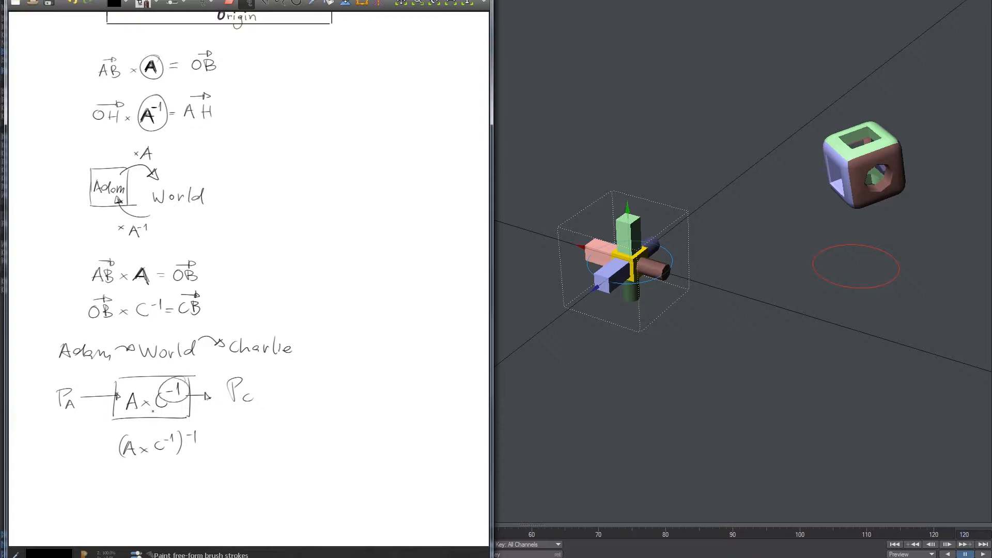
scroll(130, 434, "down", 1)
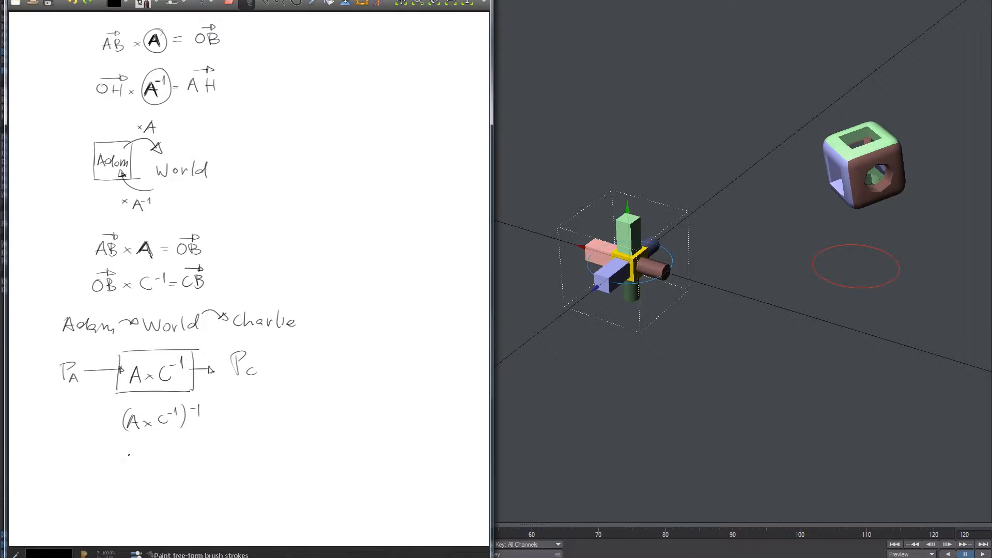
Step: Sketch the reverse flow under the inverse expression, with arrows leading from P subscript C back to P subscript A
mouse_move(233, 431)
left_mouse_down()
mouse_move(260, 451)
mouse_move(202, 456)
mouse_move(201, 446)
left_mouse_up()
key("ctrl+z")
mouse_move(120, 451)
left_mouse_down("shift")
mouse_move(95, 456)
mouse_move(97, 445)
mouse_move(49, 458)
left_mouse_up("shift")
left_click_drag(49, 440, 74, 457)
left_click_drag(65, 454, 71, 454)
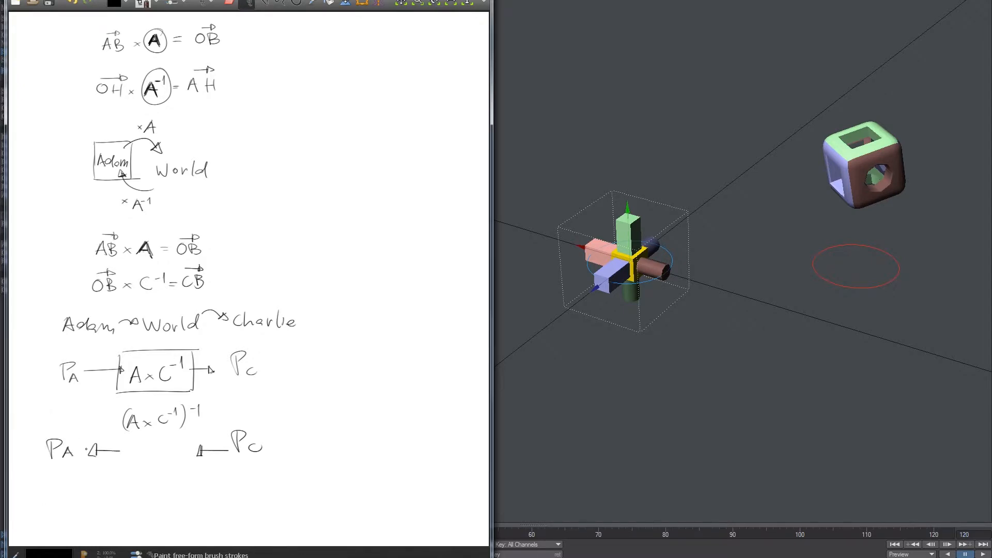
left_click_drag(246, 429, 254, 425)
key("ctrl+z")
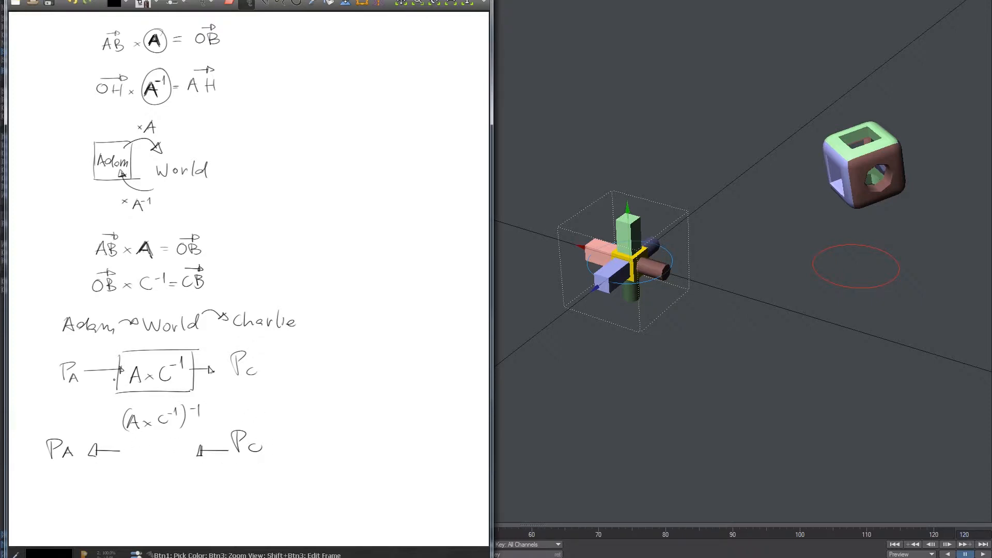
Step: Write C × A⁻¹ between the two reverse arrows and enclose it in a rectangular box
left_click_drag(136, 445, 137, 455)
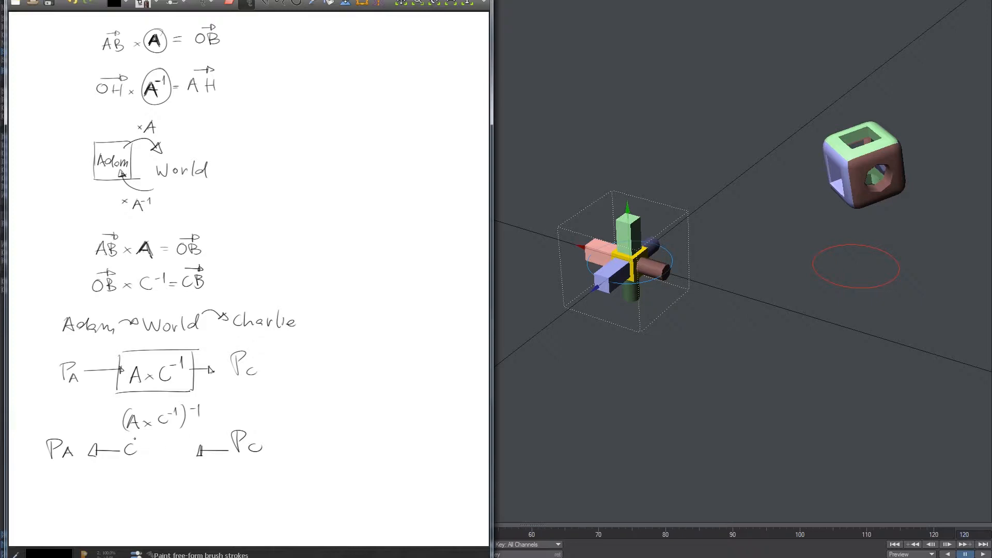
mouse_move(145, 449)
left_mouse_down()
mouse_move(164, 443)
mouse_move(171, 455)
left_mouse_up()
left_click_drag(159, 450, 180, 448)
mouse_move(120, 437)
left_mouse_down()
mouse_move(119, 467)
mouse_move(203, 430)
mouse_move(199, 465)
left_mouse_up()
left_click_drag(118, 469, 195, 464)
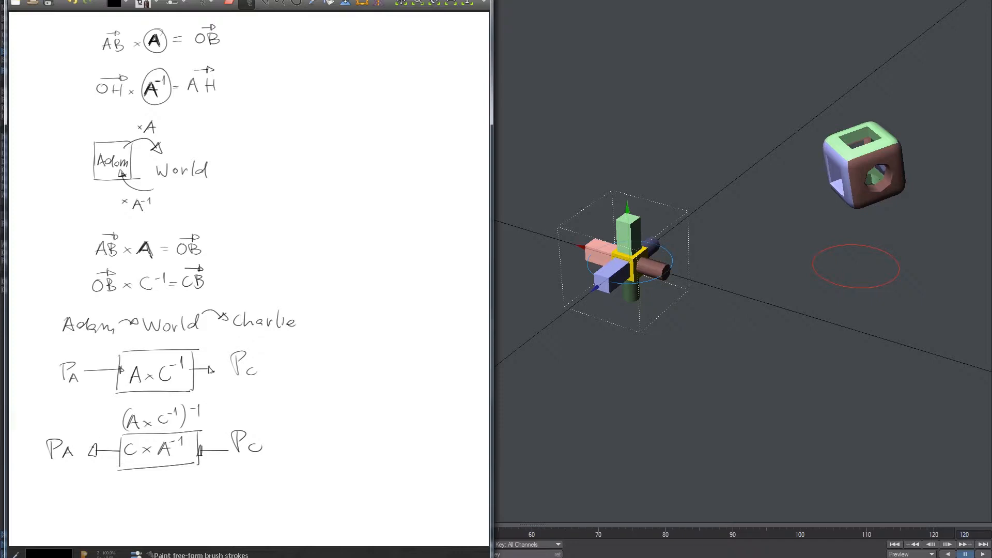
Step: Review the court sketch, the vectors without context, the conversion equations and the 4x4 matrix node diagram
middle_click_drag(210, 364, 215, 472)
mouse_move(254, 334)
middle_mouse_down()
mouse_move(231, 421)
mouse_move(234, 356)
middle_mouse_up()
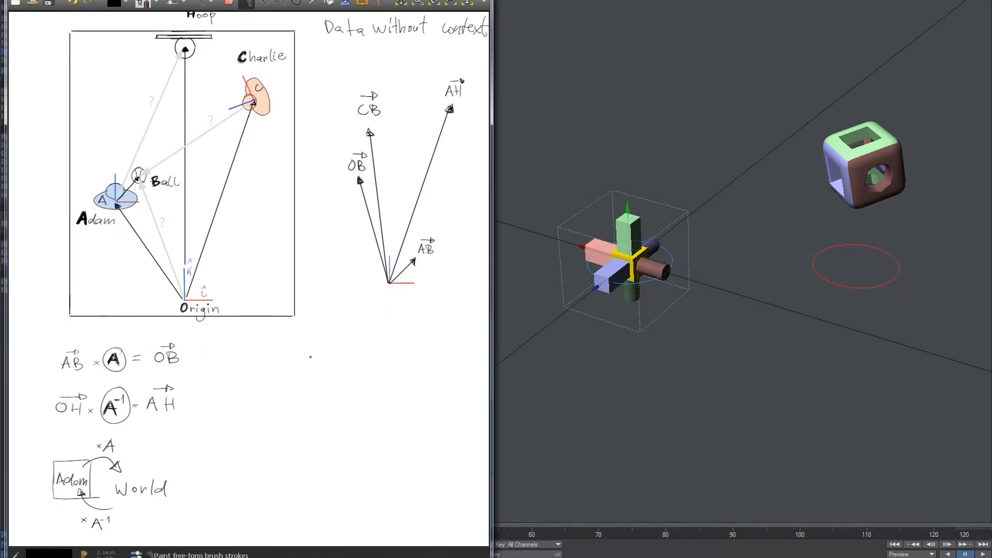
scroll(182, 327, "down", 1)
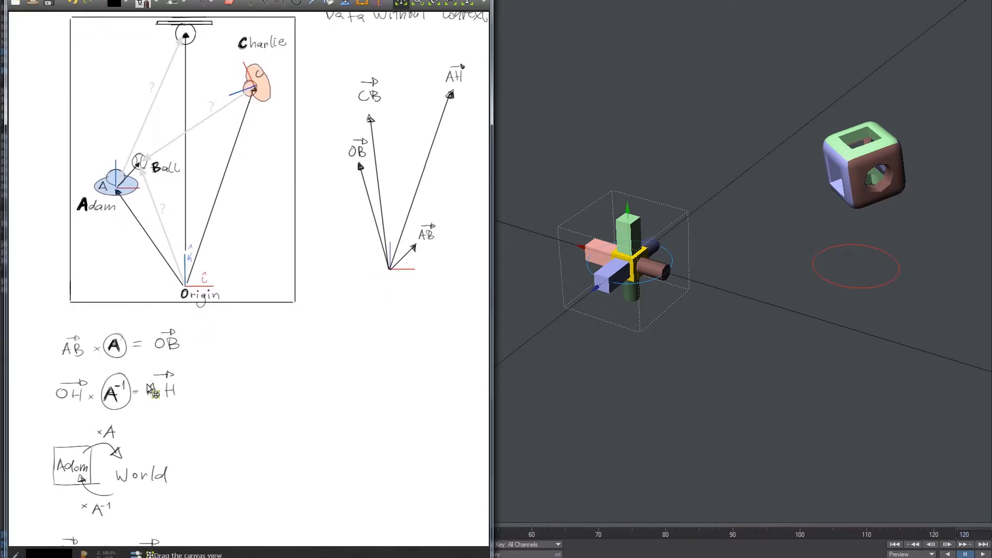
middle_click_drag(200, 437, 203, 394)
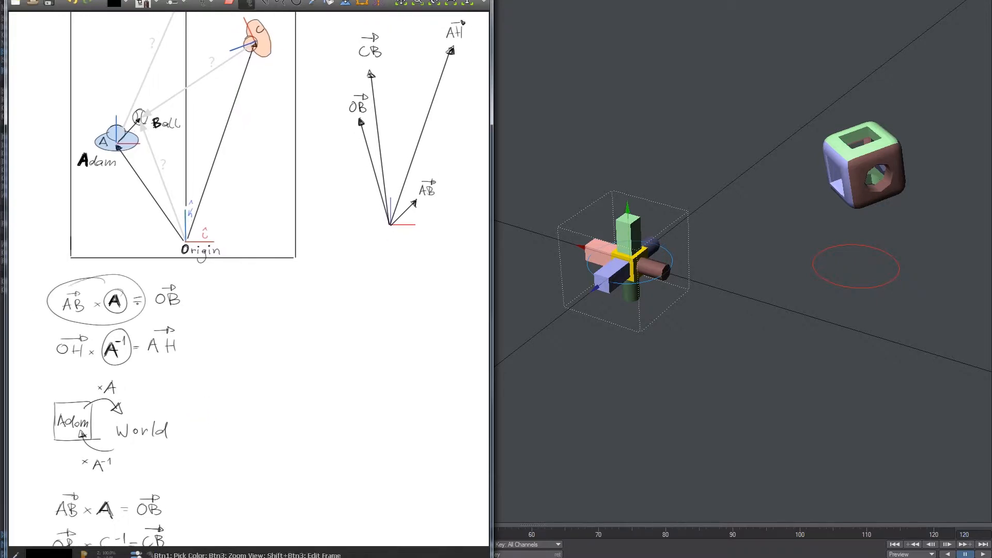
middle_click_drag(90, 239, 104, 323)
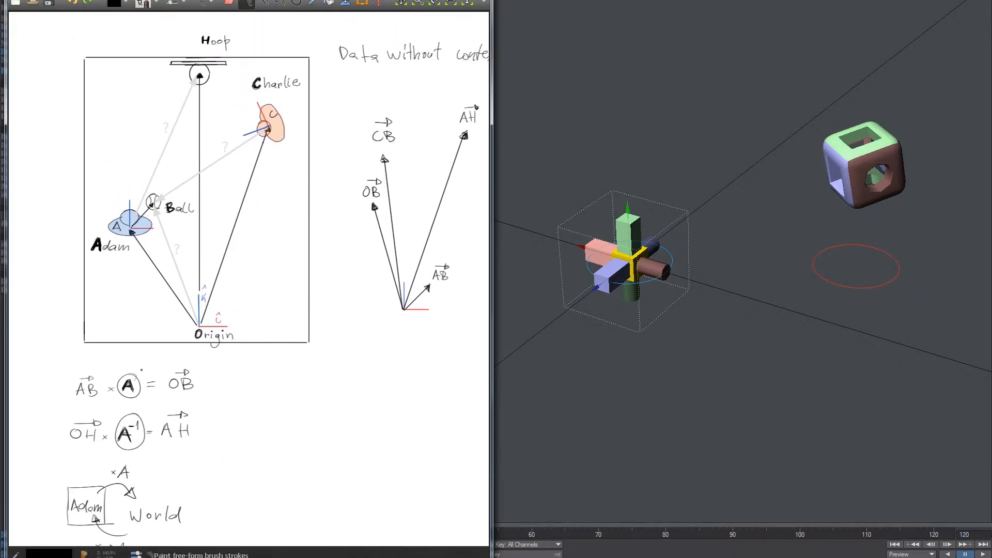
middle_click_drag(101, 404, 118, 52)
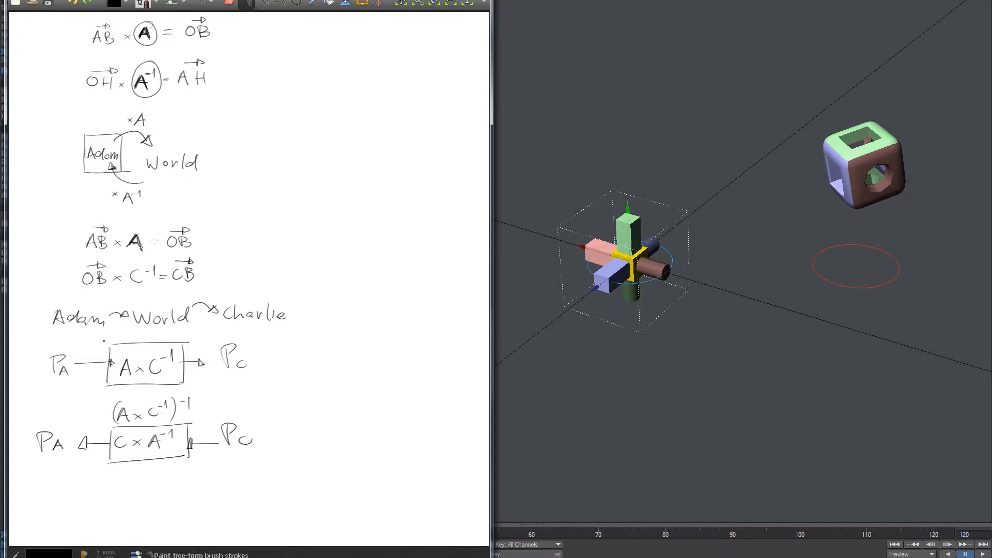
left_click_drag(63, 355, 69, 350)
key("ctrl+z")
scroll(190, 355, "up", 10)
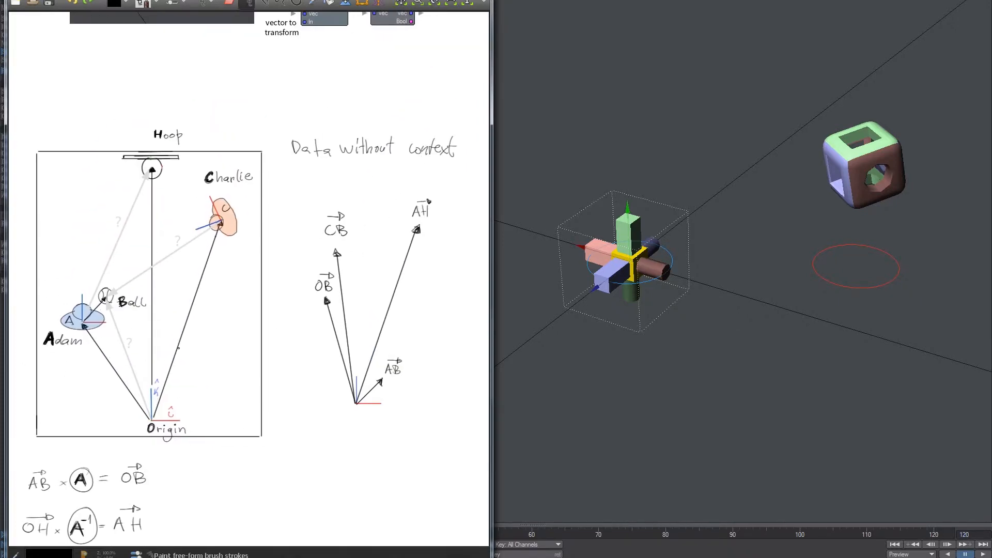
scroll(190, 355, "up", 3)
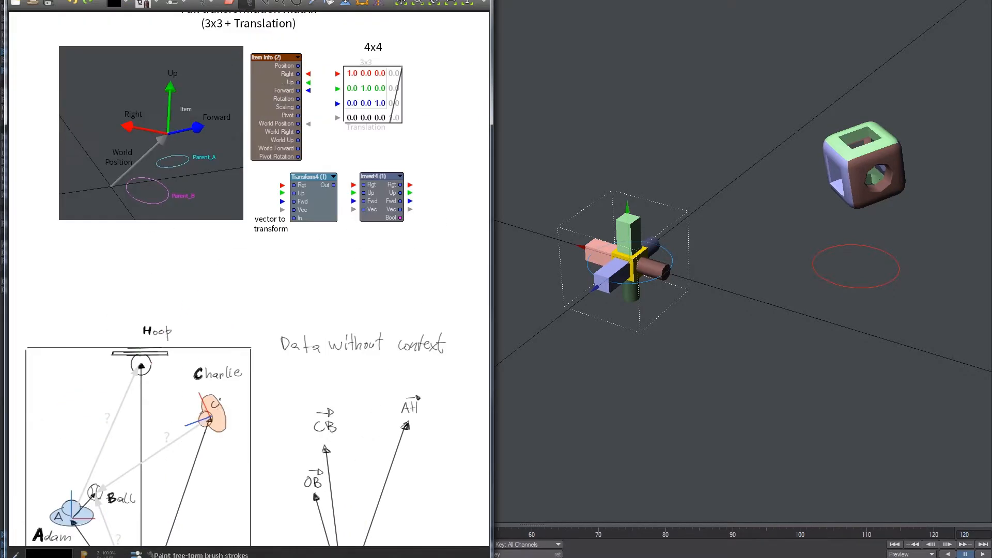
middle_click_drag(223, 358, 220, 369)
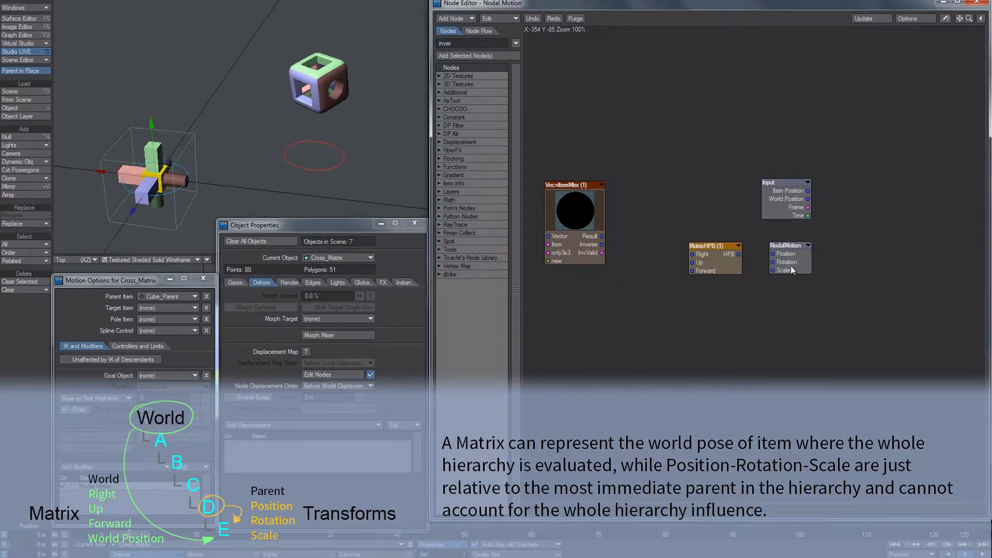
Step: Check the Nodal Motion graph of Cross_Matrix, close it, and open the object's displacement node graph
left_click(985, 4)
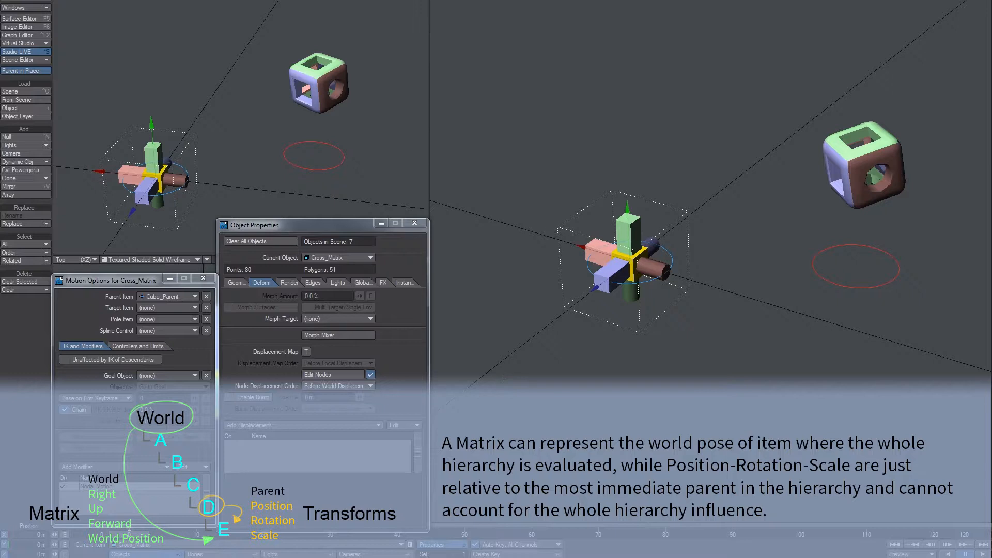
double_click(115, 486)
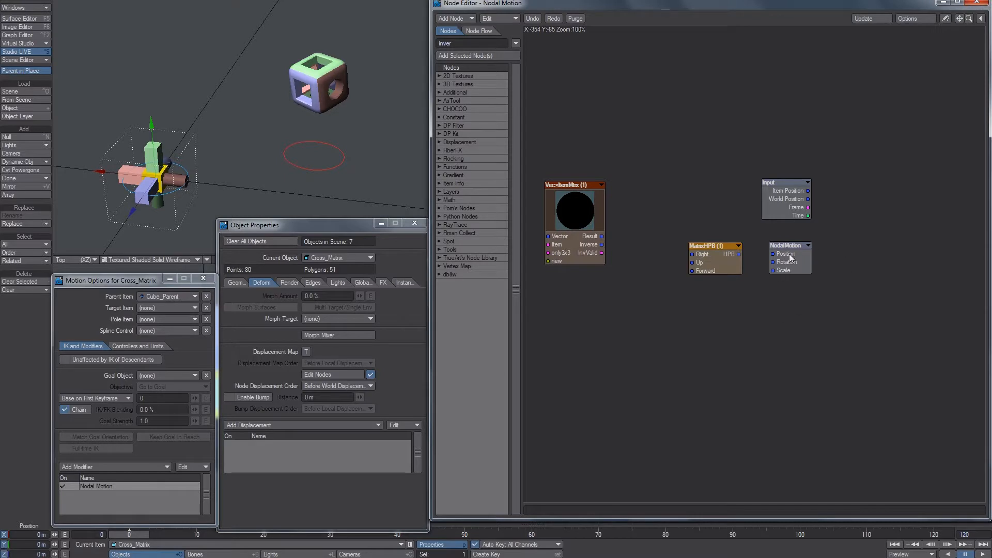
left_click(978, 4)
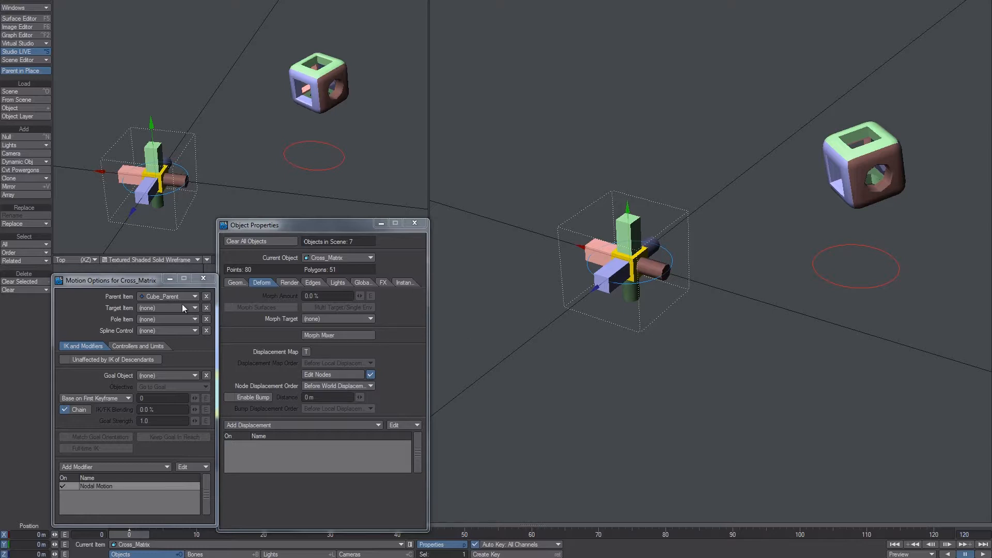
left_click(339, 377)
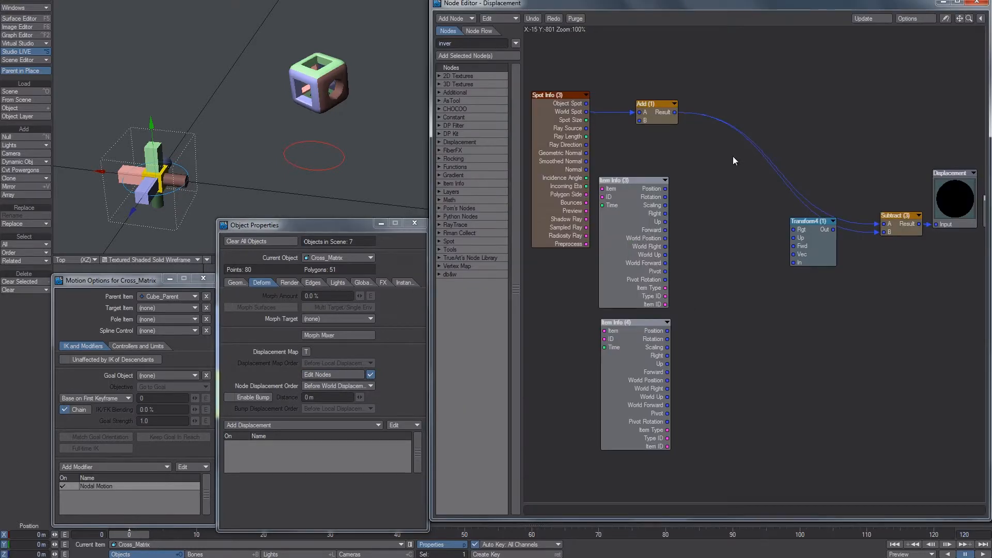
Step: Select the RoundCube_Matrix object and slightly reposition the Add (1) and Transform4 (1) nodes
left_click_drag(662, 116, 659, 115)
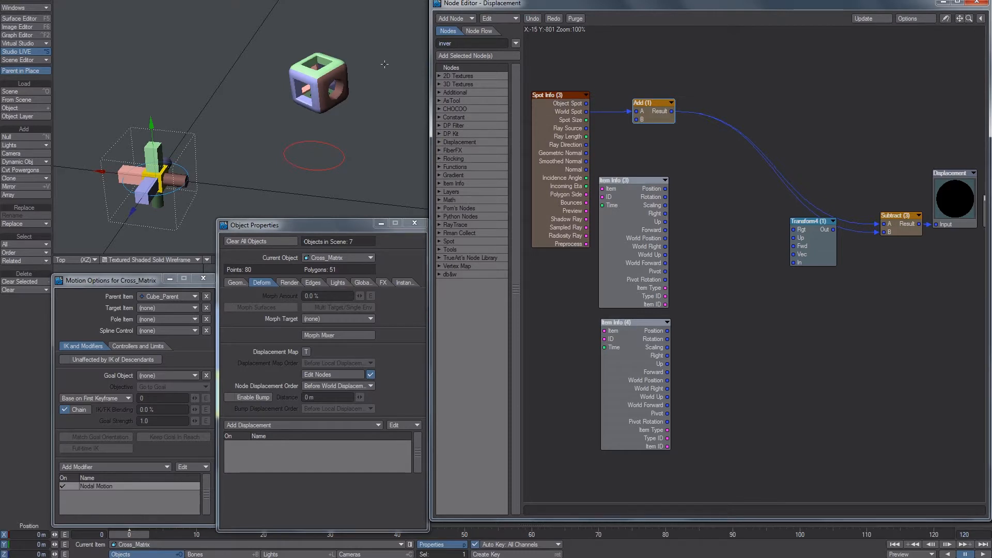
left_click(288, 85)
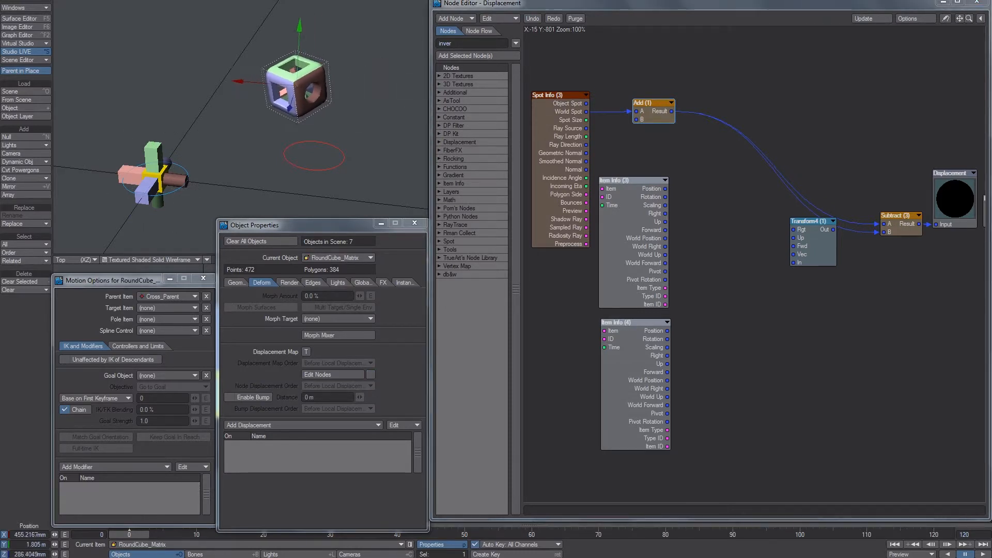
left_click_drag(812, 233, 800, 217)
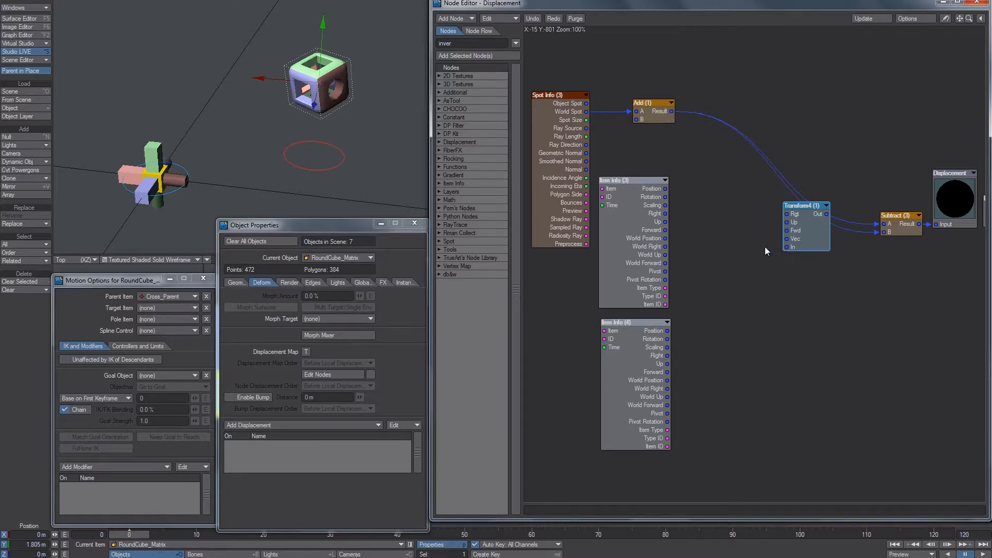
Step: Check the Item Info (3) node's settings and activate rotation for RoundCube_Matrix
double_click(647, 227)
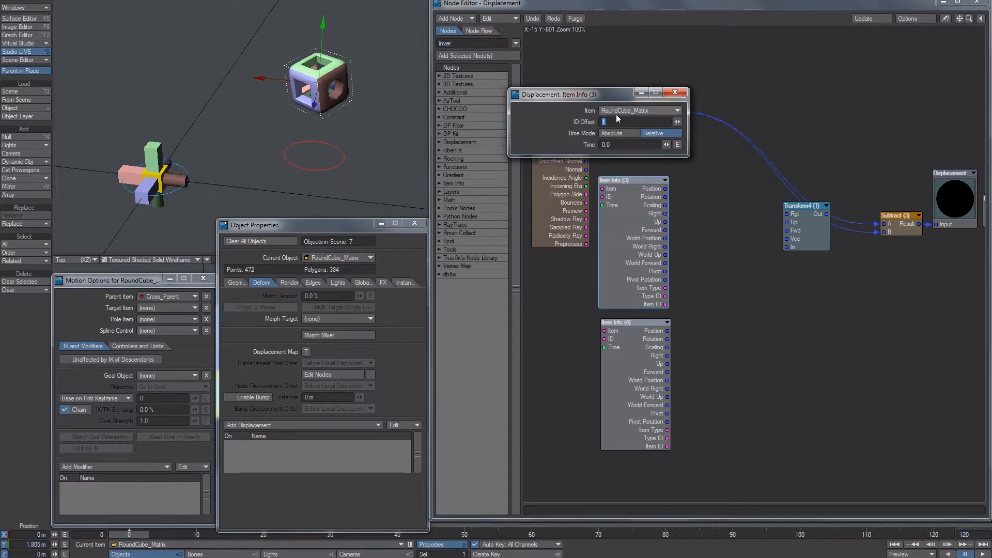
key("y")
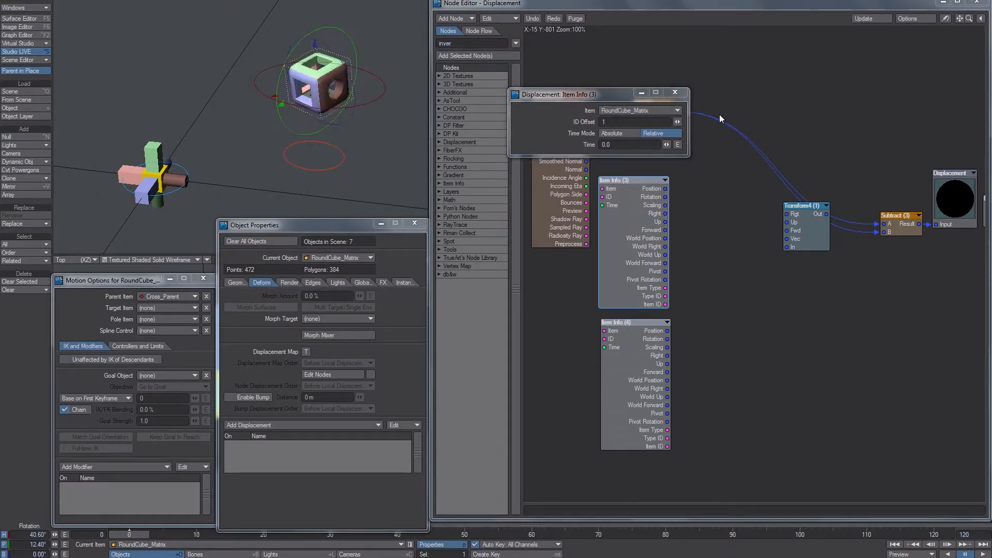
left_click(675, 92)
Step: Connect Item Info (3)'s Right, Up, Forward and World Position outputs to Transform4 (1)'s Rgt, Up, Fwd and Vec inputs
mouse_move(665, 213)
left_mouse_down()
mouse_move(787, 213)
mouse_move(770, 223)
mouse_move(787, 222)
left_mouse_up()
left_click_drag(665, 230, 787, 230)
left_click_drag(665, 238, 786, 238)
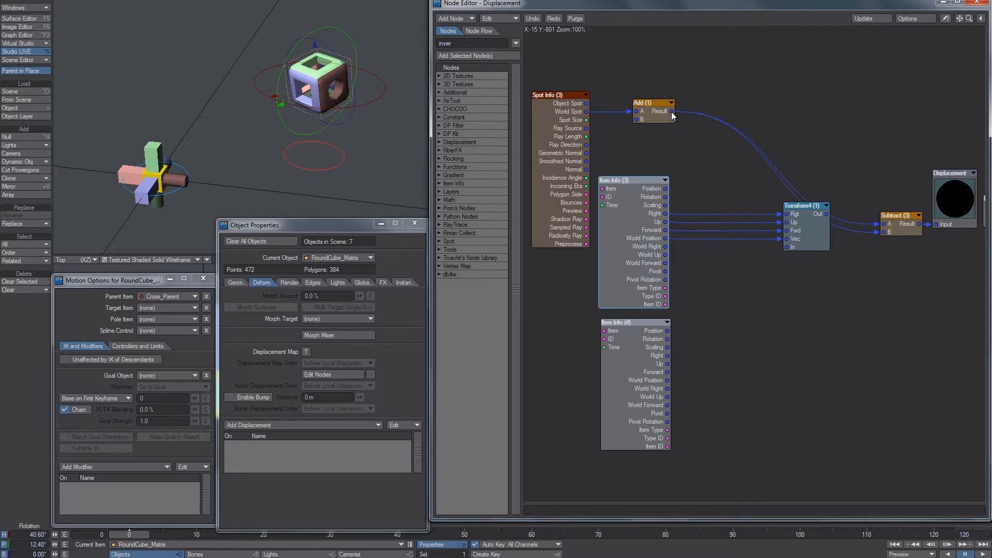
Step: Connect Add (1)'s Result to Transform4 (1)'s In, and Transform4 (1)'s Out to Subtract (3)'s A input
mouse_move(671, 111)
left_mouse_down()
mouse_move(786, 261)
mouse_move(787, 247)
left_mouse_up()
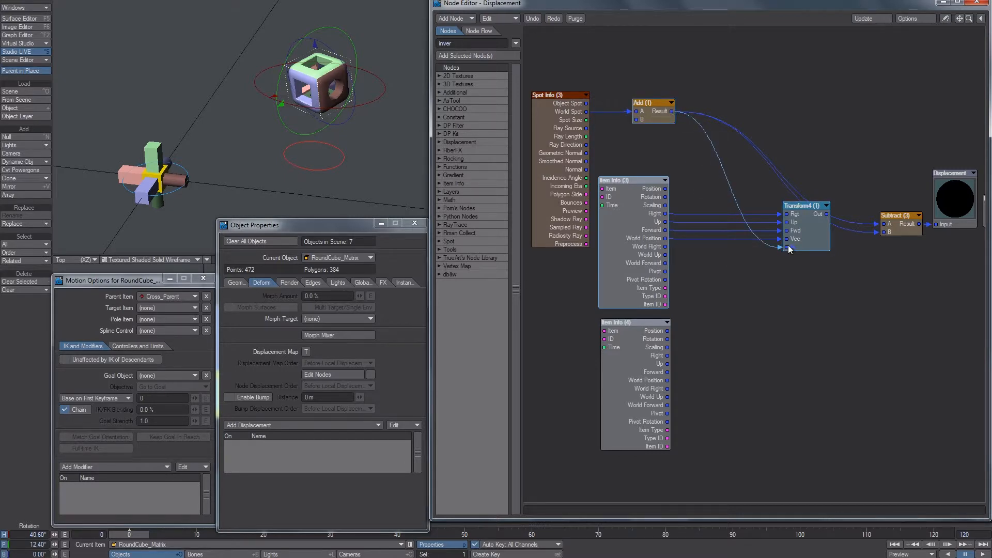
left_click_drag(827, 214, 887, 227)
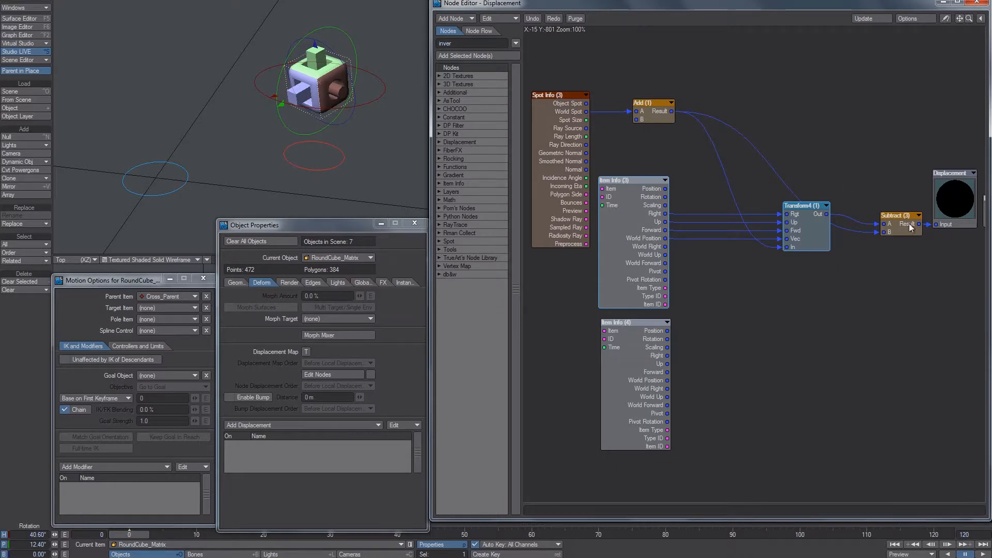
Step: Rotate RoundCube_Matrix, and rotate Cross_Parent to about heading -57.10°, pitch 0.50° and bank 33.00°
left_click_drag(305, 58, 282, 79)
key("space")
key("space")
key("space")
key("space")
left_click(338, 150)
key("space")
key("space")
left_click_drag(338, 151, 317, 151)
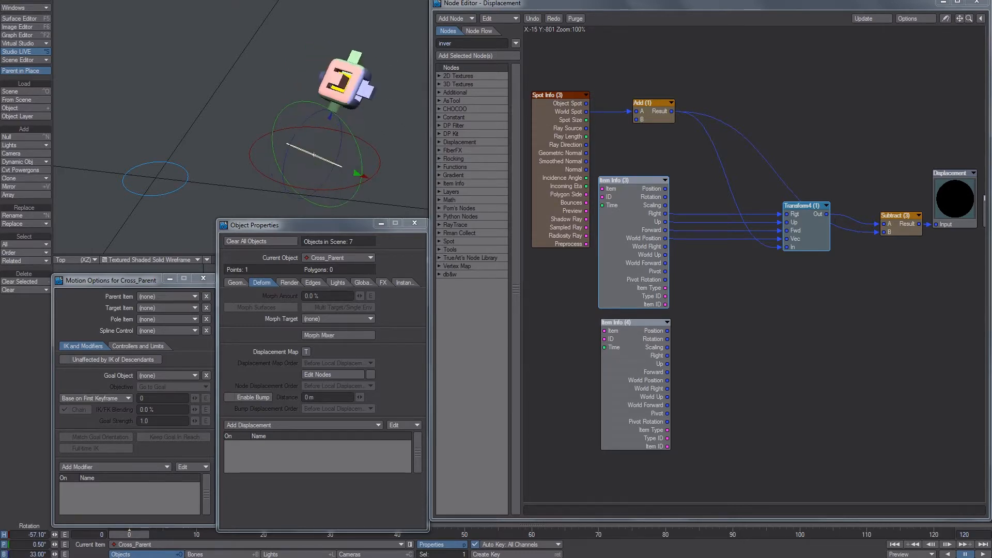
Step: Rotate RoundCube_Matrix to about heading 10.40°, pitch 42.00° and bank -66.60°
left_click(386, 75)
left_click_drag(385, 75, 420, 123)
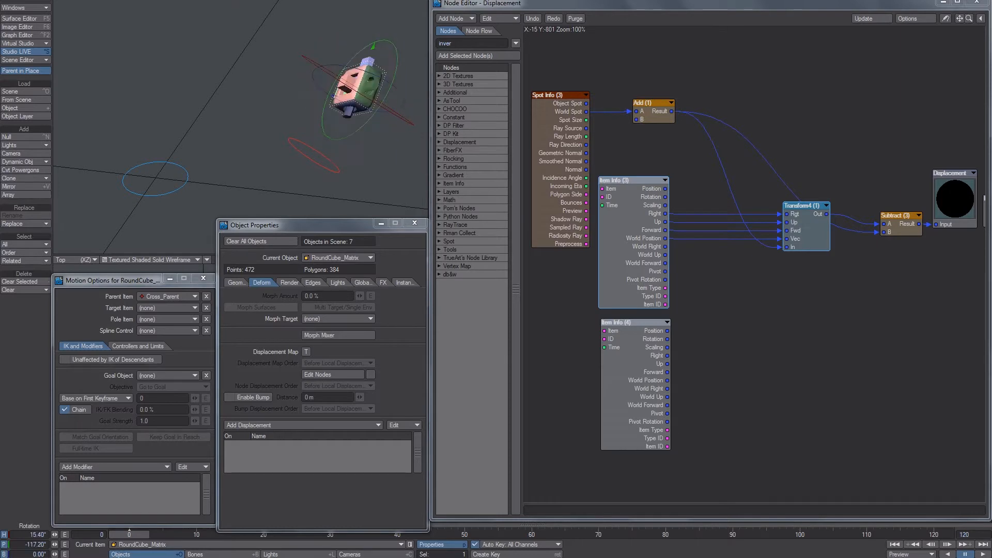
right_click_drag(289, 71, 274, 71)
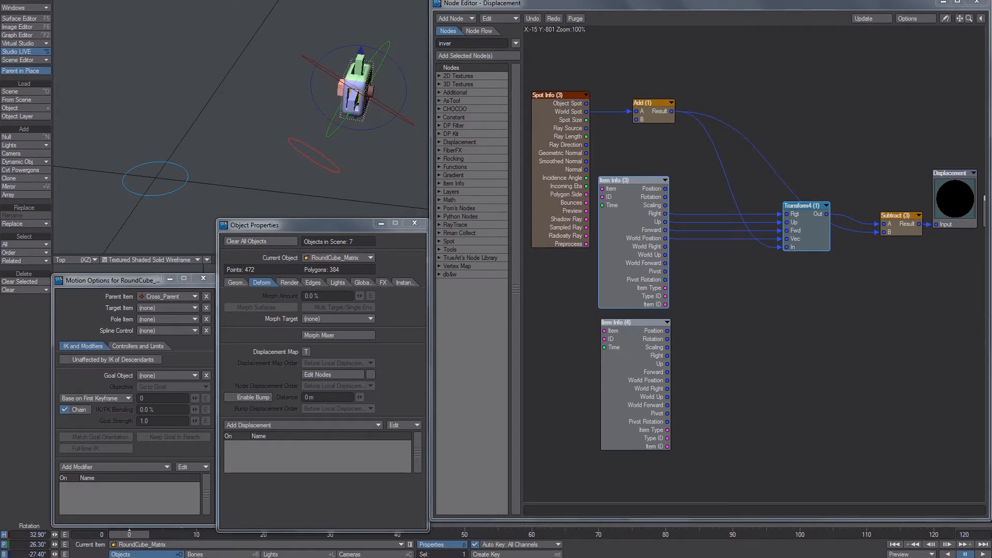
left_click_drag(407, 132, 382, 133)
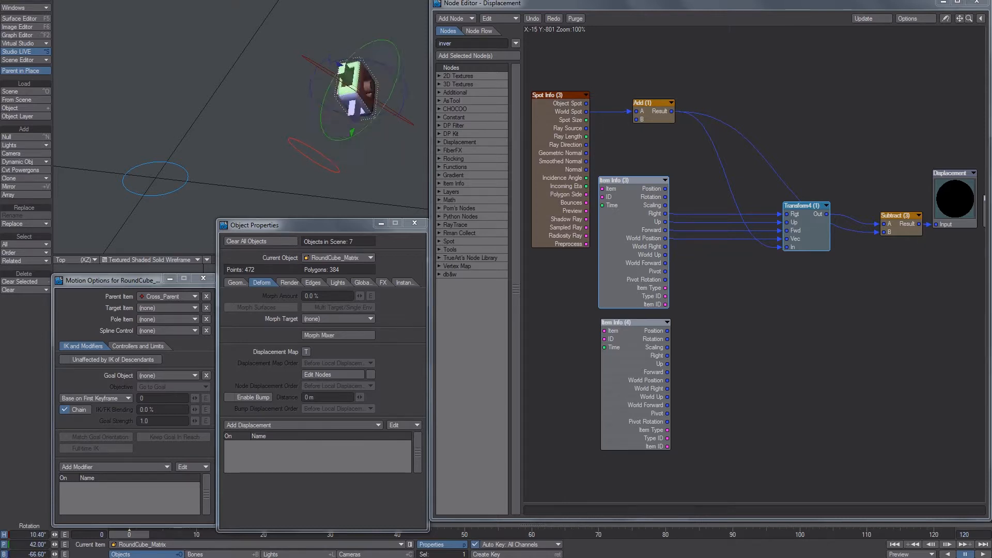
Step: Try moving Cross_Matrix to about X 595 mm and Z -609 mm, and select its Cube_Parent
left_click(156, 178)
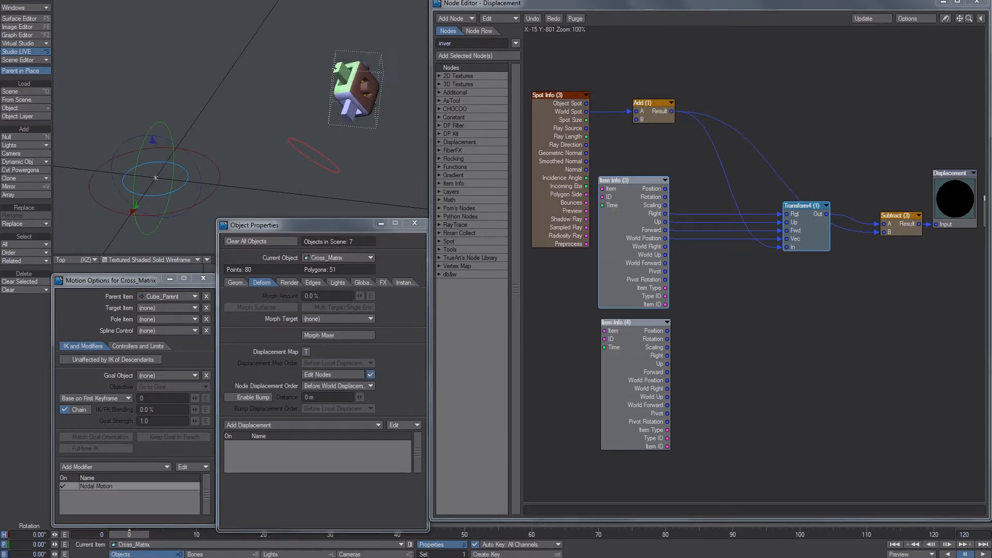
key("h")
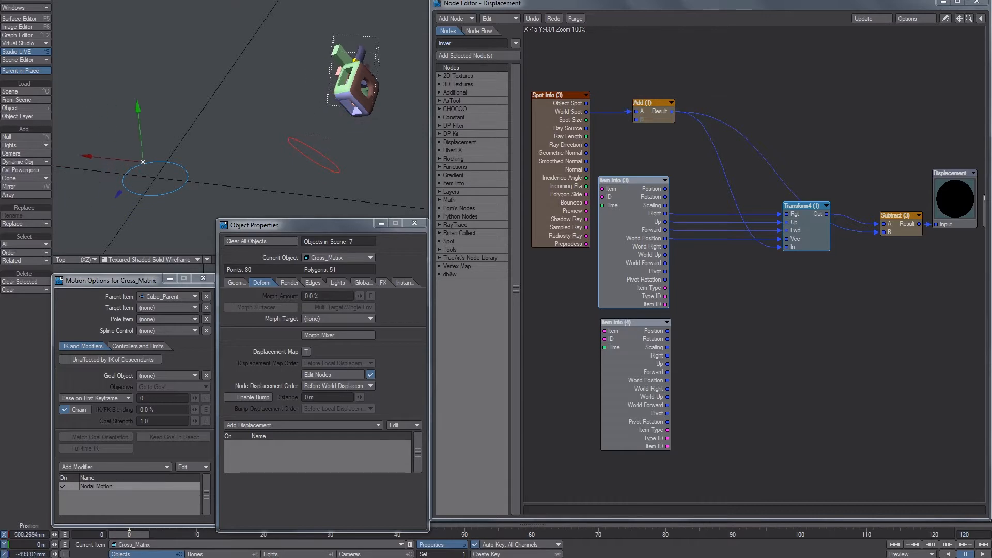
key("y")
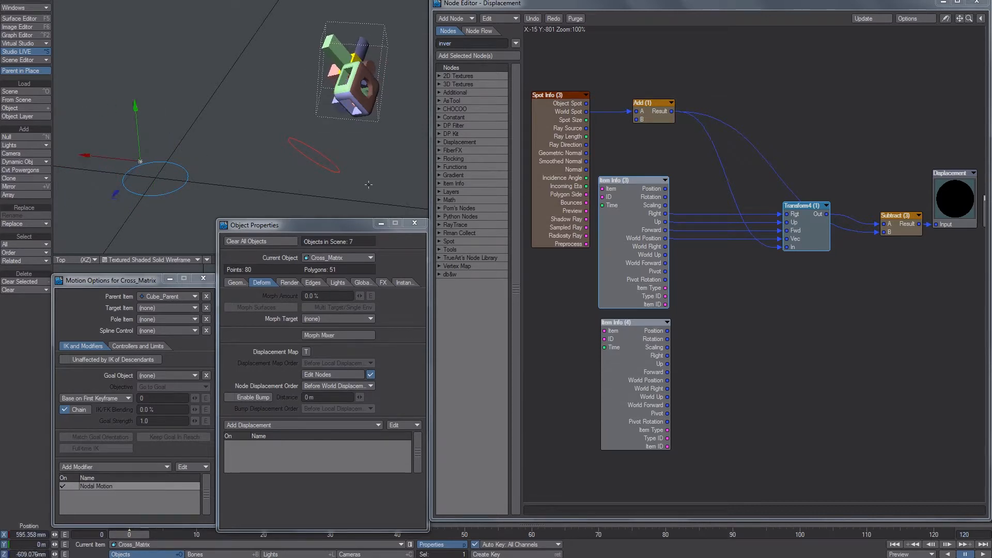
left_click(156, 179)
key("t")
left_click_drag(156, 179, 126, 136)
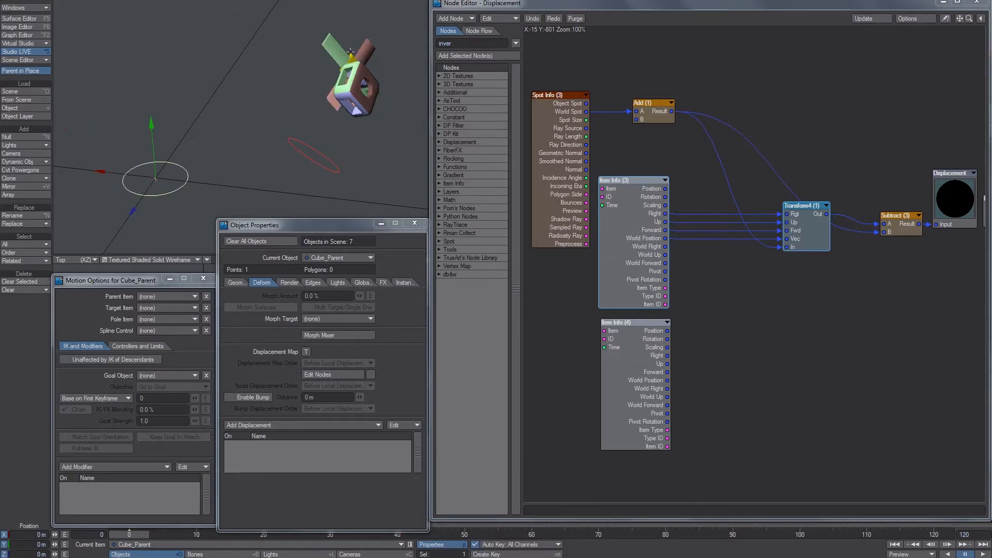
Step: Switch Cross_Matrix's node displacement off and back on for comparison, and check Item Info (4)'s settings
left_click(370, 374)
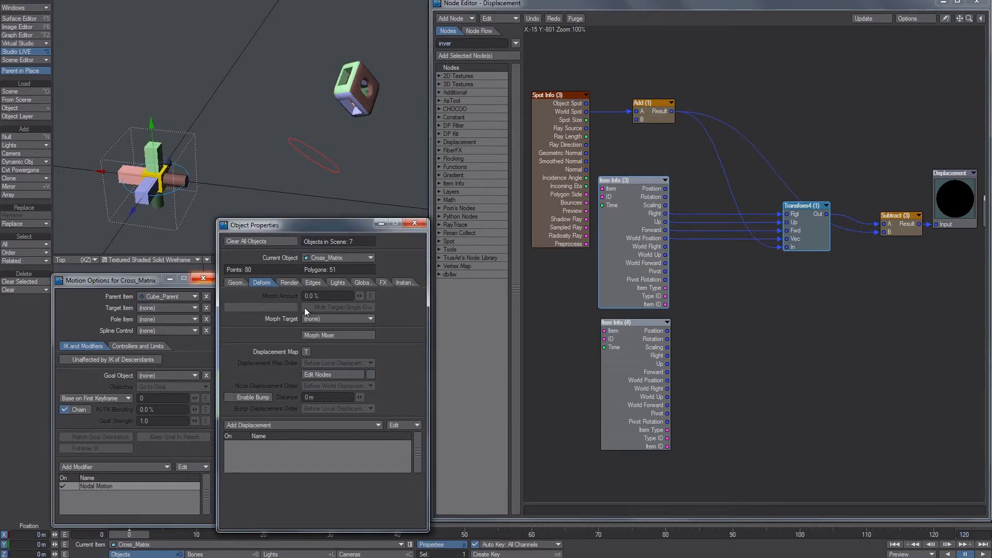
left_click(371, 374)
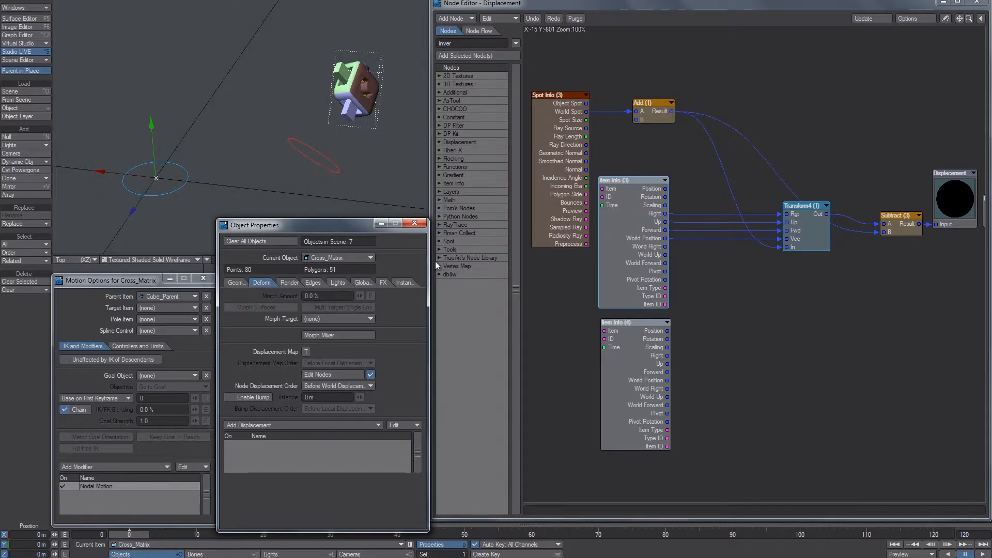
left_click_drag(640, 349, 638, 353)
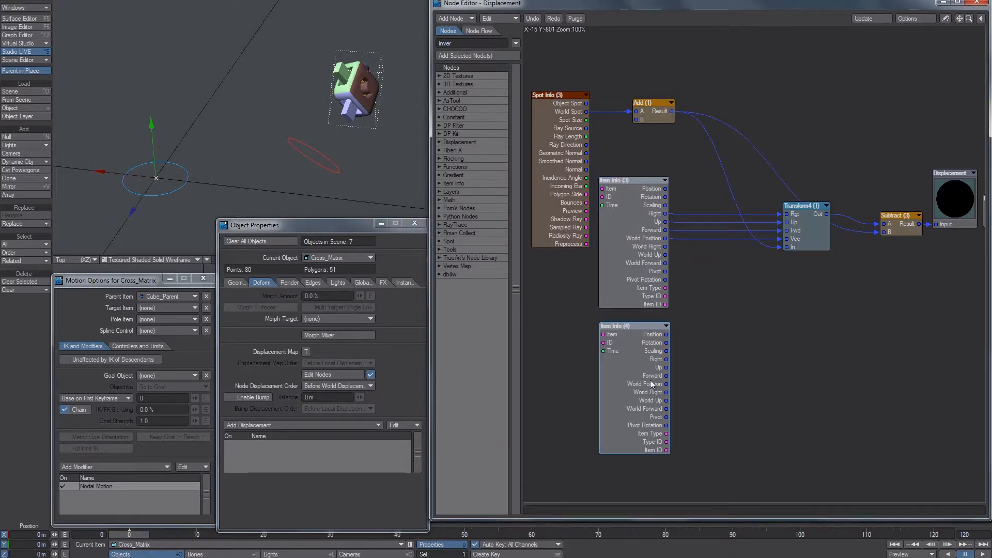
double_click(637, 361)
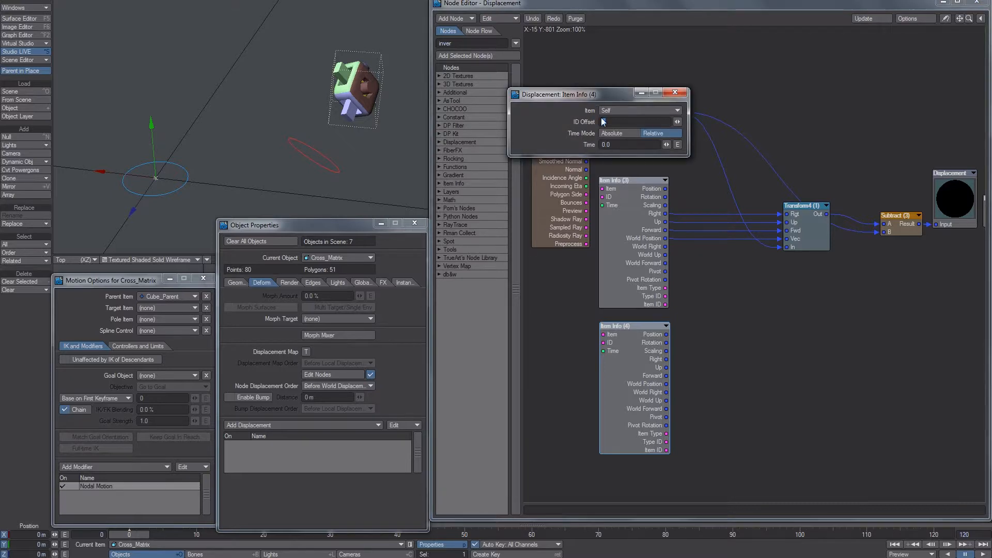
left_click(676, 92)
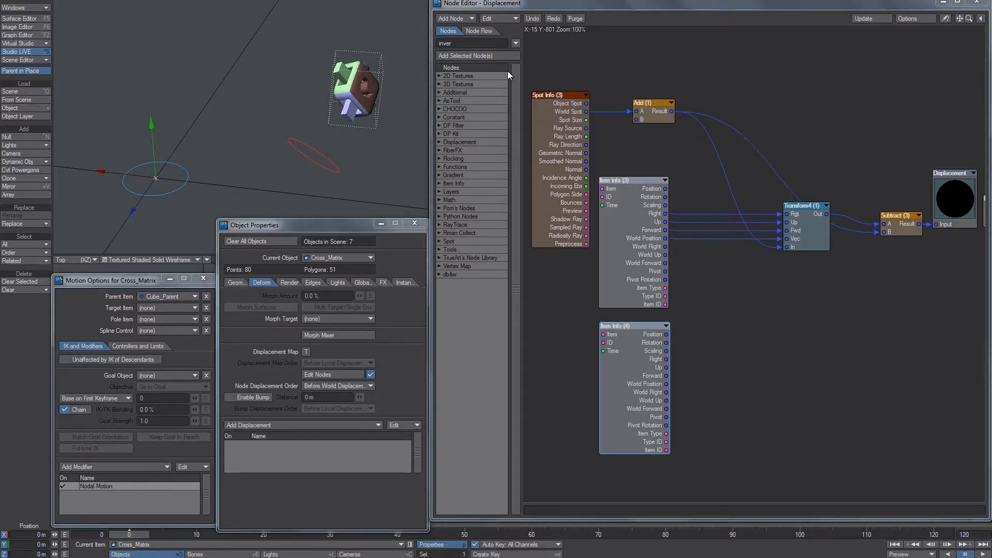
Step: Duplicate the Transform4 (1) node and add an Invert4 node, placing both beside Item Info (4)
left_click(813, 223)
key("ctrl+v")
left_click_drag(775, 268, 815, 351)
left_click_drag(486, 44, 292, 49)
type("inve")
double_click(468, 109)
left_click_drag(748, 271, 734, 352)
left_click_drag(798, 361, 798, 360)
left_click(801, 311)
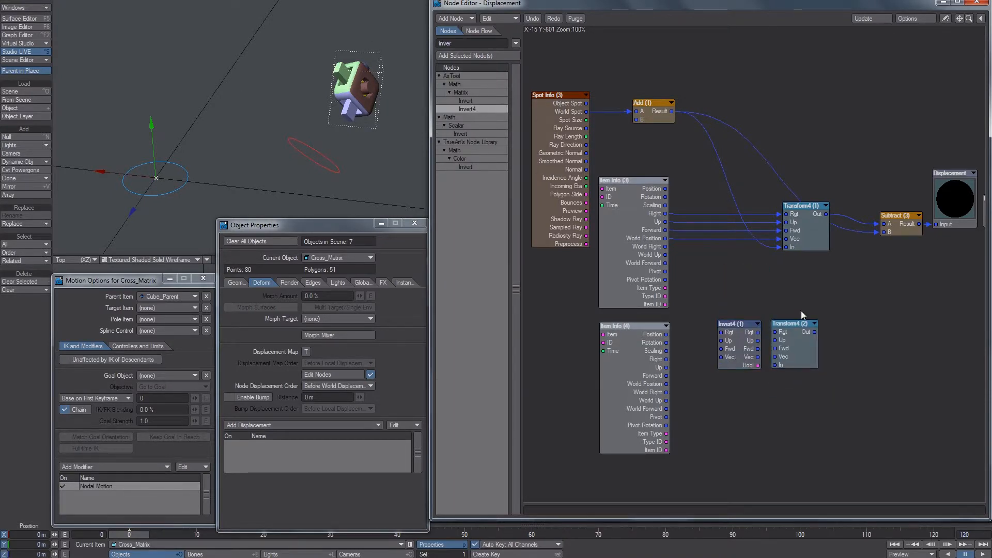
Step: Wire Item Info (4) through Invert4 (1) into Transform4 (2), with Add (1)'s Result as In and Transform4 (2)'s Out feeding Subtract (3)'s A
left_click_drag(667, 384, 721, 332)
left_click_drag(666, 368, 775, 348)
left_click_drag(671, 111, 782, 363)
left_click_drag(815, 332, 883, 233)
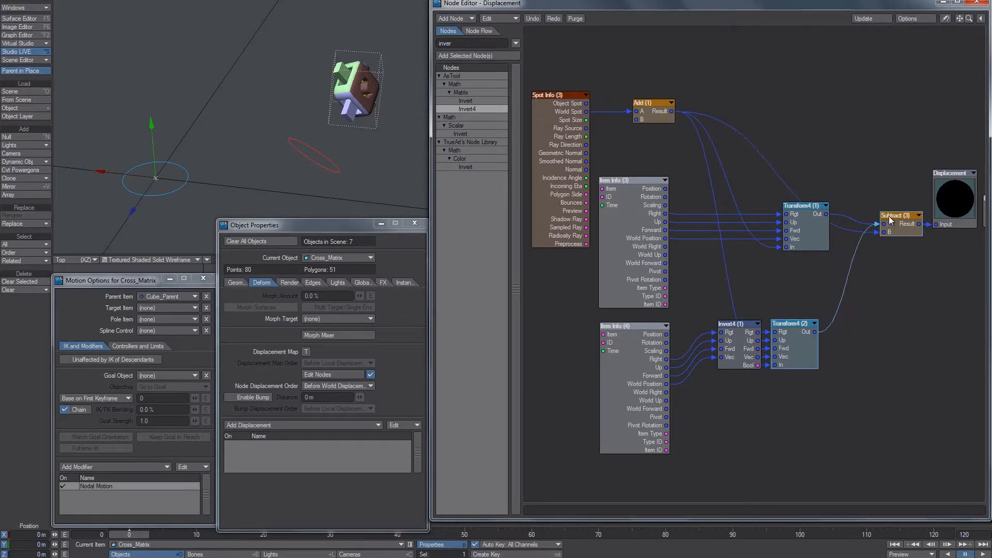
Step: Move and rotate Cross_Matrix and Cube_Parent in the viewport to test the inverse matrix transform
left_click(185, 162)
left_click_drag(184, 163, 242, 184)
right_click_drag(243, 183, 260, 150)
key("y")
left_click_drag(260, 149, 227, 207)
left_click(186, 180)
left_click_drag(187, 181, 235, 175)
key("t")
left_click_drag(208, 118, 182, 118)
Step: Chain Transform4 (2)'s Out into Transform4 (1)'s In, and connect Transform4 (1)'s Out to Subtract (3)'s A
left_click_drag(801, 331, 764, 314)
left_click_drag(932, 250, 736, 165)
left_click_drag(717, 224, 802, 228)
left_click(779, 271)
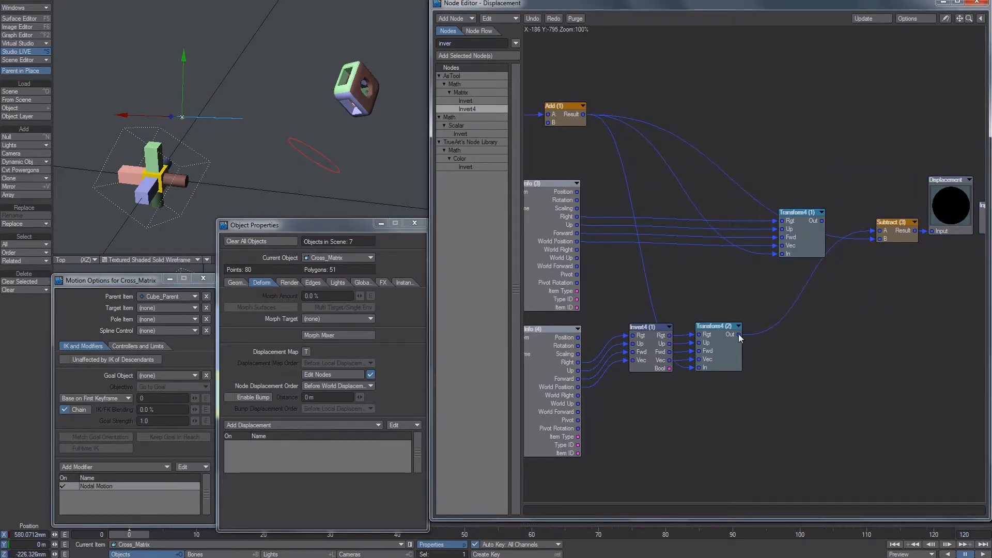
left_click_drag(739, 335, 782, 254)
left_click_drag(823, 221, 880, 230)
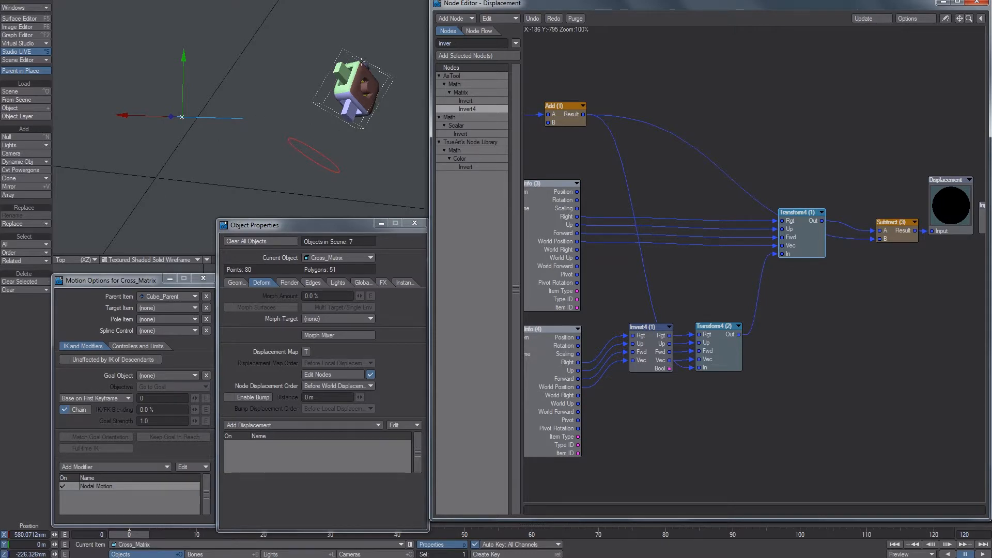
Step: Move and rotate Cube_Parent, Cross_Matrix and RoundCube_Matrix in the viewport to test the combined transforms
left_click(361, 61)
key("y")
left_click_drag(362, 61, 248, 120)
left_click(248, 120)
key("h")
left_click_drag(248, 120, 300, 106)
left_click(357, 88)
key("y")
left_click_drag(357, 88, 331, 95)
left_click(336, 72)
left_click(350, 92)
key("t")
Step: Reposition the Transform4 (2) and Transform4 (1) nodes to tidy the displacement graph
left_click_drag(714, 357, 721, 337)
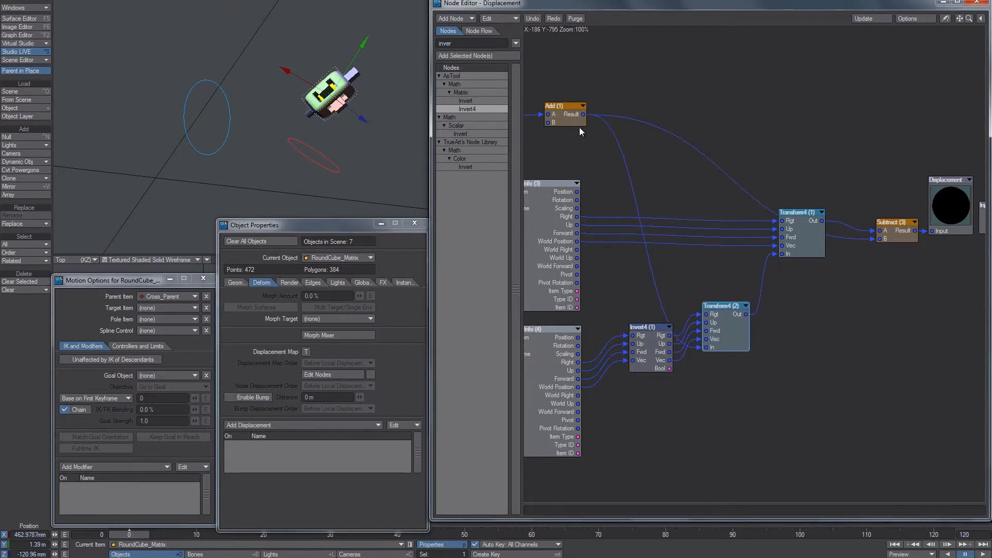
left_click_drag(571, 124, 650, 133, "alt")
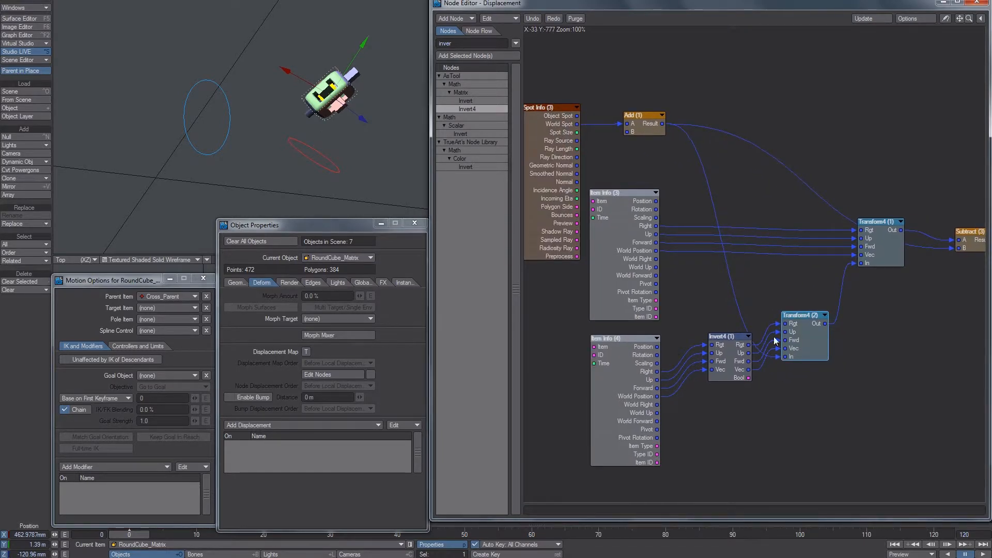
left_click_drag(774, 337, 689, 321, "alt")
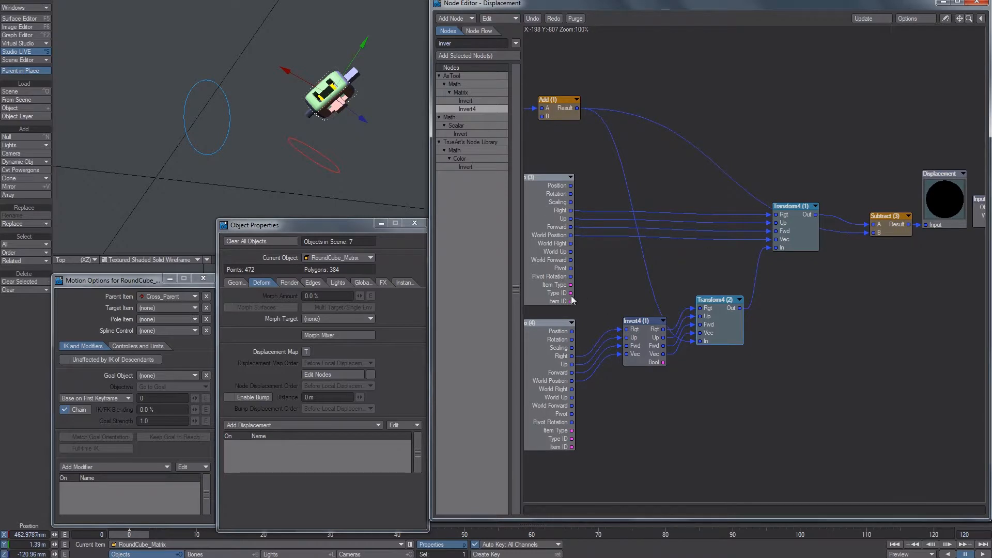
left_click_drag(820, 234, 795, 226)
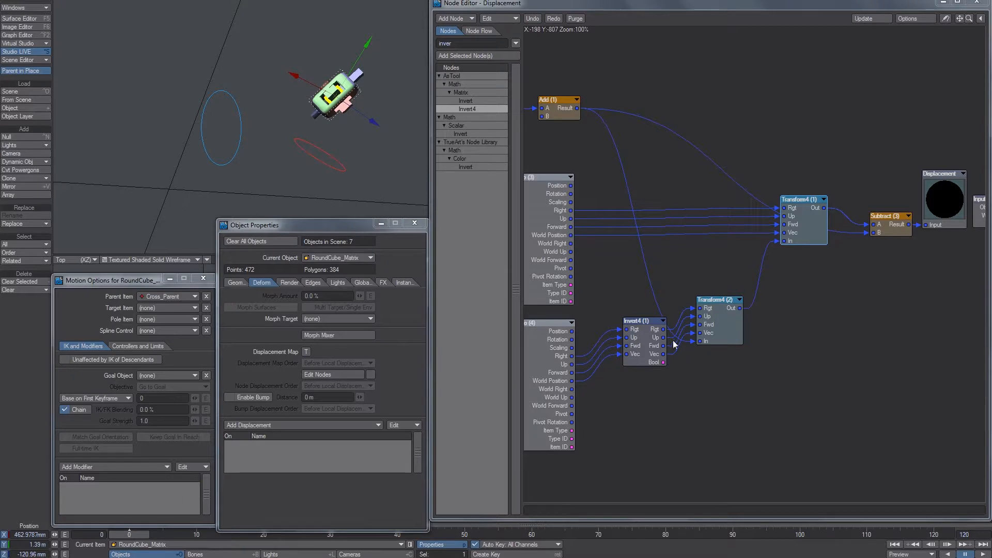
Step: Bring the Vec×ItemMtx (2) compound node over from the other matrix nodes and place it above Transform4 (1)
left_click_drag(630, 339, 848, 355, "alt")
left_click_drag(587, 388, 803, 355, "alt")
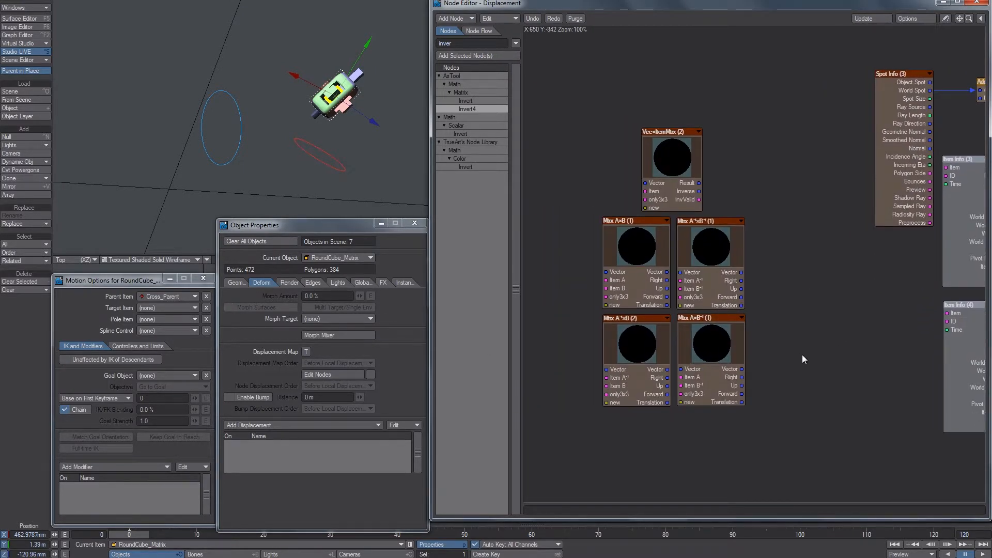
left_click_drag(600, 92, 727, 199)
left_click_drag(621, 106, 684, 147)
left_click_drag(750, 168, 711, 156, "alt")
middle_click_drag(711, 156, 654, 142)
left_click_drag(599, 147, 789, 221)
middle_click_drag(799, 221, 631, 232)
left_click_drag(636, 229, 924, 108)
middle_click_drag(880, 125, 727, 131)
mouse_move(820, 196)
left_mouse_down()
mouse_move(792, 202)
mouse_move(811, 207)
left_mouse_up()
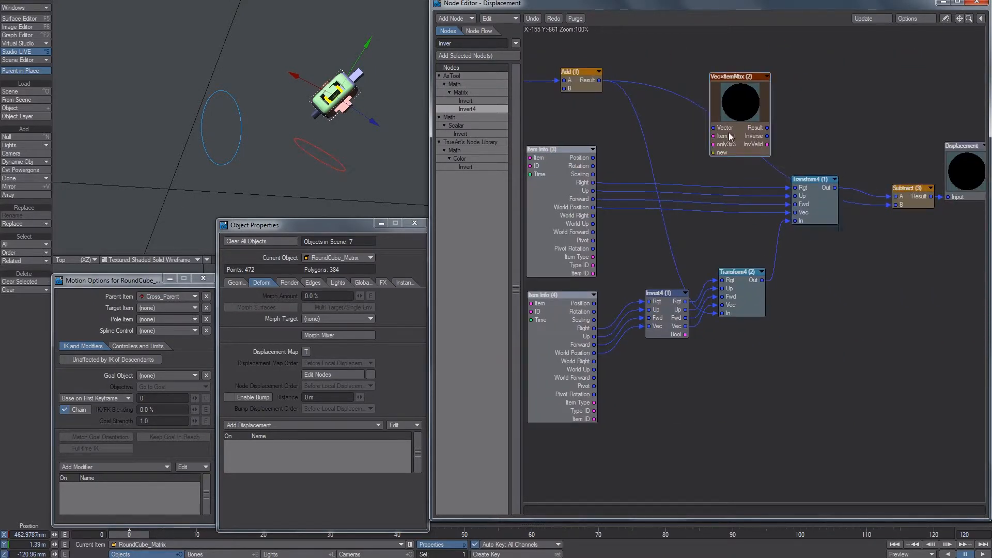
left_click_drag(729, 132, 747, 125)
Step: Open the Vec×ItemMtx (2) compound and examine how its inputs pass through Extended Item Info, Invert4 and the Transform4 nodes to the outputs
double_click(752, 109)
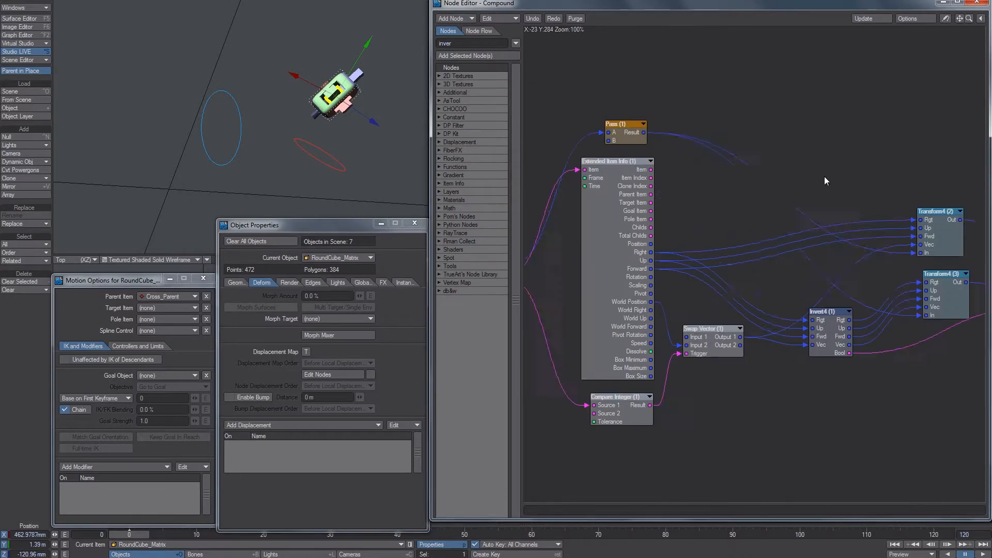
left_click_drag(541, 248, 532, 206)
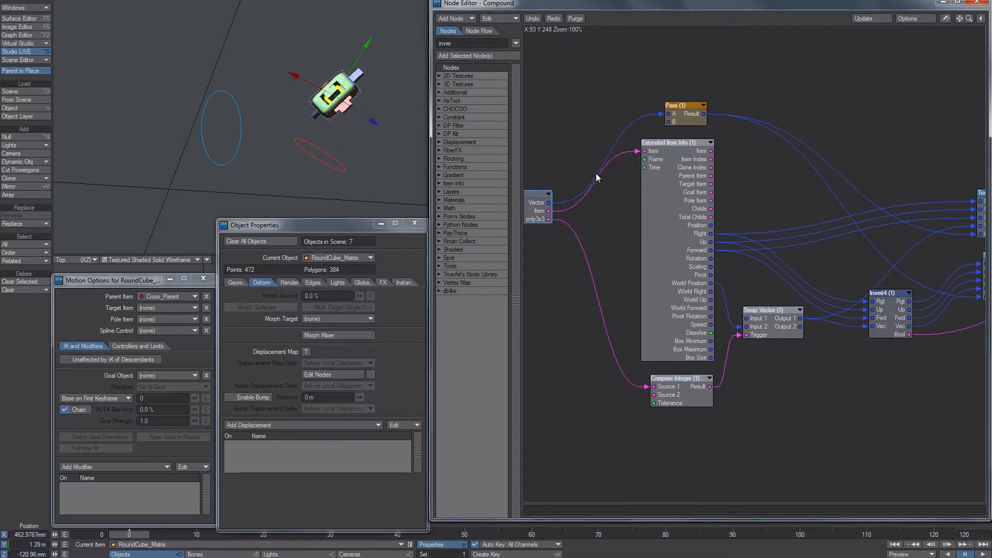
left_click_drag(699, 244, 795, 129, "alt")
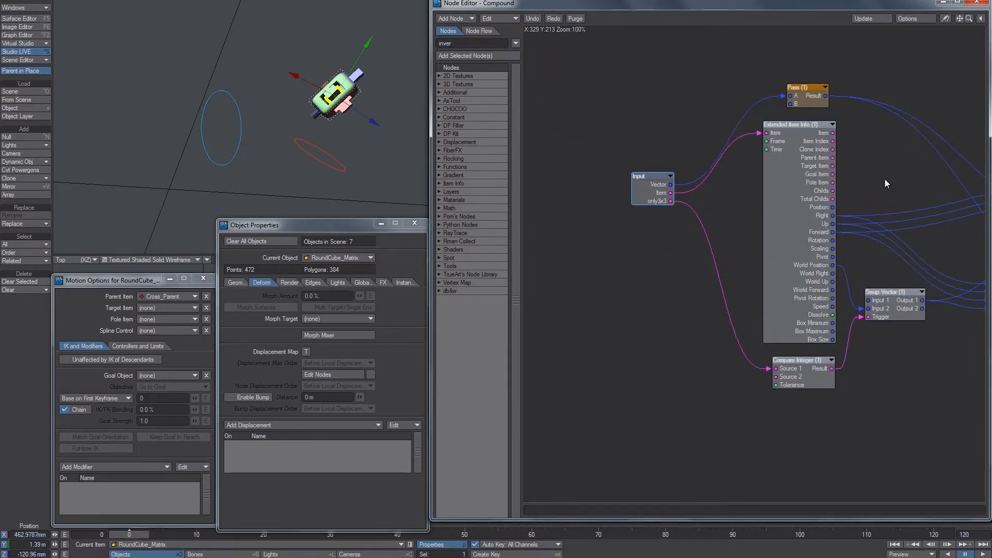
left_click_drag(884, 179, 657, 144, "alt")
left_click_drag(907, 294, 808, 279, "alt")
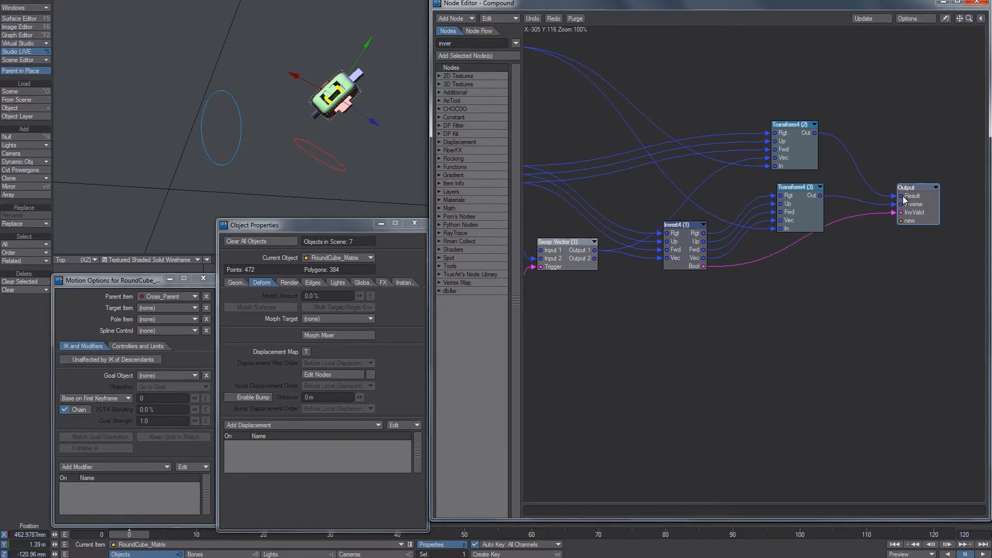
left_click_drag(916, 206, 927, 216)
left_click_drag(800, 165, 915, 201, "alt")
left_click_drag(915, 202, 902, 182)
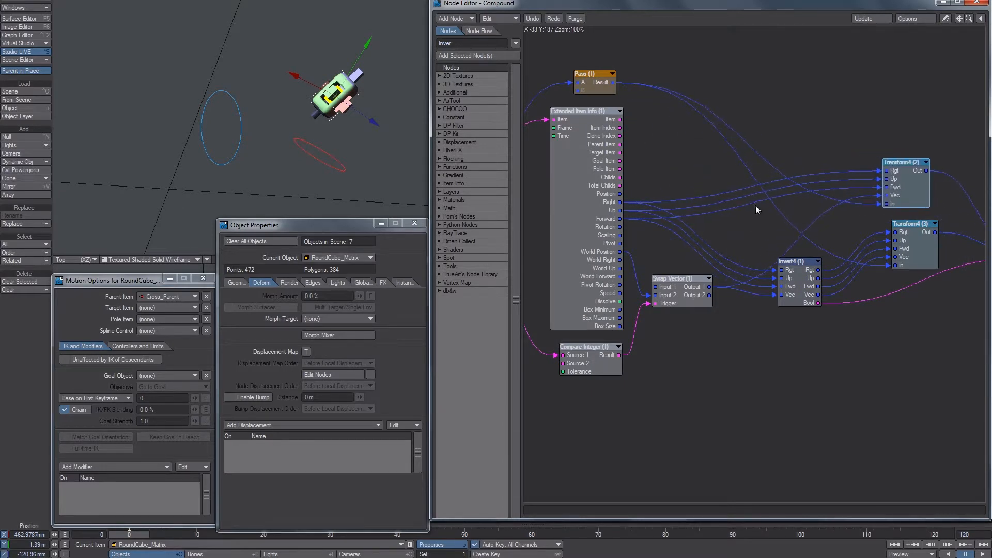
mouse_move(794, 295)
left_mouse_down()
mouse_move(810, 277)
mouse_move(803, 294)
left_mouse_up()
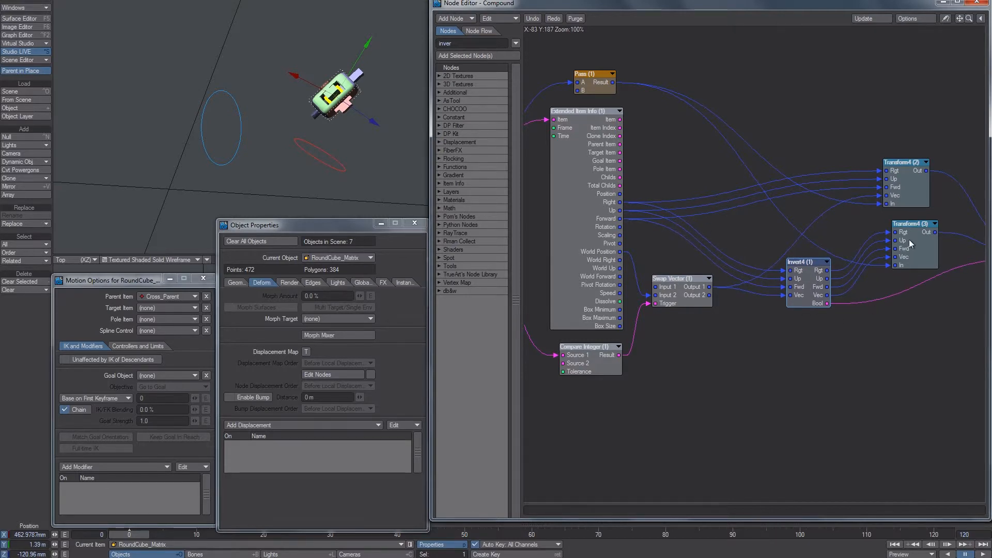
left_click_drag(910, 240, 719, 234)
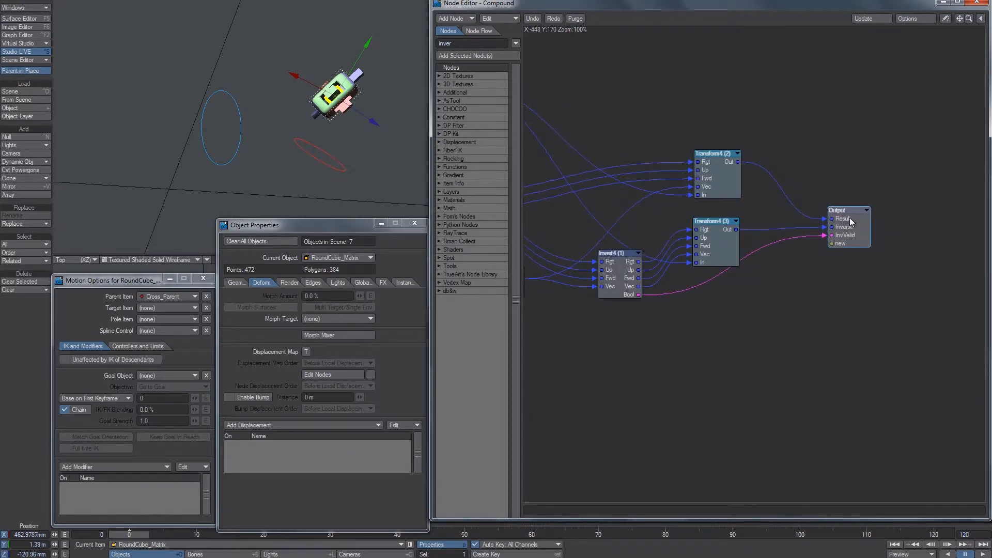
left_click_drag(850, 227, 860, 242)
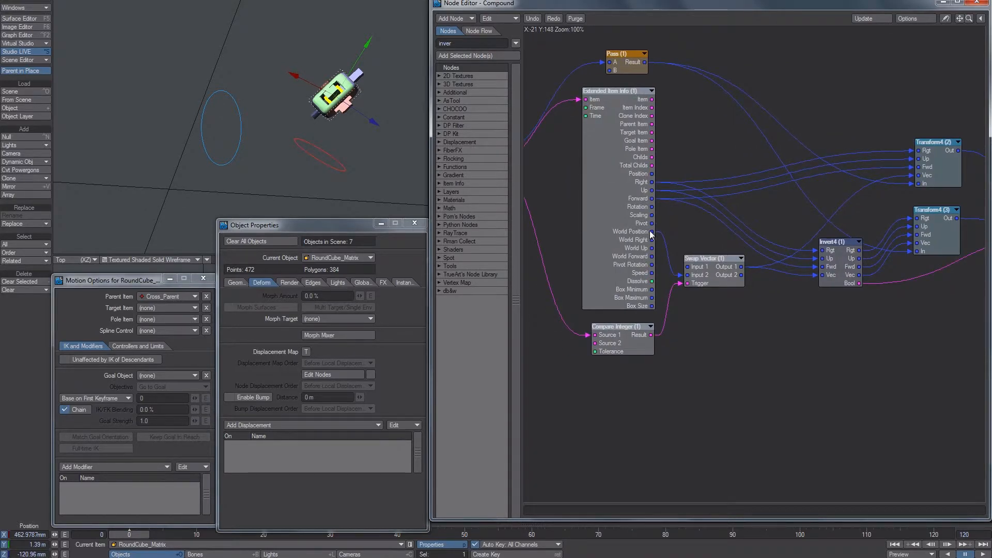
Step: Select the compound's Transform4 (2) node and search the node list for "tra"
left_click_drag(936, 163, 850, 164, "alt")
left_click_drag(860, 170, 856, 175)
left_click(446, 44)
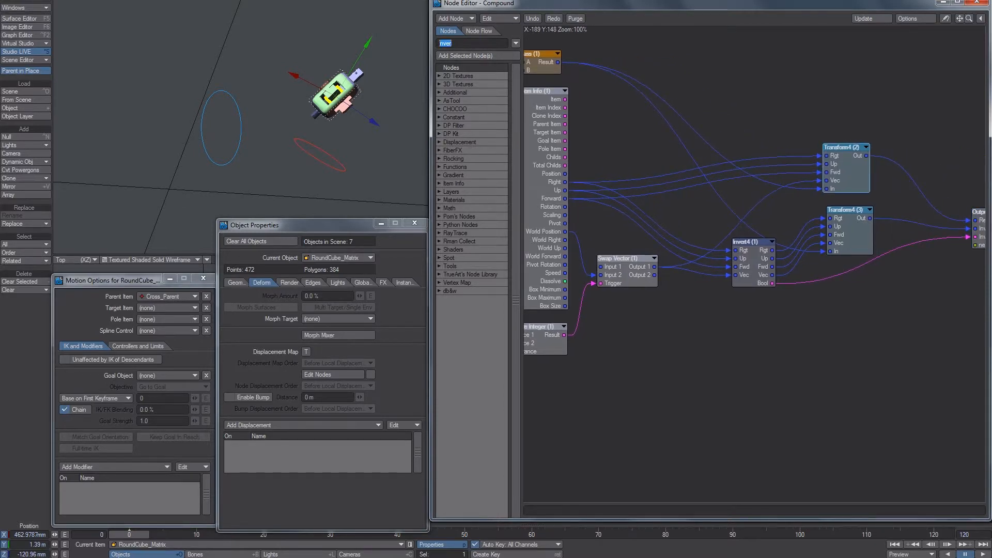
type("tra")
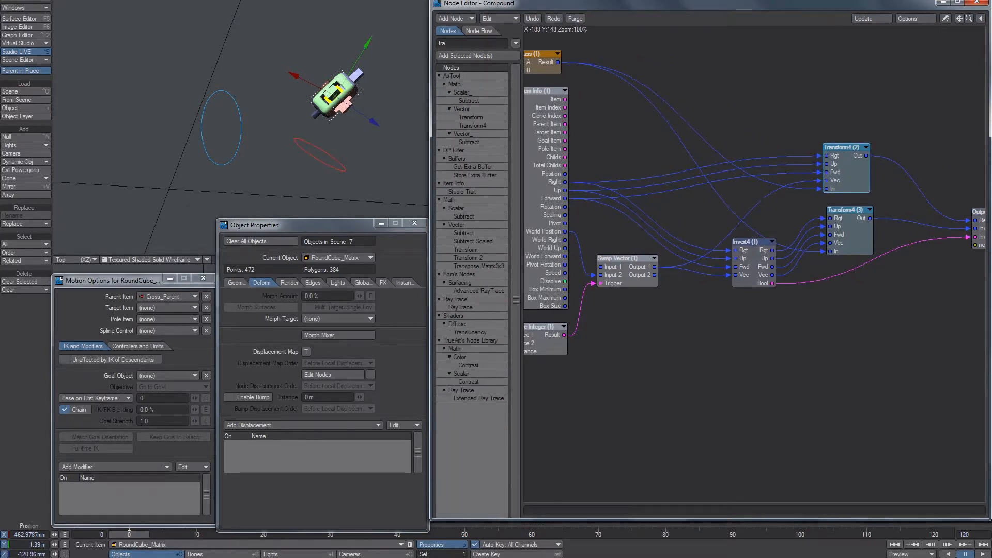
left_click_drag(472, 118, 845, 122)
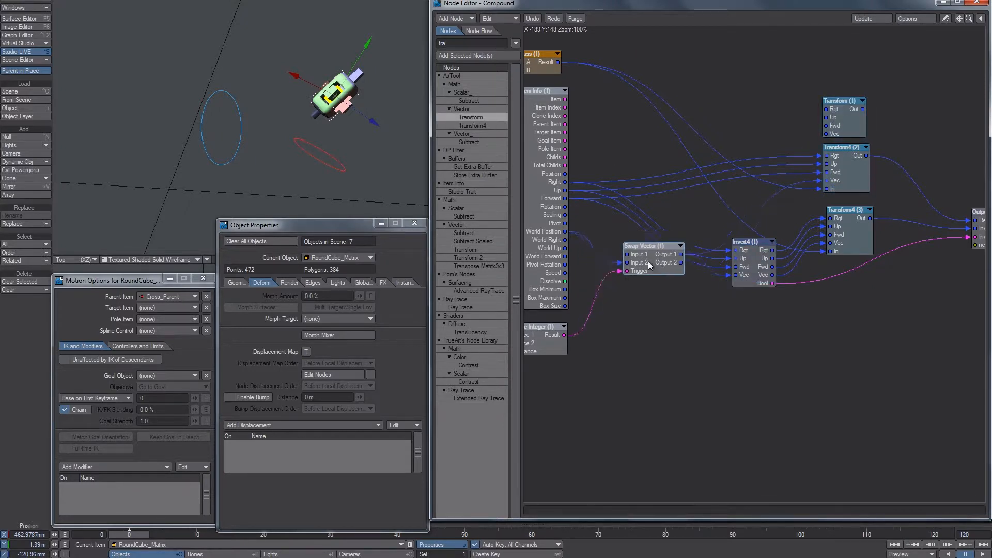
left_click_drag(648, 262, 664, 269)
left_click_drag(846, 116, 844, 97)
key("Delete")
Step: Wire Add (1)'s Result into the Vector input and Item Info (3)'s Item ID into the Item input of Vec×ItemMtx (2)
left_click_drag(925, 182, 854, 124, "alt")
double_click(918, 169)
left_click_drag(755, 155, 809, 187, "alt")
left_click_drag(652, 310, 769, 179)
left_click(704, 133)
left_click_drag(783, 233, 790, 255)
left_click_drag(822, 216, 808, 173)
middle_click_drag(694, 236, 757, 194)
Step: Spread out Invert4 (1), Transform4 (2), Transform4 (1) and Vec×ItemMtx (2) to make room between them
left_click(755, 290)
left_click(683, 292, "shift")
left_click_drag(692, 302, 683, 355)
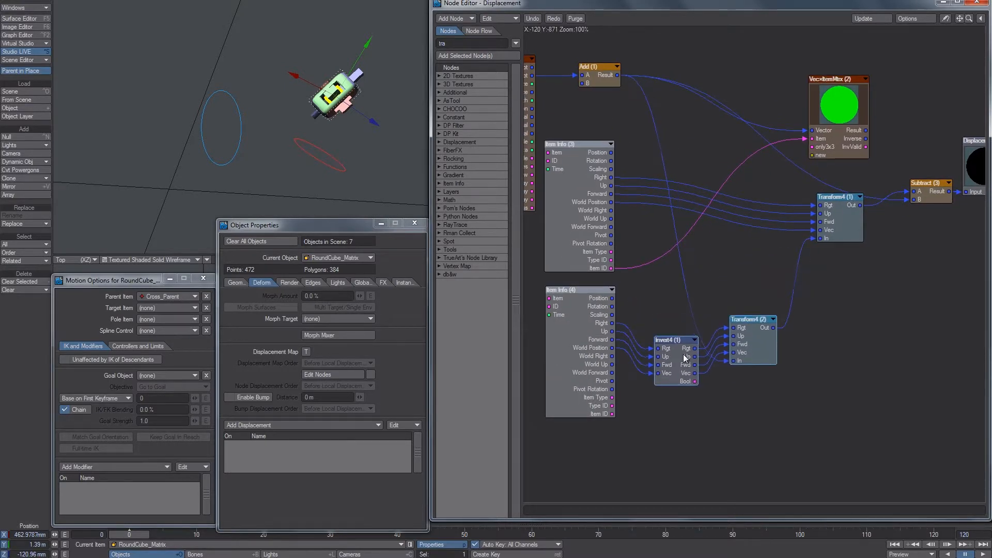
left_click_drag(847, 129, 856, 122)
left_click_drag(836, 217, 858, 221)
left_click_drag(839, 126, 855, 113)
left_click_drag(766, 280, 689, 364)
mouse_move(669, 365)
left_mouse_down()
mouse_move(674, 357)
mouse_move(678, 368)
left_mouse_up()
Step: Duplicate the Vec×ItemMtx compound and connect Item Info (4)'s Item ID to its Item input and Add (1)'s Result to its Vector input
left_click(866, 120)
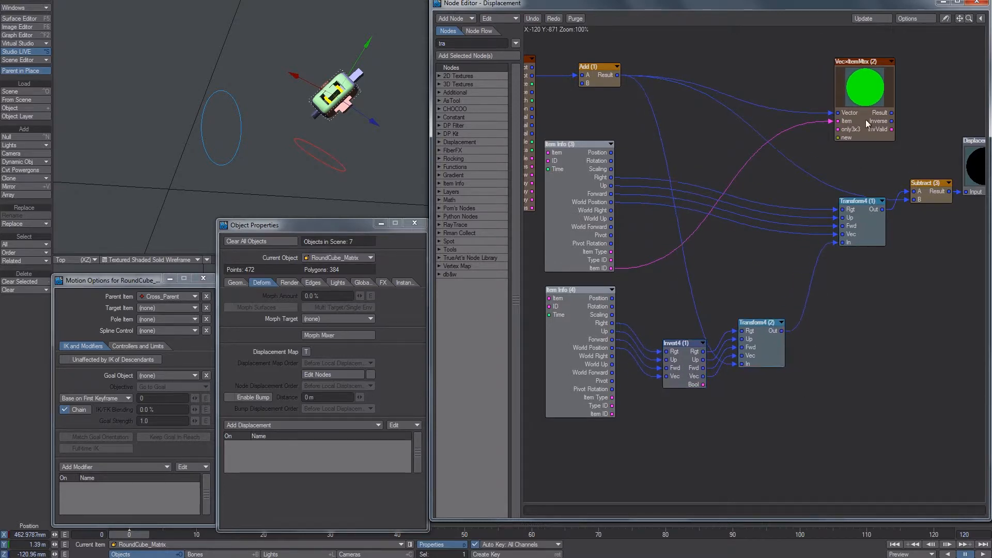
key("ctrl+v")
left_click_drag(612, 414, 746, 287)
left_click_drag(618, 76, 723, 279)
left_click_drag(750, 298, 758, 295)
Step: Chain Vec×ItemMtx (1)'s Inverse into Vec×ItemMtx (2)'s Vector, feed that compound's Result into Subtract (3), and rotate the cube as a test
left_click_drag(762, 352, 774, 347)
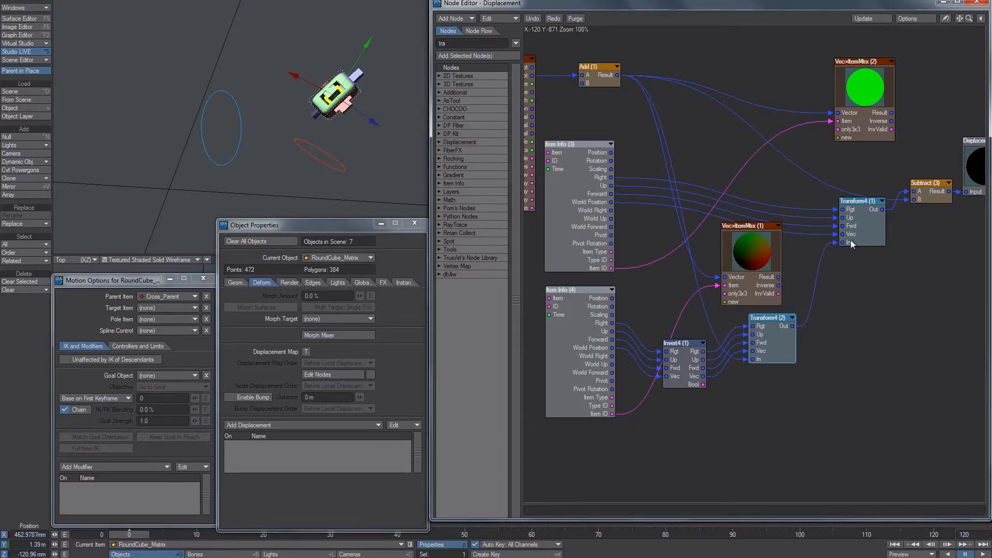
left_click_drag(760, 341, 767, 358)
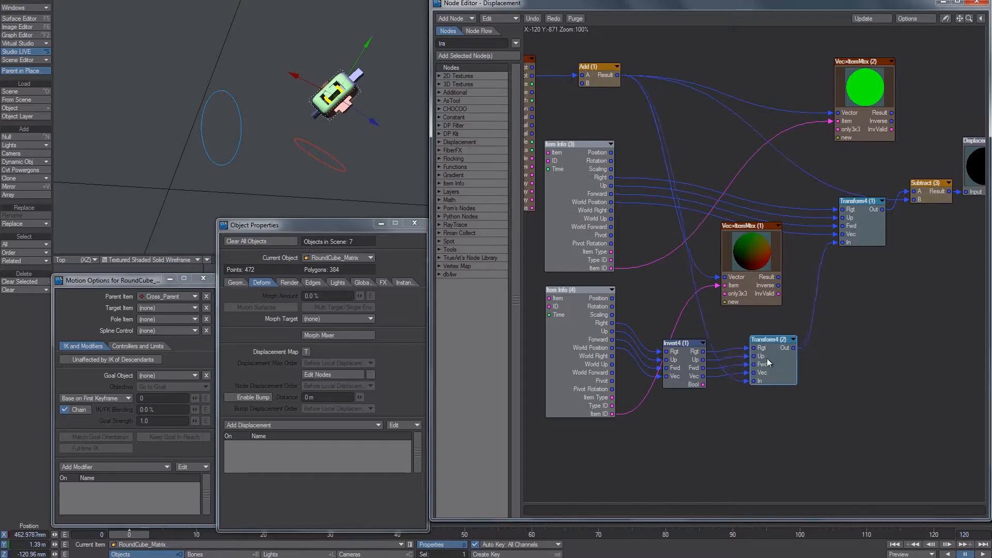
mouse_move(675, 358)
left_mouse_down()
mouse_move(646, 360)
mouse_move(691, 355)
mouse_move(668, 359)
left_mouse_up()
left_click_drag(756, 289, 809, 117)
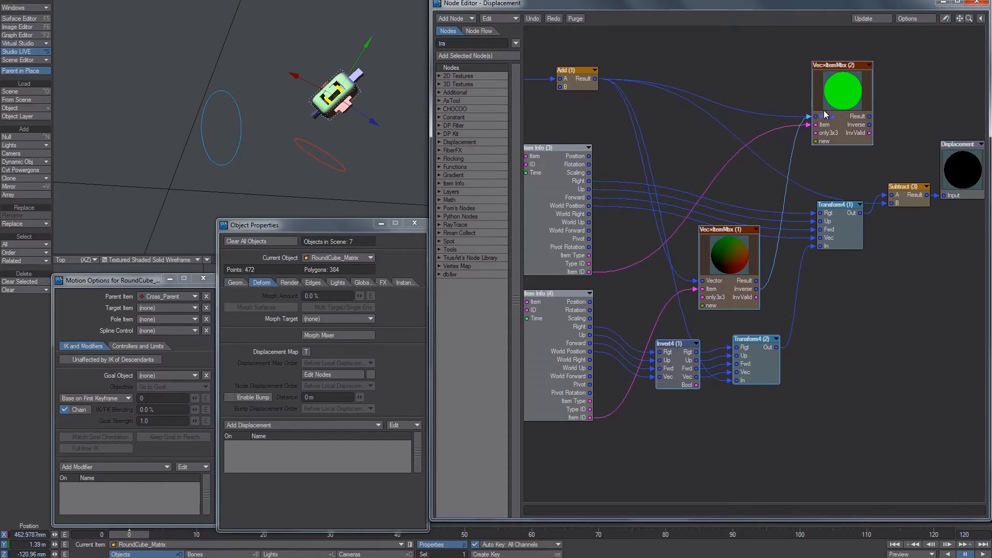
left_click_drag(870, 118, 897, 195)
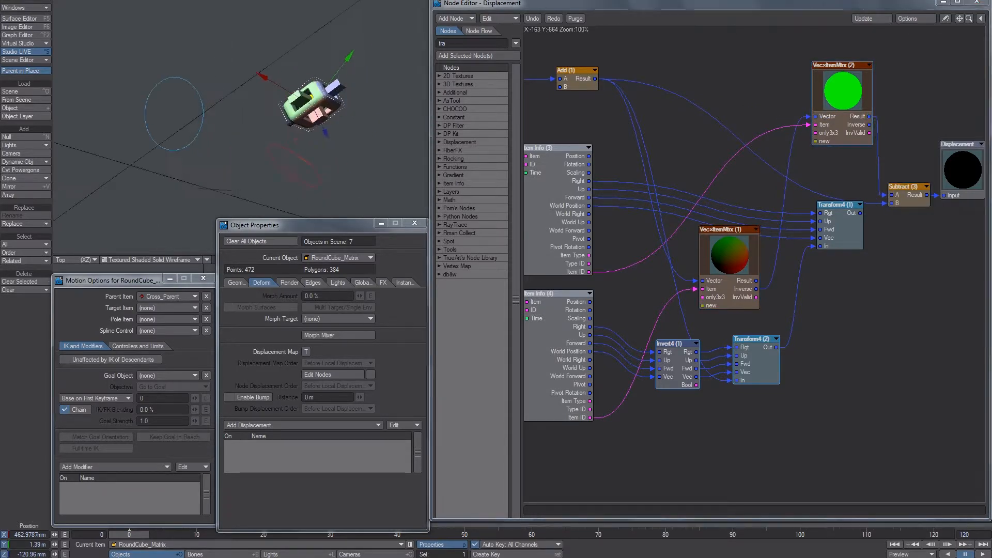
key("y")
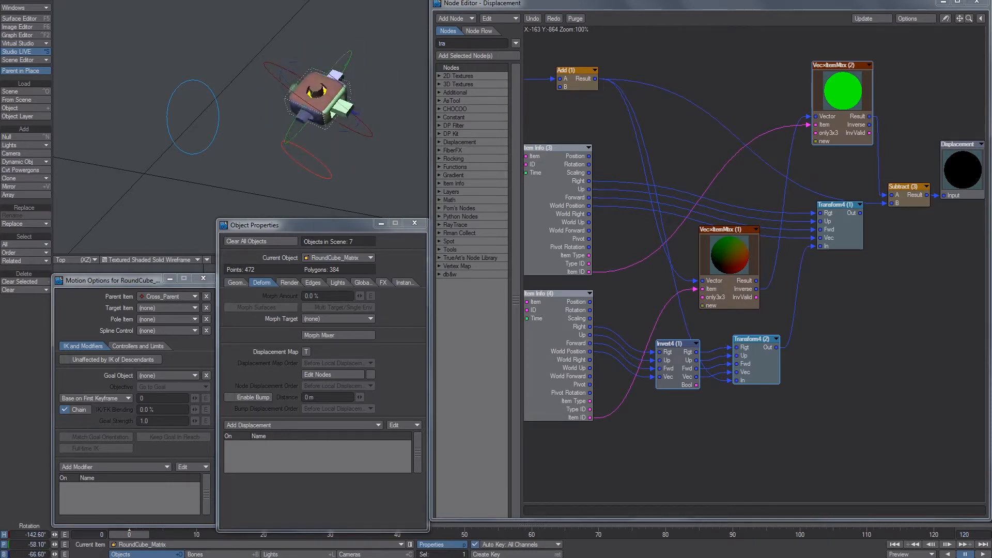
Step: Separate both Vec×ItemMtx compounds from the old transform chain and delete Invert4 (1), Transform4 (1) and Transform4 (2)
left_click_drag(750, 271, 736, 94)
left_click_drag(847, 91, 835, 74)
left_click_drag(835, 228, 832, 309)
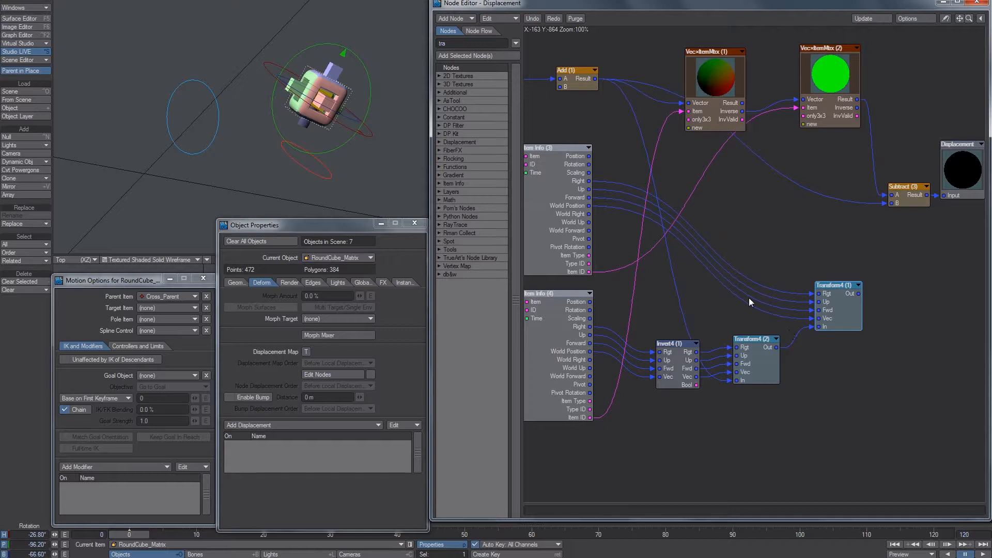
mouse_move(757, 357)
left_mouse_down()
mouse_move(785, 353)
mouse_move(771, 347)
left_mouse_up()
left_click_drag(902, 421, 668, 275)
key("Delete")
Step: Rearrange Vec×ItemMtx (1) and Vec×ItemMtx (2) between the Item Info nodes and Subtract (3)
left_click_drag(875, 142, 704, 183)
left_click(814, 103)
left_click_drag(819, 206, 814, 276)
left_click_drag(721, 289, 778, 288, "alt")
left_click_drag(799, 194, 767, 212, "alt")
left_click_drag(868, 261, 862, 262)
left_click_drag(790, 234, 774, 230)
left_click_drag(854, 246, 829, 244)
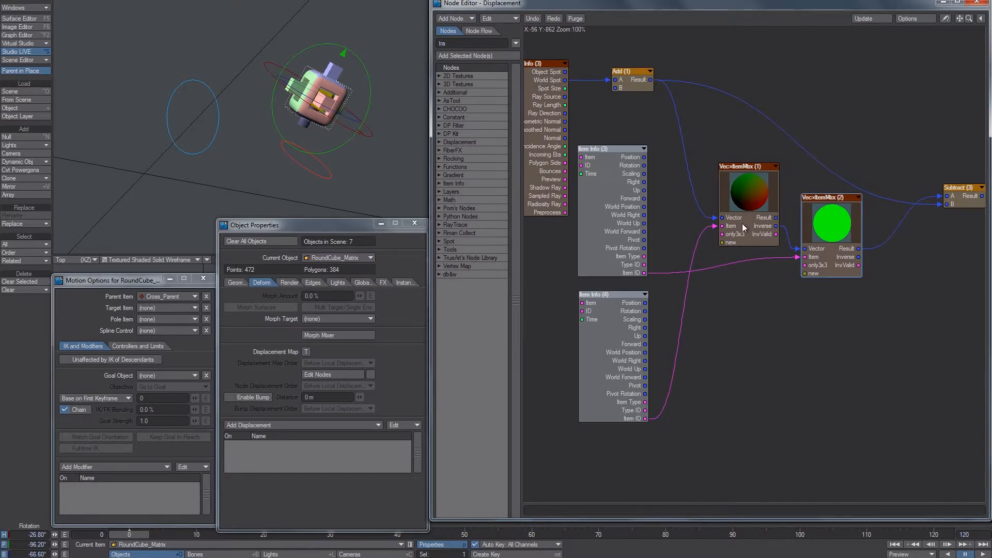
Step: Open the Vec×ItemMtx (1) compound and trace its Vector, Item and only3x3 inputs through Invert4 (1) and both Transform4 nodes to the outputs
double_click(742, 224)
left_click_drag(634, 268, 700, 335, "alt")
mouse_move(843, 173)
left_mouse_down()
mouse_move(836, 152)
mouse_move(836, 161)
left_mouse_up()
left_click(828, 237)
left_click_drag(828, 237, 825, 240)
left_click_drag(751, 271, 734, 285)
left_click_drag(842, 228, 847, 216)
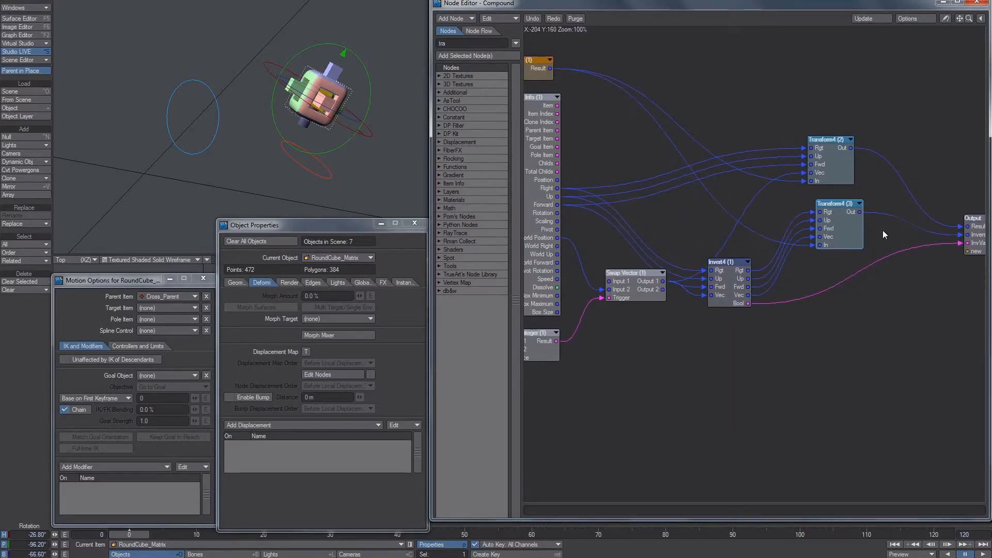
left_click_drag(646, 207, 793, 188, "alt")
left_click_drag(546, 135, 612, 150, "alt")
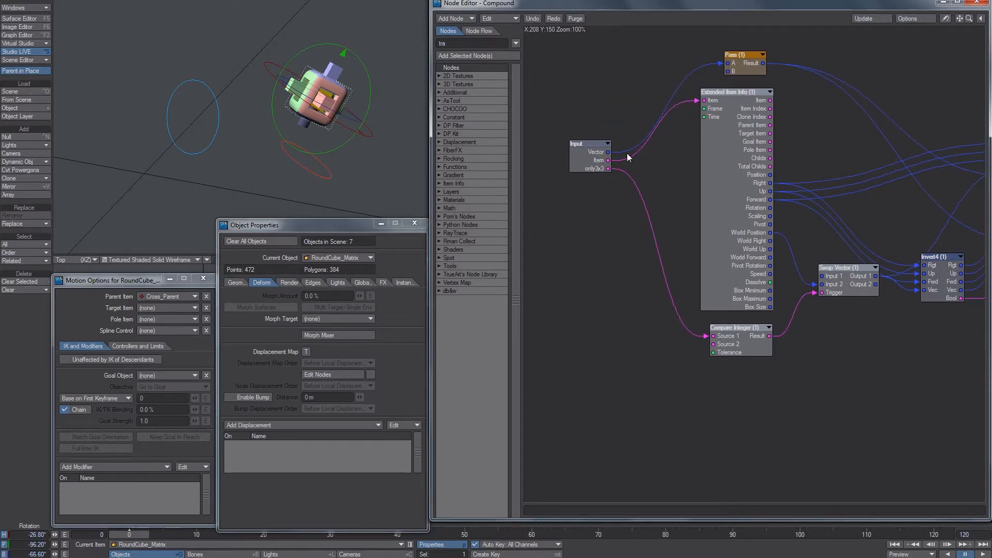
left_click_drag(844, 179, 669, 149, "alt")
left_click_drag(778, 252, 772, 218)
left_click_drag(877, 197, 874, 205)
mouse_move(649, 144)
left_mouse_down("alt")
mouse_move(728, 163)
mouse_move(655, 142)
left_mouse_up("alt")
left_click_drag(891, 106, 739, 226)
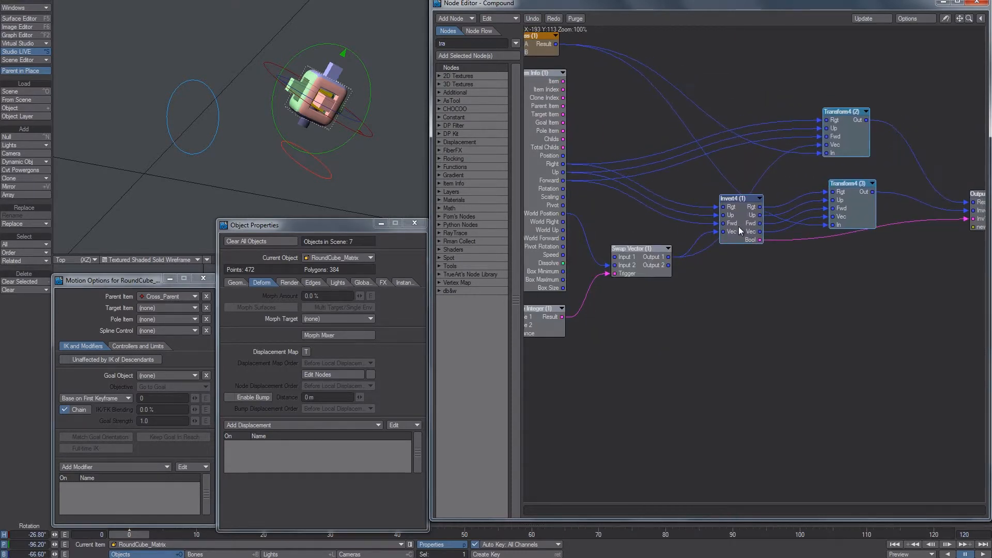
left_click_drag(908, 336, 827, 394, "alt")
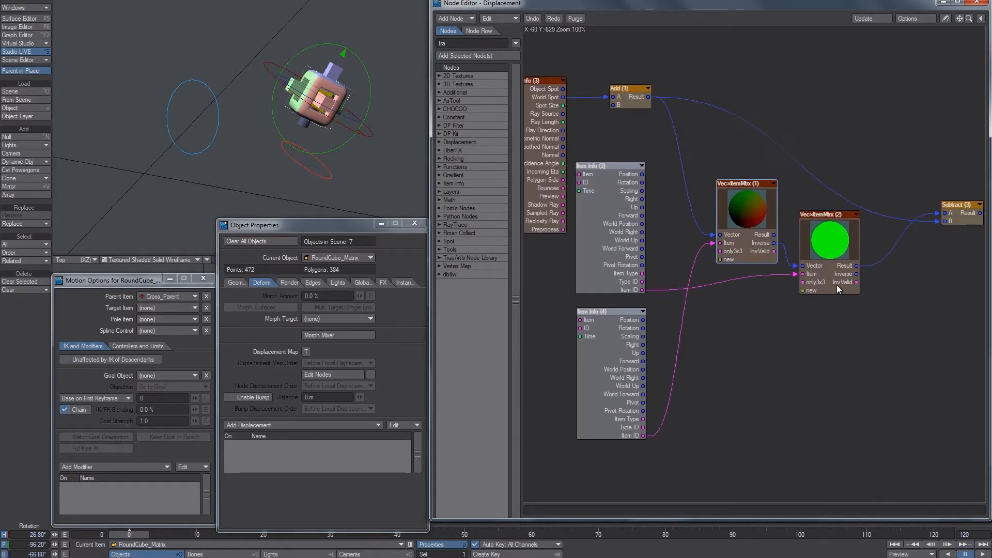
Step: Review the two chained compounds, then examine the four two-item matrix compounds, starting with Mtx A×B (1)
left_click_drag(862, 161, 733, 346)
mouse_move(750, 225)
left_mouse_down()
mouse_move(745, 268)
mouse_move(754, 228)
left_mouse_up()
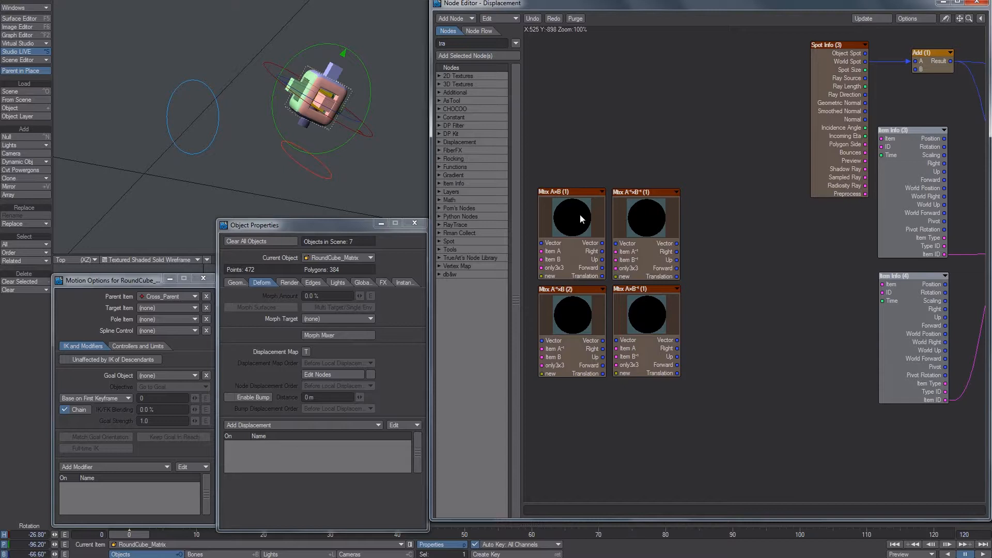
left_click(545, 202)
left_click_drag(599, 251, 630, 211, "alt")
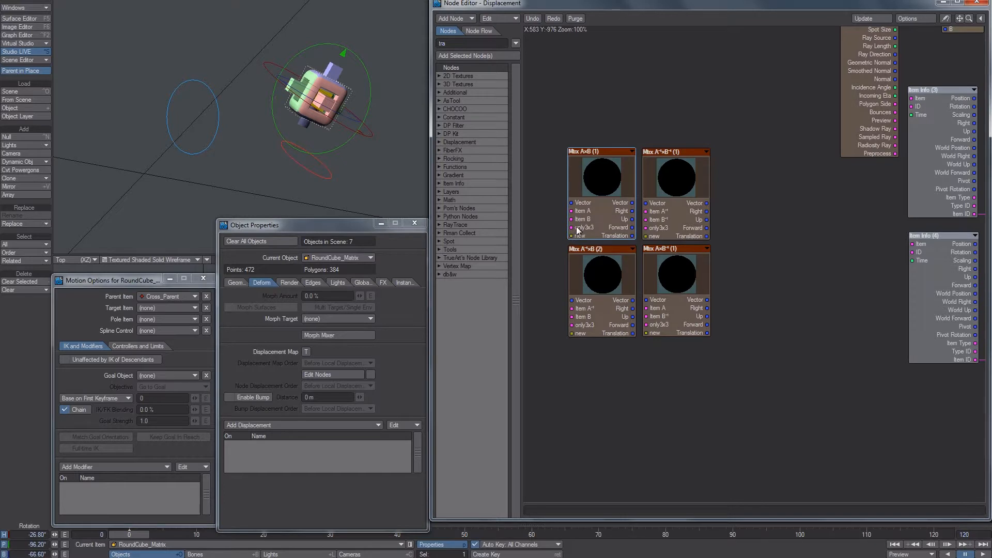
left_click(657, 100)
left_click_drag(766, 105, 525, 387)
left_click(568, 393)
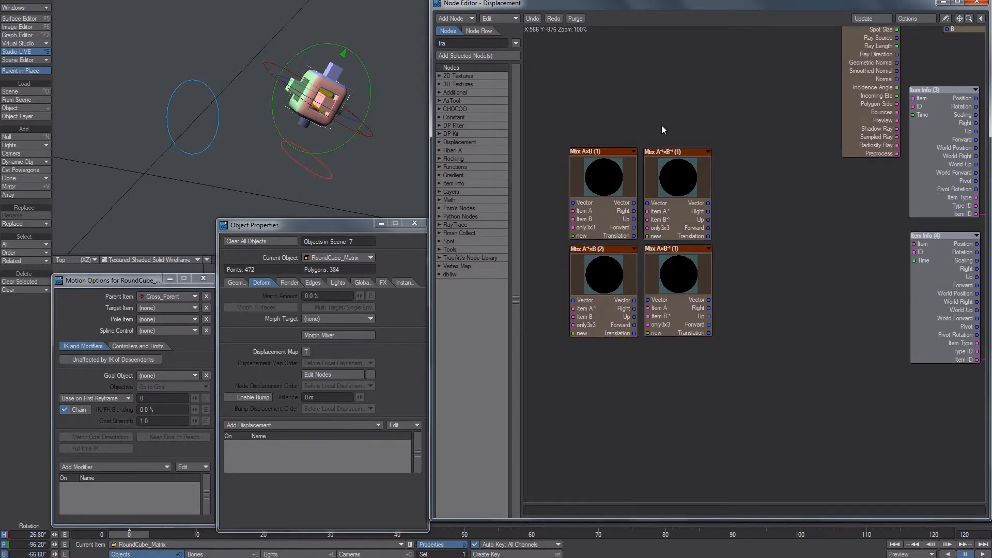
Step: Open the Mtx A×B (1) compound and examine how both Extended Item Info nodes feed Multi (1), Transform4 (2) and Swap Vector (1)
double_click(584, 184)
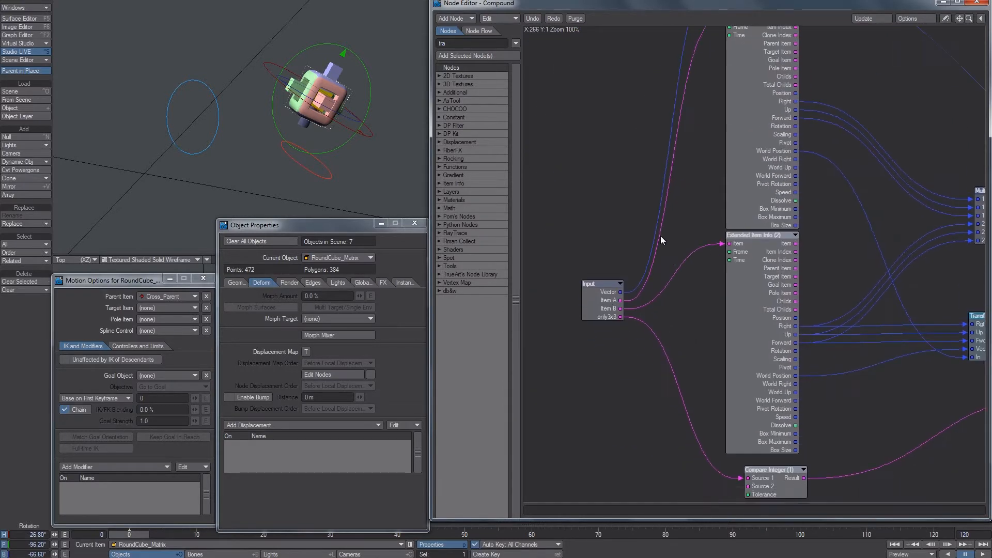
left_click_drag(660, 236, 617, 305, "alt")
left_click_drag(575, 353, 579, 313)
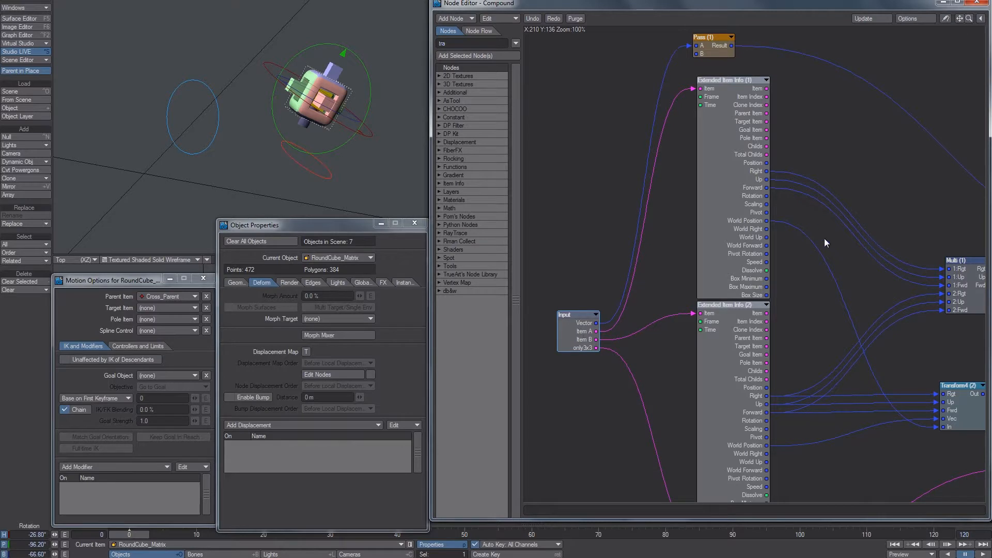
left_click_drag(824, 238, 773, 220, "alt")
left_click_drag(924, 297, 797, 248, "alt")
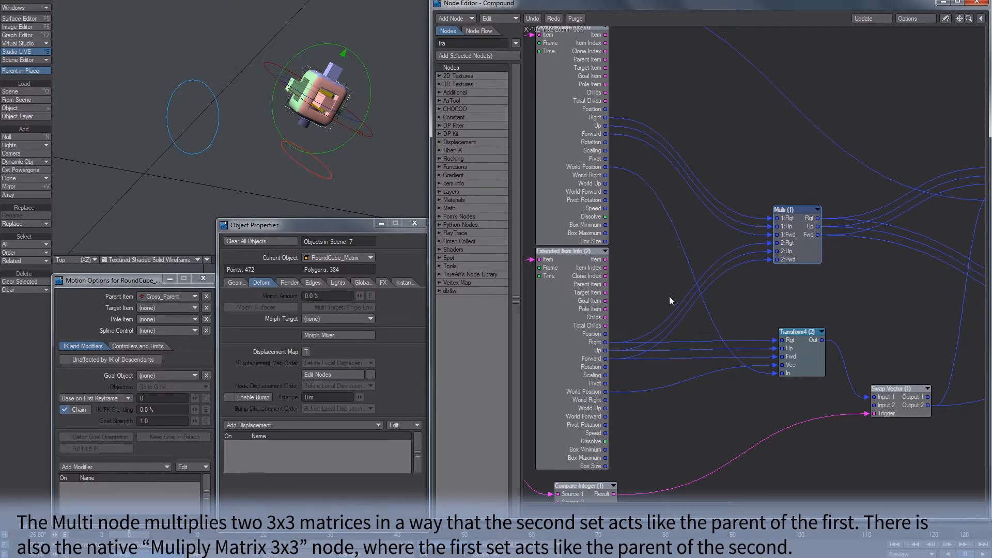
left_click_drag(703, 202, 720, 165, "alt")
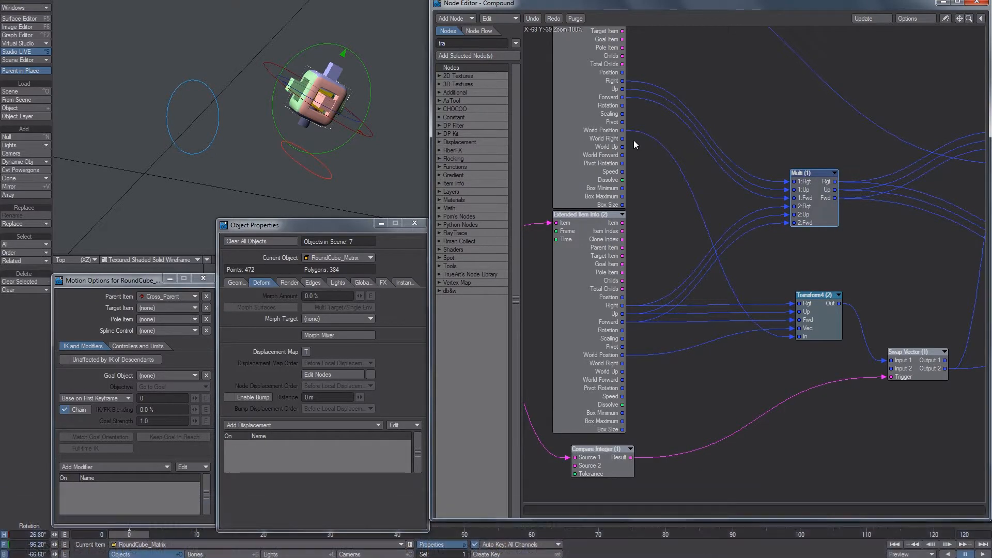
left_click_drag(824, 306, 826, 319)
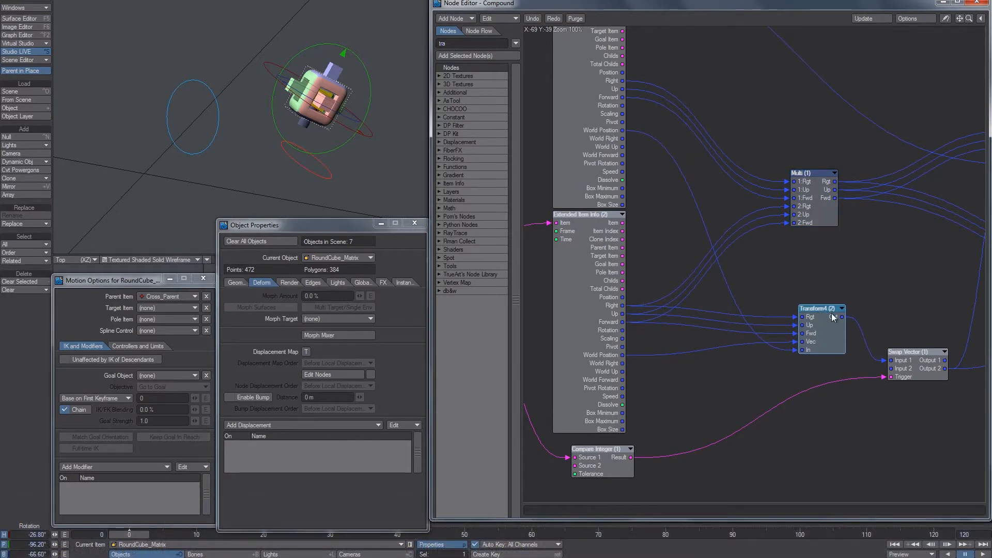
left_click_drag(912, 294, 767, 302, "alt")
left_click_drag(899, 166, 886, 191)
left_click_drag(683, 205, 722, 156, "alt")
left_click_drag(714, 298, 713, 275)
Step: Switch to the sketch to review the vector diagram, then return to examine the Extended Item Info connections in the compound
key("alt+Tab")
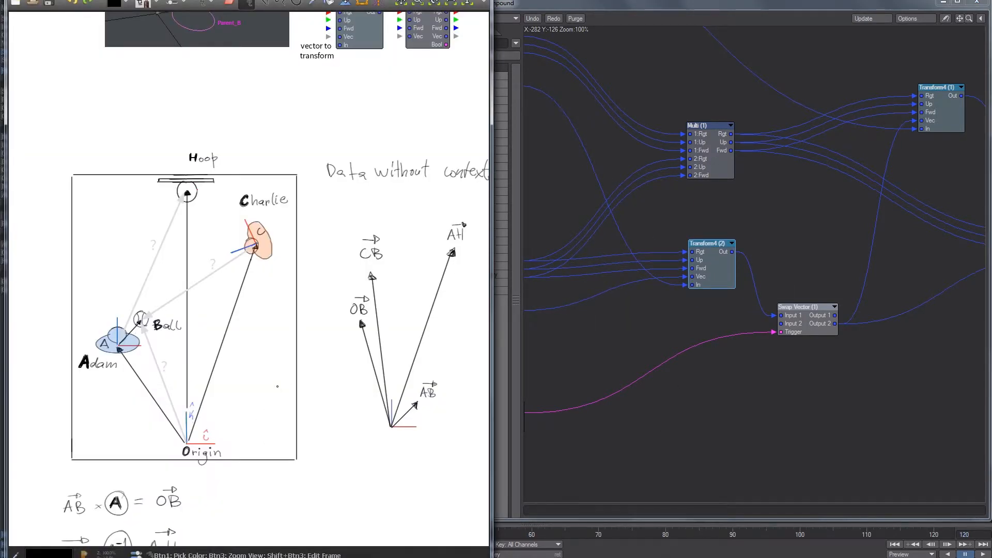
middle_click_drag(277, 387, 168, 158)
middle_click_drag(343, 346, 233, 233)
left_click(644, 330)
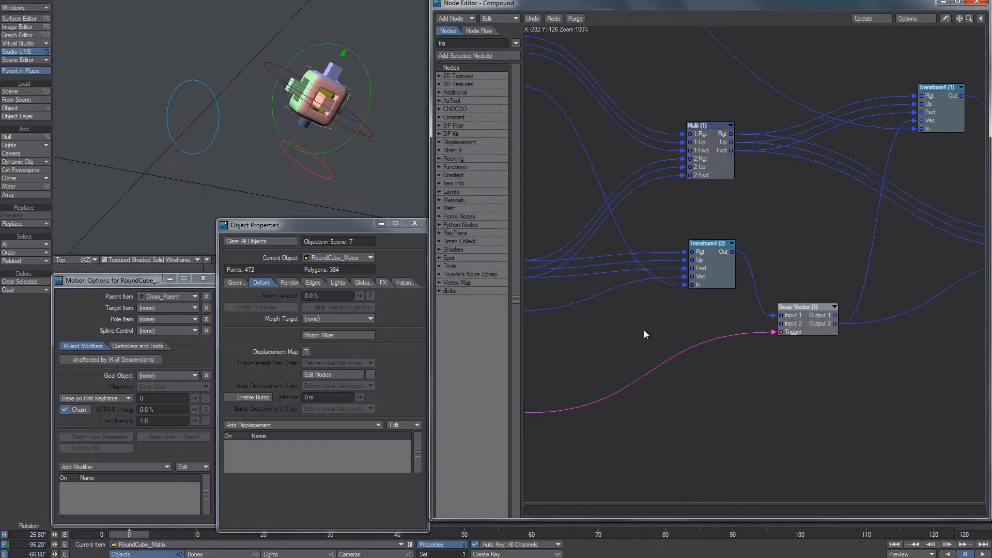
left_click_drag(569, 303, 785, 364, "alt")
left_click_drag(783, 168, 729, 258, "alt")
left_click_drag(769, 442, 743, 386, "alt")
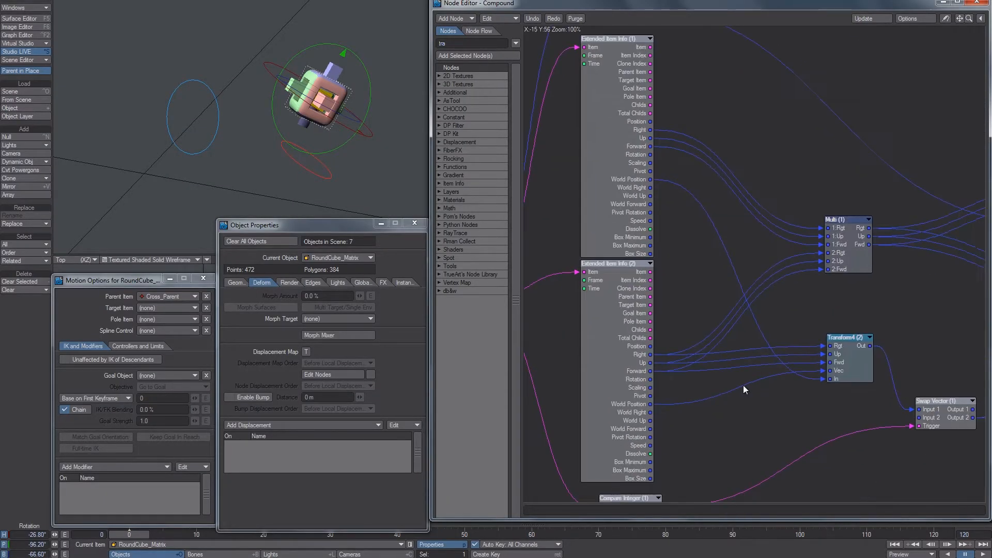
left_click_drag(723, 441, 717, 419, "alt")
Step: Switch to the sketch and handwrite "Parent" in the blank area below the vector diagram, with further strokes beneath it
key("alt+Tab")
mouse_move(221, 240)
left_mouse_down()
mouse_move(217, 259)
mouse_move(222, 252)
left_mouse_up()
left_click_drag(235, 250, 253, 258)
left_click_drag(257, 255, 279, 257)
left_click_drag(290, 237, 290, 260)
left_click_drag(282, 248, 296, 246)
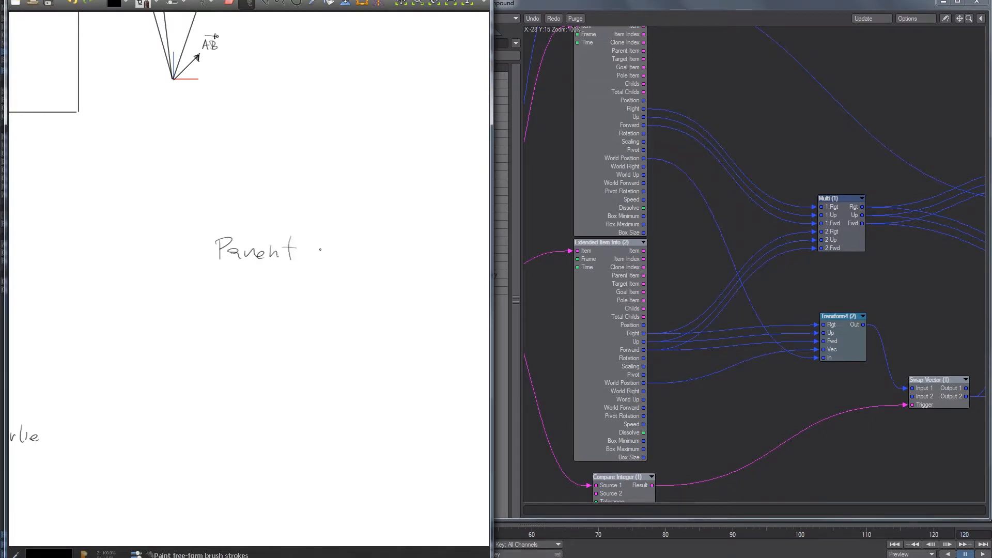
left_click_drag(263, 277, 313, 297)
left_click_drag(313, 290, 342, 301)
left_click_drag(236, 342, 237, 359)
mouse_move(236, 343)
left_mouse_down()
mouse_move(246, 382)
mouse_move(279, 385)
left_mouse_up()
left_click_drag(268, 380, 277, 378)
Step: Return to the Node Editor and examine how both items' data reaches Multi (1) and Transform4 (2)
left_click(789, 7)
left_click_drag(709, 270, 727, 264, "alt")
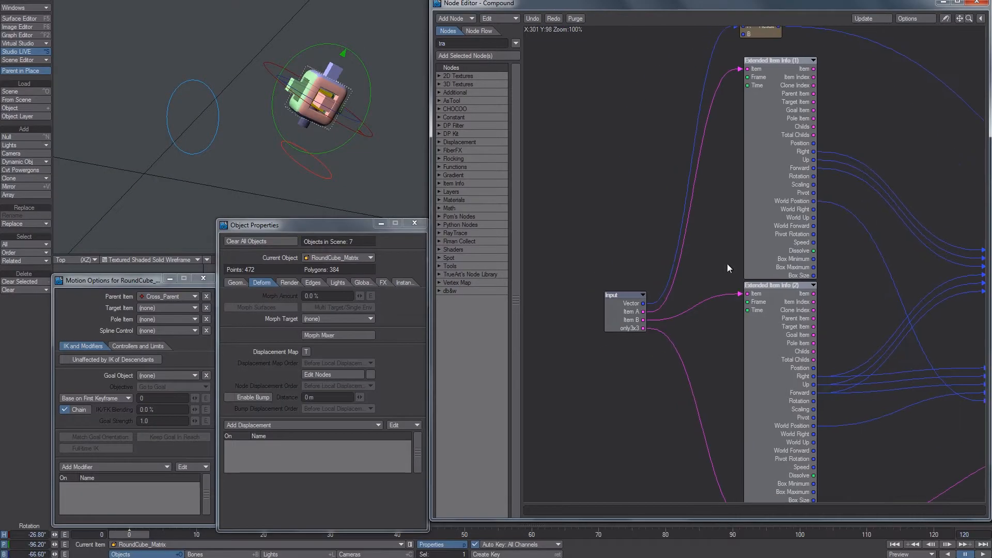
middle_click_drag(817, 173, 661, 77)
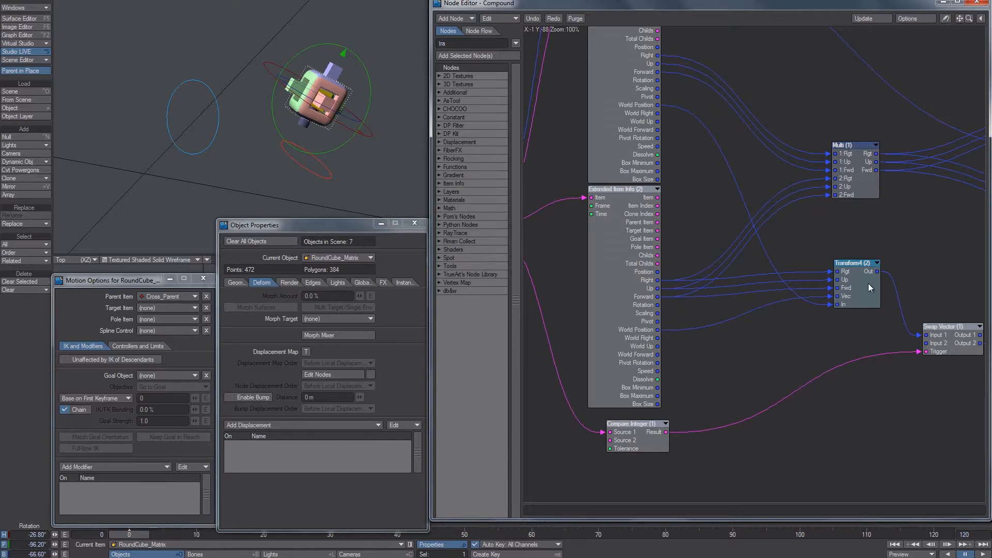
left_click_drag(877, 280, 737, 259, "alt")
key("alt+Tab")
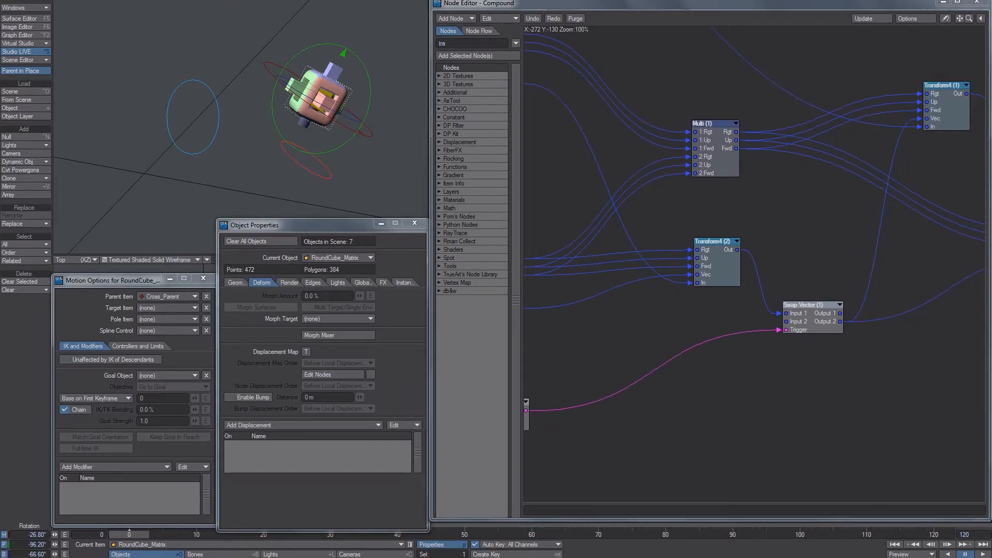
left_click_drag(251, 335, 237, 330)
key("ctrl+z")
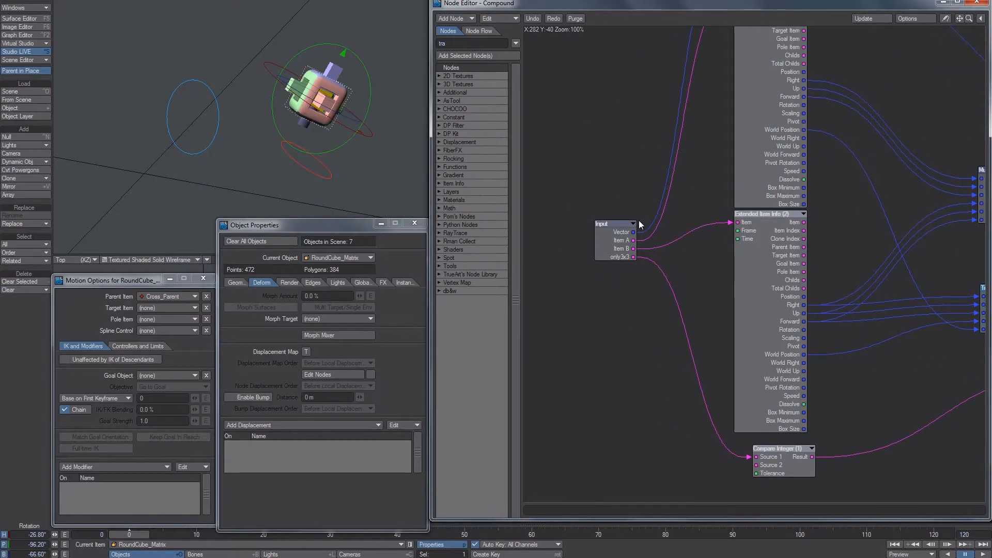
Step: Examine the compound's path from the Input and Pass (1) nodes through Transform4 (1) to the Output node
middle_click_drag(784, 268, 449, 226)
middle_click_drag(764, 196, 658, 214)
mouse_move(807, 136)
left_mouse_down()
mouse_move(824, 146)
mouse_move(803, 142)
left_mouse_up()
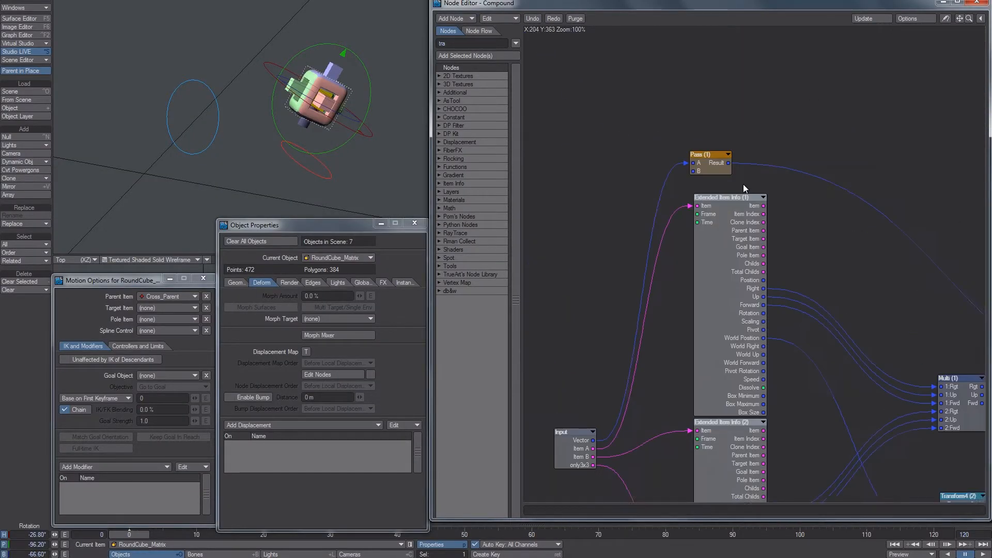
middle_click_drag(743, 184, 761, 158)
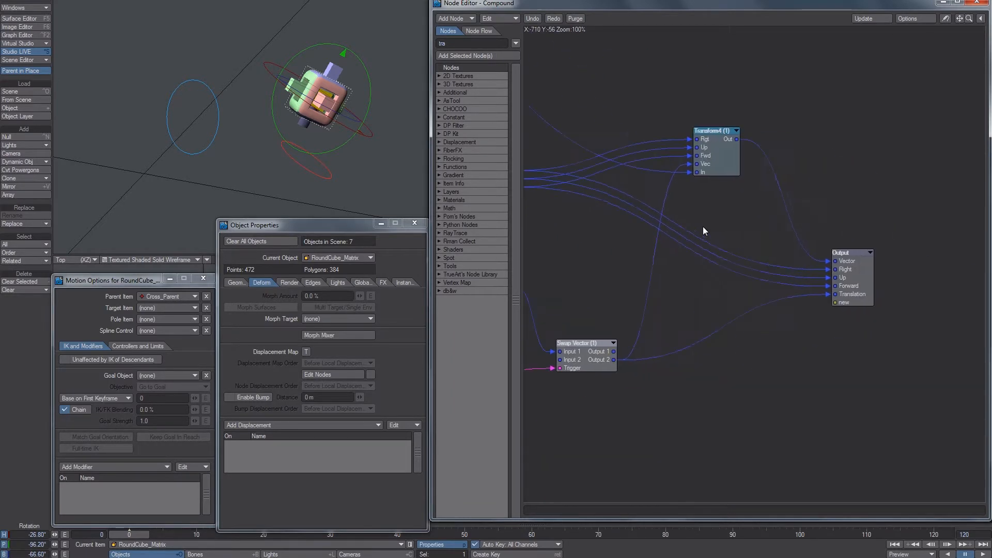
left_click_drag(751, 187, 437, 243, "alt")
Step: Go back to the displacement graph and move Vec×ItemMtx (1) and Vec×ItemMtx (2) slightly farther apart
left_click_drag(866, 146, 747, 285)
left_click_drag(791, 234, 769, 222)
left_click_drag(872, 261, 872, 267)
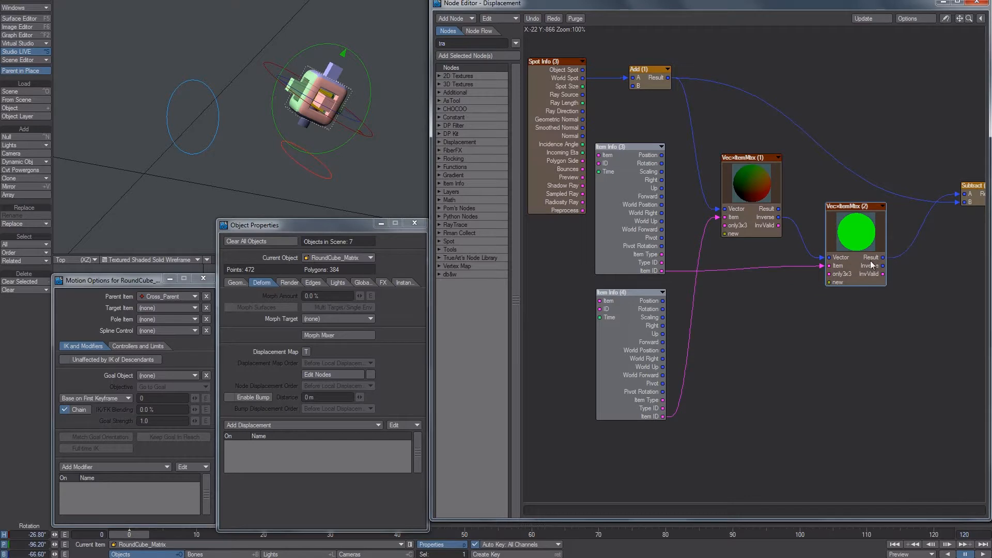
Step: Duplicate the Mtx A⁻¹×B compound above Vec×ItemMtx (1) and connect Item Info (4)'s Item ID to its Item A⁻¹ input
left_click_drag(552, 225, 934, 192, "alt")
left_click(661, 277)
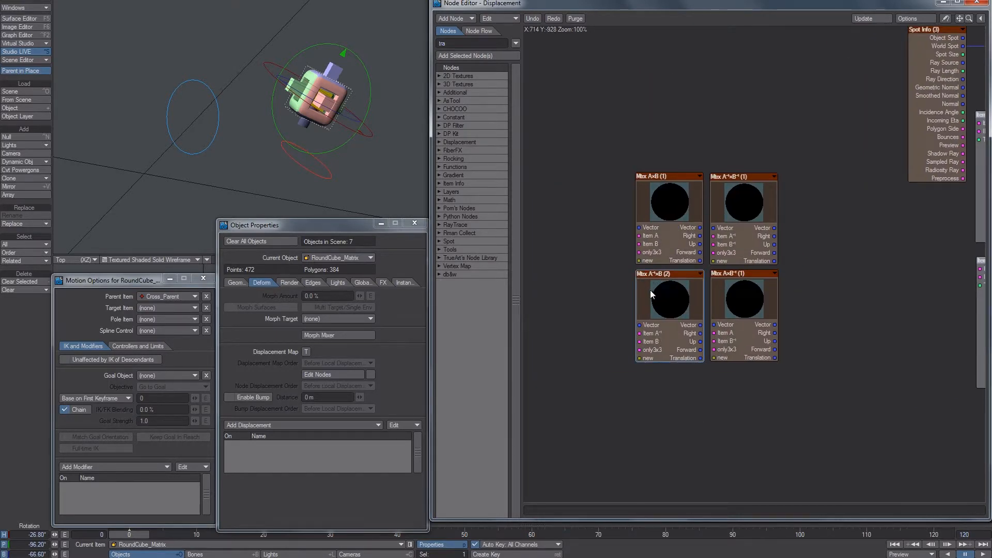
mouse_move(691, 277)
left_mouse_down("alt")
mouse_move(639, 269)
mouse_move(600, 288)
mouse_move(575, 320)
mouse_move(571, 298)
left_mouse_up("alt")
left_click_drag(879, 274, 596, 338, "alt")
left_click_drag(817, 322, 775, 326, "alt")
key("ctrl+v")
left_click_drag(749, 289, 727, 110)
left_click_drag(623, 433, 703, 107)
left_click_drag(817, 259, 825, 266)
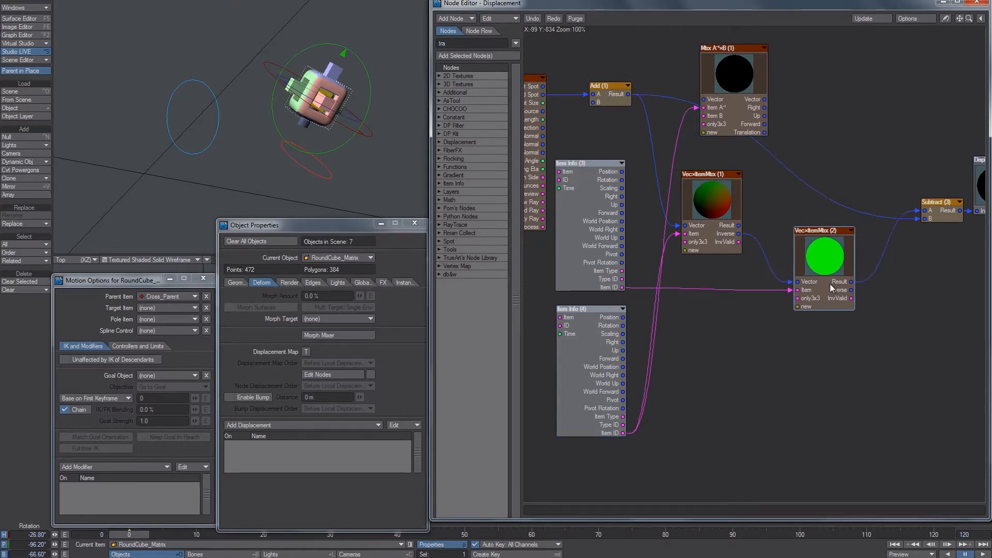
Step: Connect Item Info (3)'s Item ID to Mtx A⁻¹×B (1)'s Item B, Add (1)'s Result to its Vector, and its Vector output to Subtract (3)'s A
left_click_drag(622, 287, 745, 129)
left_click_drag(630, 95, 927, 210)
left_click_drag(712, 206, 711, 206)
Step: Arrange the two Vec×ItemMtx nodes below Mtx A⁻¹×B (1) and move that compound closer to Subtract (3)
left_click_drag(721, 235, 765, 299)
left_click(810, 330)
left_click_drag(877, 347, 937, 368)
left_click_drag(732, 123, 770, 199)
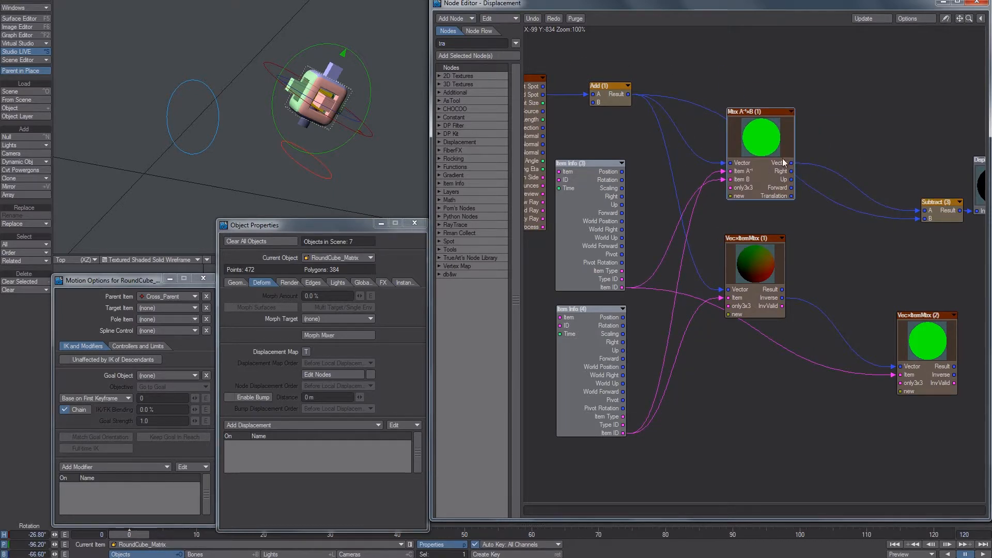
mouse_move(770, 291)
left_mouse_down()
mouse_move(780, 288)
mouse_move(754, 282)
left_mouse_up()
mouse_move(944, 367)
left_mouse_down()
mouse_move(913, 327)
mouse_move(855, 346)
mouse_move(924, 369)
left_mouse_up()
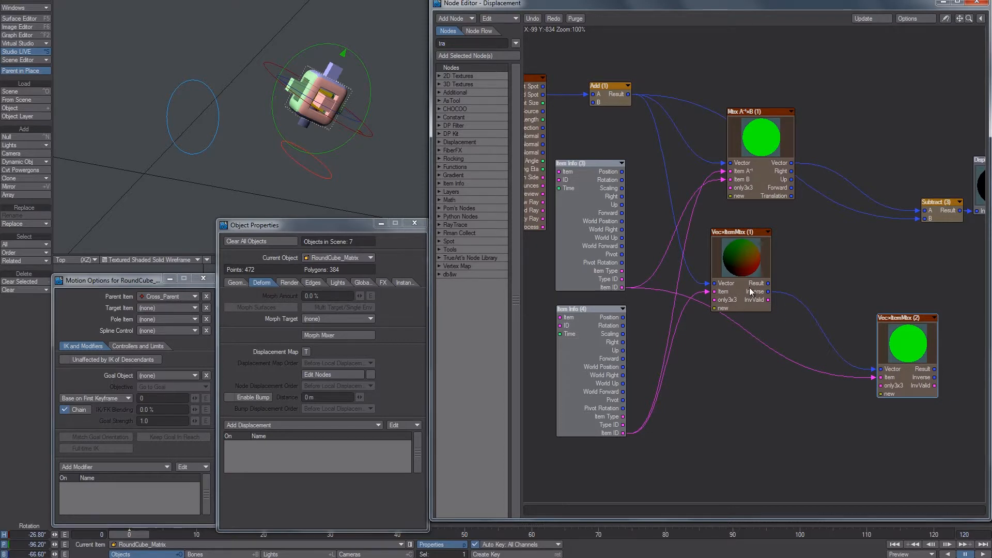
left_click_drag(750, 288, 748, 289)
left_click_drag(923, 347, 859, 308)
left_click_drag(776, 186, 818, 150)
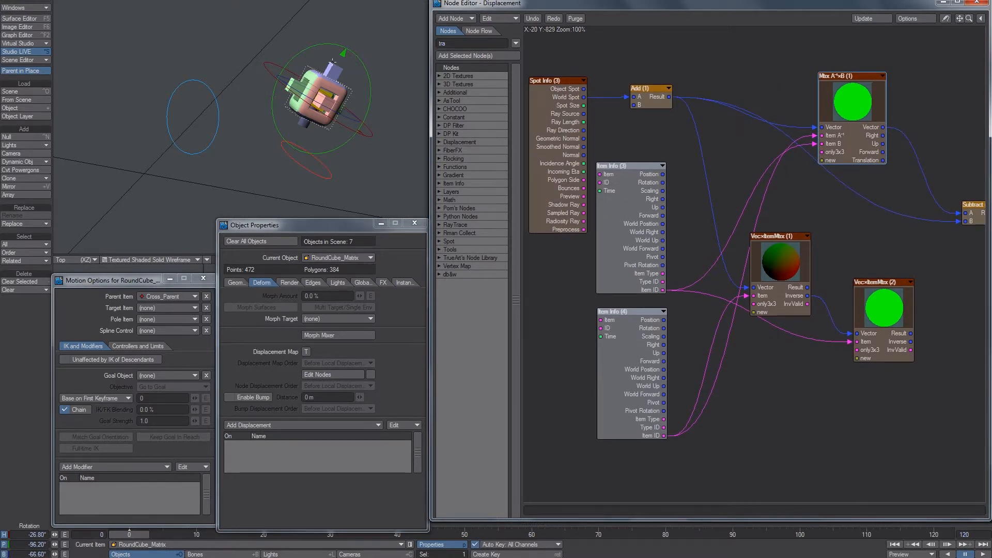
Step: Select Cross_Matrix and review its Node Displacement Order choices, keeping Before World Displacement
left_click(331, 75)
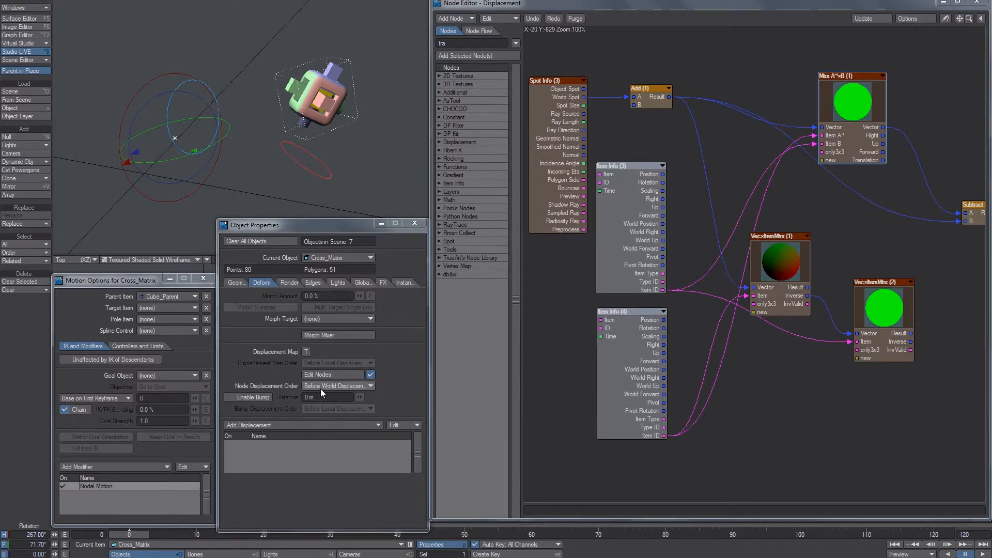
left_click(333, 386)
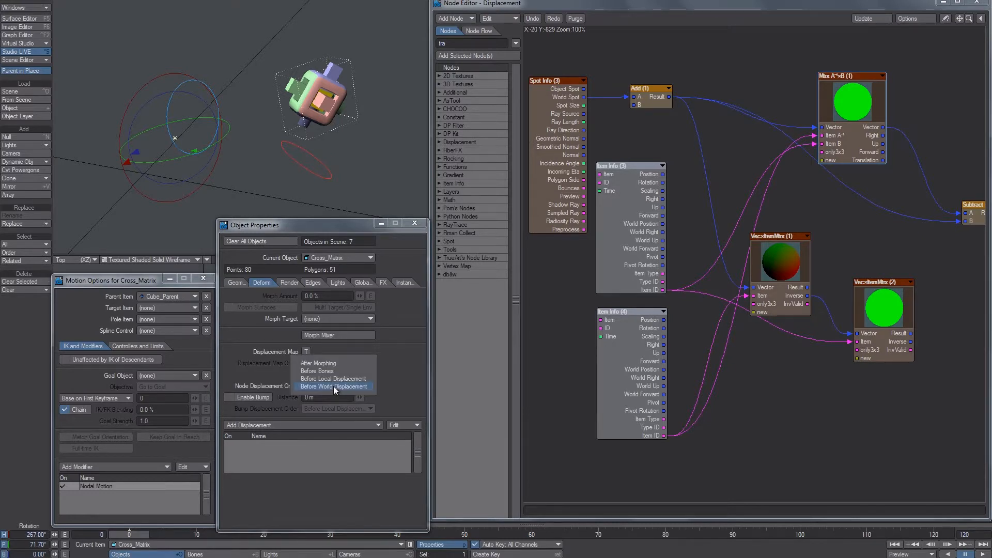
left_click(333, 386)
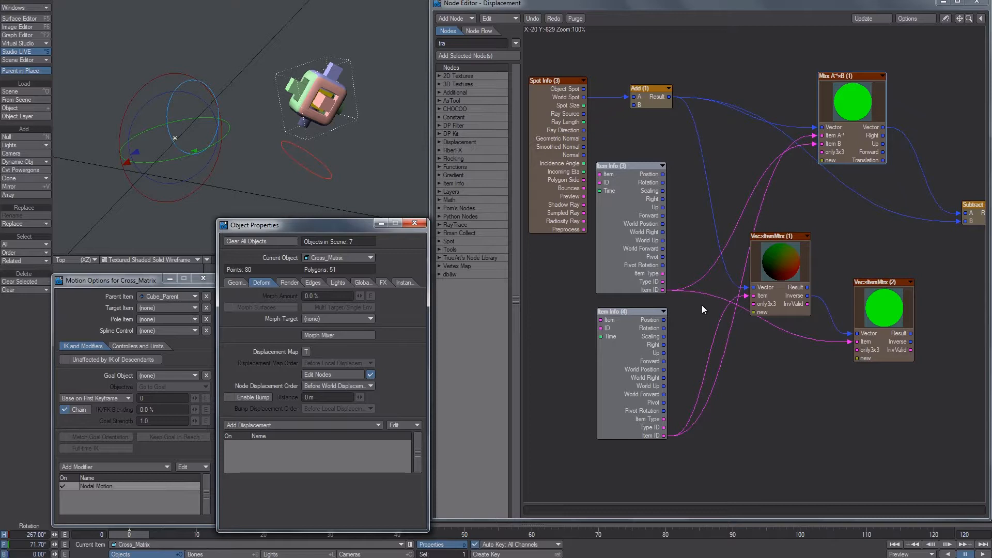
Step: Switch to the sketch and write an S in the blank area below the B–A hierarchy
key("alt+Tab")
middle_click_drag(281, 461, 248, 315)
middle_click_drag(242, 354, 224, 235)
left_click_drag(221, 275, 212, 300)
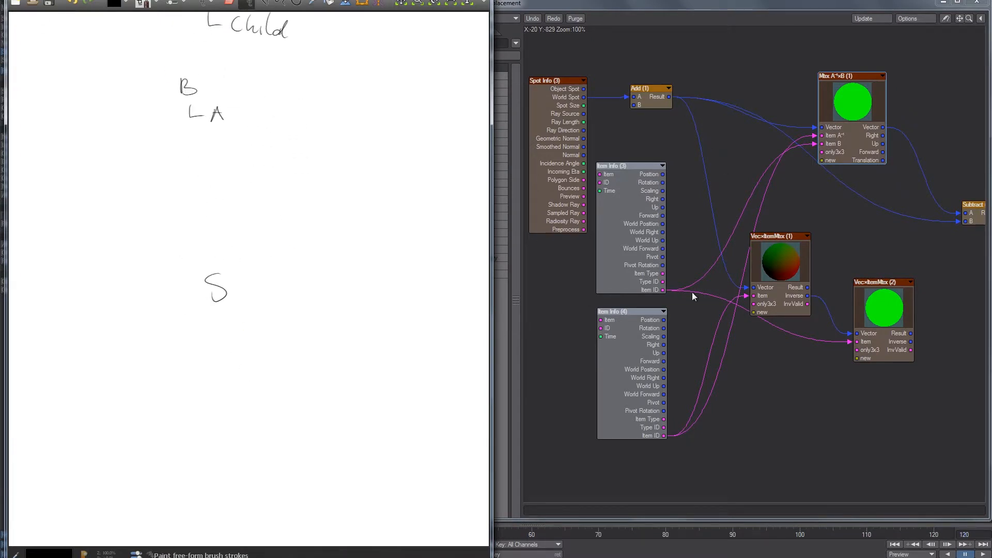
key("alt+Tab")
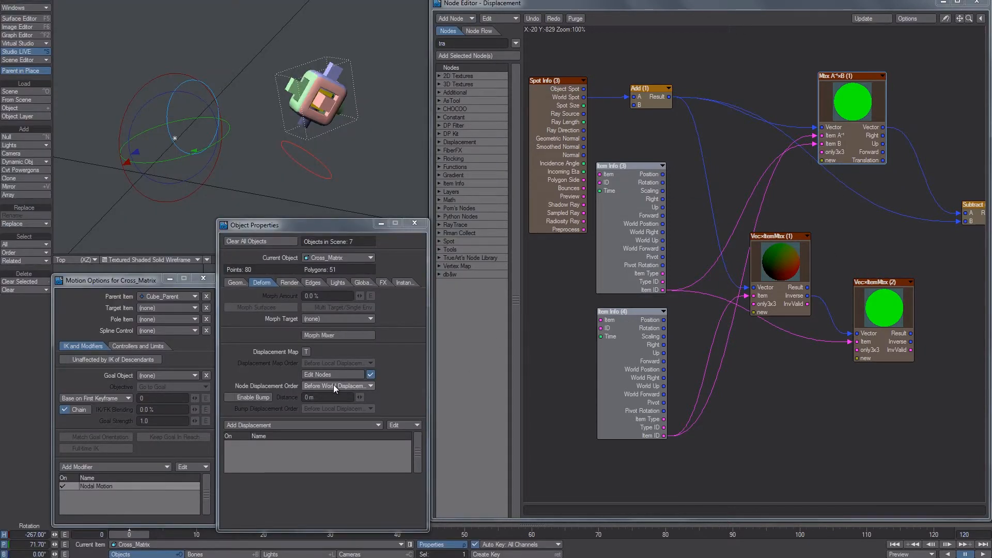
key("alt+Tab")
mouse_move(206, 265)
left_mouse_down()
mouse_move(225, 254)
mouse_move(202, 262)
left_mouse_up()
key("ctrl+z")
key("alt+Tab")
key("alt+Tab")
Step: Draw a rectangle beside the S and write S⁻¹ inside it
left_click_drag(244, 270, 244, 318)
mouse_move(243, 270)
left_mouse_down()
mouse_move(336, 270)
mouse_move(337, 327)
left_mouse_up()
key("ctrl+z")
left_click_drag(338, 270, 338, 304)
left_click_drag(246, 318, 338, 316)
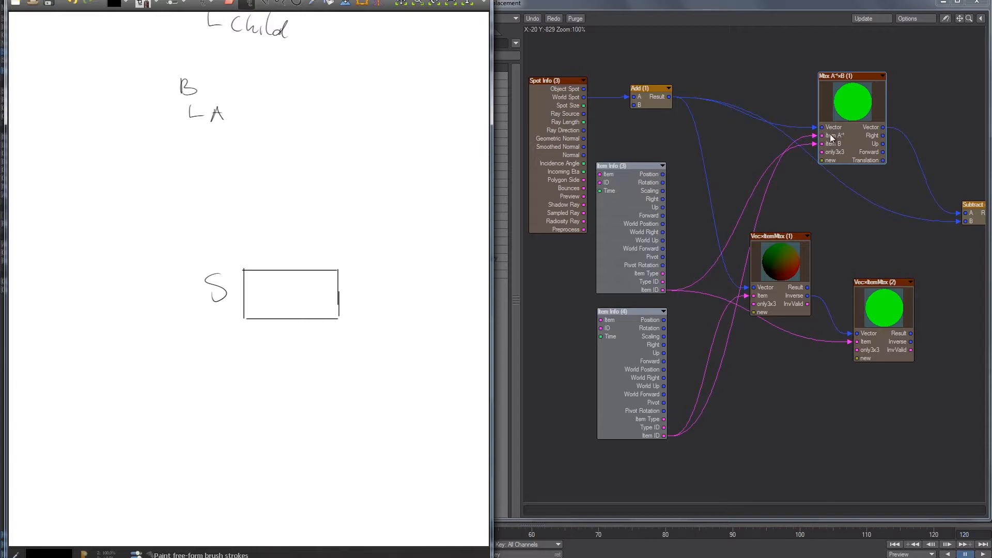
left_click_drag(263, 285, 253, 304)
Step: Open Item Info (4)'s settings to check which item it references, and return to the sketch
double_click(637, 401)
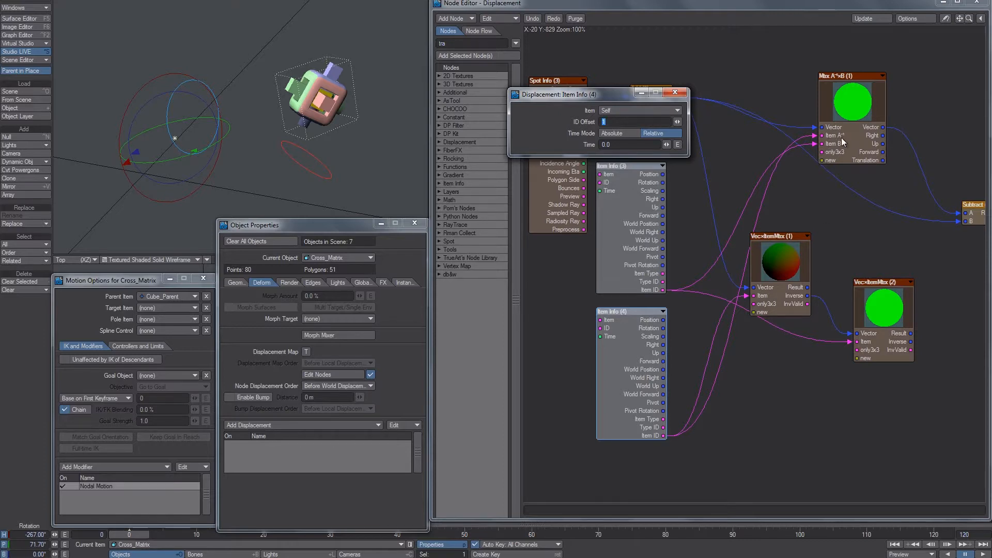
left_click(675, 92)
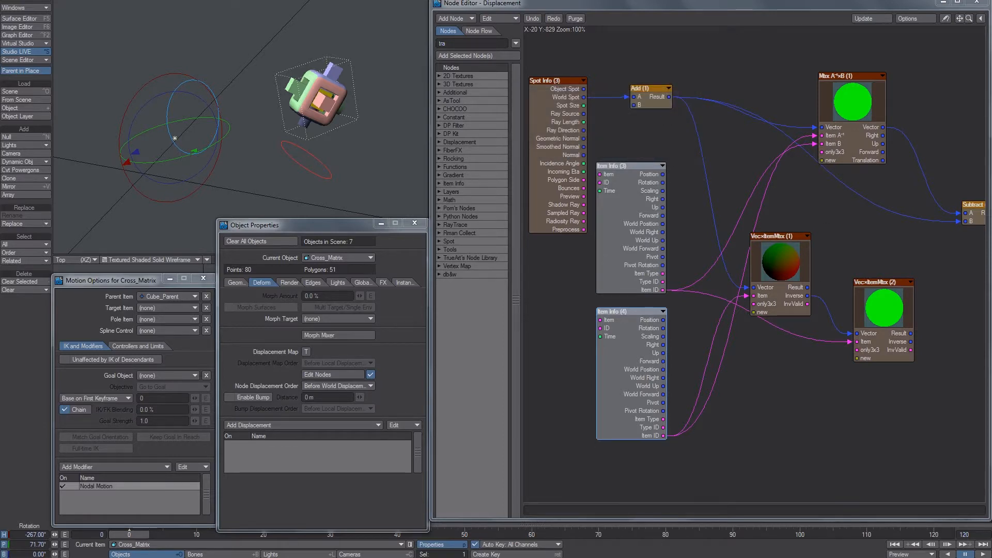
key("alt+Tab")
Step: Strike out both the S and the S⁻¹ in the sketch with diagonal strokes
left_click_drag(283, 274, 273, 278)
key("ctrl+z")
key("ctrl+z")
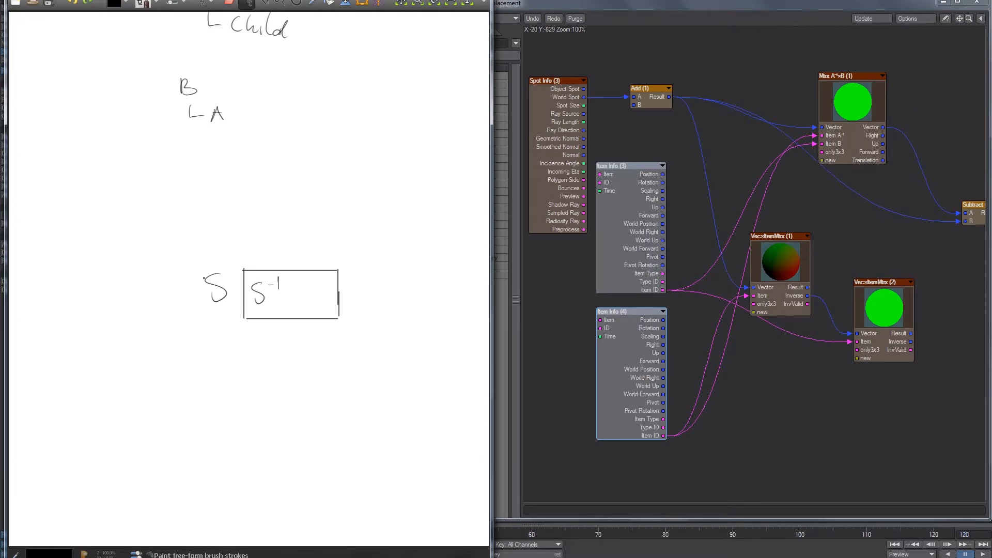
left_click_drag(227, 256, 194, 311)
left_click_drag(275, 261, 234, 321)
Step: Select Item Info (3), and write T after the S⁻¹ inside the sketched rectangle
left_click(639, 231)
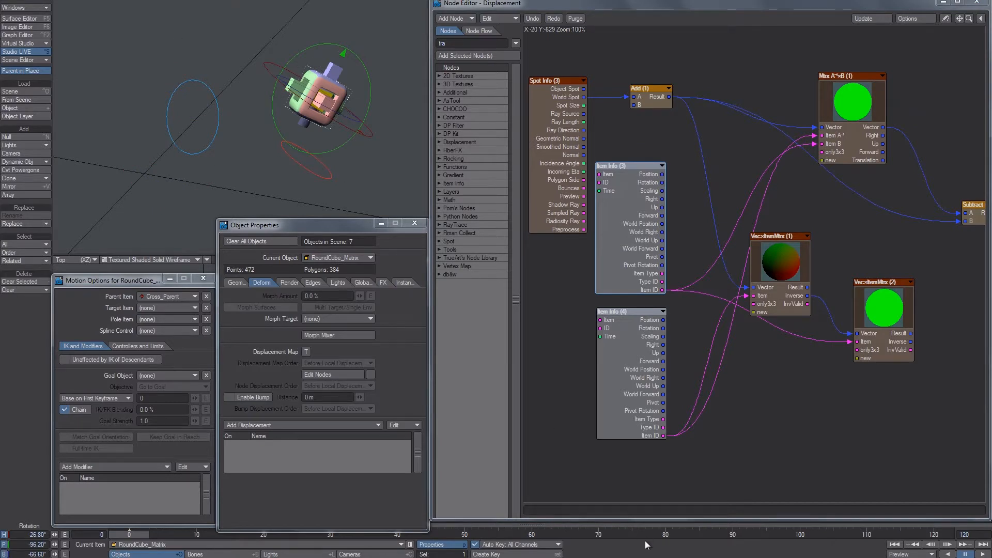
key("alt+Tab")
left_click_drag(313, 279, 313, 302)
mouse_move(303, 282)
left_mouse_down()
mouse_move(326, 279)
mouse_move(308, 300)
left_mouse_up()
key("ctrl+z")
key("ctrl+z")
left_click_drag(301, 282, 317, 275)
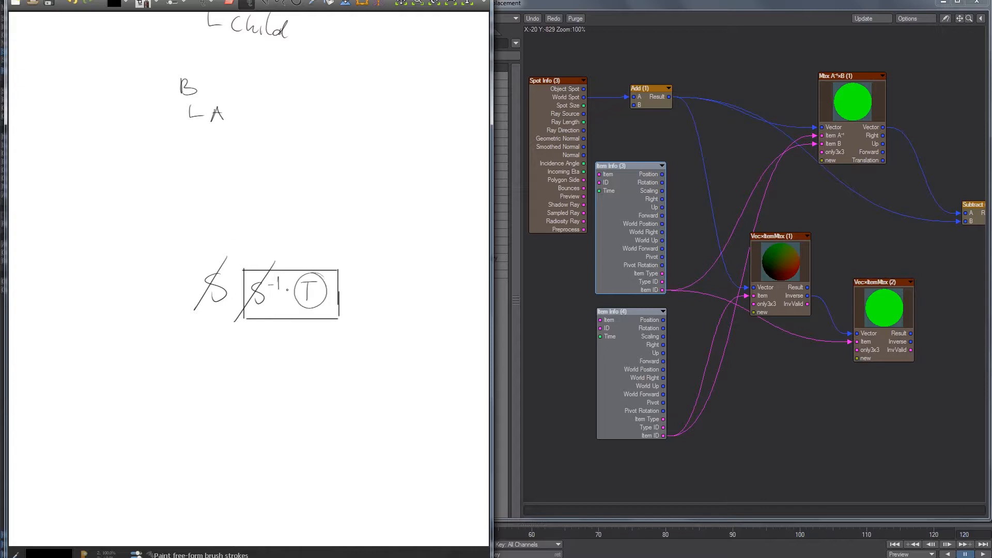
key("ctrl+z")
Step: Return to LightWave, set Cross_Matrix's Node Displacement Order to Before Local Displacement, and shift Mtx A⁻¹×B (1) slightly down
left_click(493, 284)
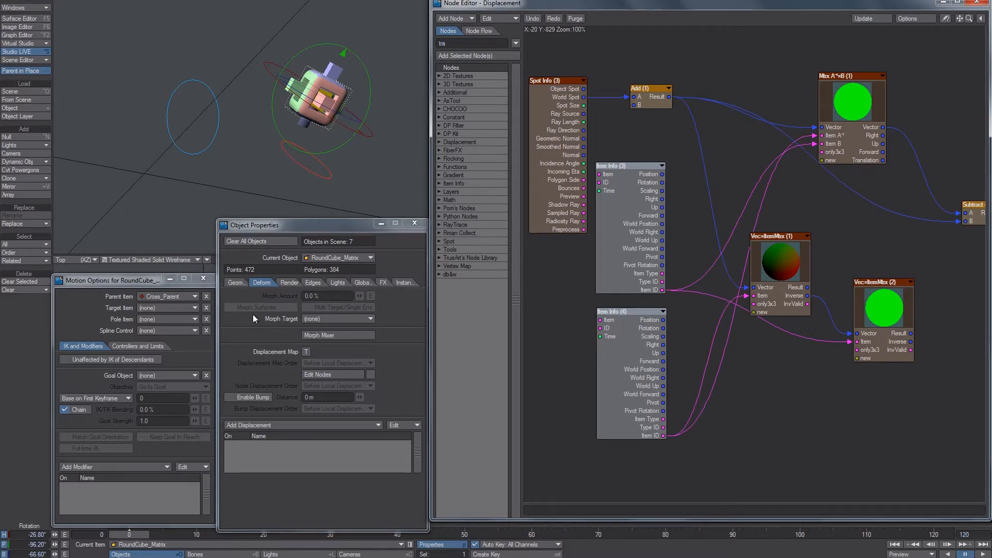
left_click(332, 85)
left_click(336, 386)
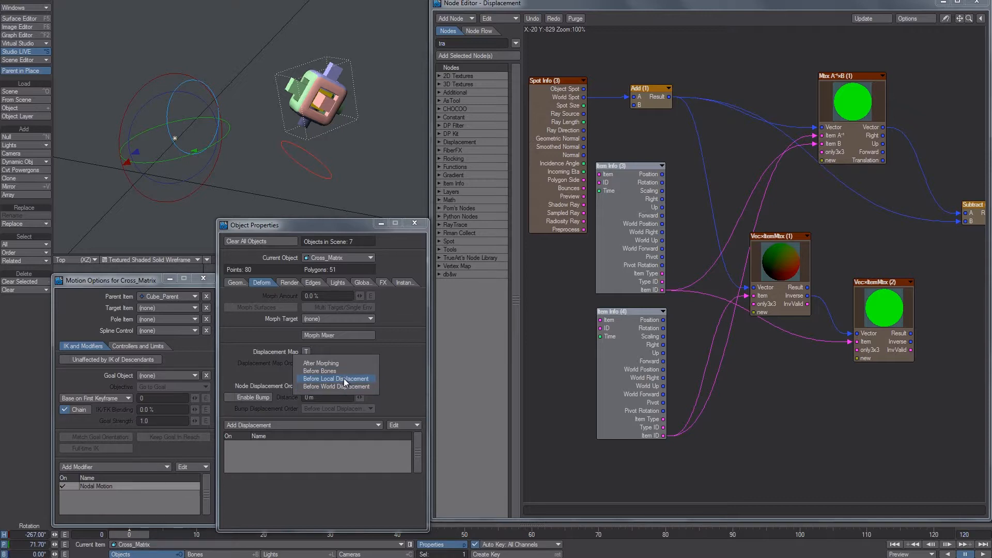
left_click(343, 378)
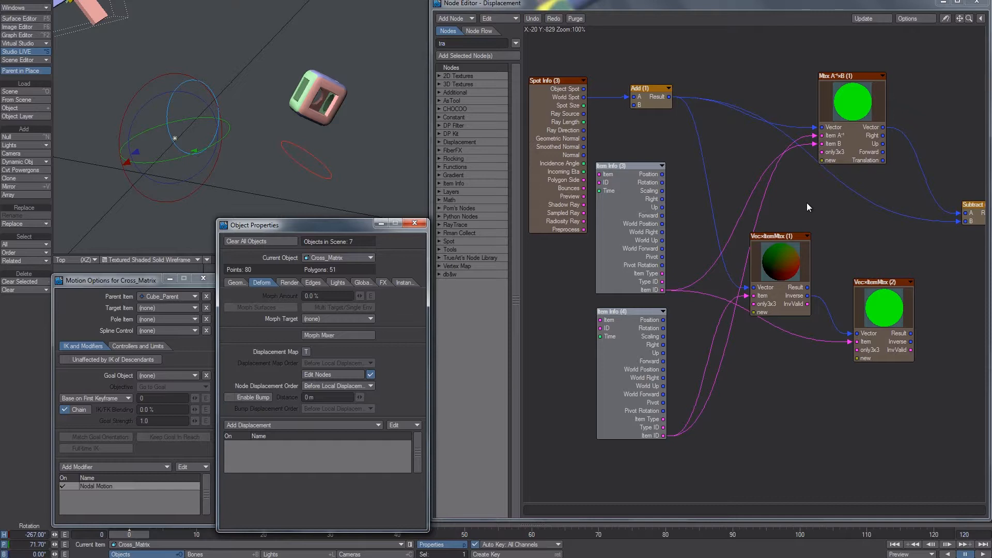
mouse_move(207, 39)
left_mouse_down("alt")
mouse_move(238, 49)
mouse_move(194, 39)
mouse_move(209, 42)
left_mouse_up("alt")
mouse_move(841, 128)
left_mouse_down()
mouse_move(832, 158)
mouse_move(831, 143)
left_mouse_up()
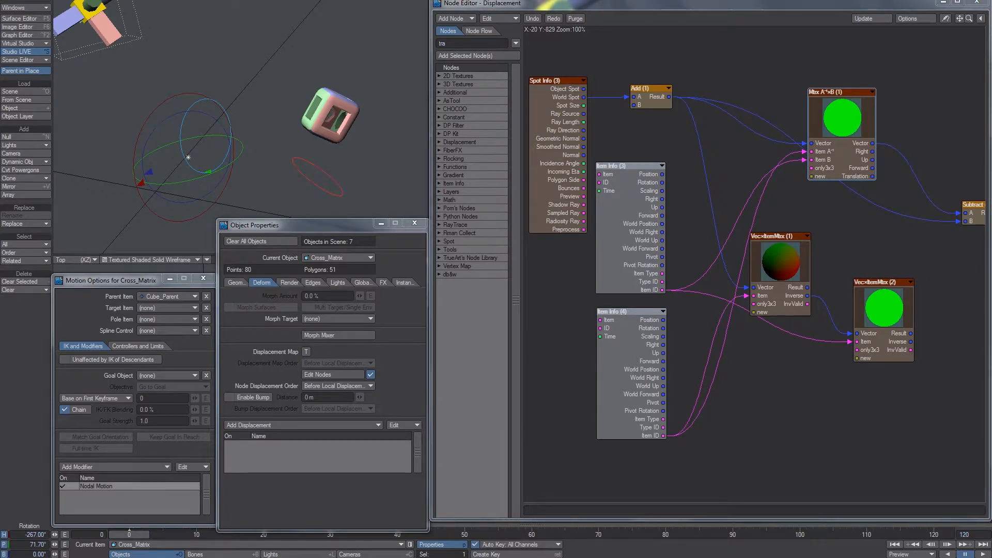
Step: In the sketch, draw a box containing S⁻¹ T below and left of the struck-out S, and cross it out
left_click(660, 556)
mouse_move(191, 360)
left_mouse_down()
mouse_move(191, 327)
mouse_move(115, 335)
mouse_move(114, 365)
mouse_move(191, 365)
left_mouse_up()
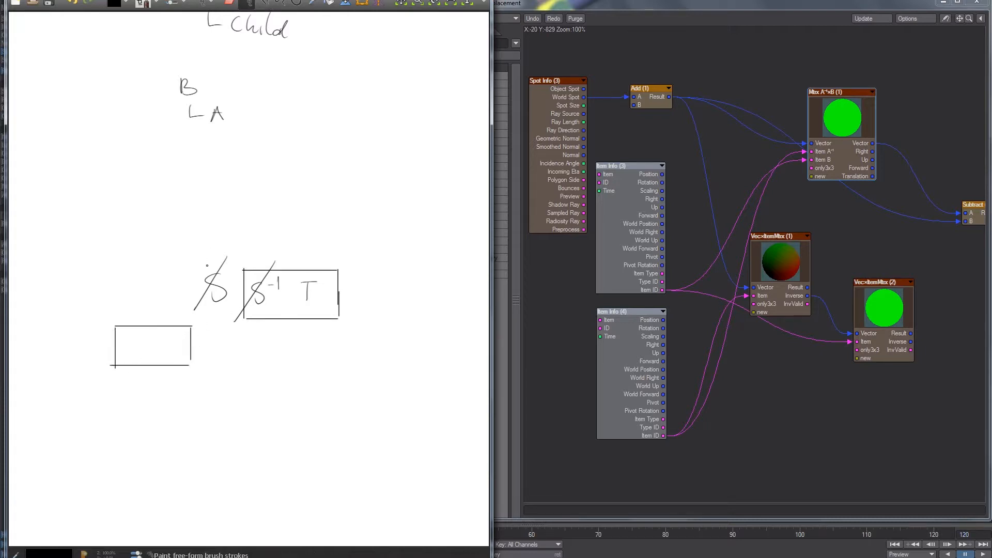
mouse_move(130, 337)
left_mouse_down()
mouse_move(120, 353)
mouse_move(169, 349)
left_mouse_up()
left_click_drag(162, 339, 178, 337)
mouse_move(145, 322)
left_mouse_down()
mouse_move(106, 369)
mouse_move(137, 365)
left_mouse_up()
mouse_move(178, 332)
left_mouse_down()
mouse_move(151, 368)
mouse_move(177, 366)
left_mouse_up()
Step: Draw a second box directly in front of the S and write T at its start
left_click_drag(114, 265, 115, 305)
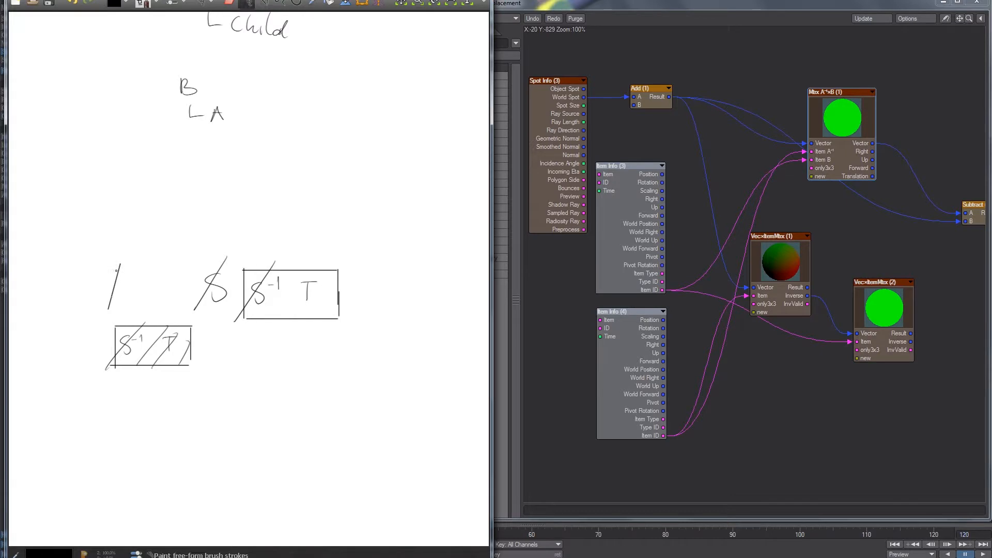
key("l")
mouse_move(114, 266)
left_mouse_down()
mouse_move(198, 266)
mouse_move(197, 310)
mouse_move(117, 310)
mouse_move(125, 296)
left_mouse_up()
key("b")
mouse_move(121, 280)
left_mouse_down()
mouse_move(137, 277)
mouse_move(130, 269)
left_mouse_up()
key("ctrl+z")
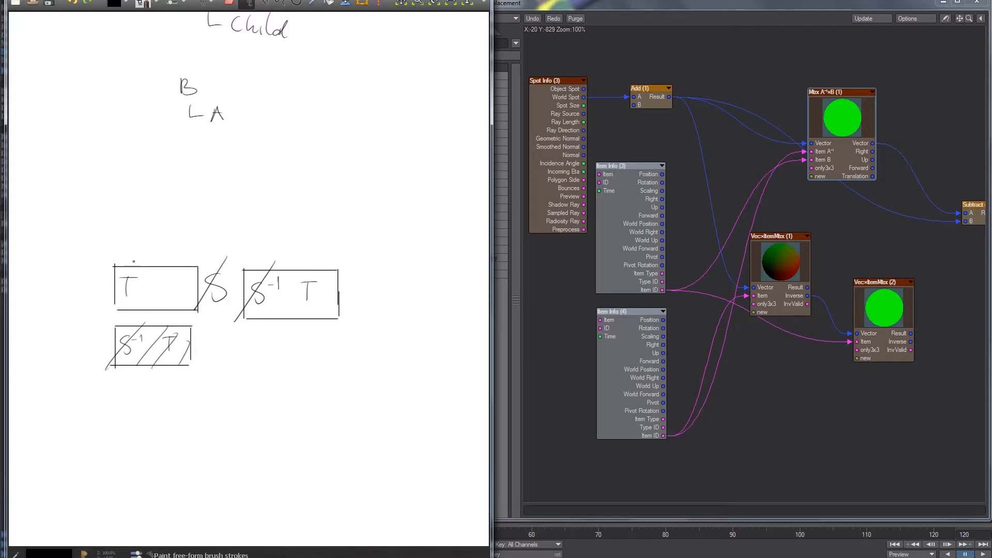
Step: Write S⁻¹ after the T in the new box, and strike out that S⁻¹ and the adjacent S in red
left_click_drag(233, 263, 222, 288)
key("ctrl+z")
mouse_move(174, 280)
left_mouse_down()
mouse_move(163, 294)
mouse_move(185, 287)
mouse_move(162, 298)
left_mouse_up()
key("ctrl+z")
key("d")
left_click_drag(227, 271, 203, 304)
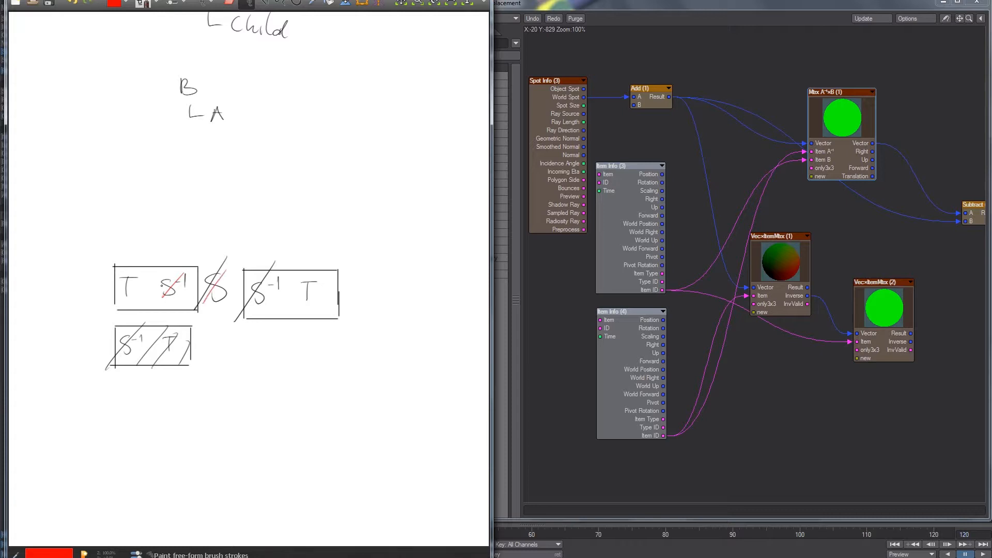
Step: Return to LightWave, move Mtx A⁻¹×B (1) below the Vec×ItemMtx nodes, and place a duplicate of the Mtx A×B⁻¹ compound above them
left_click(642, 246)
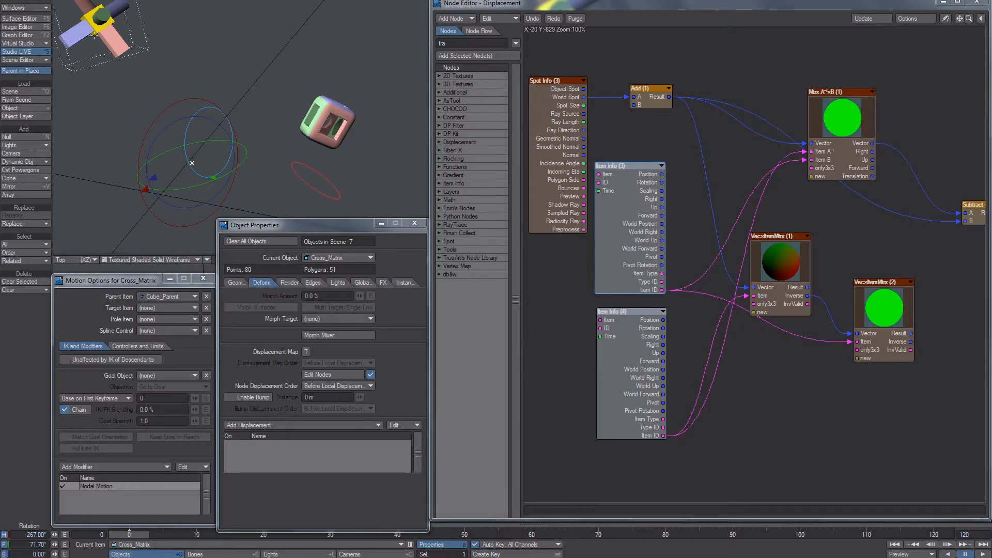
middle_click_drag(854, 131, 827, 135)
mouse_move(797, 97)
left_mouse_down()
mouse_move(810, 107)
mouse_move(797, 104)
left_mouse_up()
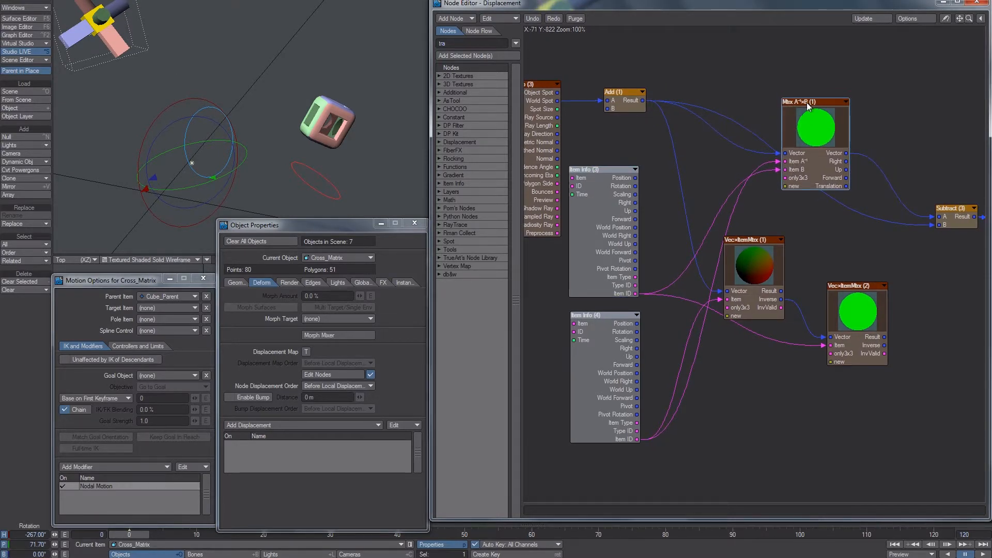
middle_click_drag(716, 169, 986, 42)
left_click(647, 236)
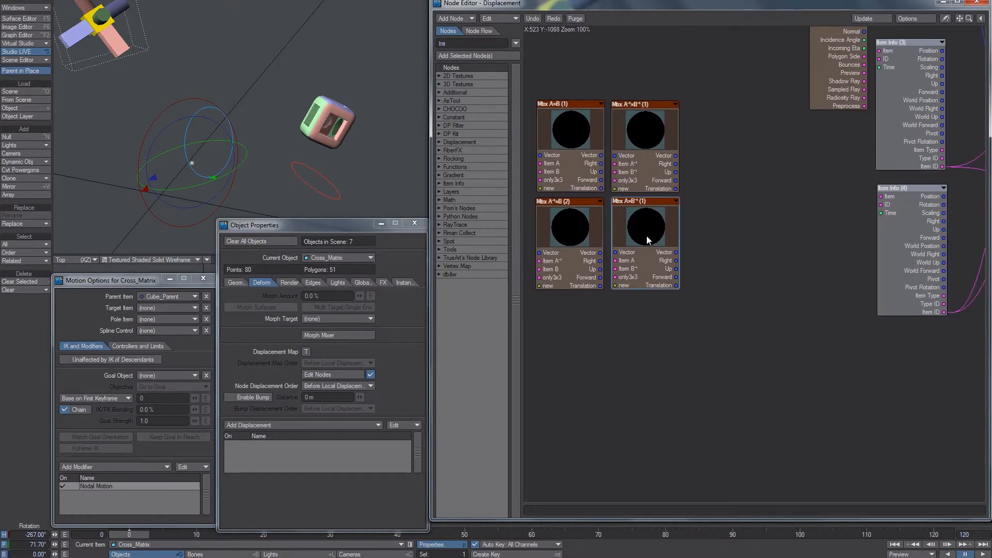
middle_click_drag(975, 190, 616, 297)
left_click_drag(765, 140, 759, 413)
key("ctrl+v")
left_click_drag(754, 240, 745, 88)
Step: Nudge Vec×ItemMtx (2) and Vec×ItemMtx (1) to fit between the two matrix compounds
left_click_drag(791, 310, 779, 293)
left_click_drag(695, 283, 702, 278)
middle_click_drag(571, 239, 609, 227)
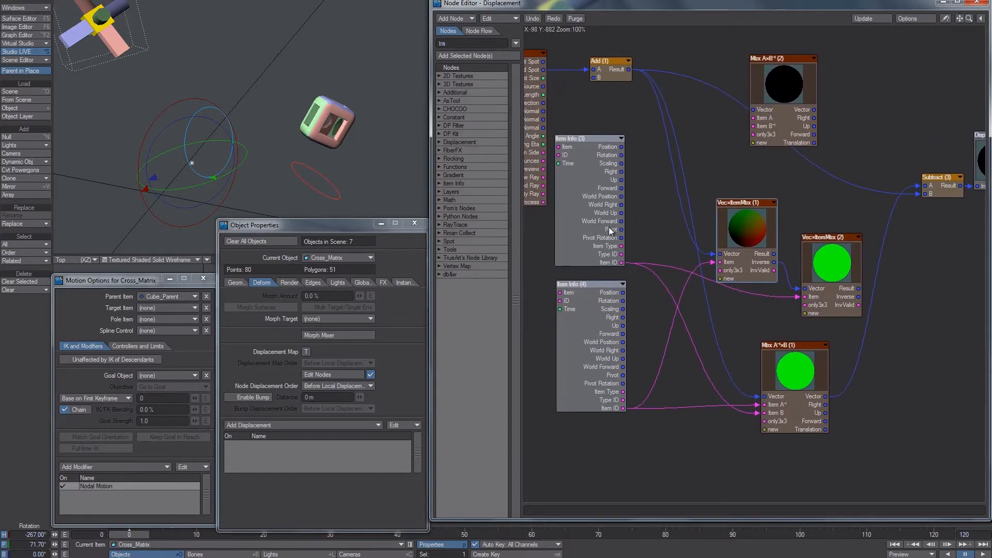
Step: Check Item Info (3)'s settings and connect its Item ID to Item A of Mtx A×B⁻¹ (2)
double_click(609, 227)
left_click(339, 119)
left_click(674, 93)
left_click(675, 93)
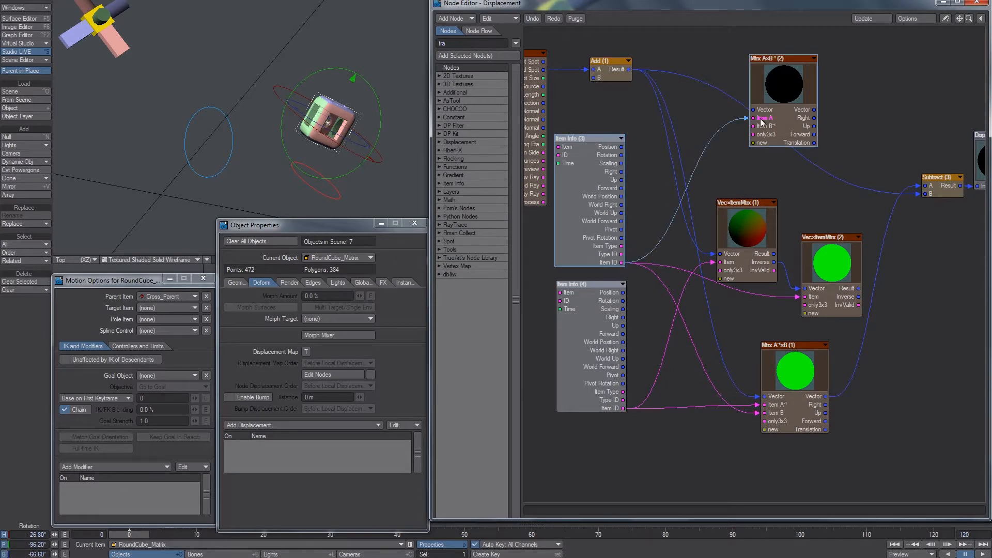
Step: Check Item Info (4), connect its Item ID to Item B⁻¹ and Add (1)'s Result to Vector, and link the compound's Vector output to Subtract (3)'s A
double_click(584, 314)
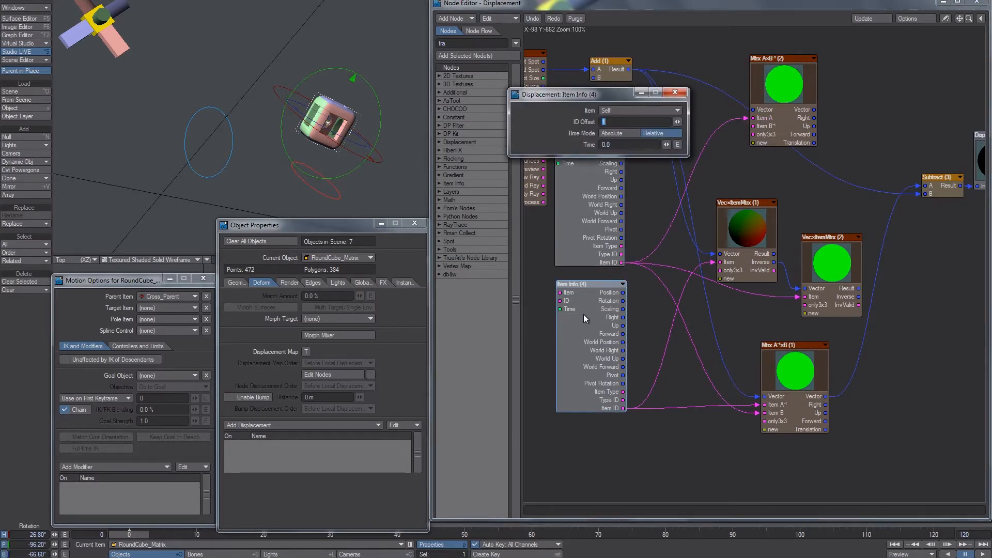
left_click(679, 96)
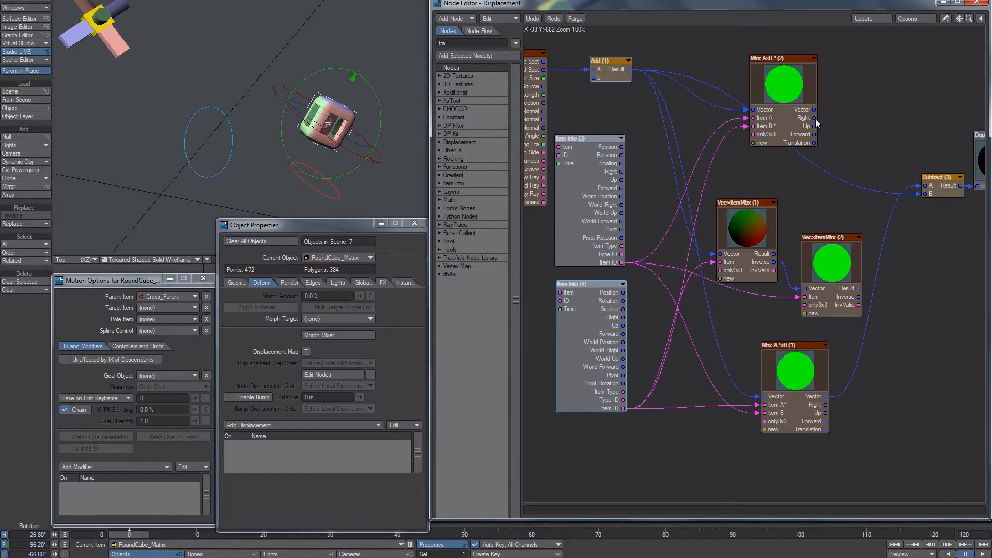
left_click_drag(816, 110, 925, 194)
Step: Select Cross_Matrix and examine its available Node Displacement Order choices again
left_click_drag(384, 105, 339, 223)
key("Up")
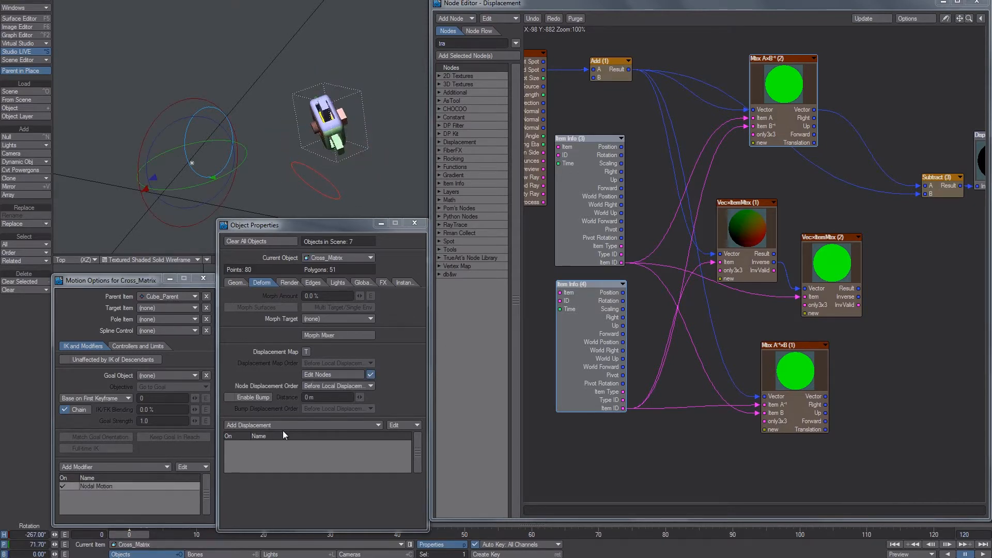
left_click(324, 387)
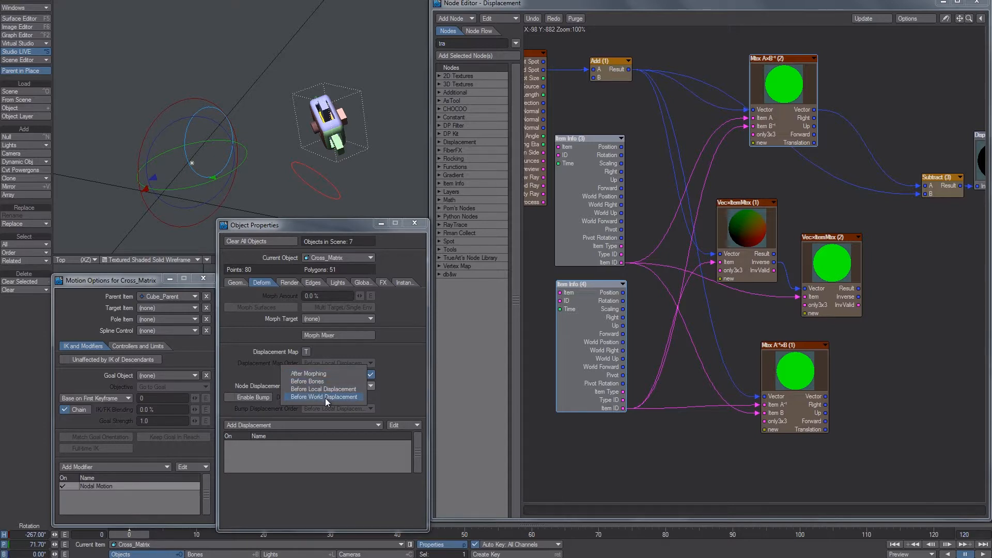
left_click(403, 364)
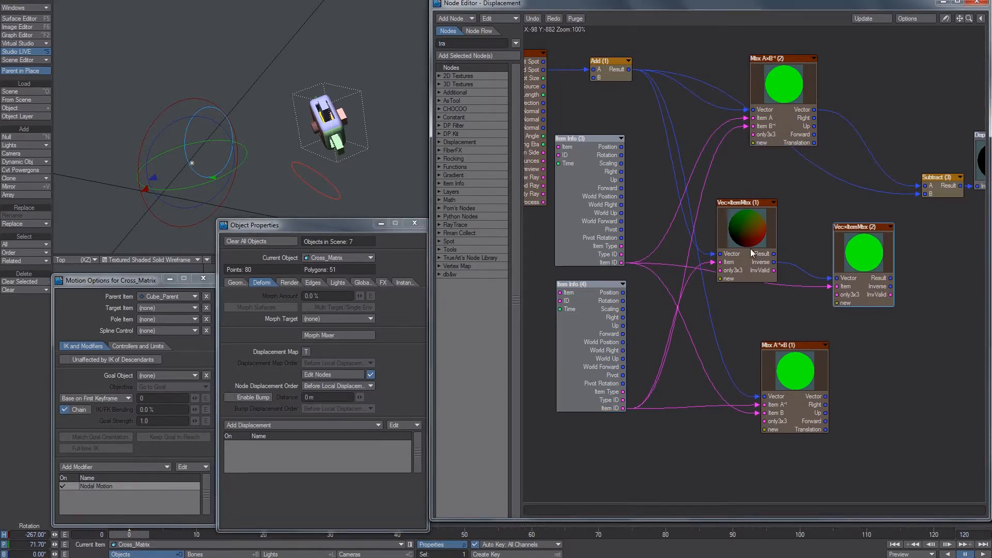
Step: Spread out Vec×ItemMtx (1) and Vec×ItemMtx (2), and disconnect Subtract (3)'s Result from the Displacement node
left_click_drag(751, 253, 761, 225)
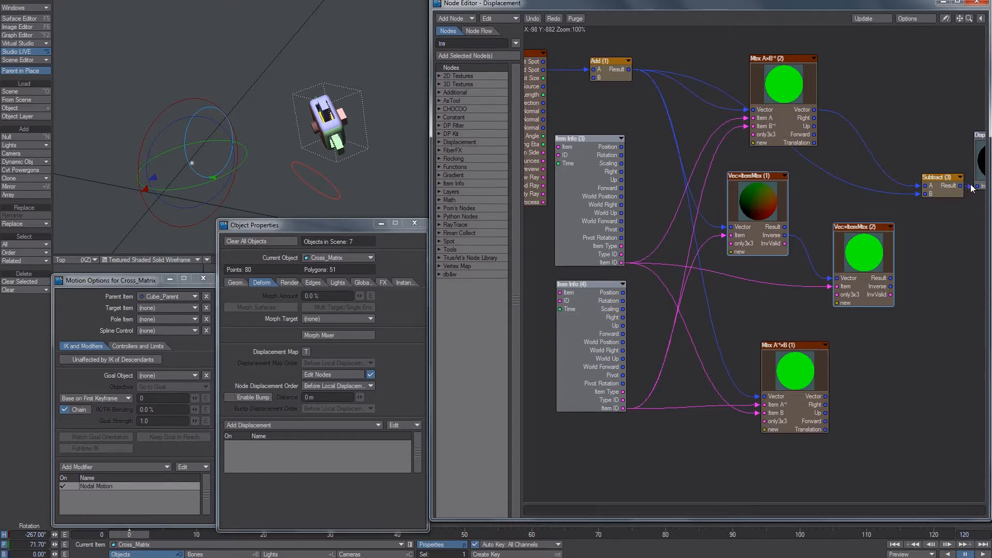
left_click_drag(970, 185, 965, 200)
Step: Switch to the Move tool, examine Cross_Matrix and the round cube in the perspective view, and close Object Properties
key("t")
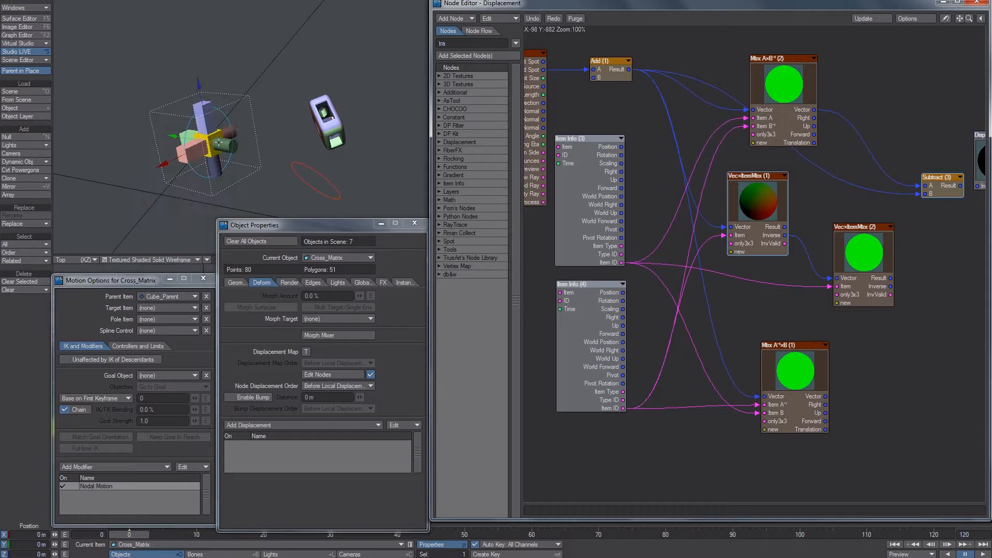
left_click(228, 117)
left_click(327, 122)
left_click_drag(327, 122, 412, 230, "alt")
left_click(161, 185)
left_click_drag(161, 185, 416, 230, "alt")
left_click(415, 224)
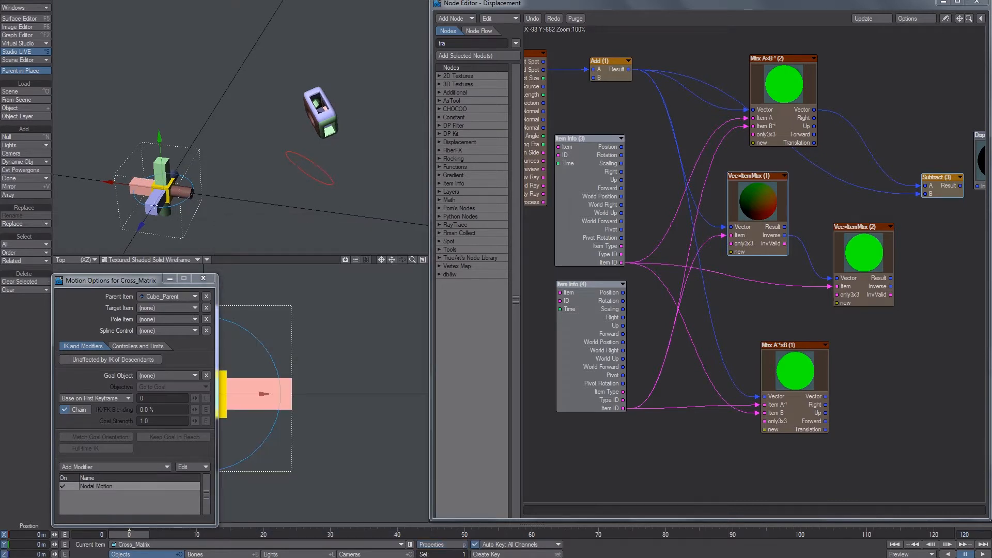
Step: Select Cross_Matrix, open its Nodal Motion node graph and check which item Item Info (1) references
left_click(305, 117)
left_click(178, 193)
double_click(113, 486)
double_click(622, 122)
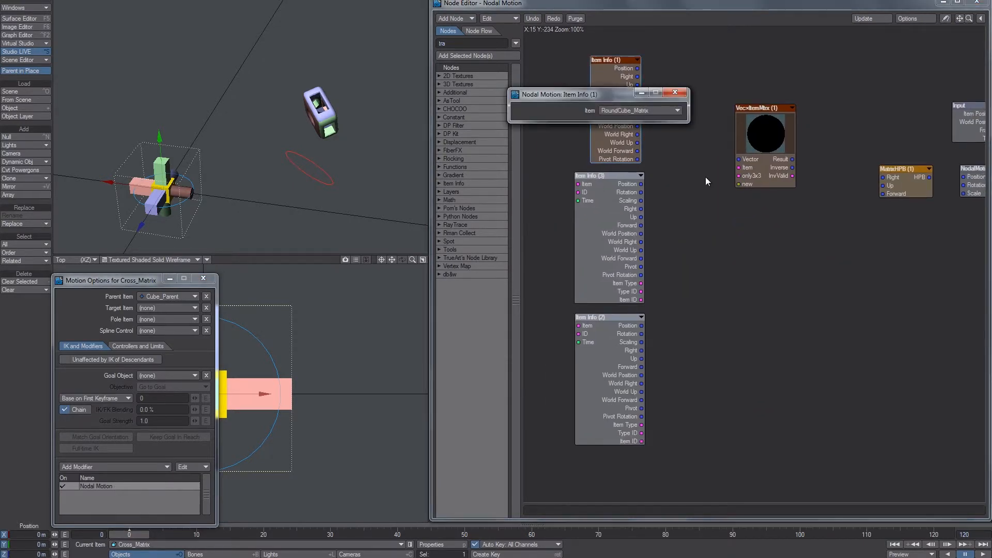
left_click(675, 93)
Step: Move Vec×ItemMtx (1) out of the way above the Input node and place MatrixHPB (1) between Item Info (1) and NodalMotion
middle_click_drag(759, 146, 698, 165)
left_click_drag(714, 177, 924, 81)
left_click_drag(835, 203, 716, 139)
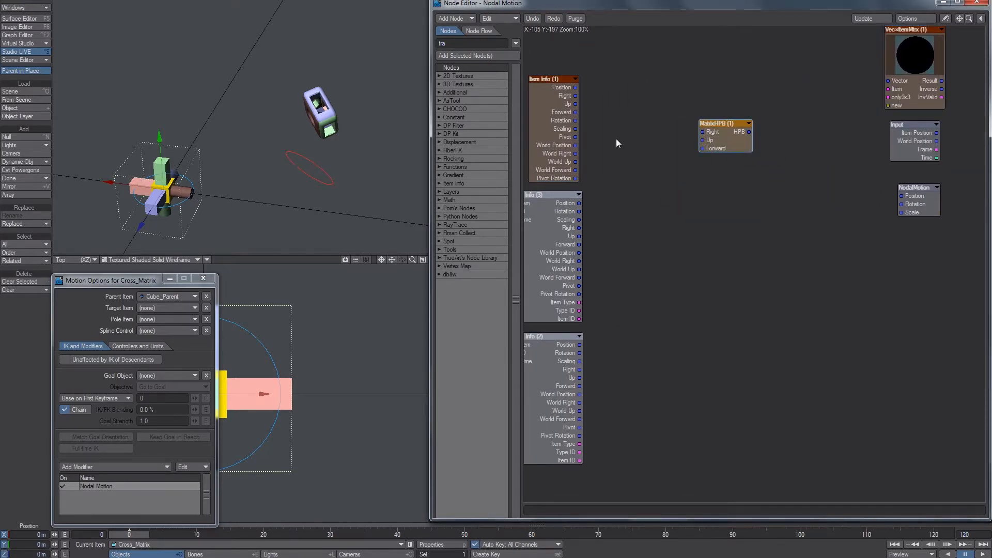
Step: Try RoundCube_Matrix as Cross_Matrix's target item in Motion Options, then clear the target and close the options
key("m")
key("m")
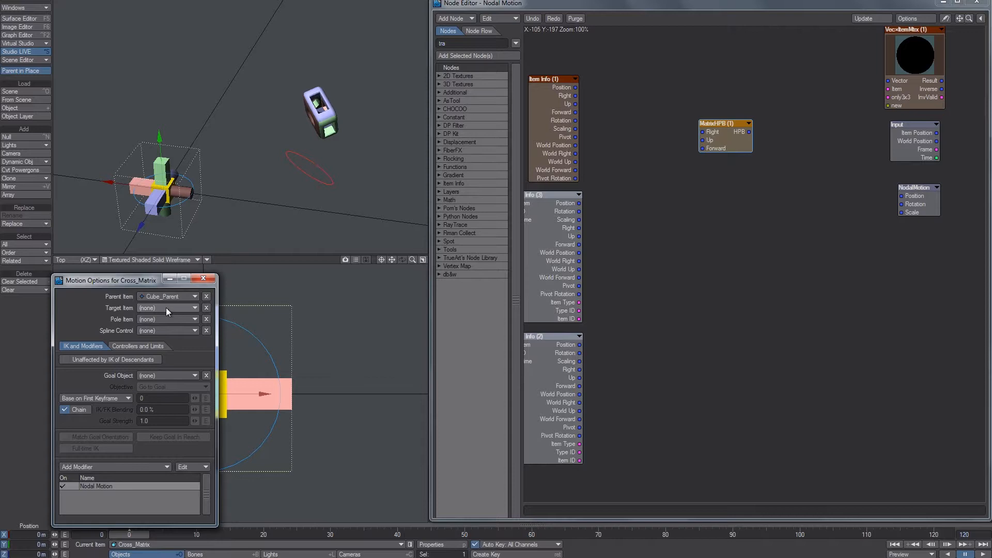
left_click(166, 308)
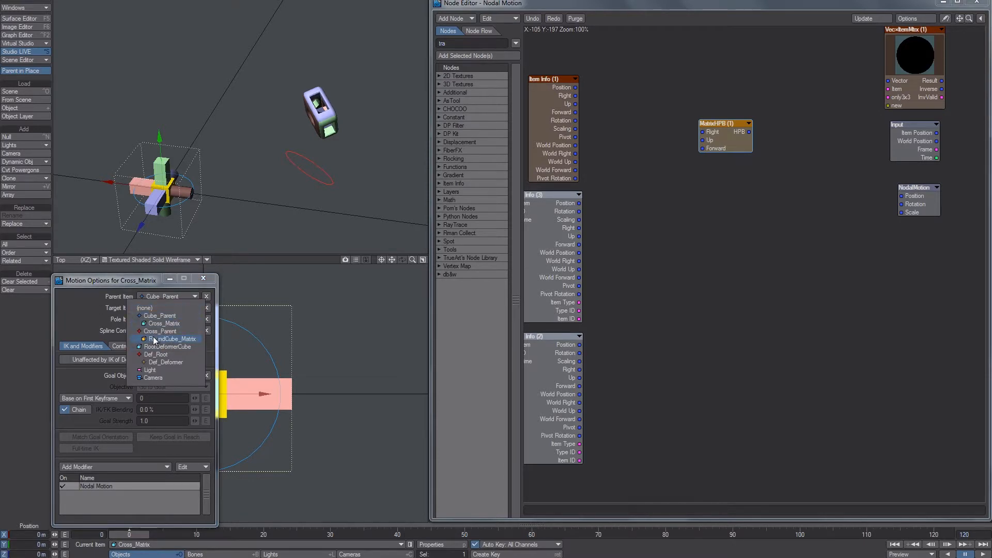
left_click(155, 339)
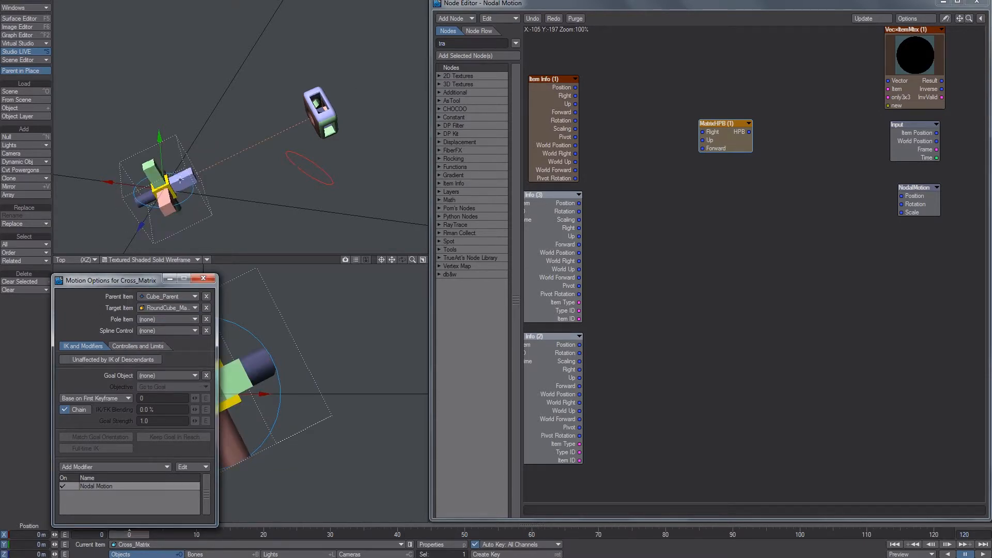
left_click_drag(249, 101, 264, 83, "alt")
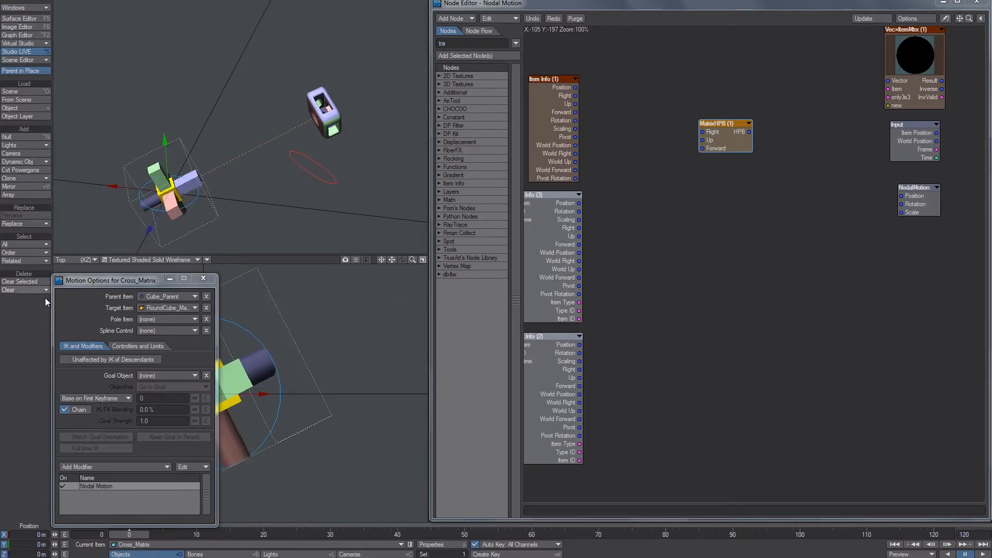
left_click(203, 278)
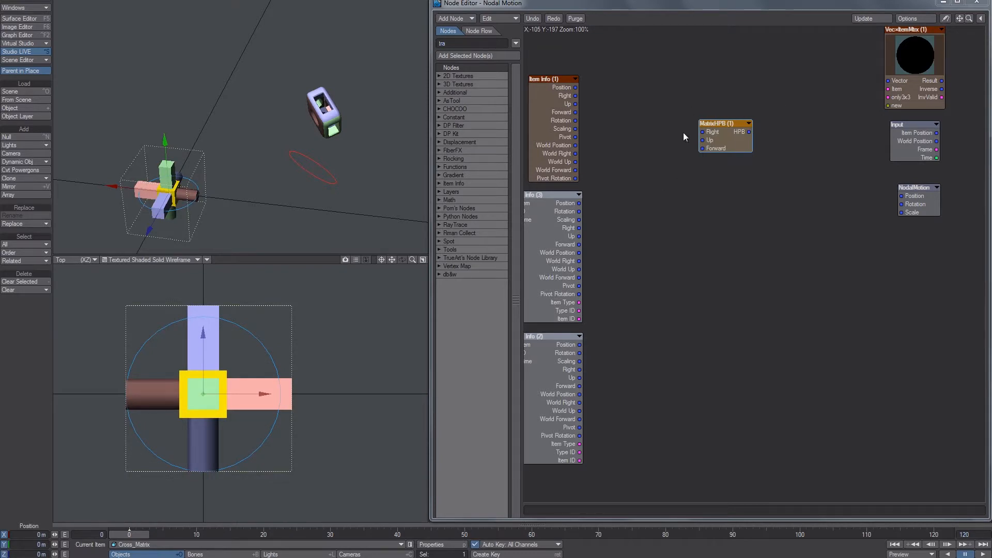
Step: Connect Item Info (1)'s World Position to MatrixHPB (1)'s Forward, and its HPB output to NodalMotion's Rotation
left_click_drag(720, 140, 731, 154)
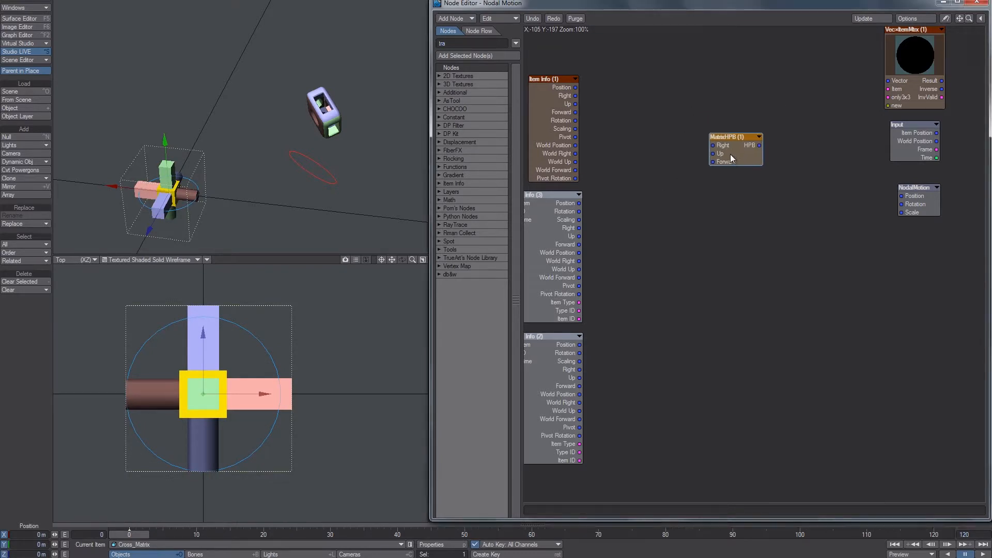
left_click_drag(575, 89, 902, 204)
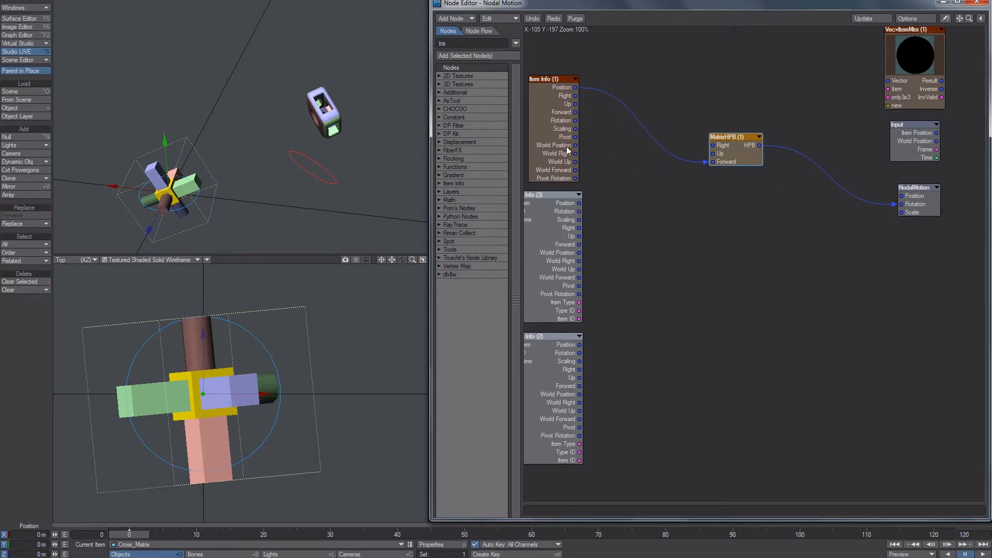
left_click(317, 97)
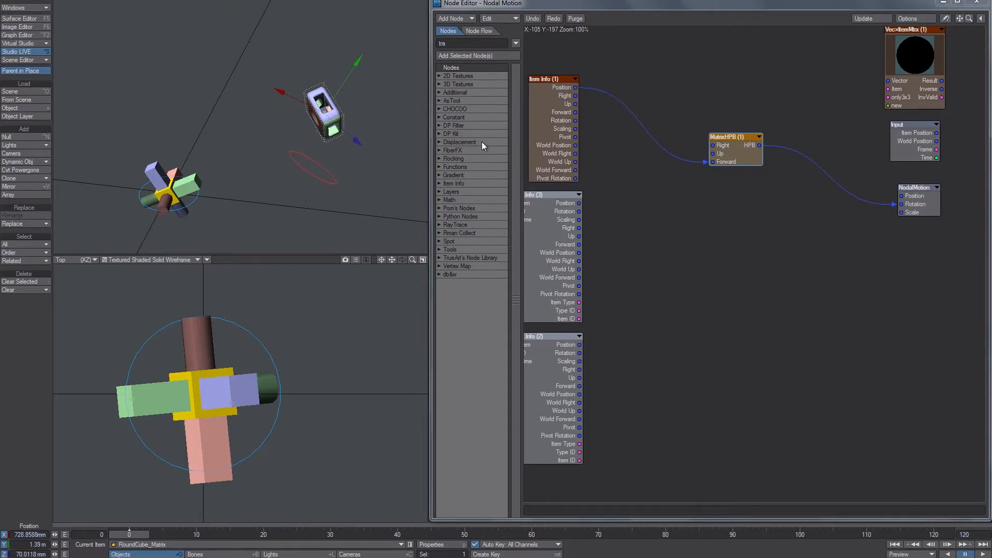
left_click_drag(575, 147, 715, 162)
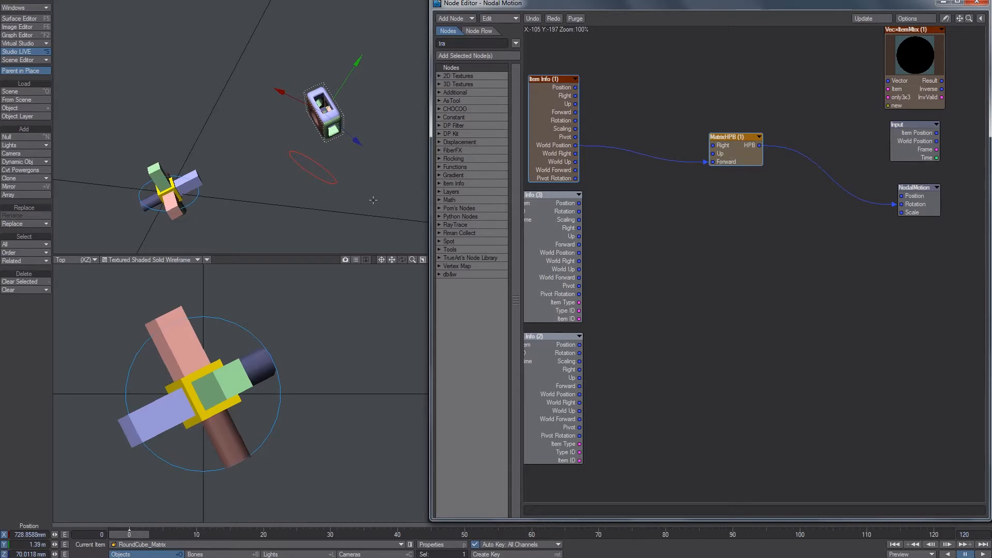
Step: Move the round cube and Cross_Parent around in the perspective view to test how Cross_Matrix aims at the cube
left_click_drag(330, 135, 279, 145, "alt")
mouse_move(315, 108)
left_mouse_down()
mouse_move(270, 135)
mouse_move(186, 52)
mouse_move(207, 122)
mouse_move(270, 99)
mouse_move(320, 118)
left_mouse_up()
left_click(330, 185)
key("space")
key("space")
key("t")
left_click_drag(366, 215, 267, 272)
left_click_drag(210, 227, 303, 218)
Step: Test the aiming by moving Cross_Matrix and Cube_Parent, undoing each move
left_click(193, 200)
left_click(171, 179)
left_click_drag(171, 178, 146, 180)
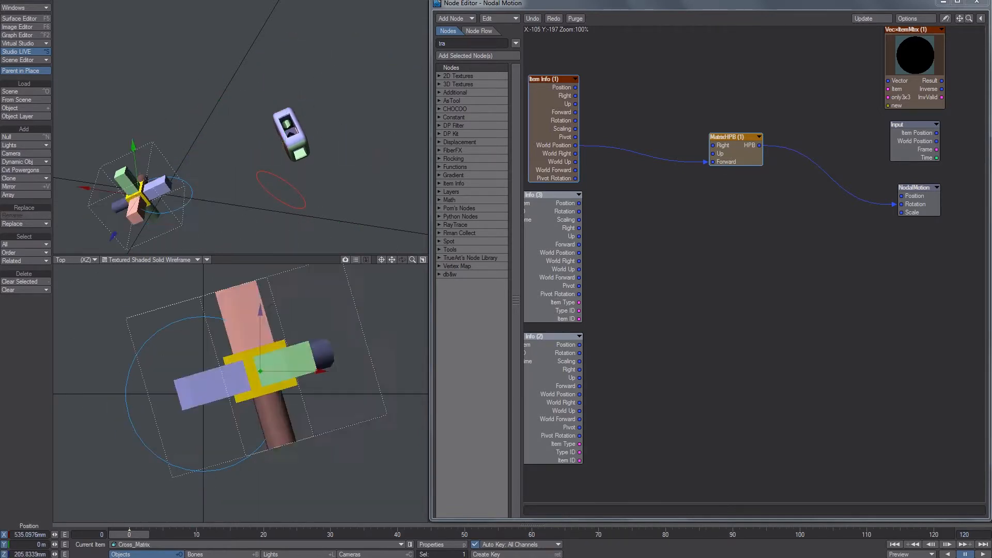
key("ctrl+z")
left_click(187, 206)
left_click_drag(188, 205, 272, 186)
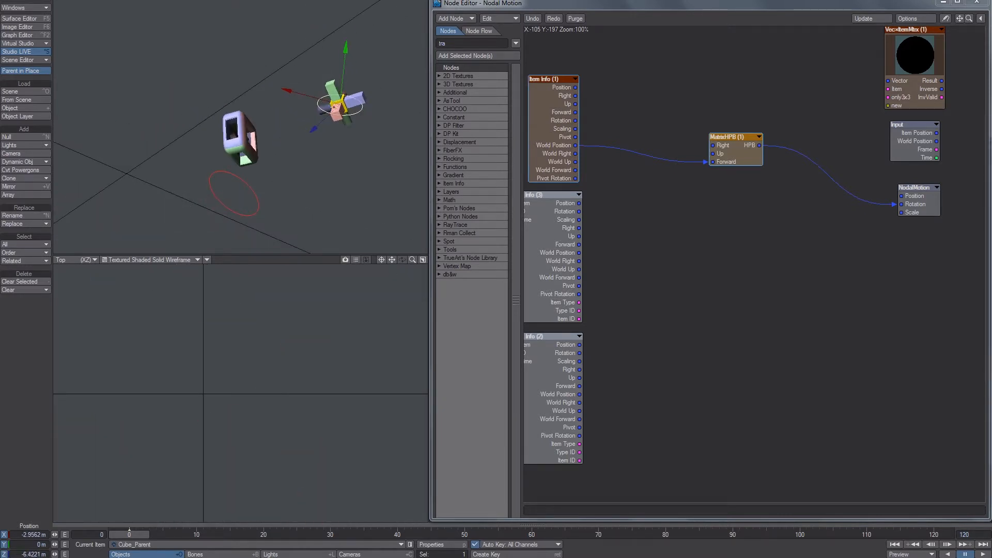
left_click_drag(364, 111, 299, 58, "alt")
key("ctrl+z")
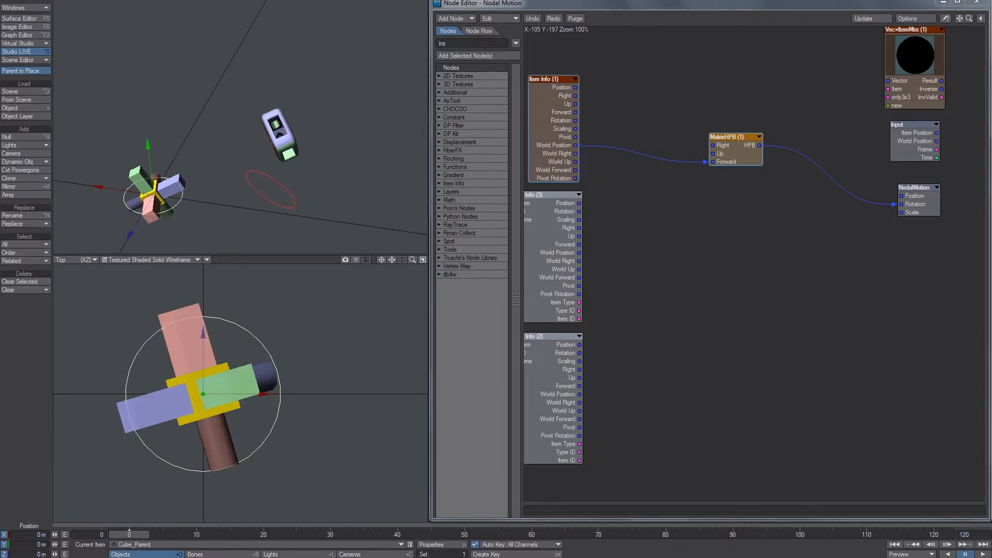
Step: Examine Cross_Matrix, Cross_Parent and Cube_Parent in turn, and test-move the round cube to study the parent relationships
mouse_move(919, 205)
left_mouse_down()
mouse_move(877, 200)
mouse_move(917, 211)
left_mouse_up()
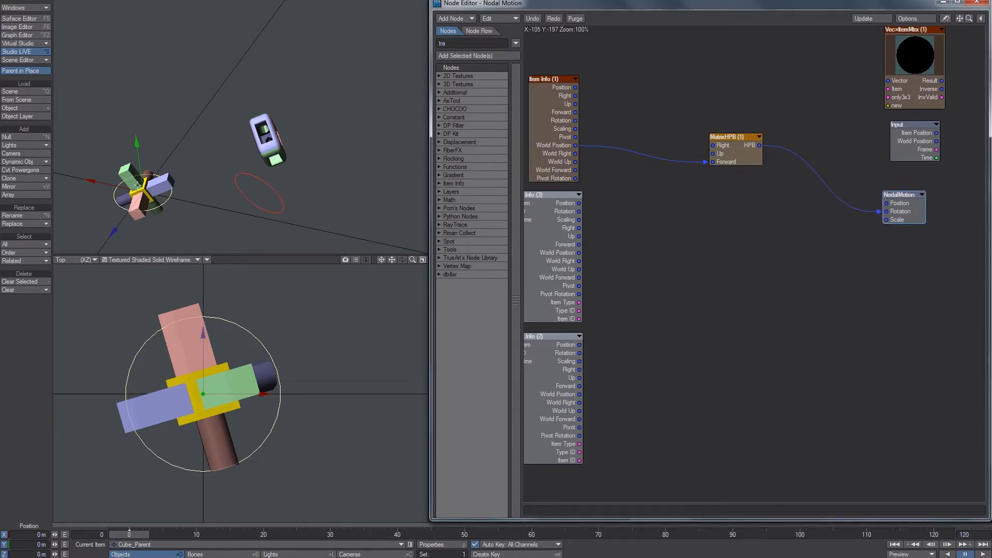
left_click(121, 165)
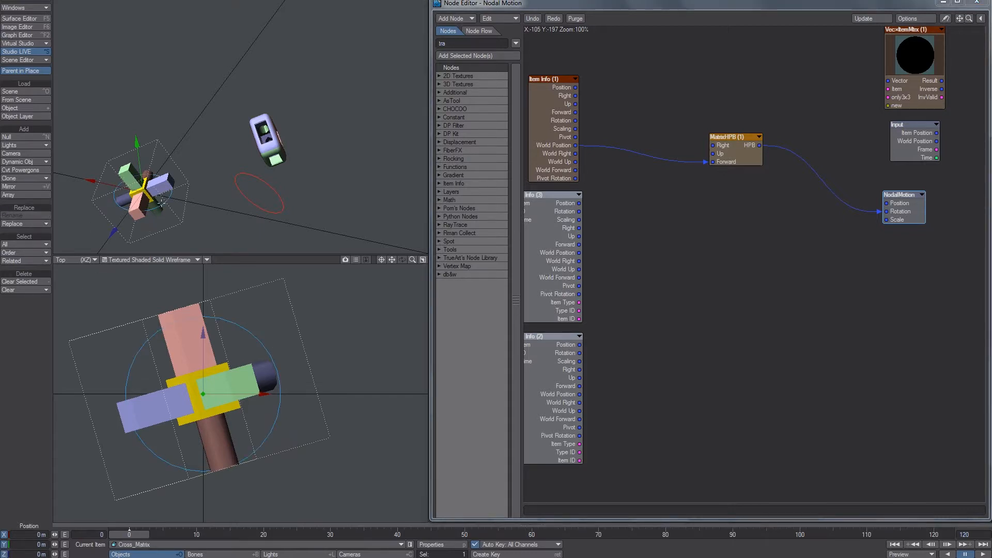
mouse_move(169, 197)
left_mouse_down()
mouse_move(186, 197)
mouse_move(170, 197)
left_mouse_up()
left_click(256, 209)
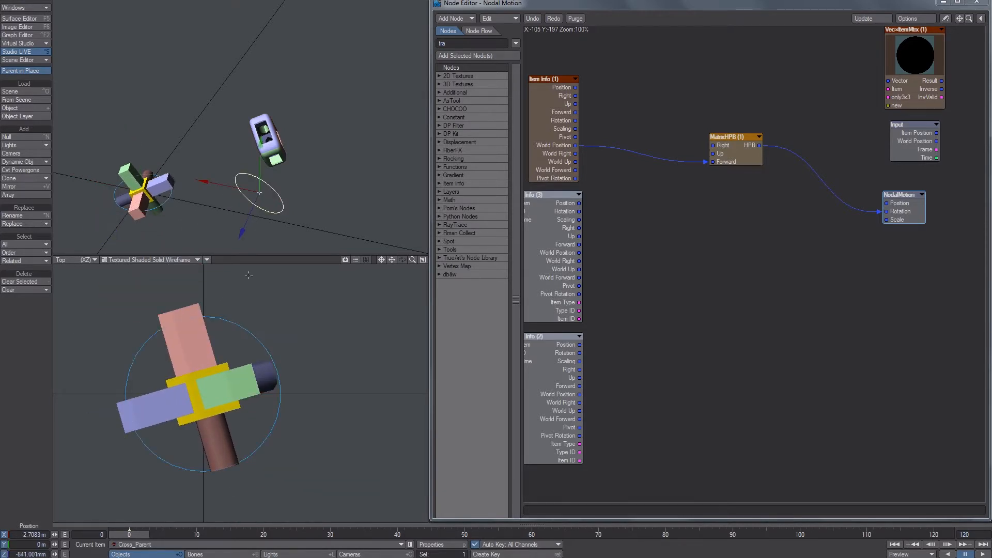
left_click(169, 198)
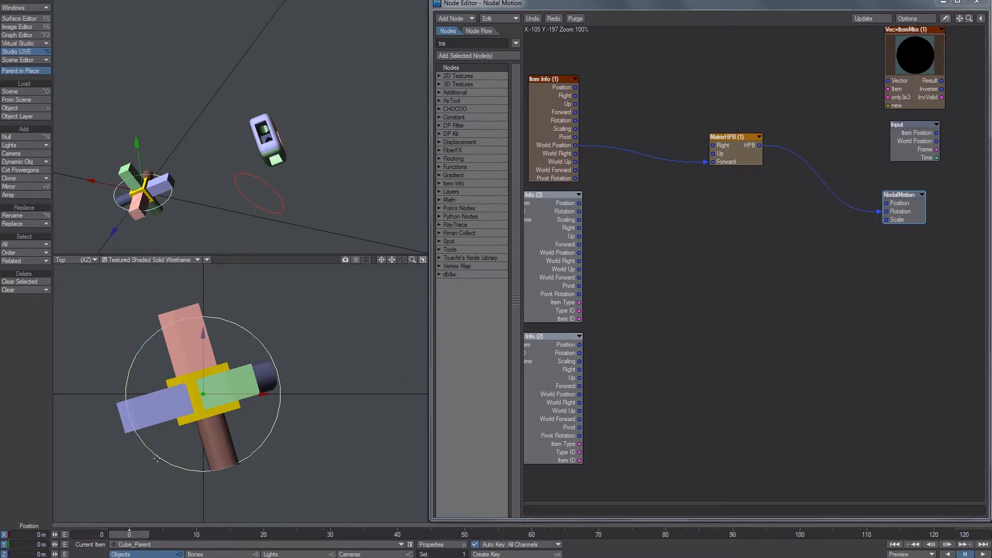
left_click(179, 197)
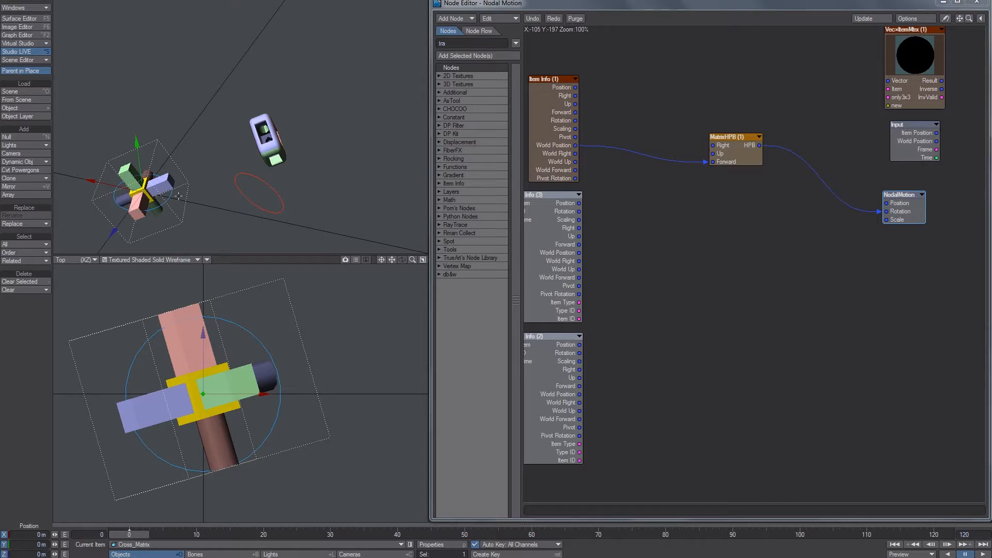
left_click(165, 197)
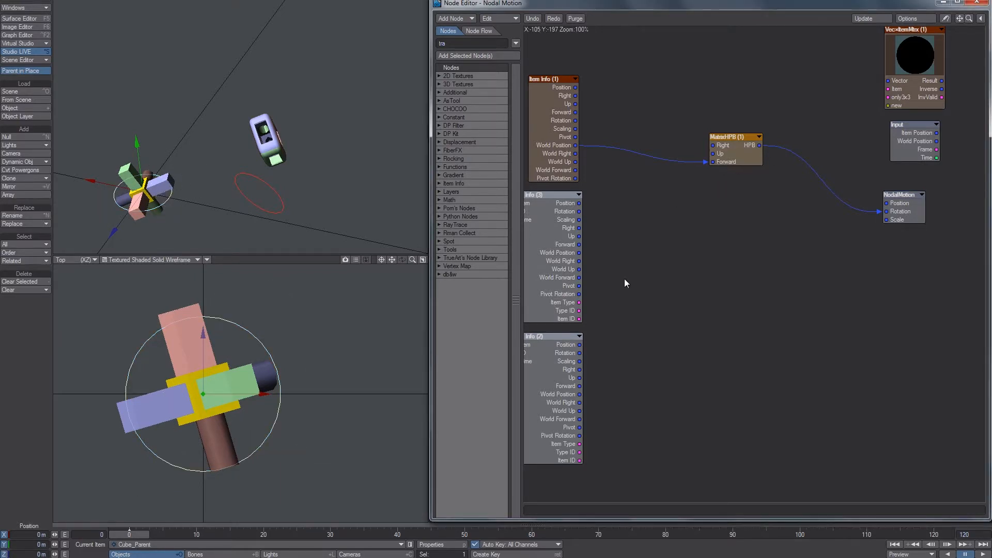
left_click(278, 118)
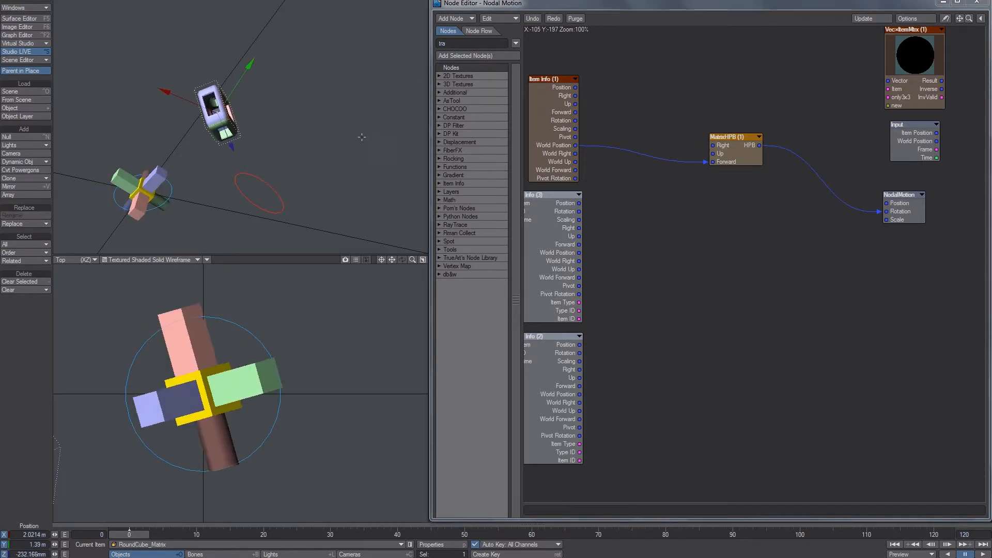
Step: Move NodalMotion and MatrixHPB (1) aside to free space in the graph, and check Item Info (1)'s item
left_click_drag(886, 199, 906, 193)
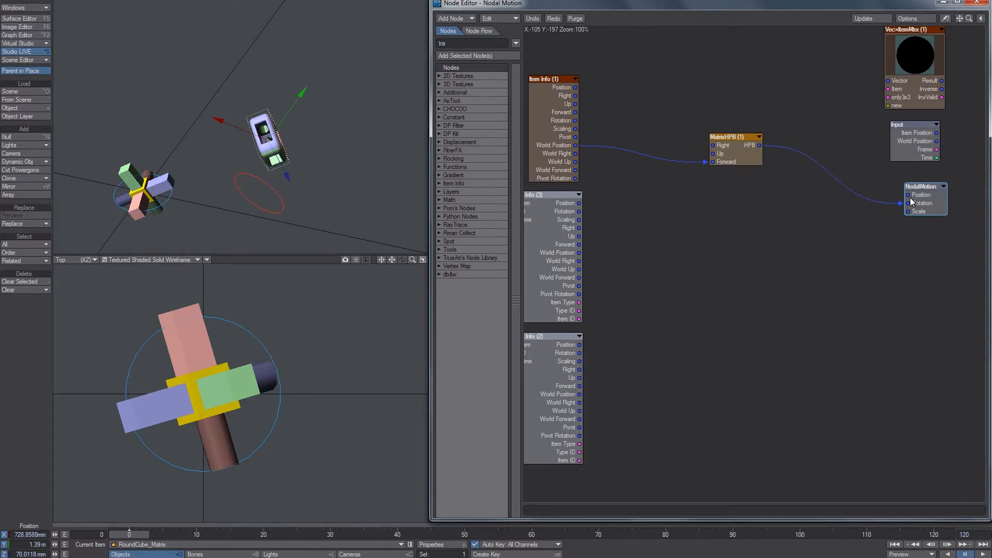
left_click_drag(740, 154, 795, 177)
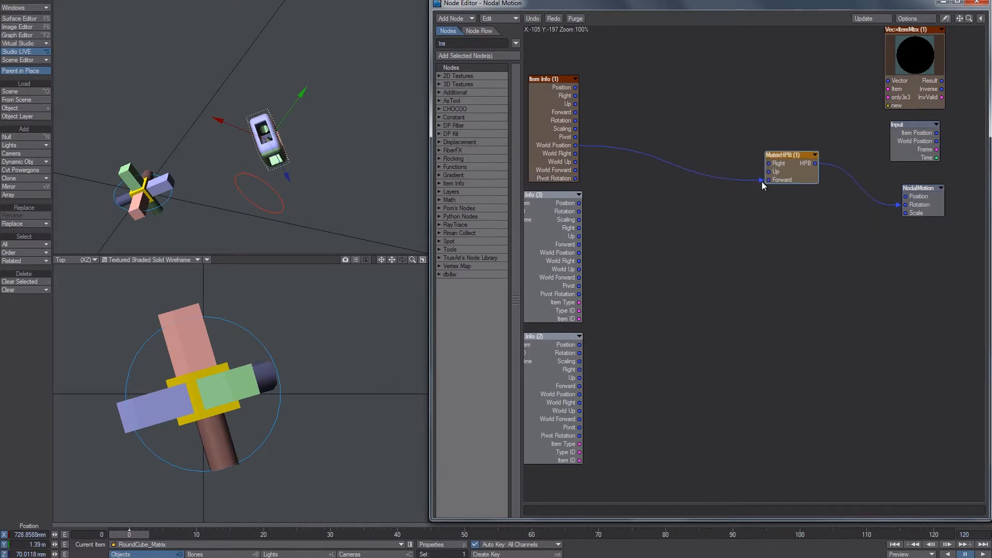
left_click_drag(574, 214, 598, 199, "alt")
double_click(571, 124)
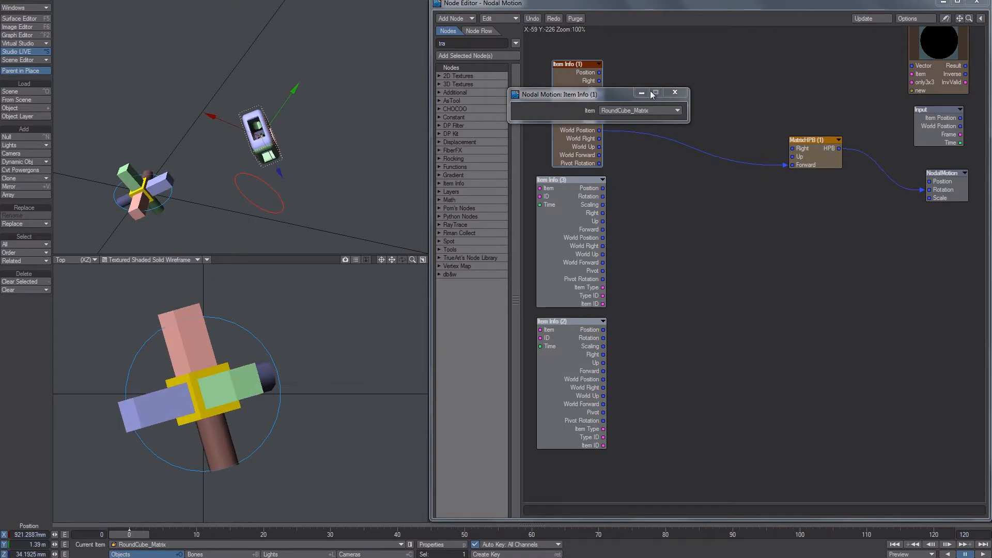
left_click(674, 92)
Step: Select Cube_Parent, and add a Transform4 node and a matrix Invert4 node to the Nodal Motion graph
left_click(173, 192)
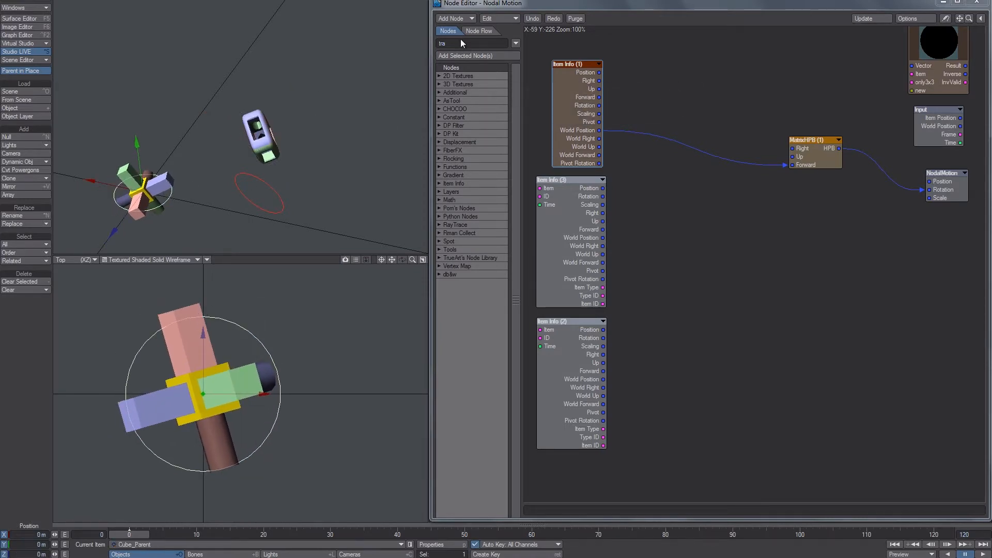
type("tra")
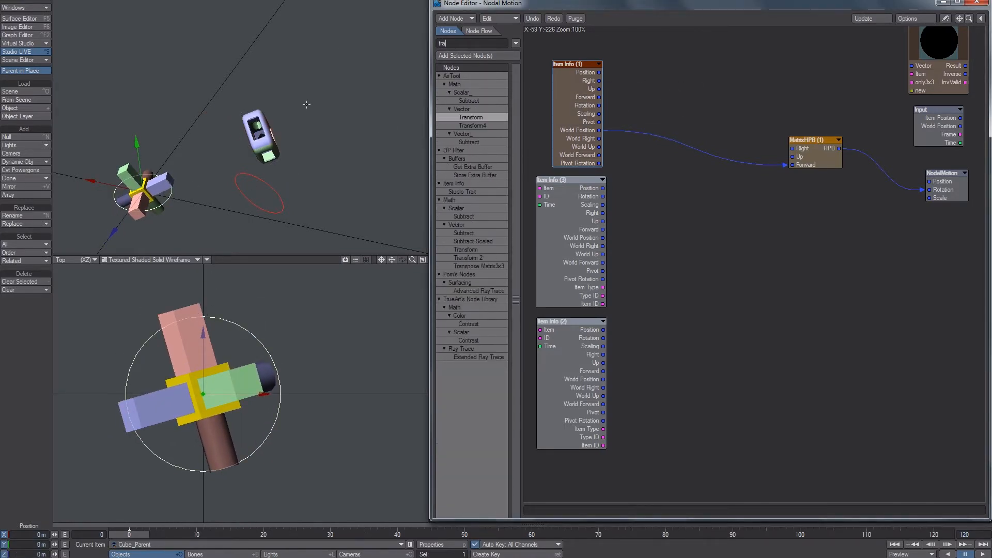
double_click(480, 126)
left_click_drag(760, 265, 789, 264)
left_click(472, 44)
type("inve")
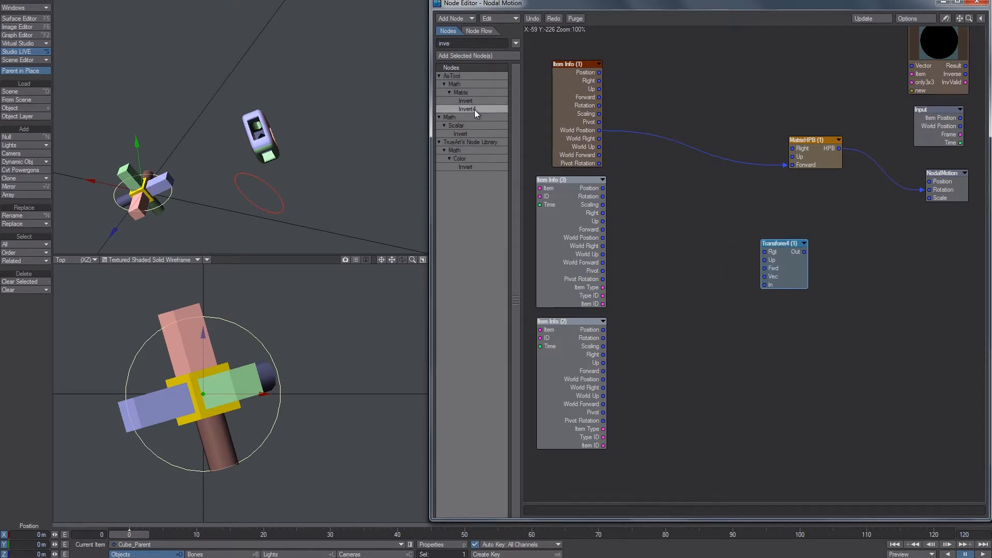
double_click(474, 110)
Step: Check Item Info (3), and connect its Right, Up, Forward and World Position to Invert4 (1)'s Rgt, Up, Fwd and Vec
double_click(590, 250)
left_click(680, 95)
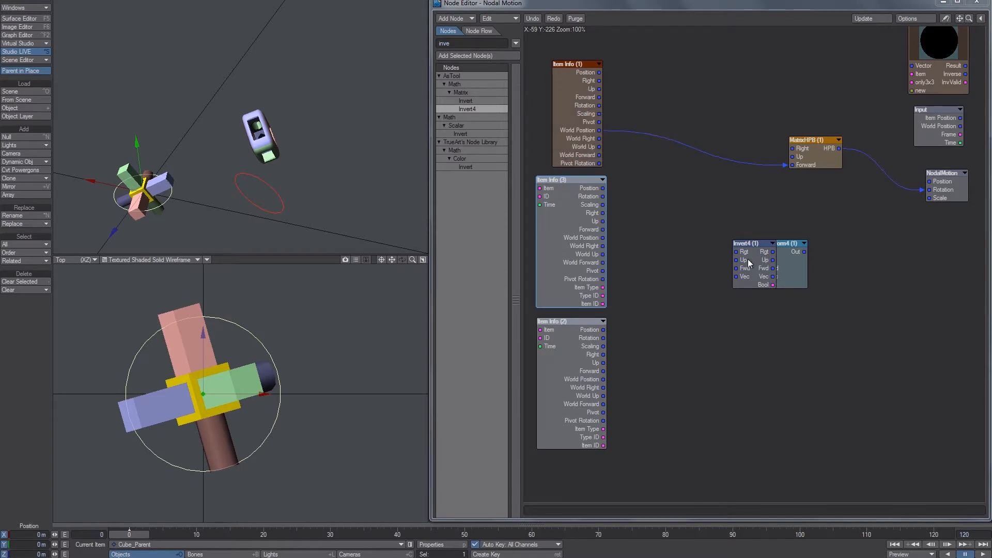
left_click_drag(749, 259, 702, 259)
left_click_drag(602, 213, 691, 251)
left_click_drag(698, 253, 651, 241)
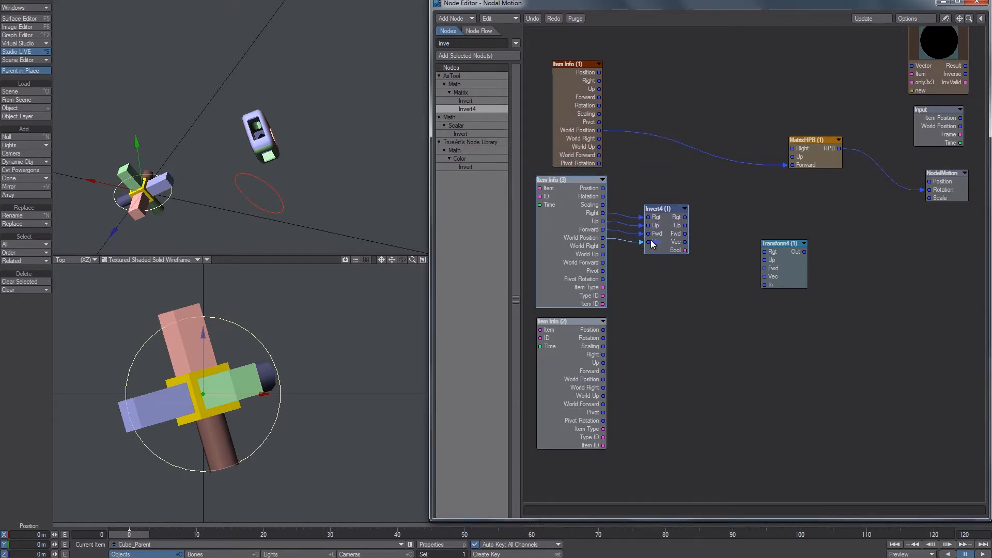
Step: Connect Invert4 (1)'s Rgt, Up, Fwd and Vec outputs to the matching inputs of Transform4 (1)
left_click_drag(759, 284, 750, 235)
left_click_drag(686, 234, 750, 243)
left_click_drag(664, 208, 688, 210)
left_click_drag(708, 243, 750, 251)
left_click_drag(677, 209, 657, 208)
left_click_drag(765, 217, 743, 211)
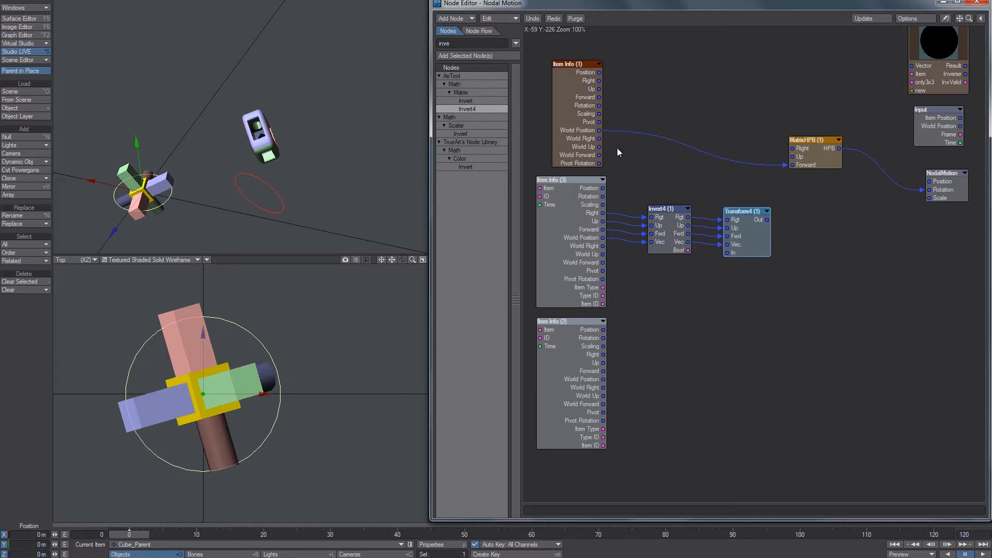
Step: Connect Item Info (1)'s World Position to Transform4 (1)'s In, and select the round cube and Cross_Matrix to compare them
left_click_drag(600, 130, 761, 237)
left_click(274, 122)
left_click_drag(799, 139, 793, 125)
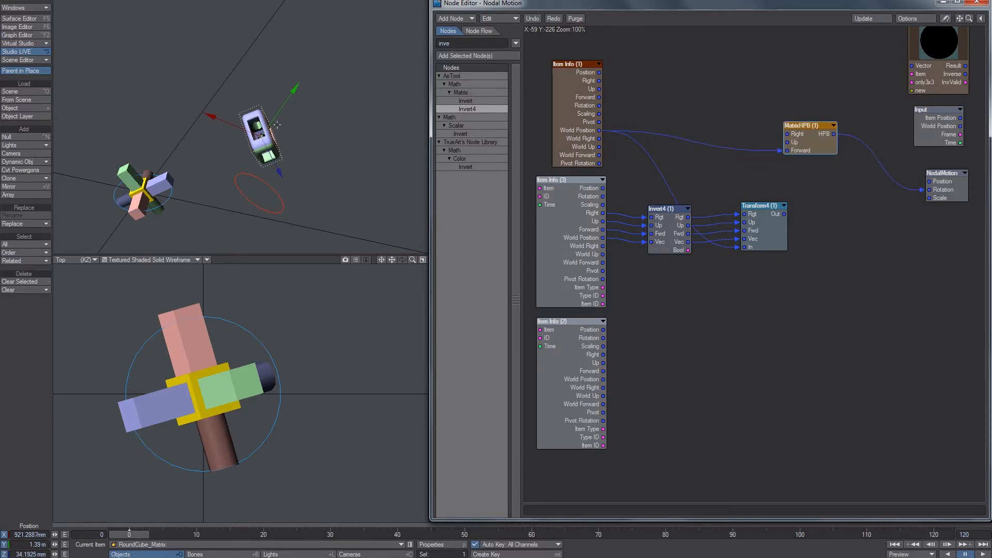
left_click(165, 190)
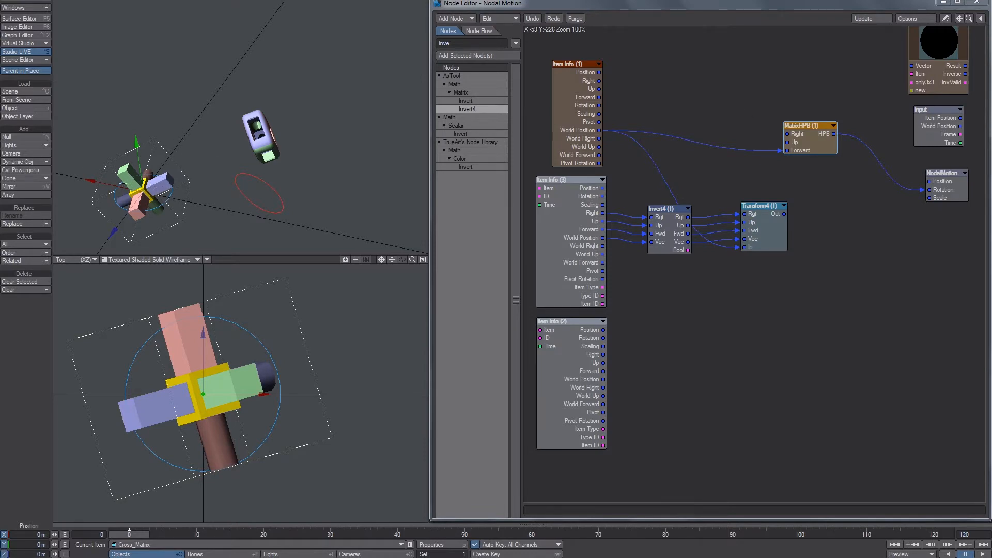
Step: Rearrange Transform4 (1) and MatrixHPB (1), and connect Transform4's Out to MatrixHPB's Forward in place of the direct World Position link
left_click_drag(782, 221, 789, 207)
left_click_drag(809, 140, 765, 113)
left_click_drag(778, 207, 778, 197)
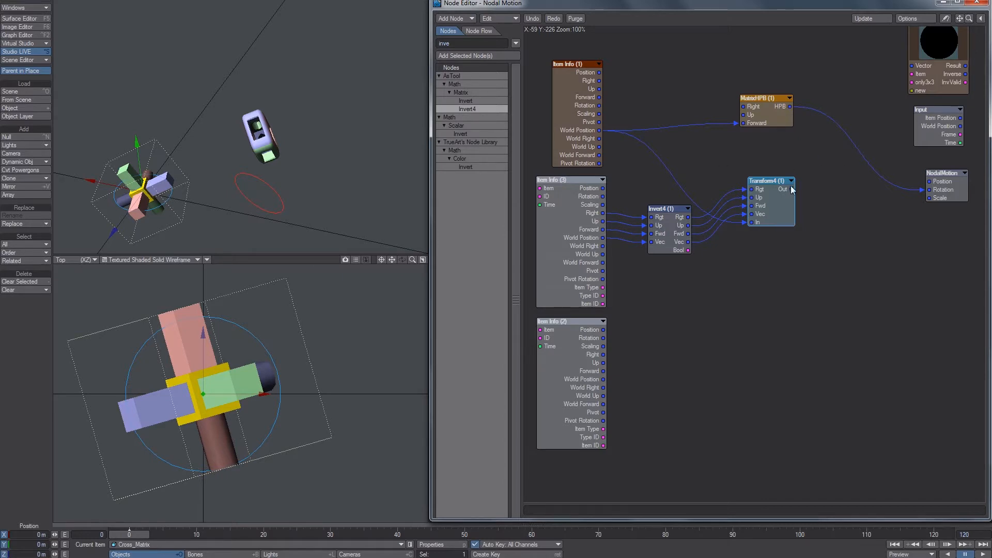
left_click_drag(774, 202, 778, 198)
left_click_drag(779, 101, 849, 105)
left_click_drag(796, 185, 861, 162)
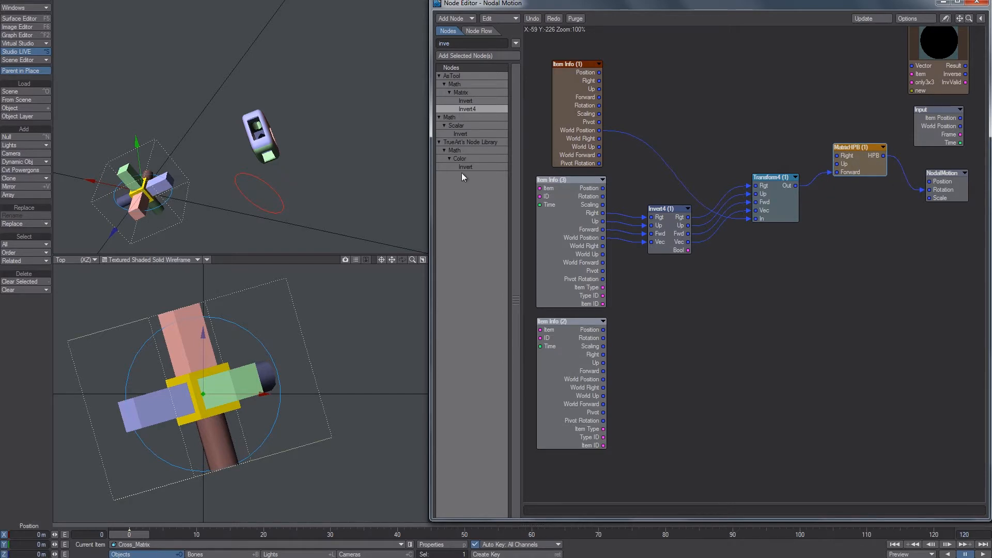
Step: Move Cube_Parent in the perspective view to test the aiming, and test-move Cross_Matrix, undoing that second move
left_click(172, 195)
left_click_drag(171, 195, 137, 166)
mouse_move(138, 166)
right_mouse_down()
mouse_move(122, 27)
mouse_move(138, 162)
right_mouse_up()
left_click(158, 149)
left_click_drag(159, 148, 171, 111)
key("ctrl+z")
Step: Try targeting Cross_Matrix at RoundCube_Matrix in its motion options, and clear the target again
key("m")
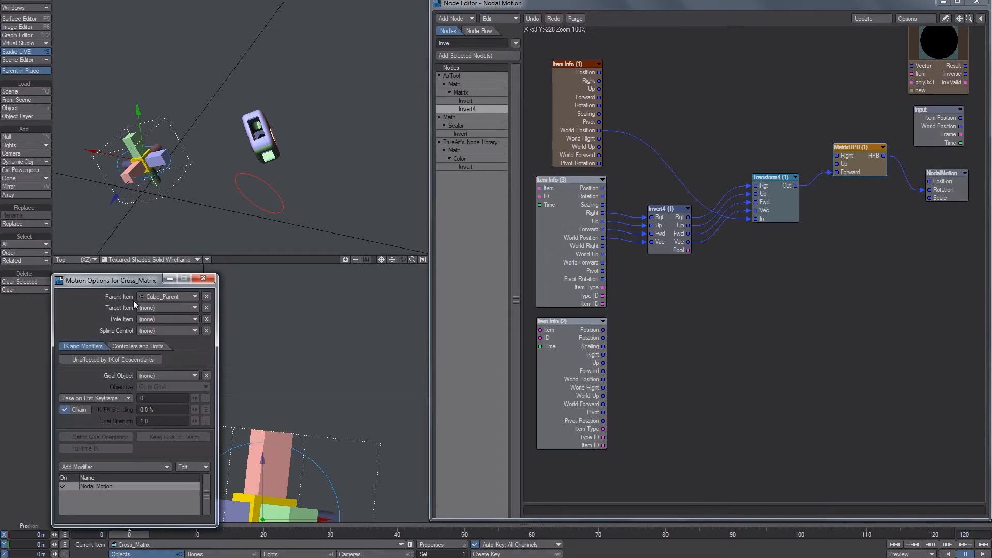
left_click(166, 296)
left_click(161, 341)
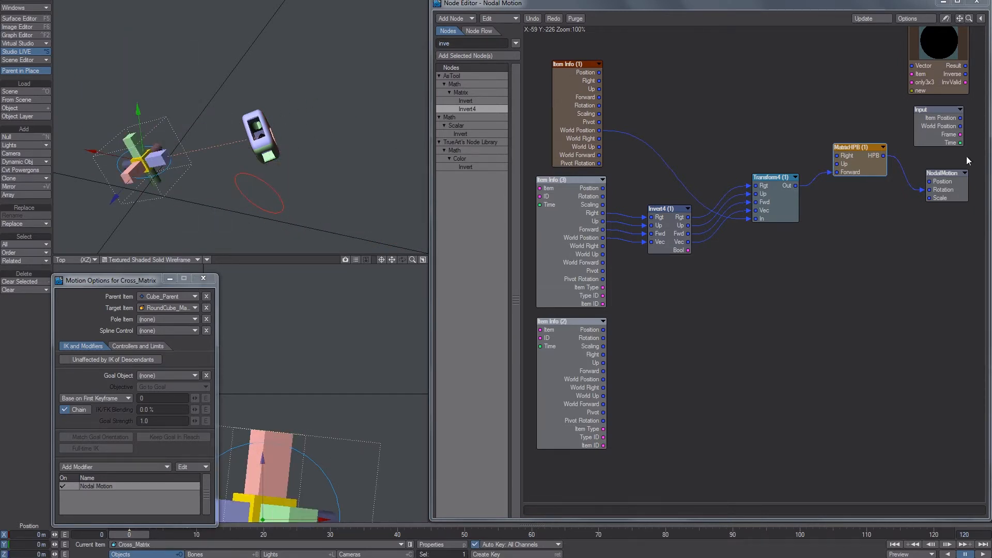
left_click(206, 308)
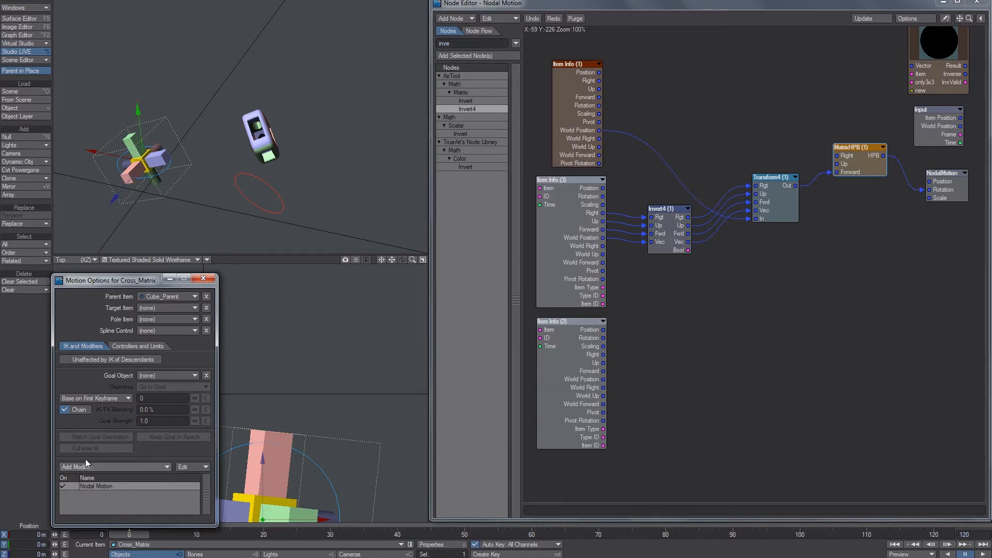
Step: Shift Invert4 (1) and Transform4 (1) closer to the Item Info nodes, and select Cube_Parent
left_click_drag(175, 214, 168, 119)
left_click_drag(214, 95, 228, 97, "alt")
left_click(289, 133)
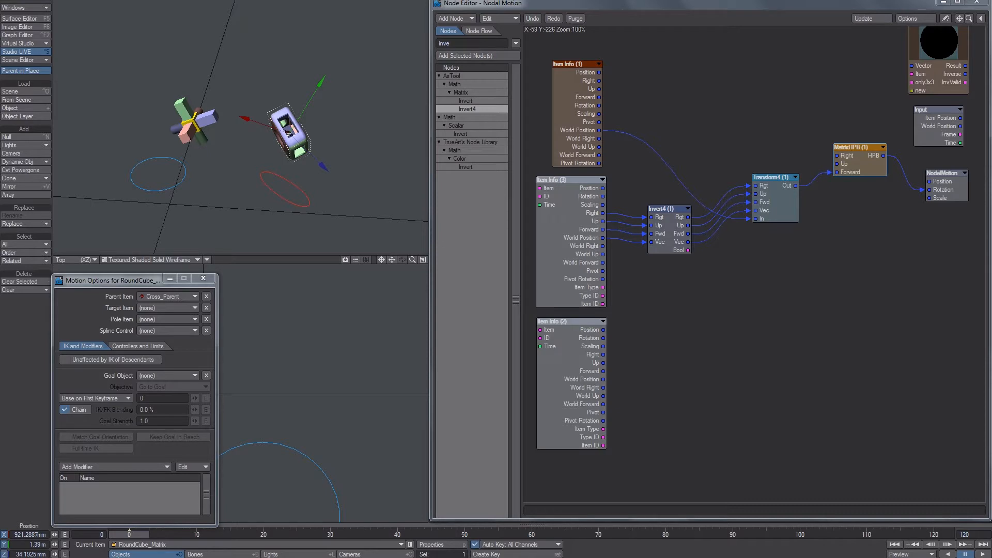
left_click_drag(671, 249, 655, 251)
left_click_drag(742, 201, 705, 205)
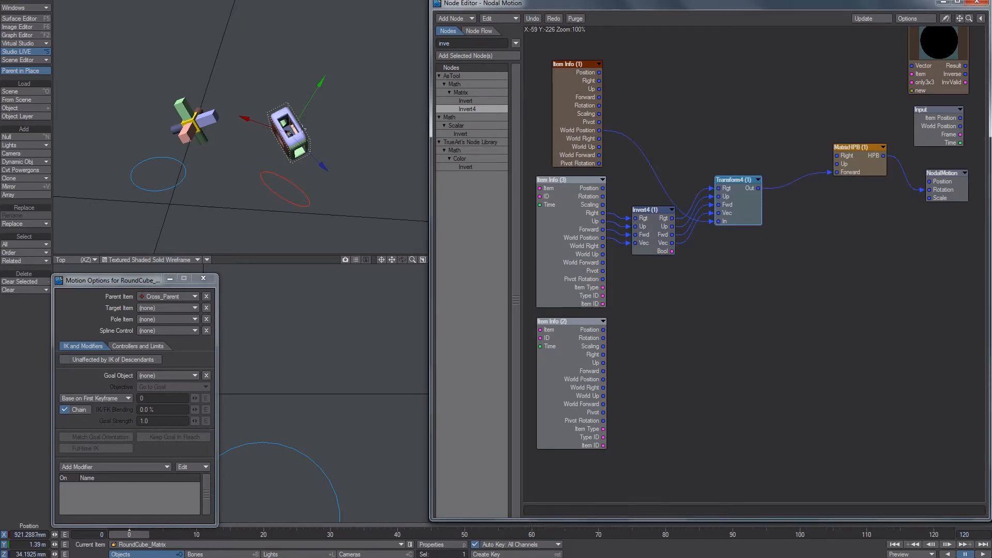
left_click(151, 116)
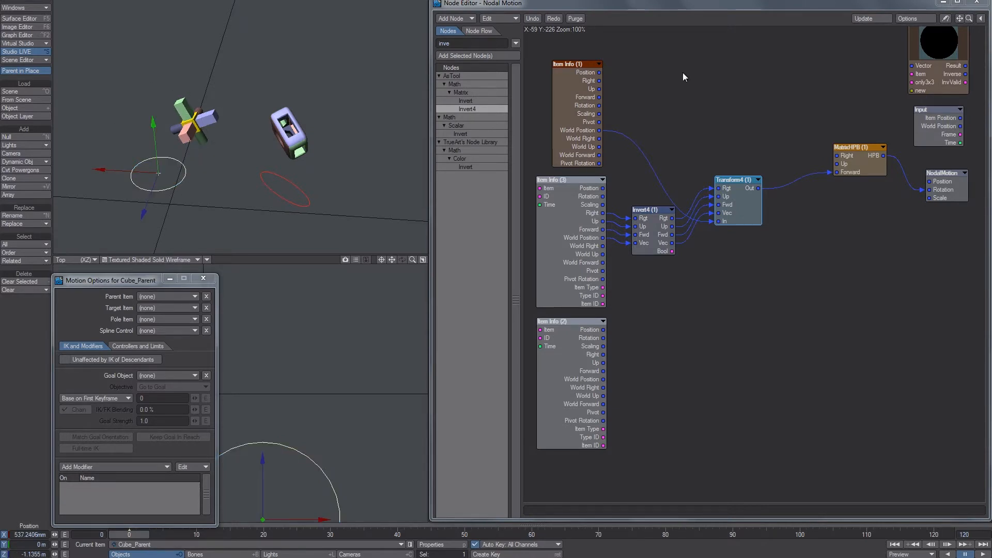
Step: Find the vector Subtract node by searching "sub" and add it below Transform4 (1)
key("BackSpace")
key("BackSpace")
key("BackSpace")
key("BackSpace")
type("sub")
left_click_drag(464, 183, 752, 253)
Step: Check Item Info (2)'s item settings and connect its Position output to Subtract (1)'s B
double_click(554, 362)
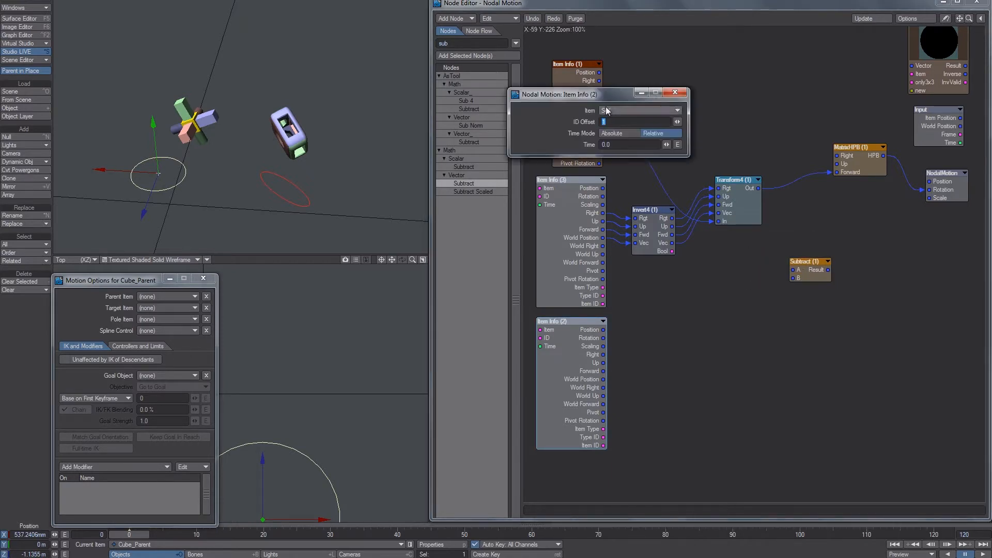
left_click(682, 91)
left_click_drag(602, 330, 793, 278)
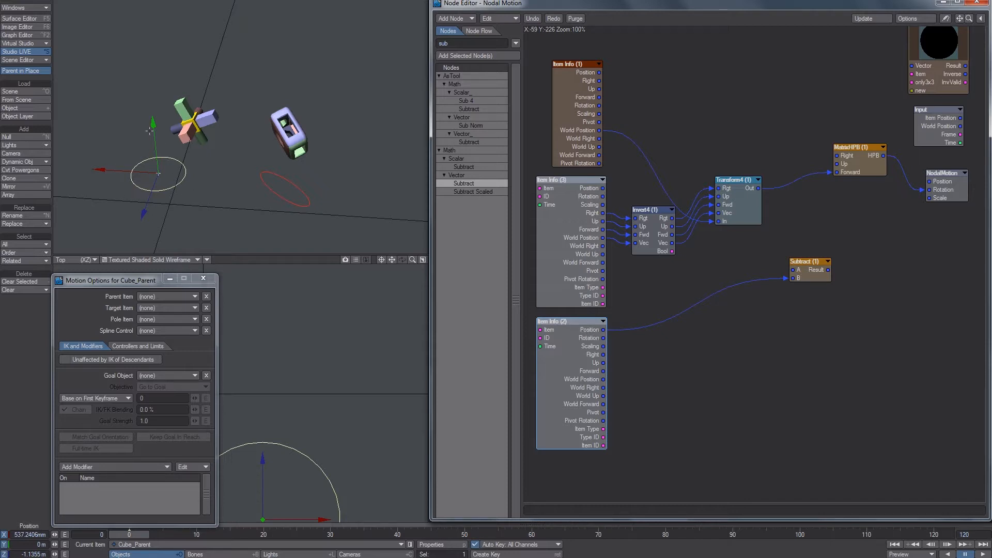
Step: Insert Subtract (1) between the nodes by connecting Transform4 (1)'s Out to A and its Result to MatrixHPB (1)'s Forward
left_click_drag(620, 209, 576, 224, "alt")
left_click_drag(760, 275, 757, 232)
left_click_drag(714, 203, 745, 240)
left_click_drag(912, 236, 827, 181)
left_click_drag(827, 181, 873, 193)
left_click_drag(780, 241, 845, 200)
Step: Test the aiming by moving Cross_Matrix and rotating Cube_Parent, and undo the last change
left_click(190, 117)
left_click_drag(191, 117, 222, 98)
left_click(158, 173)
key("y")
left_click_drag(158, 173, 186, 171)
key("h")
key("ctrl+z")
Step: Scale Cube_Parent unevenly to about 0.475, 1.048 and 0.918 on X, Y and Z
left_click(230, 109)
key("h")
left_click(184, 172)
left_click_drag(158, 173, 122, 173)
left_click(147, 308)
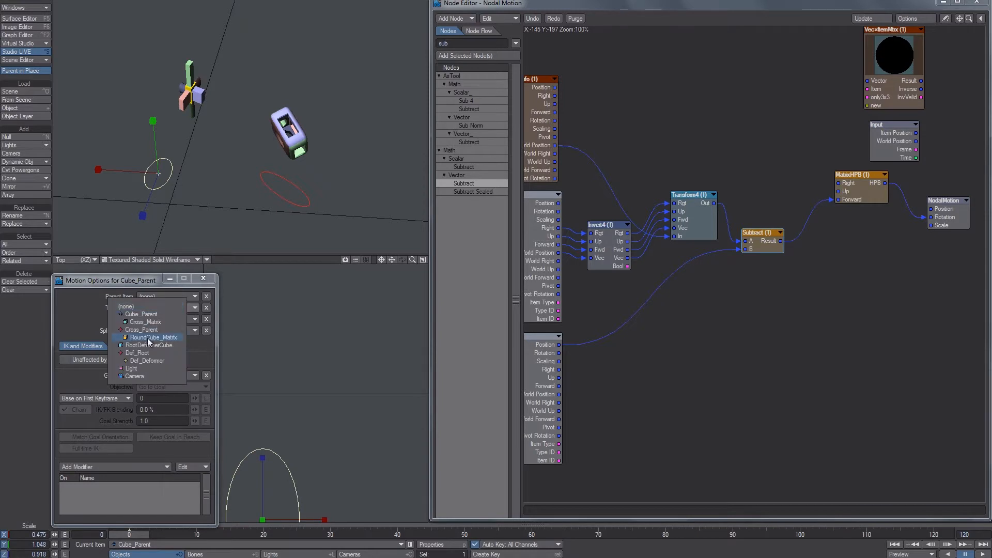
left_click(147, 338)
left_click(206, 308)
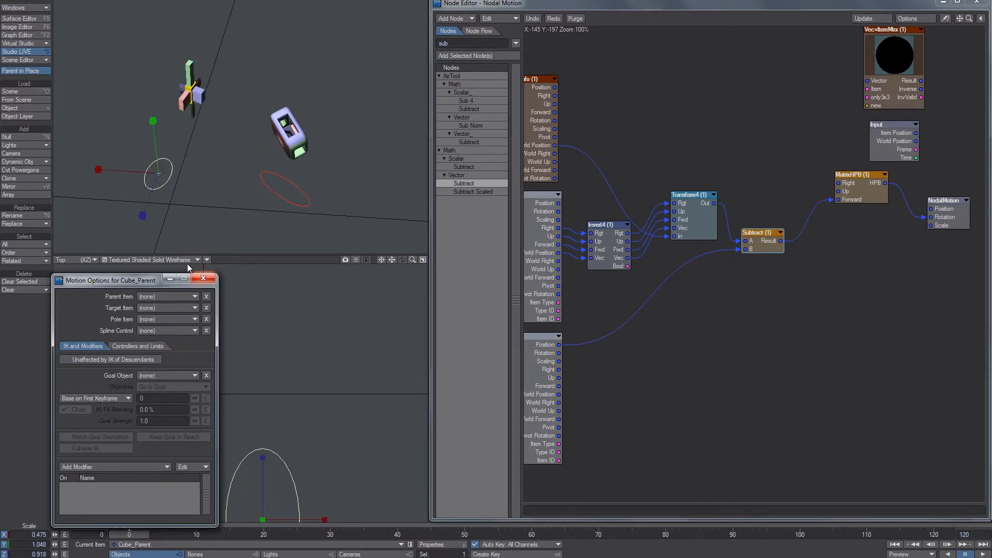
Step: Set RoundCube_Matrix as the target item of Cross_Matrix
key("Down")
left_click(190, 309)
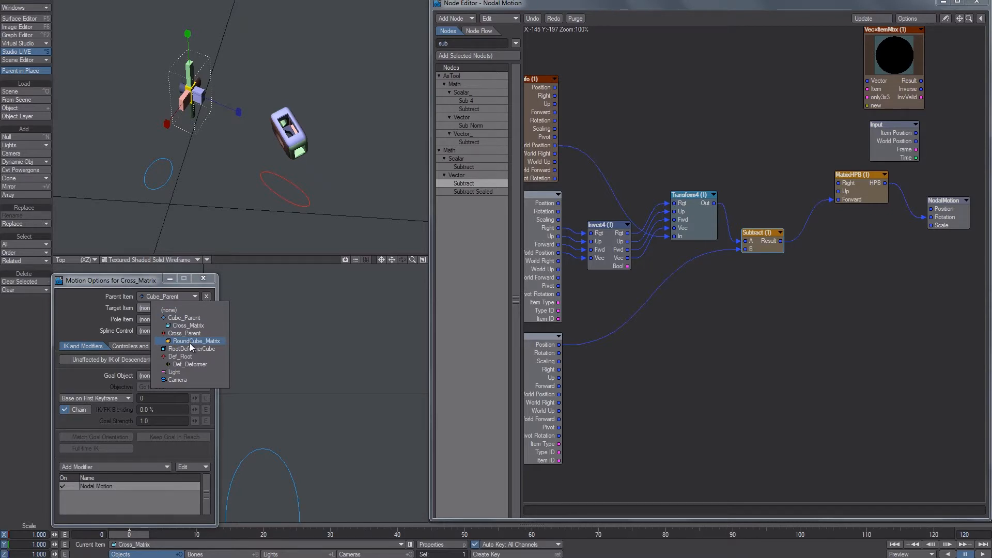
left_click(190, 341)
Step: Rotate Cube_Parent to test the targeting under uneven scale, and undo the last rotation
key("Up")
key("y")
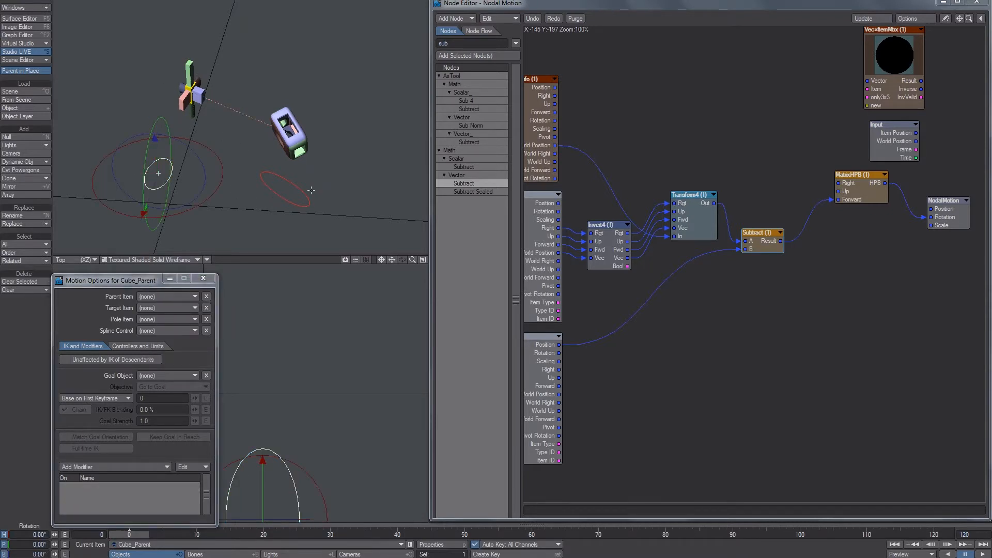
left_click_drag(295, 168, 330, 189)
key("ctrl+z")
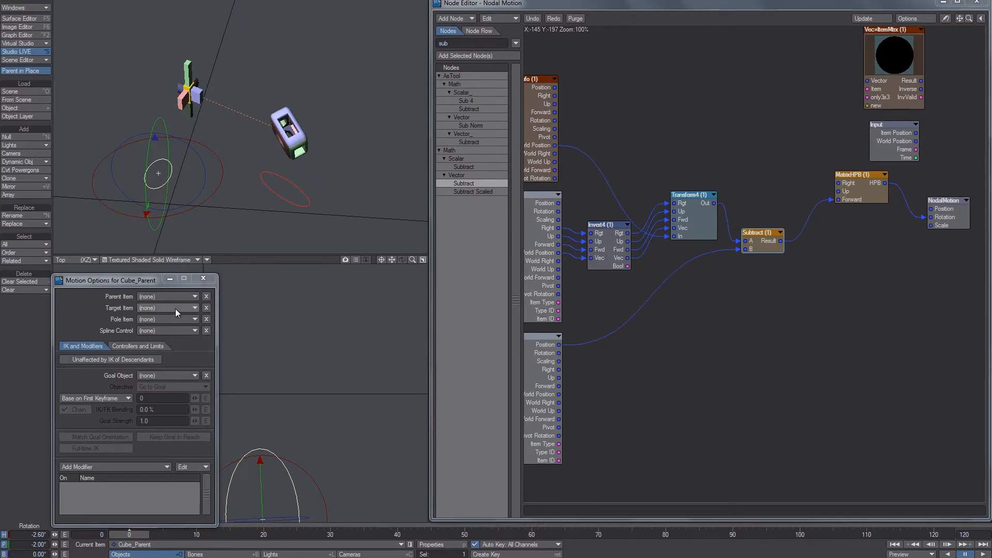
Step: Tidy the node network by repositioning Transform4 (1) and Invert4 (1)
left_click_drag(690, 217, 688, 214)
left_click_drag(603, 265, 588, 262)
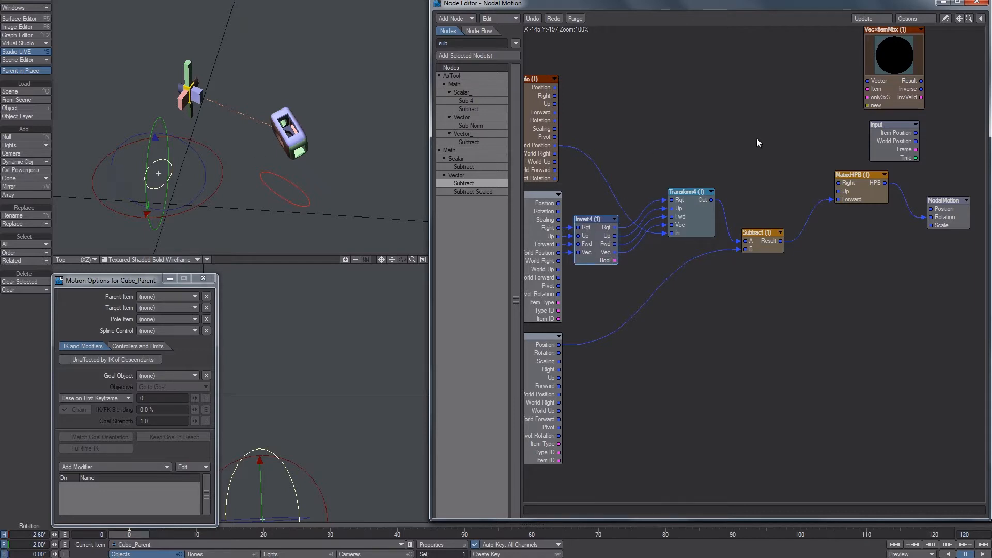
left_click_drag(687, 216, 689, 214)
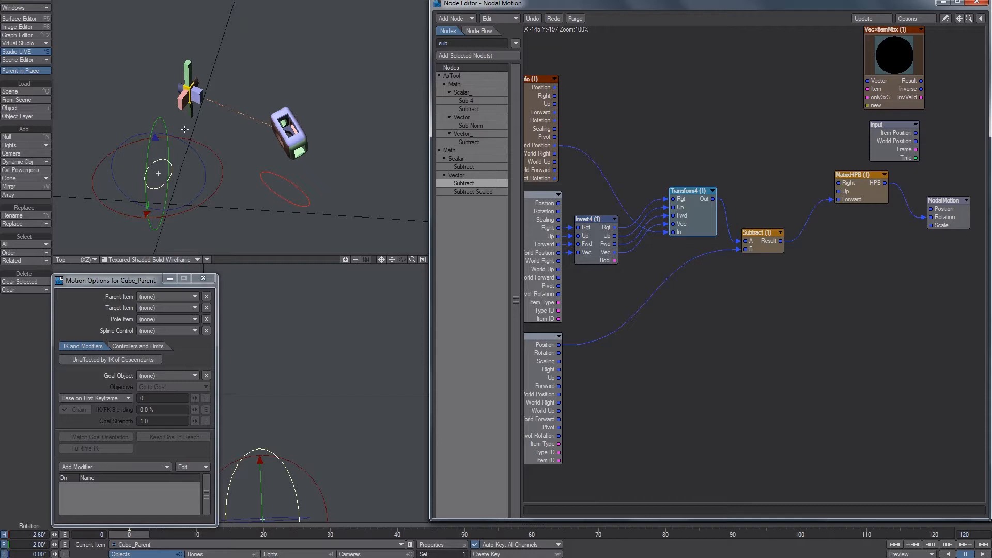
Step: Frame the deformer setup in the perspective view and select RootDeformerCube
left_click_drag(191, 159, 105, 150, "alt")
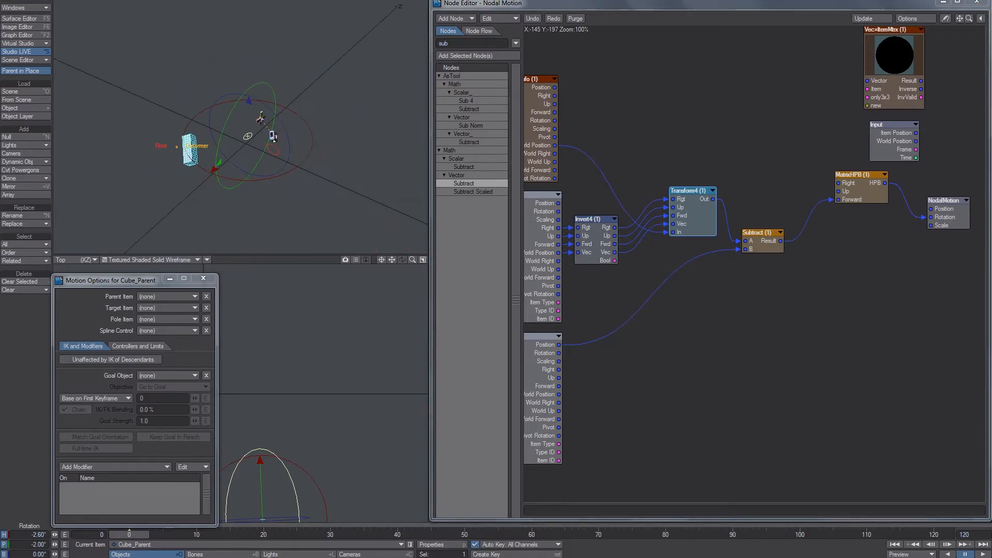
left_click(156, 159)
key("shift+a")
scroll(156, 159, "down", 5)
left_click_drag(156, 159, 254, 148, "alt")
left_click(255, 146)
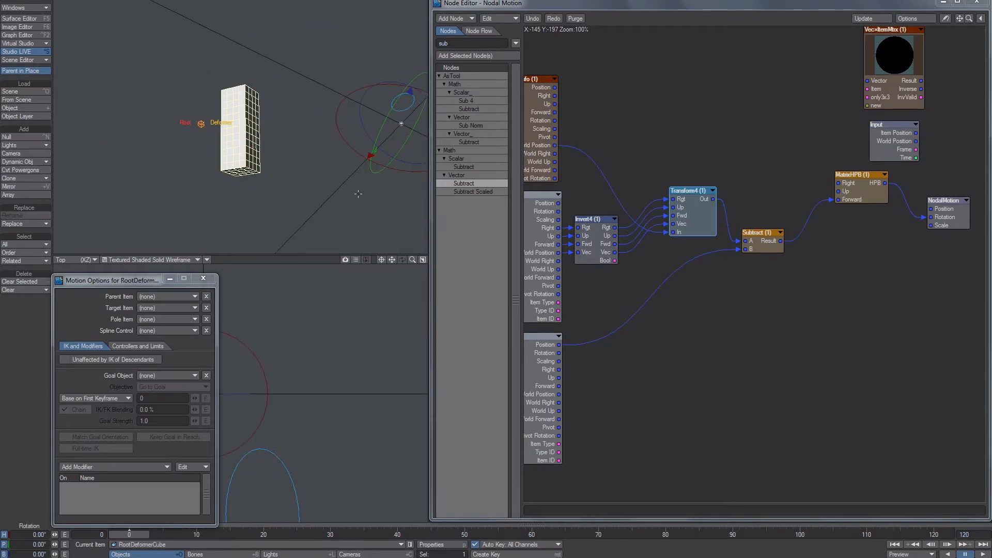
Step: Disable the Nodal Motion modifier on Cross_Matrix and undo the recent test transforms
left_click(335, 63)
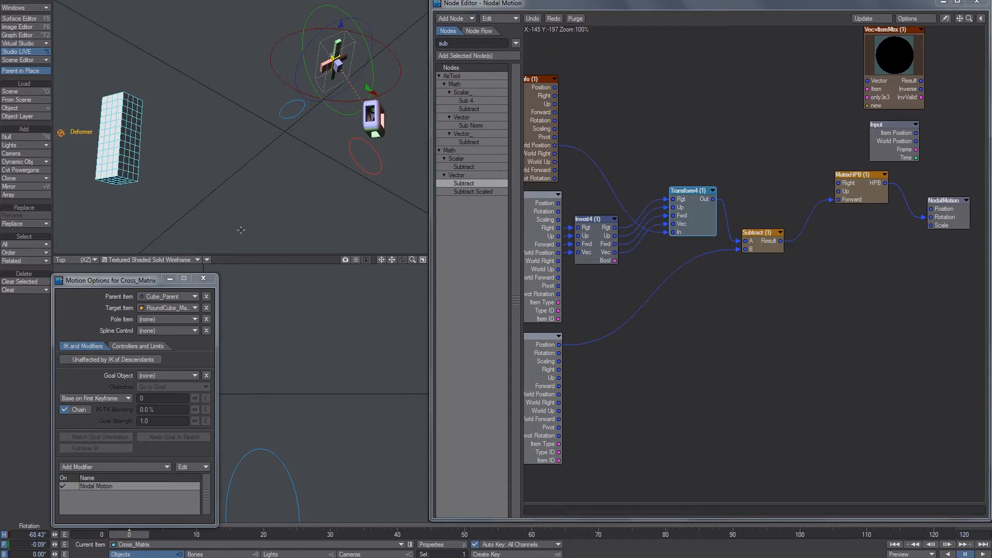
left_click(67, 486)
key("ctrl+z")
key("ctrl+z")
key("ctrl+z")
key("ctrl+z")
key("ctrl+z")
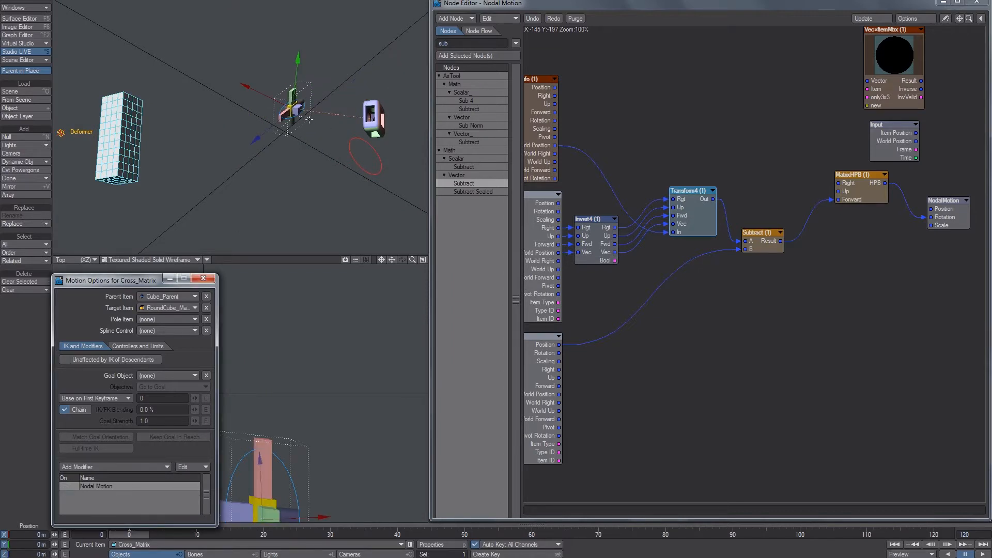
Step: Move Cube_Parent well away from the deformer setup, and select RootDeformerCube
key("t")
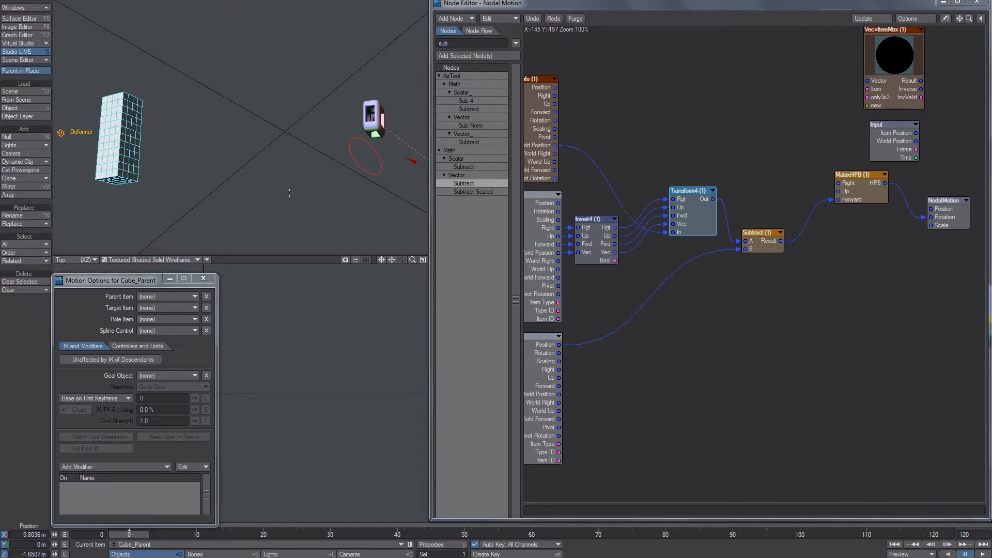
left_click_drag(366, 156, 450, 166)
left_click_drag(93, 146, 150, 153, "alt+shift")
left_click(151, 153)
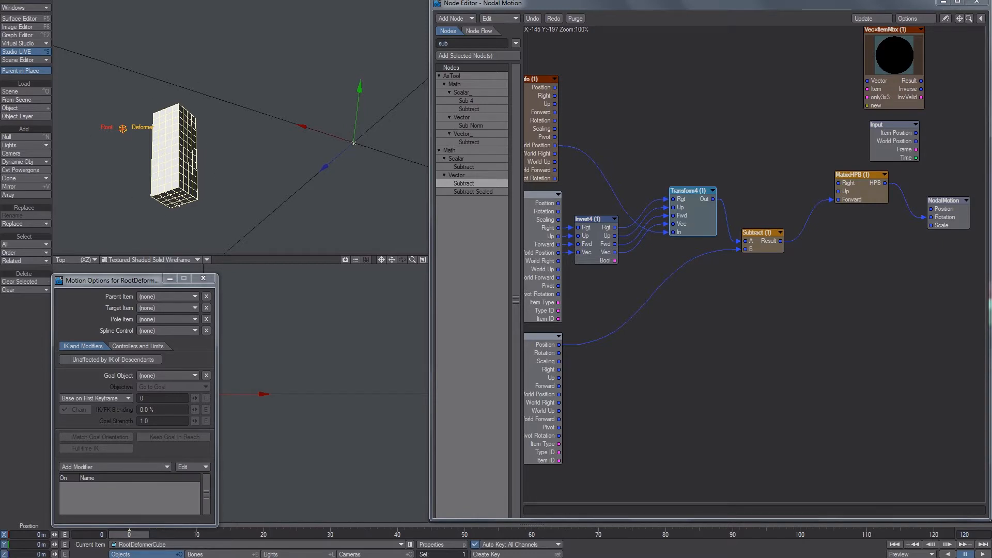
Step: Try rotating RootDeformerCube about the origin, and undo the rotation
key("y")
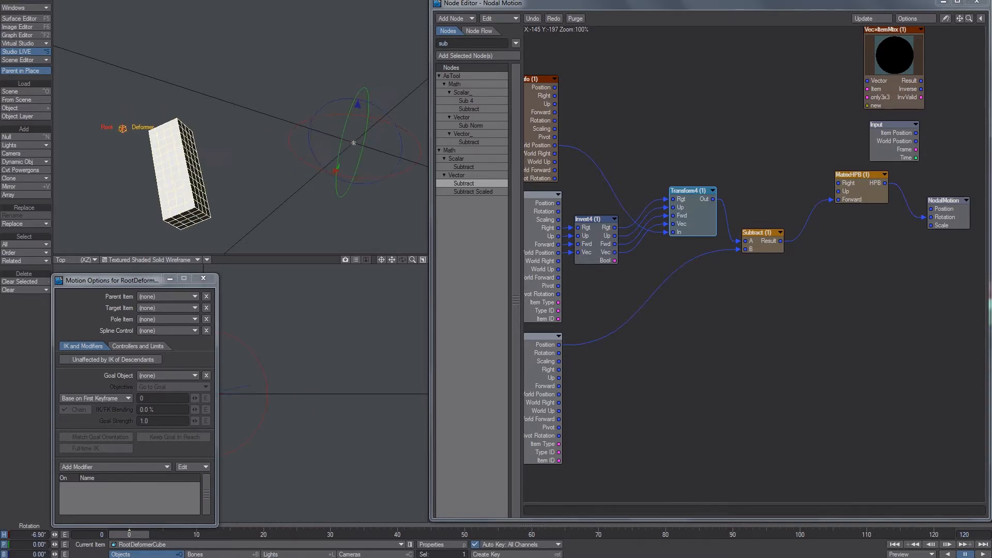
right_click_drag(285, 123, 325, 123)
key("ctrl+z")
left_click_drag(285, 123, 251, 117)
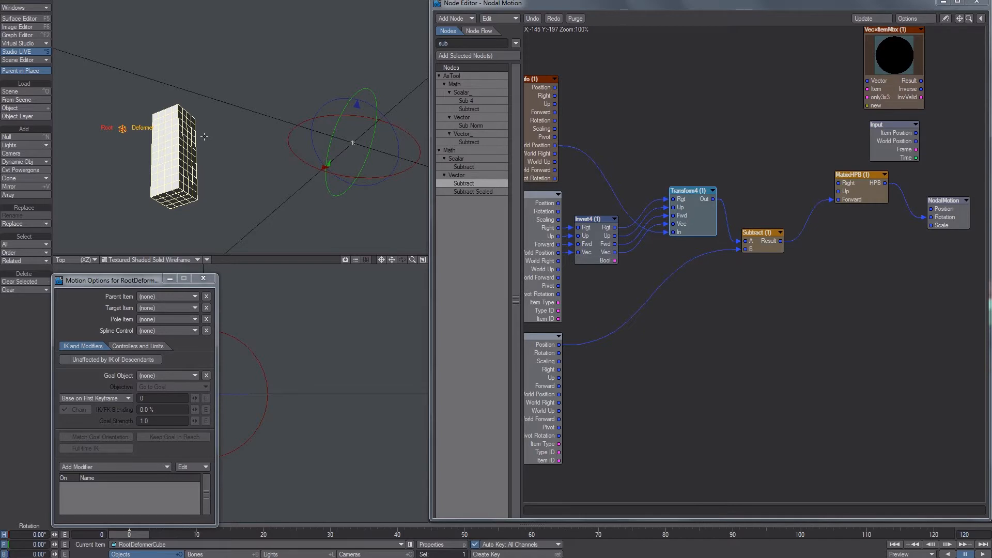
left_click_drag(217, 150, 190, 107, "alt")
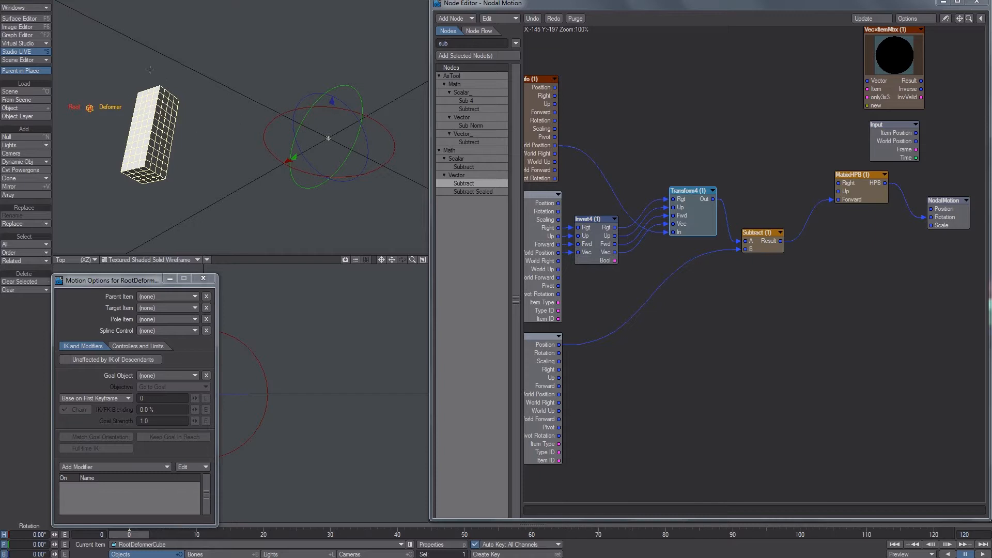
Step: Open RootDeformerCube's displacement node network from its object properties
key("t")
key("p")
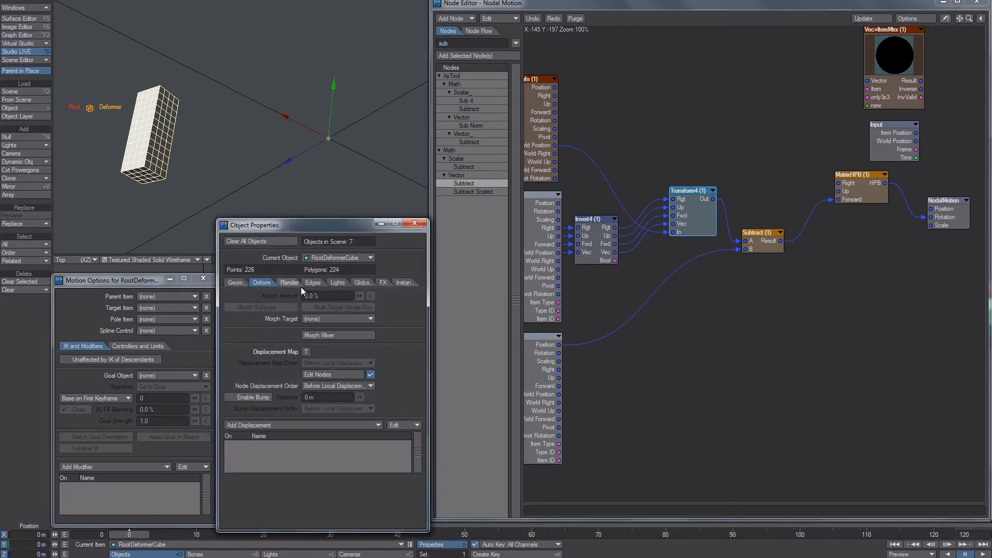
left_click(333, 374)
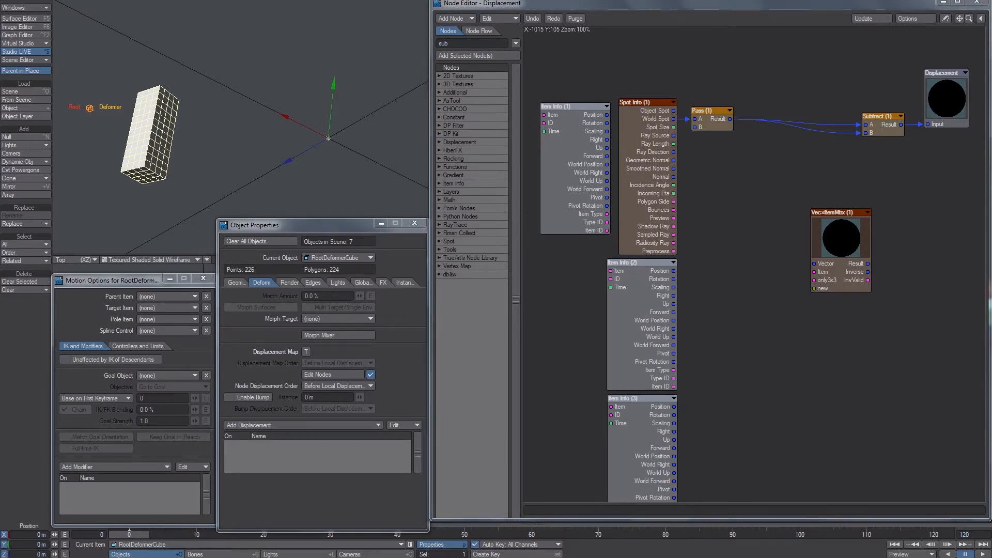
Step: Select Def_Deformer, Def_Root and RootDeformerCube in turn to examine the deformer setup
left_click(87, 134)
left_click(90, 109)
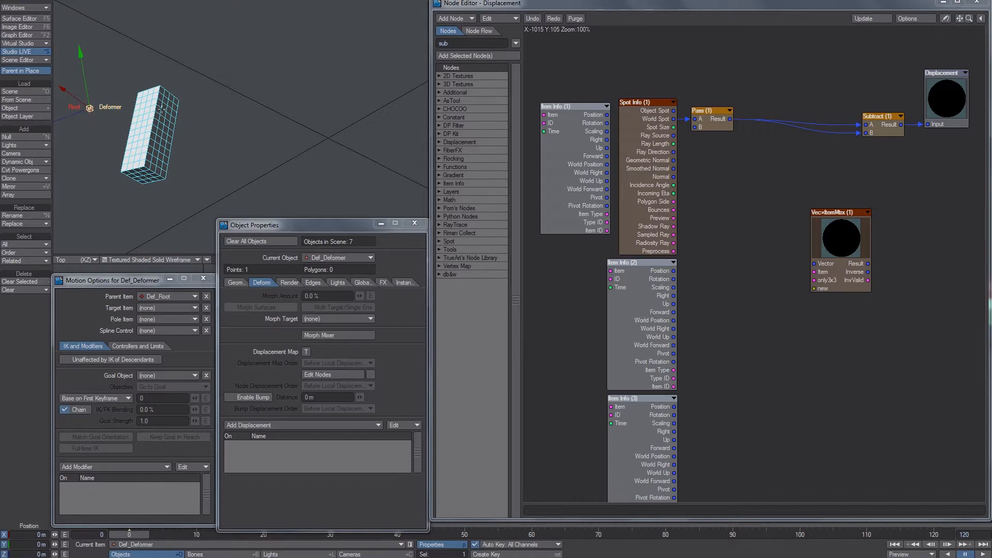
left_click(82, 114)
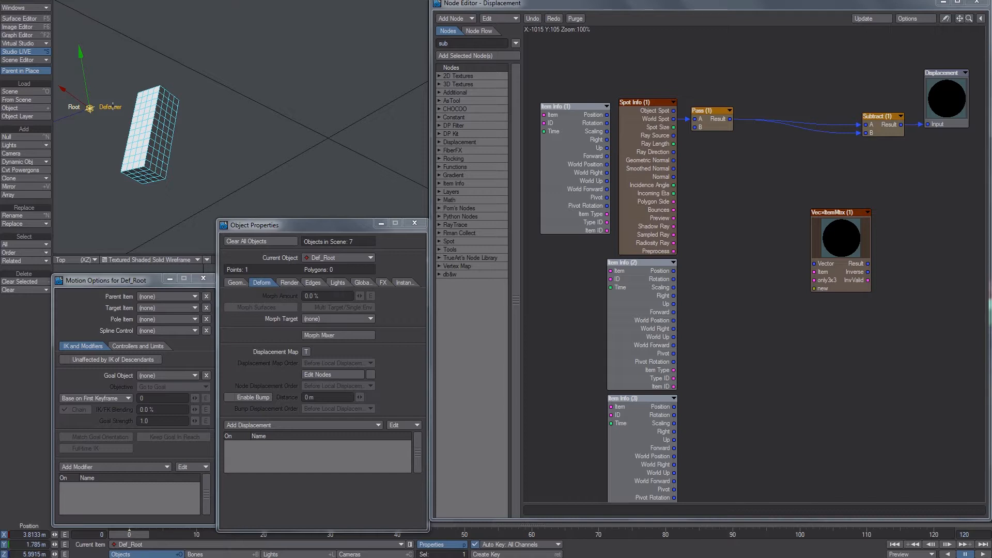
left_click(119, 158)
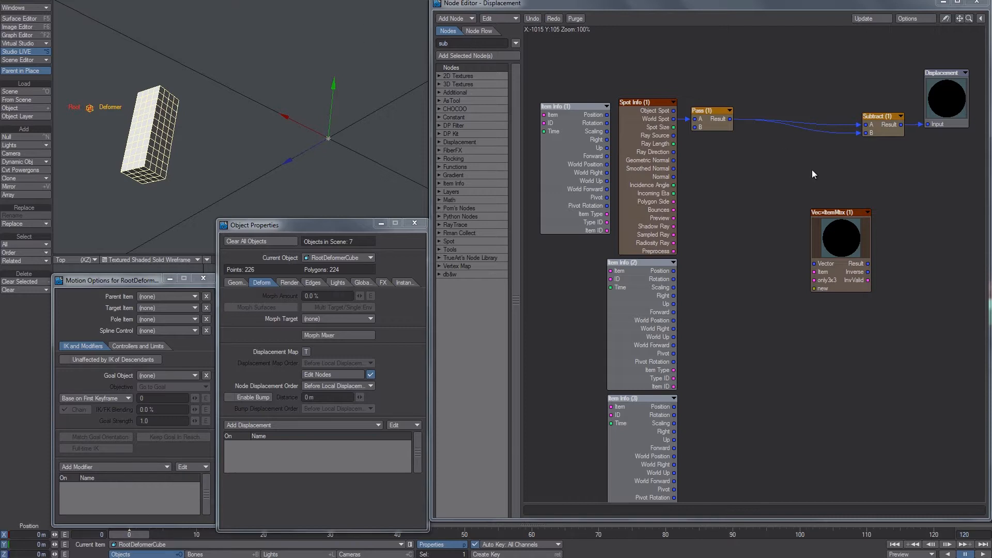
Step: Check which item Item Info (2) refers to, and select Def_Root in the perspective view
left_click_drag(812, 170, 777, 179, "alt")
double_click(621, 332)
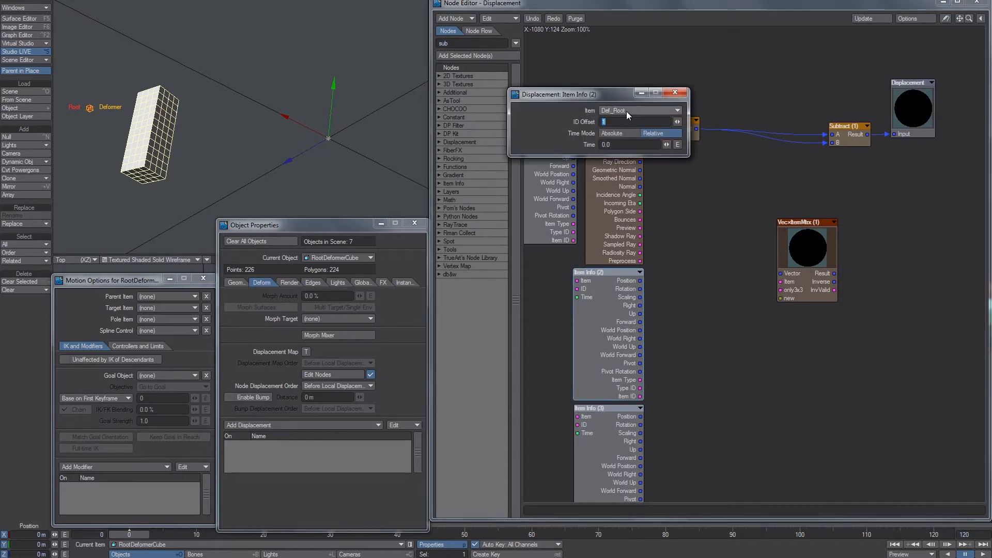
left_click(675, 93)
left_click(176, 65)
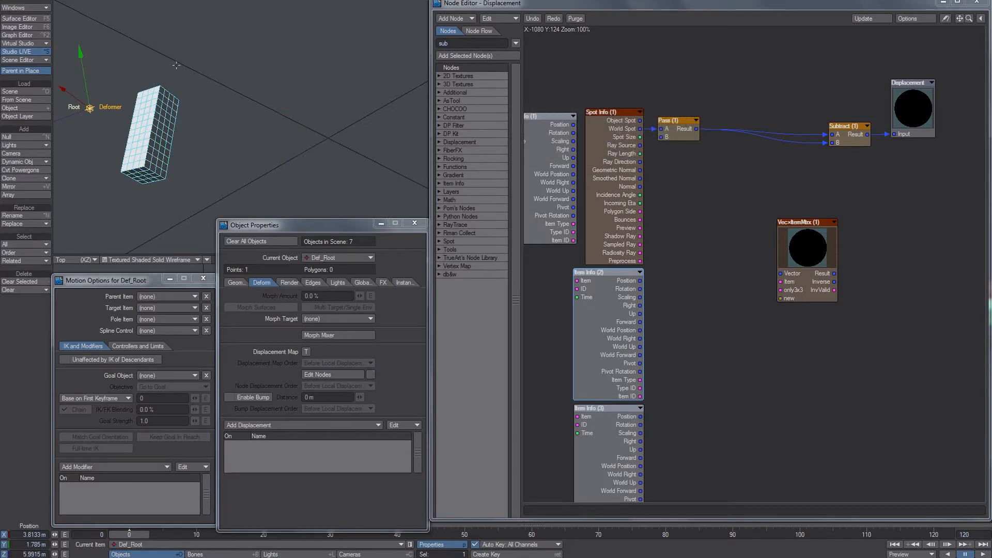
Step: Try moving, rotating and scaling RootDeformerCube, and undo all of these transforms
left_click(154, 130)
mouse_move(389, 157)
left_mouse_down()
mouse_move(406, 155)
mouse_move(383, 135)
mouse_move(380, 147)
mouse_move(392, 155)
left_mouse_up()
key("y")
key("h")
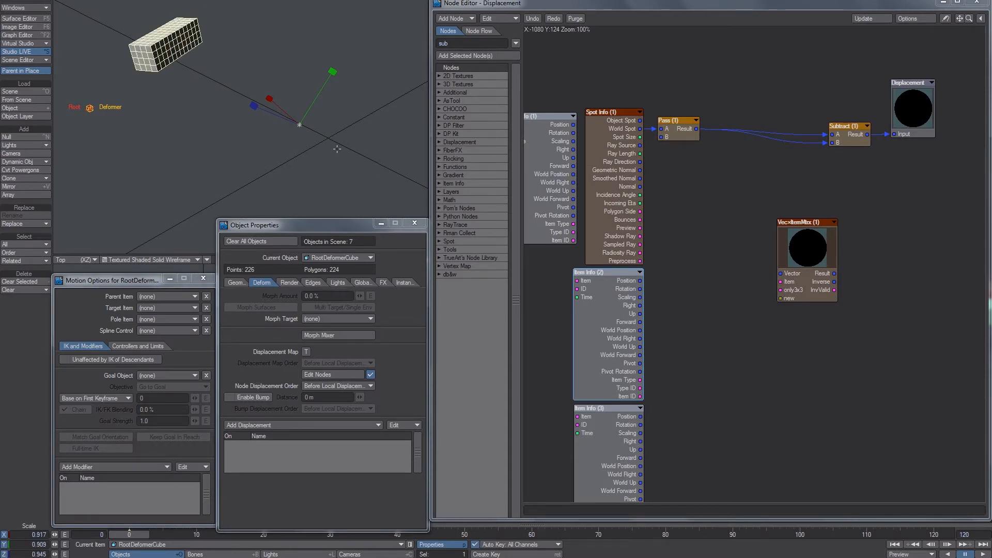
left_click_drag(327, 155, 336, 145)
key("ctrl+z")
key("ctrl+z")
key("ctrl+z")
key("ctrl+z")
key("ctrl+z")
key("ctrl+z")
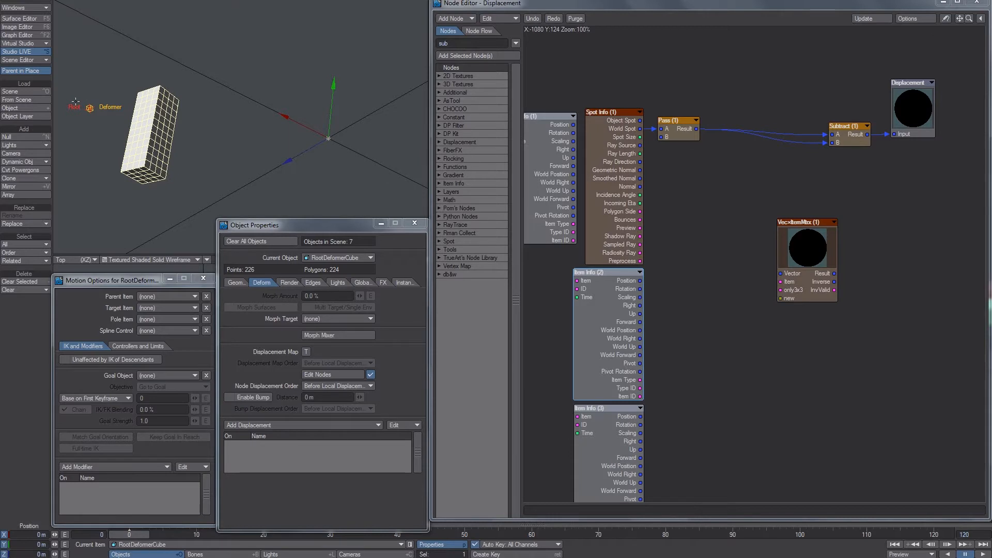
Step: Connect Item Info (2)'s Item ID and Pass (1)'s Result to Vec×ItemMtrx (1)'s Item and Vector, and its Result to Subtract (1)'s A
double_click(604, 317)
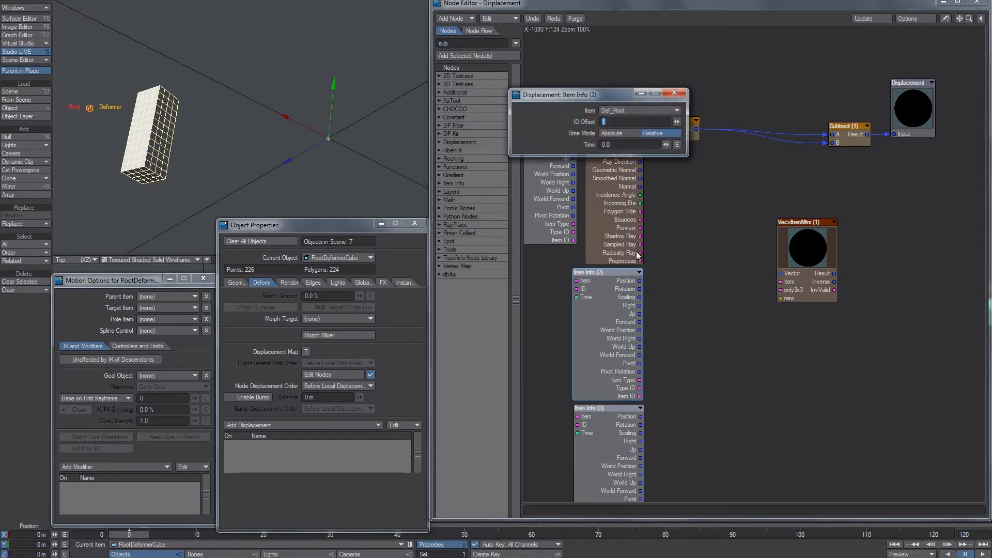
left_click(675, 93)
left_click_drag(640, 396, 793, 282)
left_click_drag(807, 261, 786, 261)
left_click_drag(697, 128, 899, 145)
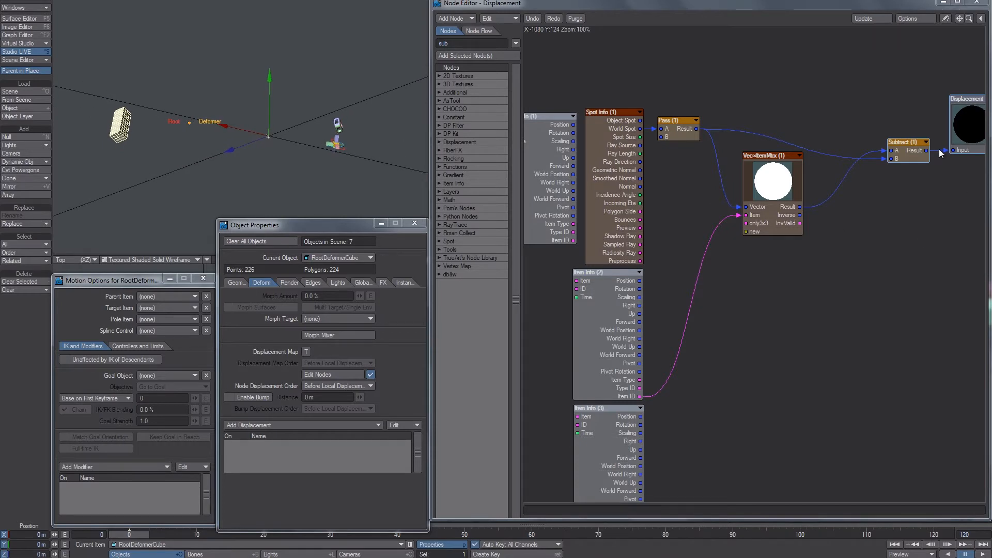
Step: Disconnect Subtract (1) from the Displacement input, and move Def_Root to about X 3.72 m, Y 815 mm, Z 4.15 m inside the cube
left_click_drag(942, 154, 940, 168)
mouse_move(269, 136)
left_mouse_down("alt")
mouse_move(248, 148)
mouse_move(266, 140)
left_mouse_up("alt")
scroll(233, 137, "up", 3)
left_click(141, 123)
left_click_drag(144, 107, 177, 101)
right_click_drag(177, 100, 177, 122)
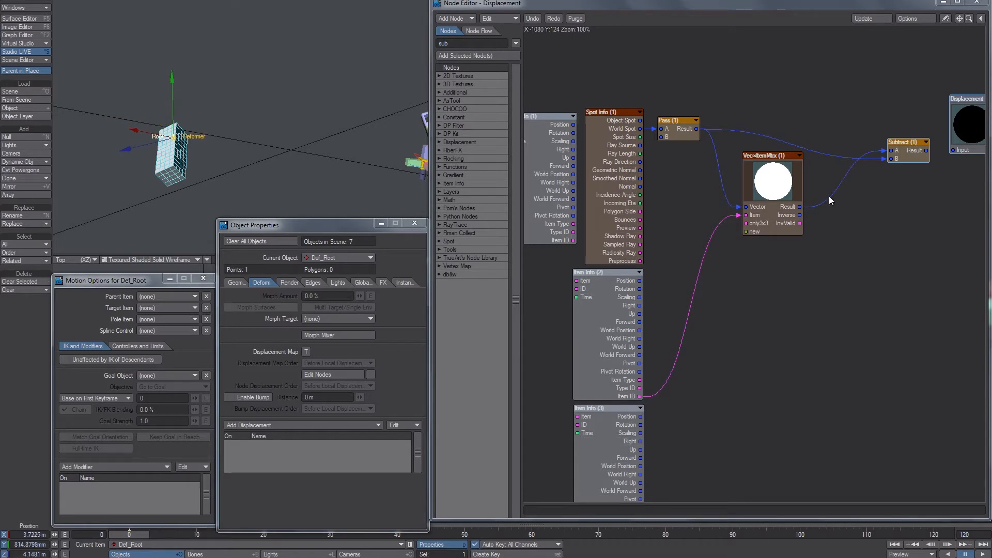
Step: Feed Vec×ItemMtrx (1)'s Inverse into Subtract (1)'s A, and move Def_Root to about X 4.40 m, Y 600 mm, Z 3.98 m
left_click_drag(800, 215, 891, 159)
left_click_drag(205, 115, 194, 115)
right_click_drag(194, 115, 194, 120)
key("shift+a")
left_click_drag(195, 120, 310, 116, "alt")
right_click_drag(310, 117, 310, 88)
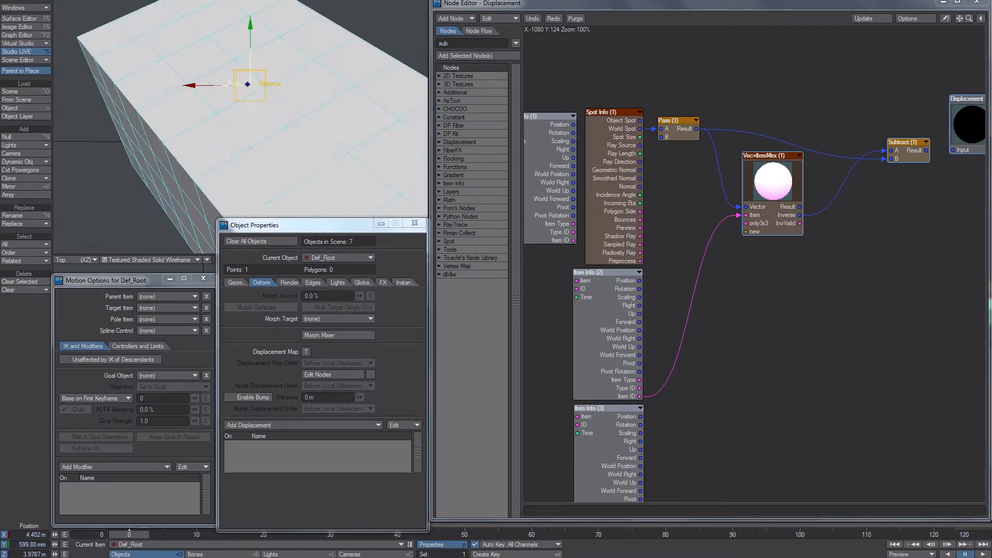
Step: Rotate Def_Root to line up with the cube's edges, and shift it to about X 4.34 m, Z 4.00 m
key("y")
left_click_drag(304, 121, 262, 148)
left_click_drag(262, 148, 160, 144, "alt")
left_click_drag(160, 145, 153, 151)
right_click_drag(153, 151, 97, 150)
left_click_drag(96, 151, 122, 72, "alt")
key("space")
key("t")
mouse_move(251, 87)
left_mouse_down()
mouse_move(260, 81)
mouse_move(289, 119)
mouse_move(274, 134)
mouse_move(228, 124)
mouse_move(215, 99)
mouse_move(264, 98)
left_mouse_up()
scroll(269, 129, "down", 5)
scroll(227, 106, "down", 4)
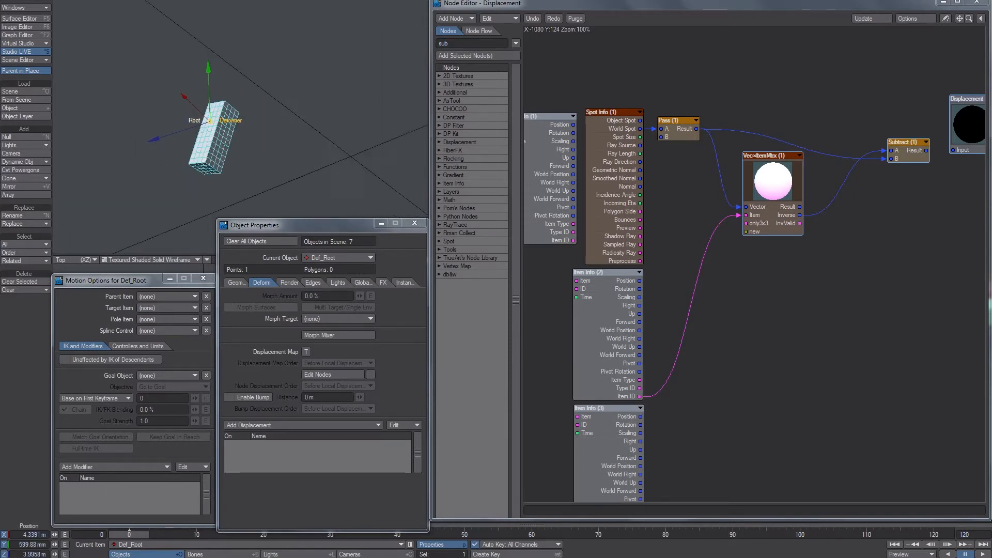
Step: Reconnect Subtract (1)'s Result to the Displacement node's Input and compare the cube with Def_Root
left_click_drag(209, 121, 244, 126, "alt")
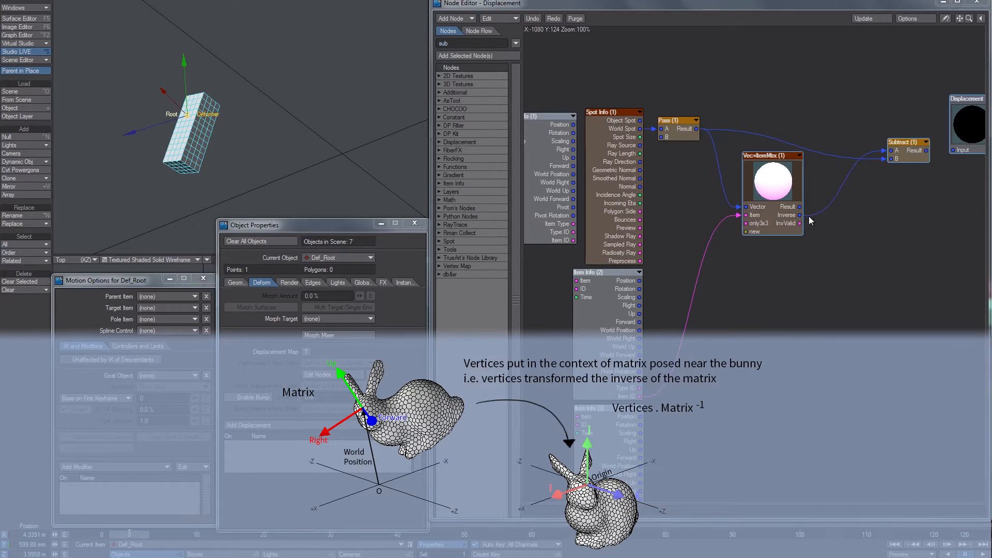
left_click_drag(927, 150, 968, 152)
mouse_move(258, 124)
left_mouse_down("alt")
mouse_move(217, 140)
mouse_move(258, 124)
left_mouse_up("alt")
left_click_drag(334, 120, 328, 117, "alt")
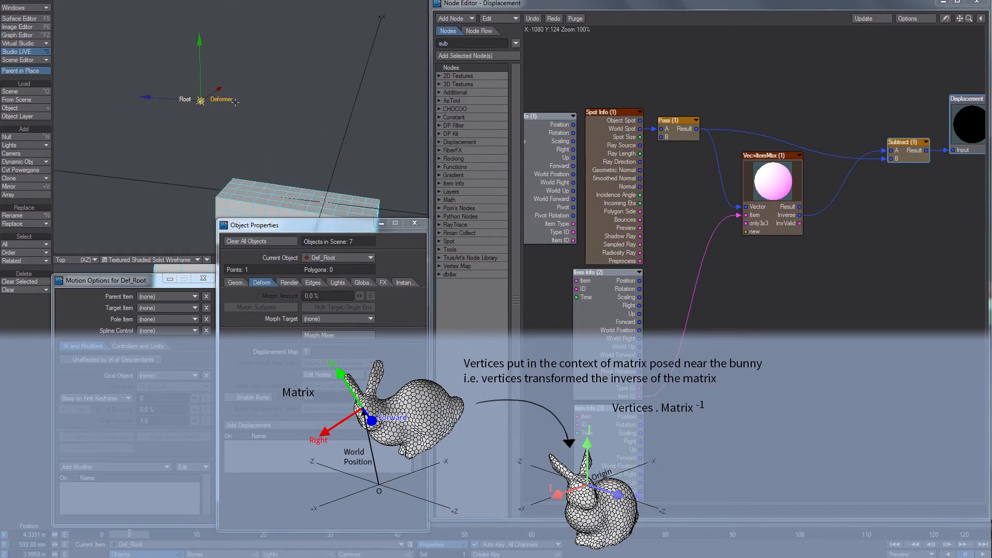
left_click_drag(243, 190, 109, 74, "alt")
left_click_drag(340, 150, 337, 161, "alt")
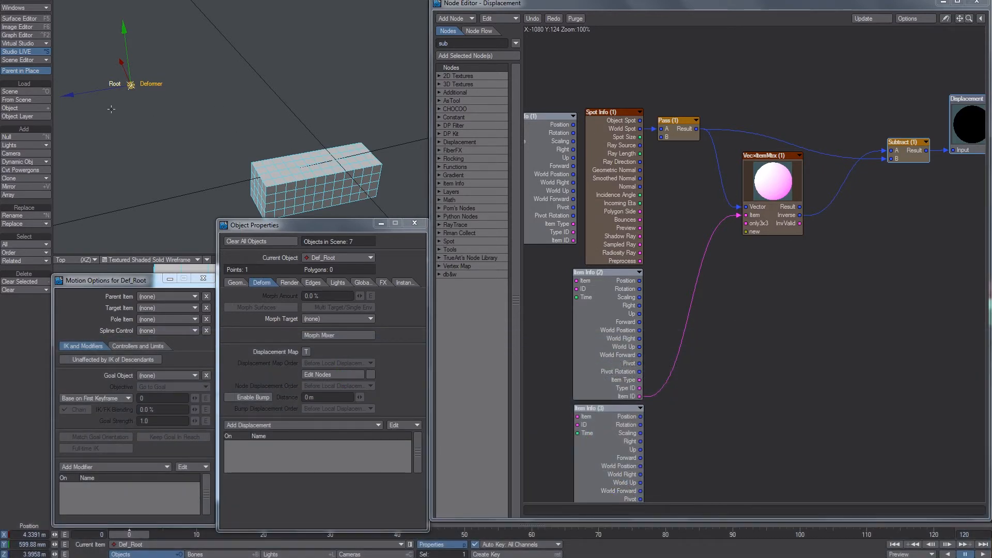
left_click_drag(111, 109, 132, 104, "alt")
Step: Change the coordinate system so the transform handles follow Def_Root's own axes
key("space")
key("space")
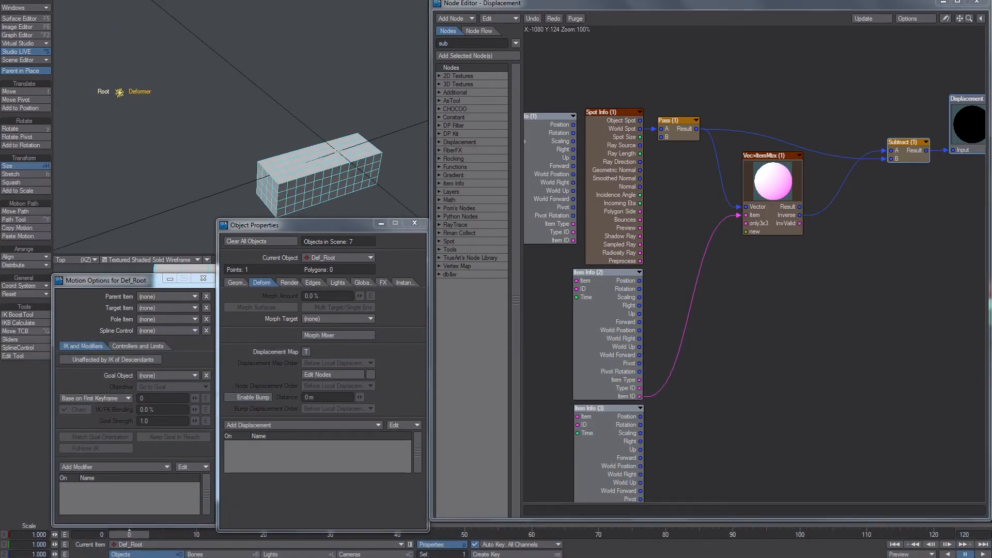
left_click(23, 287)
left_click(28, 305)
key("space")
key("space")
Step: Move and rotate Def_Root with the displacement active, placing it at about X 3.80 m, Y 204 mm, Z 4.51 m
mouse_move(103, 134)
left_mouse_down()
mouse_move(98, 127)
mouse_move(98, 145)
left_mouse_up()
left_click_drag(115, 103, 107, 66)
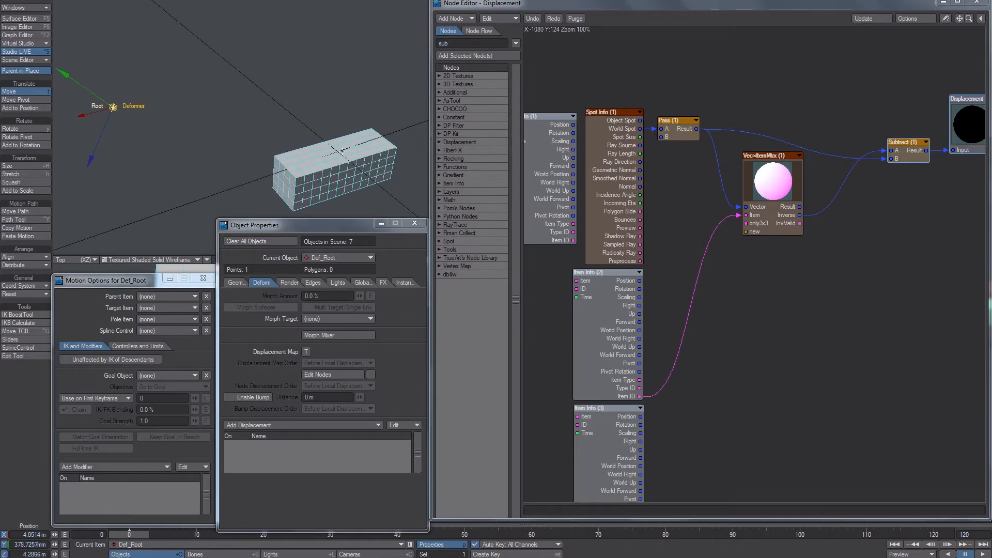
left_click_drag(342, 128, 333, 151)
key("y")
mouse_move(169, 108)
left_mouse_down()
mouse_move(192, 117)
mouse_move(176, 107)
left_mouse_up()
mouse_move(213, 76)
right_mouse_down()
mouse_move(238, 76)
mouse_move(212, 76)
right_mouse_up()
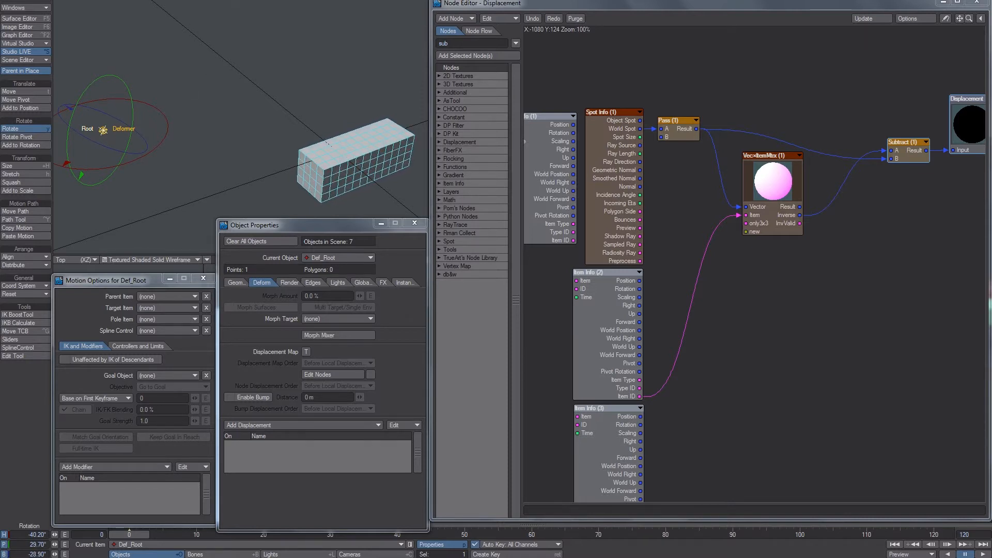
key("t")
mouse_move(328, 172)
left_mouse_down()
mouse_move(328, 158)
mouse_move(318, 185)
mouse_move(333, 163)
left_mouse_up()
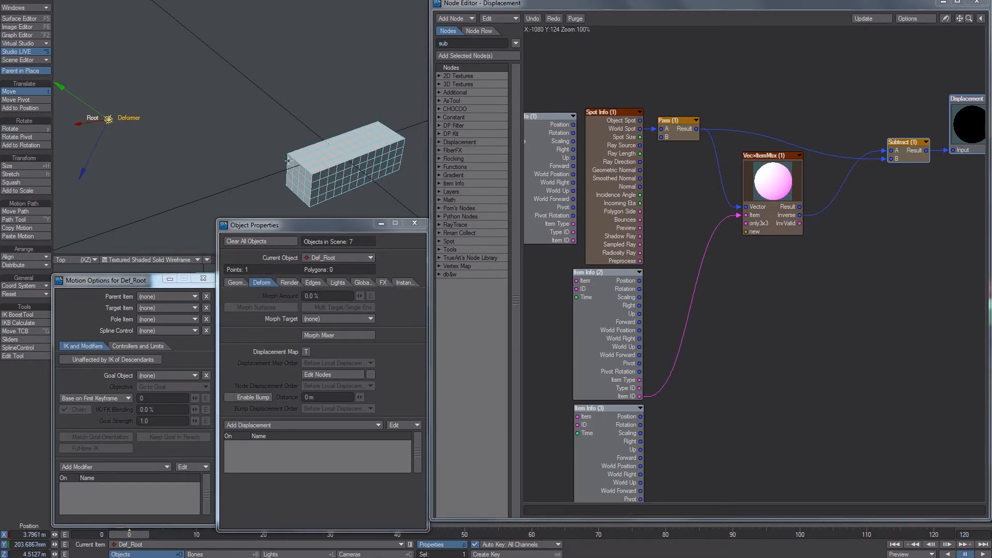
Step: Temporarily disconnect Subtract (1) from the Displacement input to compare the cube's original placement, and reconnect it
left_click_drag(262, 126, 228, 126, "alt")
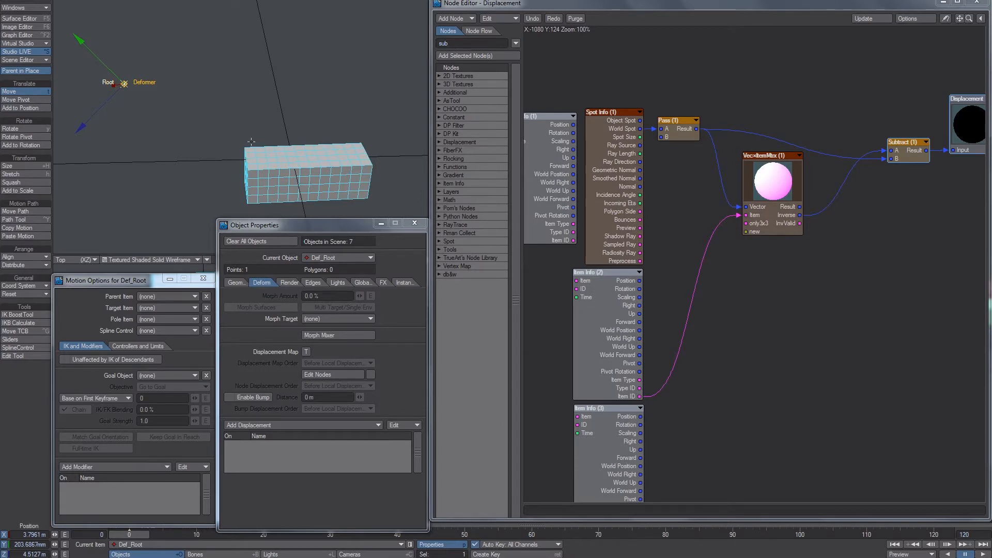
left_click_drag(946, 150, 948, 168)
left_click_drag(237, 93, 224, 96, "alt")
left_click_drag(106, 86, 336, 166, "alt")
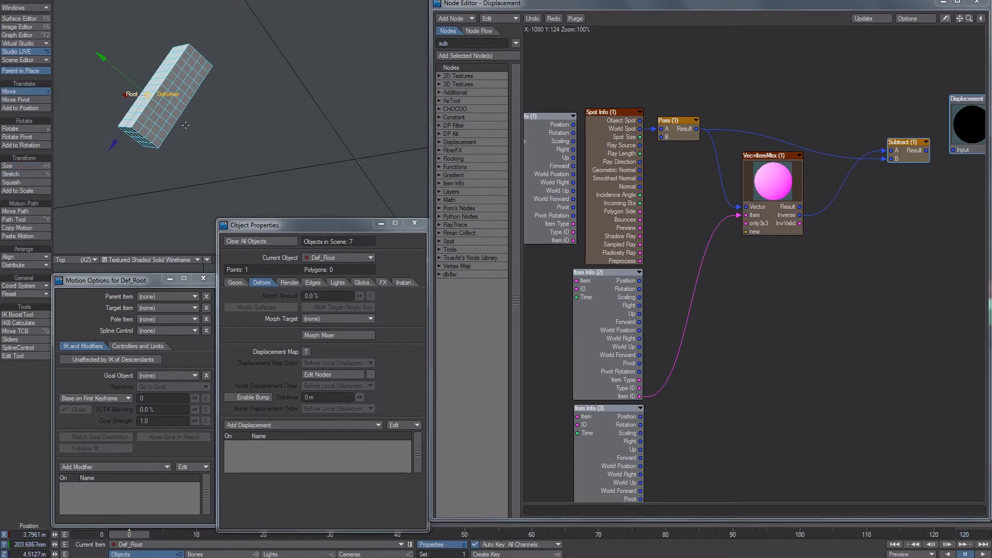
left_click_drag(927, 150, 958, 150)
left_click_drag(286, 168, 270, 109, "alt")
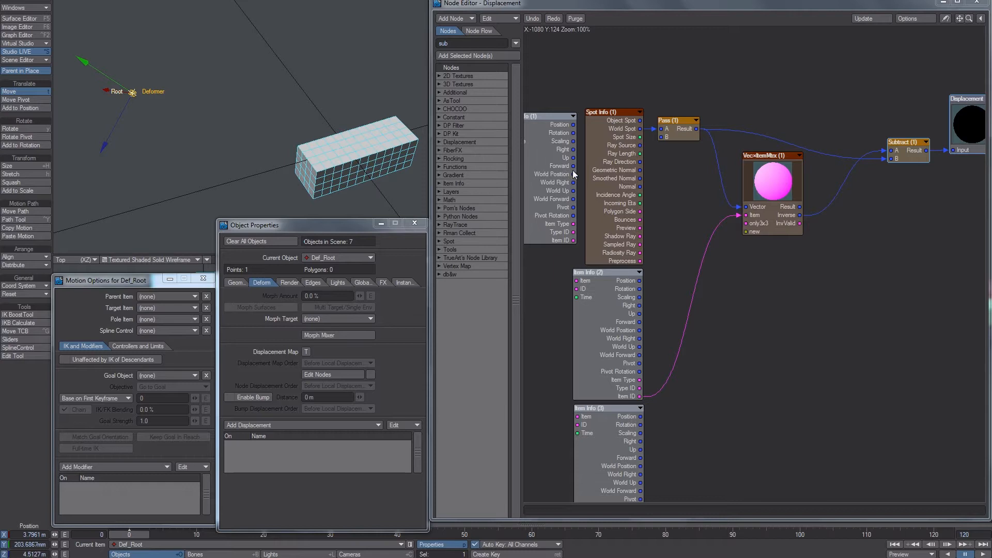
Step: Shift the Vec×ItemMtrx (1) node down slightly, and select Def_Deformer and Def_Root in turn to compare them
left_click_drag(756, 205, 751, 225)
left_click(132, 92)
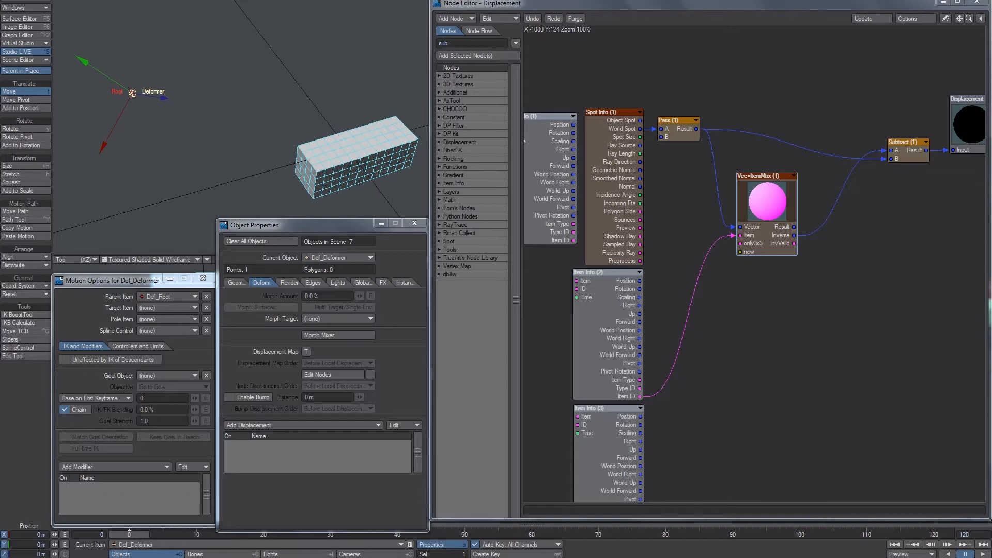
left_click(123, 94)
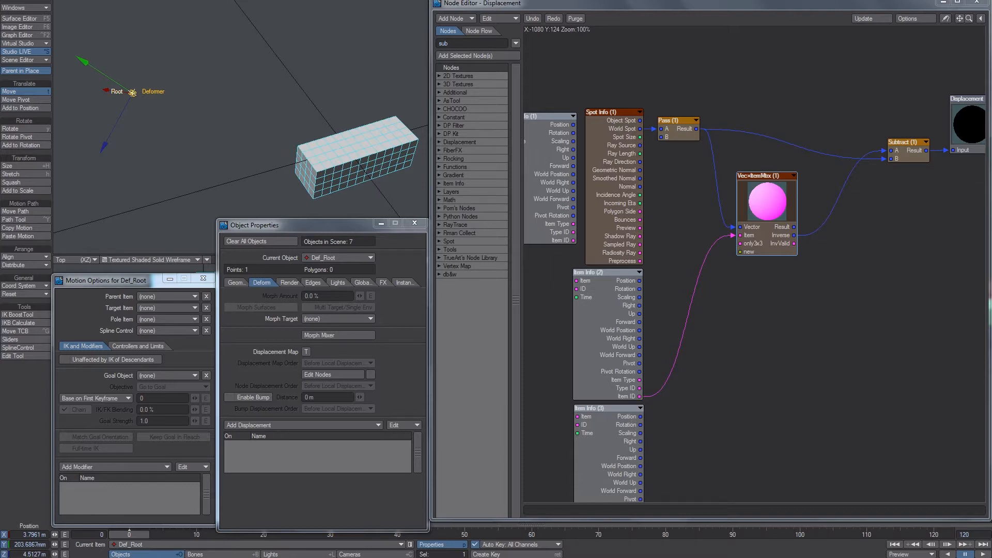
scroll(94, 80, "up", 4)
scroll(95, 79, "down", 3)
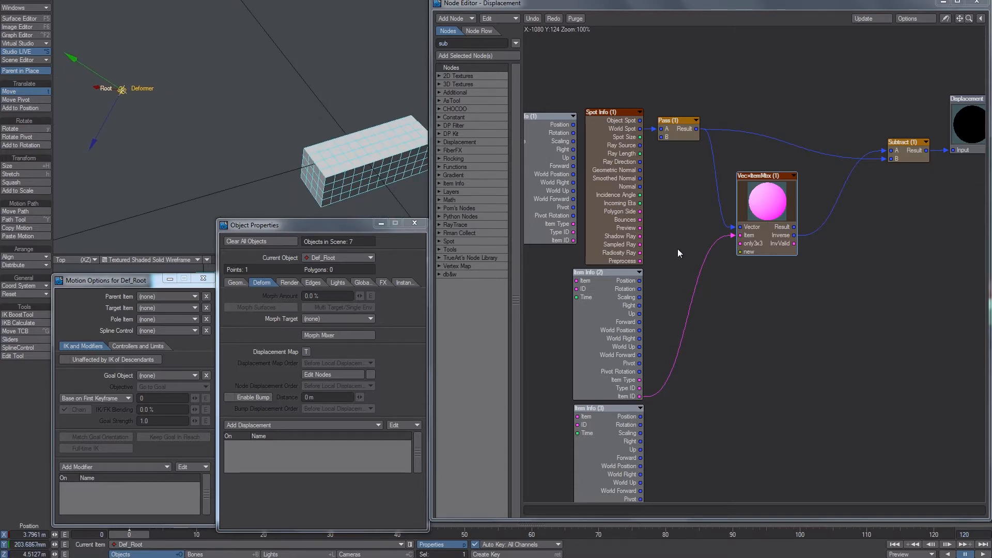
Step: Move Subtract (1) and Displacement farther from Vec×ItemMtrx (1), and check which item Item Info (3) refers to
left_click_drag(864, 192, 776, 200, "alt")
left_click_drag(873, 157, 864, 157)
left_click_drag(829, 159, 841, 156, "shift")
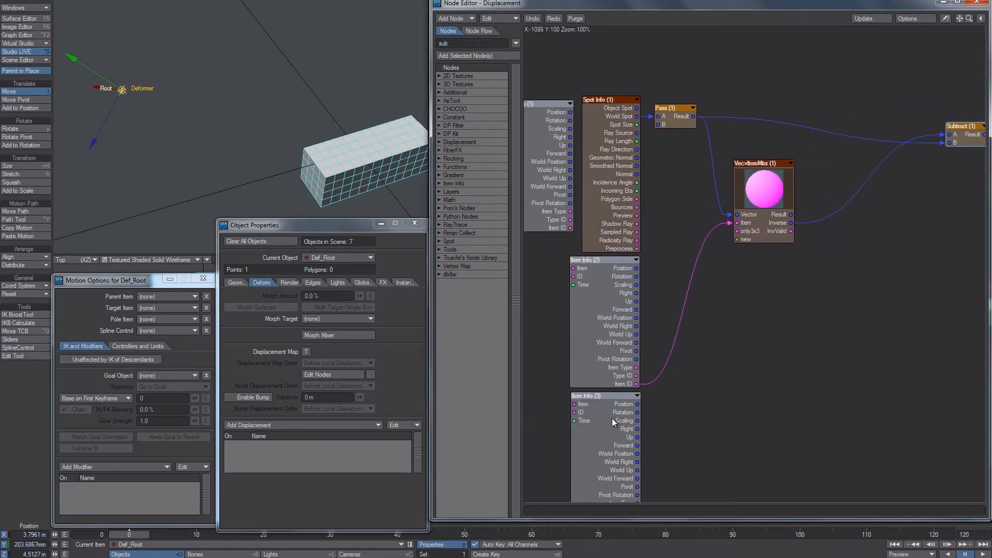
double_click(612, 418)
left_click(674, 92)
Step: Duplicate the Vec×ItemMtrx (1) node and place the copy between it and Subtract (1)
left_click_drag(780, 200, 779, 212)
key("ctrl+c")
key("ctrl+v")
left_click_drag(776, 276, 881, 322)
Step: Connect Vec×ItemMtrx (1)'s Inverse and Item Info (3)'s Item ID to Vec×ItemMtrx (2)'s Vector and Item, and its Result to Subtract (1)'s A
left_click_drag(645, 482, 735, 337, "alt")
left_click_drag(760, 286, 765, 269)
left_click_drag(794, 321, 917, 216)
Step: Select Def_Deformer and reset its heading rotation to 0°
left_click_drag(204, 90, 237, 123, "alt")
left_click(237, 123)
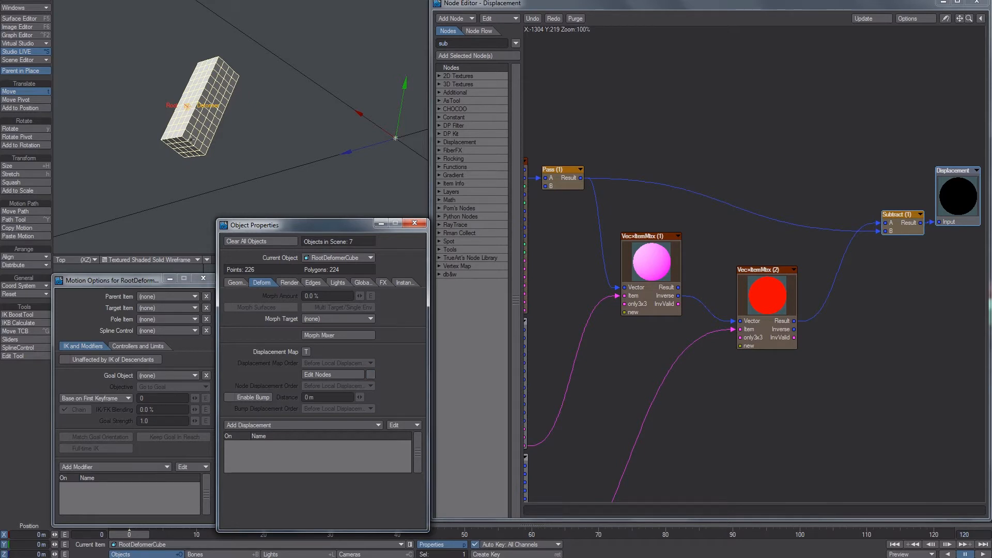
left_click(206, 106)
key("y")
left_click(30, 534)
type("-")
key("Return")
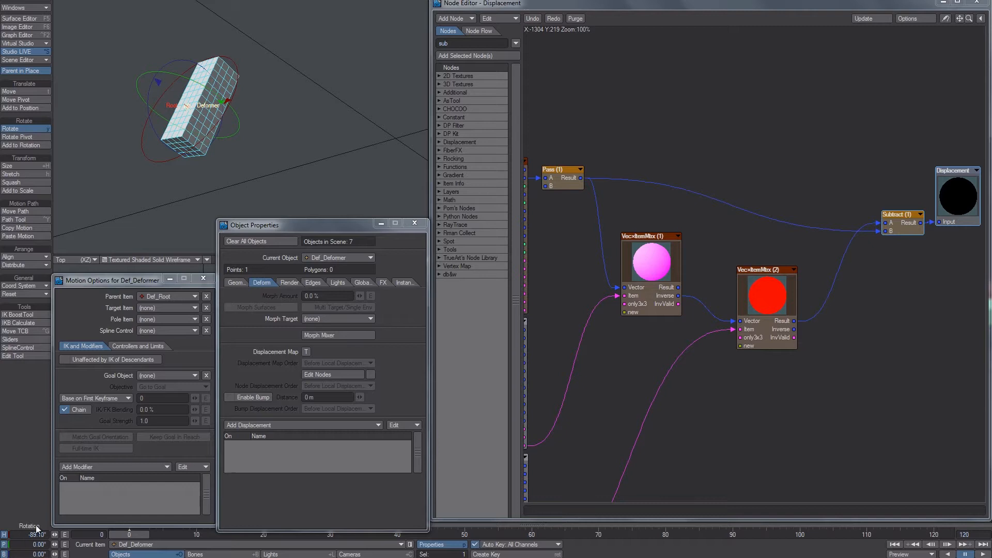
key("t")
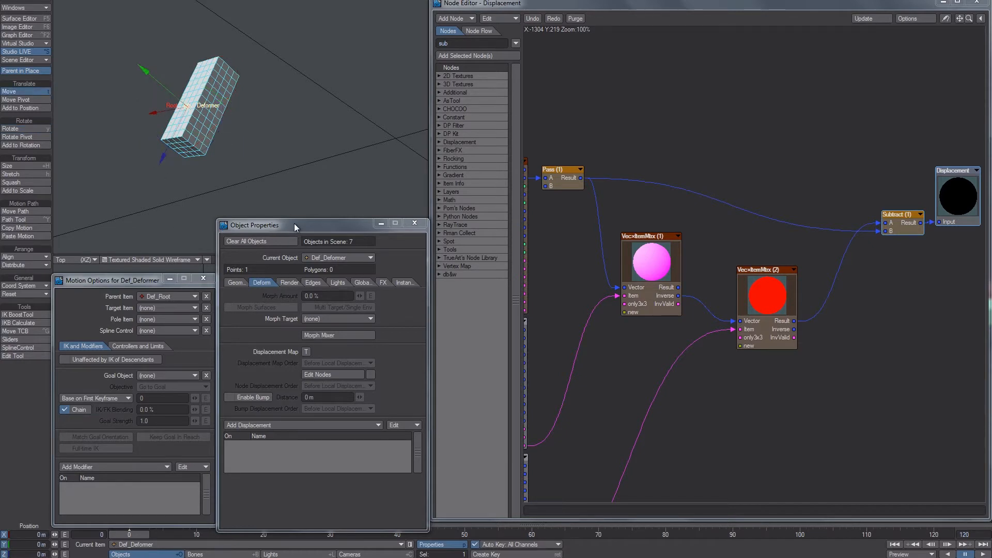
scroll(181, 106, "up", 1)
Step: Select Def_Root and RootDeformerCube in turn, and check the cube's nodal displacement setting
left_click(178, 103)
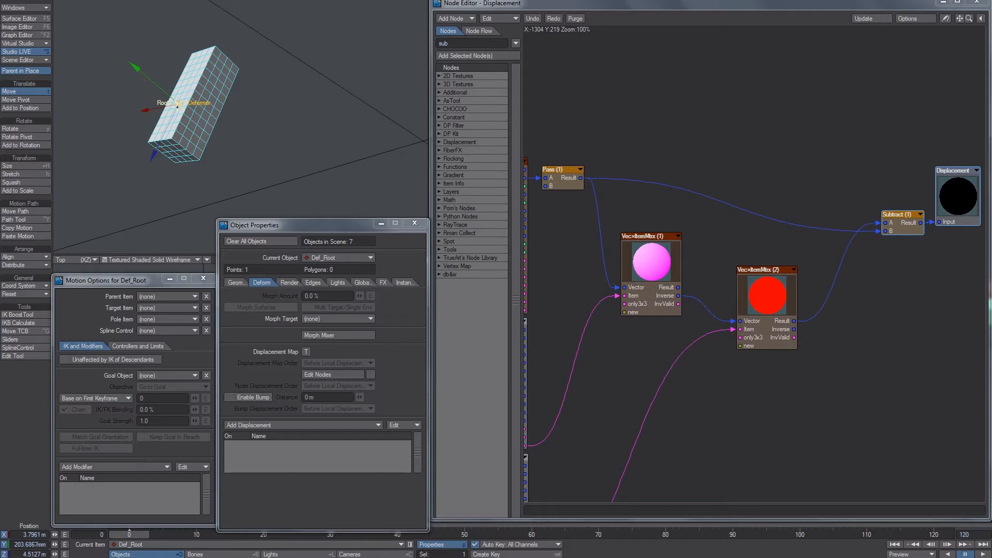
left_click(187, 123)
left_click(370, 374)
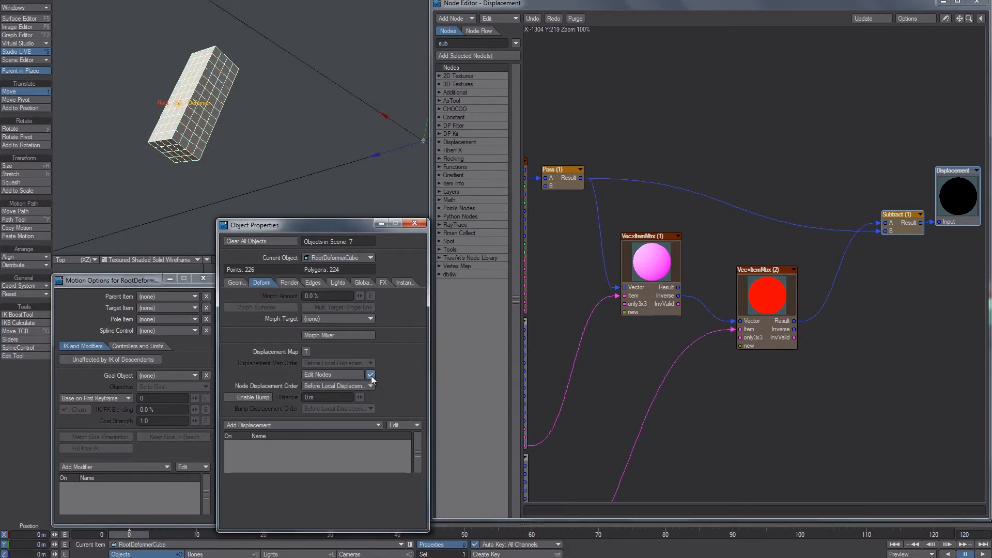
left_click(207, 86)
mouse_move(174, 114)
left_mouse_down("alt")
mouse_move(167, 120)
mouse_move(196, 111)
mouse_move(183, 105)
left_mouse_up("alt")
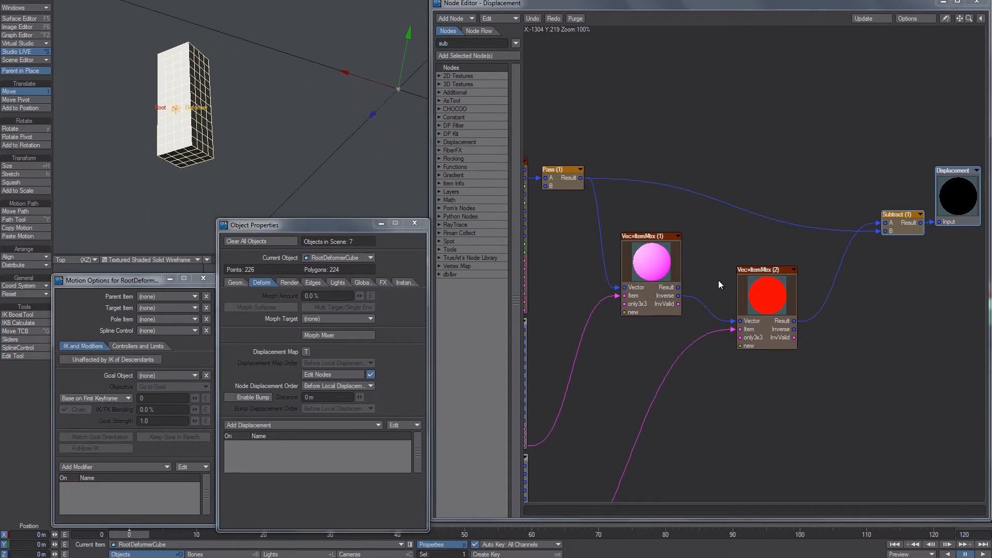
Step: Feed Vec×ItemMtrx (1)'s Inverse directly into Subtract (1)'s A, and restore the connection from Vec×ItemMtrx (2)'s Result
left_click_drag(678, 296, 908, 223)
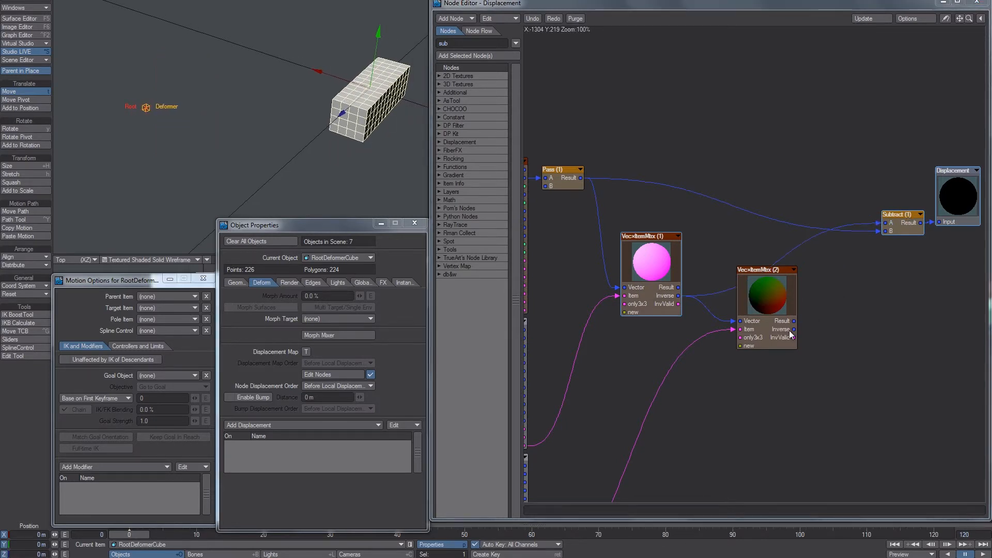
left_click_drag(795, 321, 885, 223)
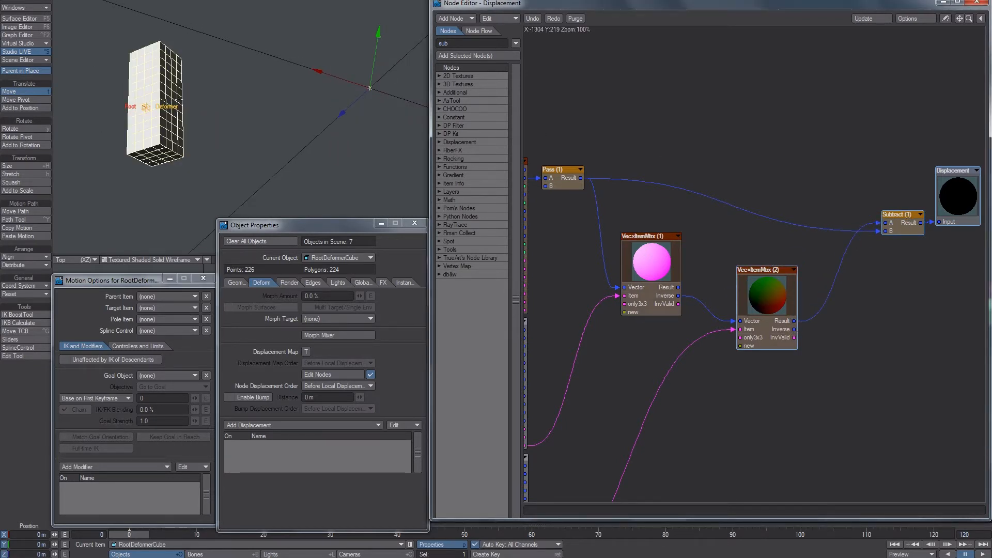
left_click_drag(179, 99, 230, 87, "alt")
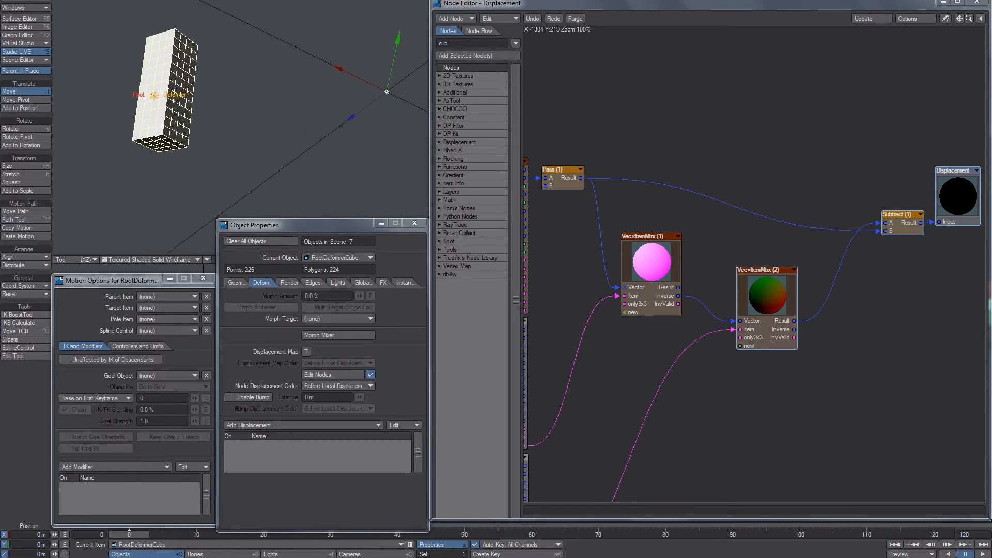
left_click_drag(387, 92, 141, 78, "alt")
Step: Select Def_Root and move it along the cube's length to the cube's upper end
left_click(171, 126)
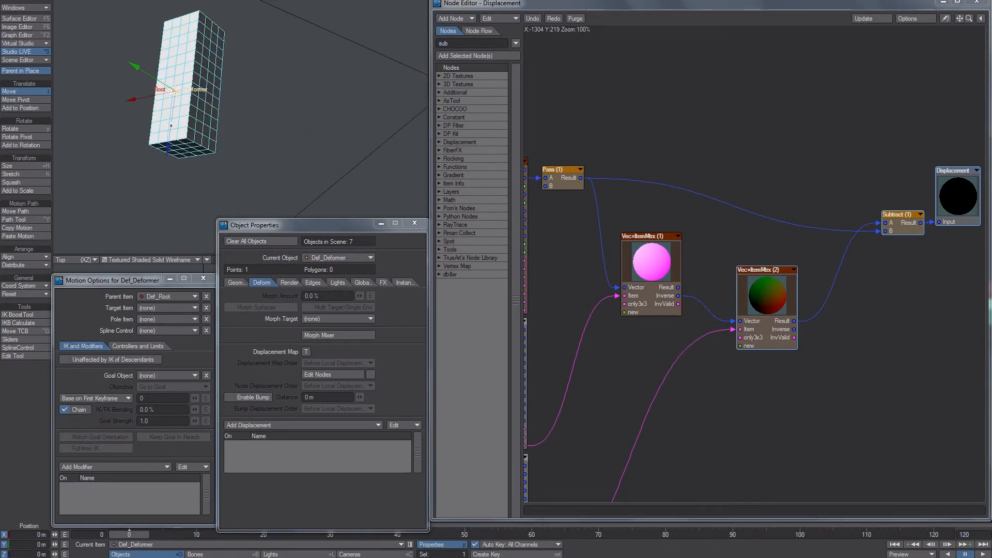
left_click(175, 91)
left_click(176, 91)
mouse_move(168, 148)
left_mouse_down()
mouse_move(178, 73)
mouse_move(172, 134)
left_mouse_up()
Step: Try rotating Def_Deformer about the cube's upper end, and undo the rotation
left_click(182, 24)
scroll(217, 23, "down", 3)
key("y")
mouse_move(235, 19)
left_mouse_down()
mouse_move(235, 67)
mouse_move(242, 7)
left_mouse_up()
left_click_drag(237, 49, 192, 21)
key("ctrl+z")
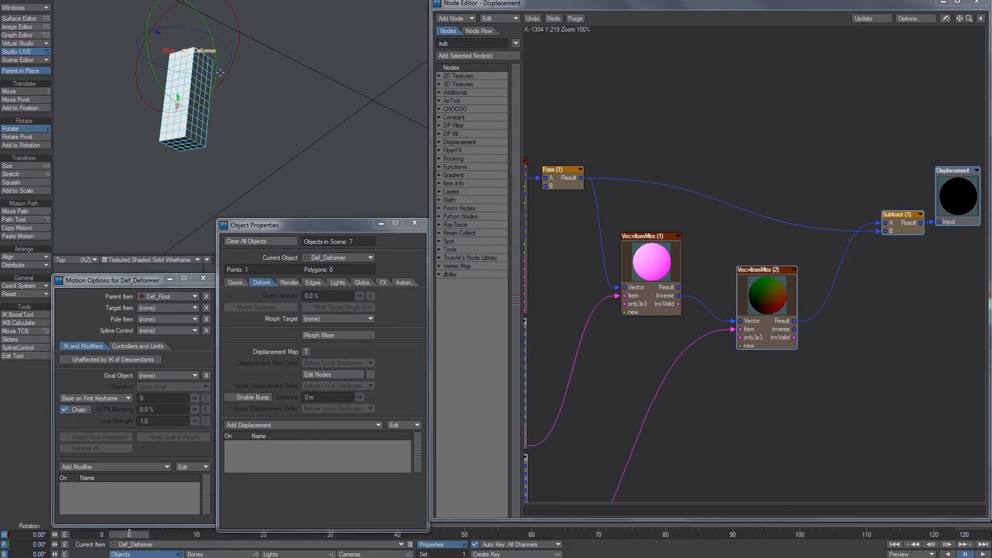
Step: Try rotating Def_Deformer to about heading -15.3° and pitch 27.8° to swing the cube from its upper end
left_click_drag(201, 88, 277, 83, "alt")
key("Up")
key("Up")
key("t")
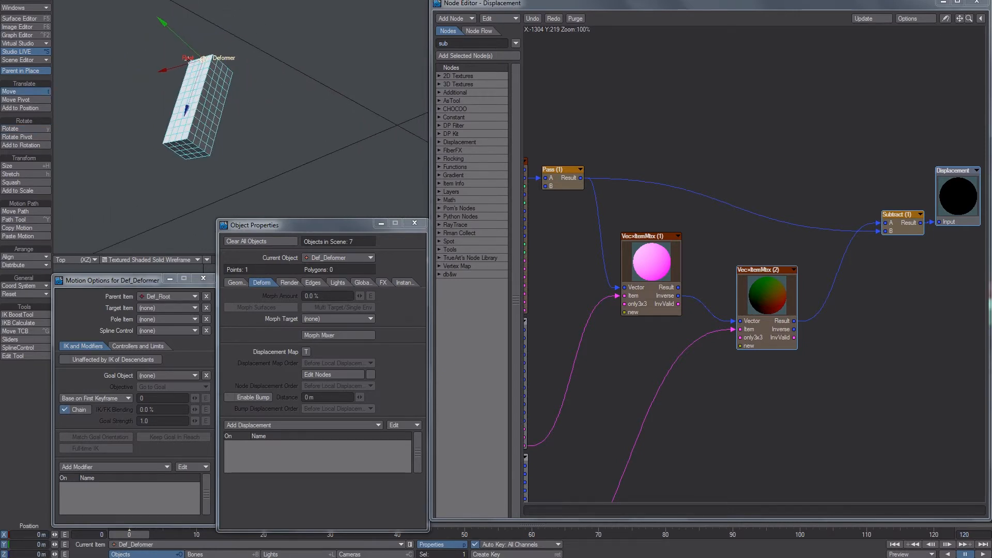
key("y")
mouse_move(267, 100)
left_mouse_down()
mouse_move(260, 78)
mouse_move(237, 98)
mouse_move(294, 119)
mouse_move(264, 67)
mouse_move(283, 101)
left_mouse_up()
left_click_drag(313, 61, 352, 101)
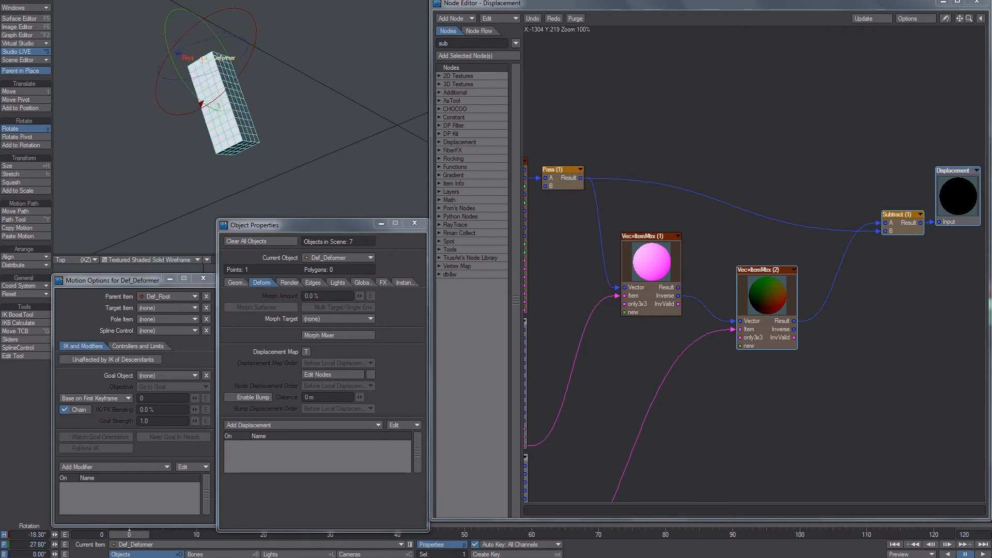
Step: Shift the Vec×ItemMtrx (2) node down slightly, and move Def_Root to the cube's lower end
left_click_drag(759, 300, 767, 311)
left_click(200, 54)
key("t")
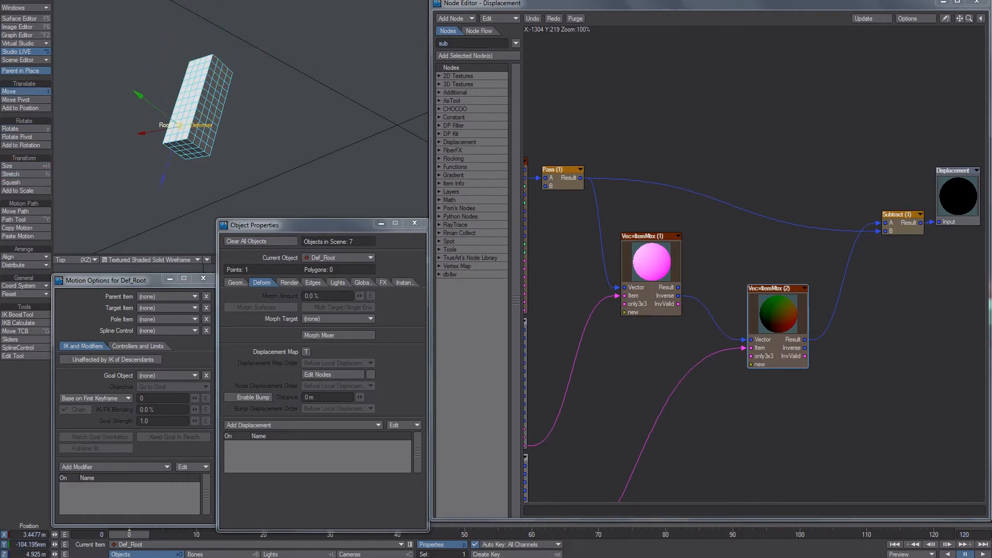
Step: Try rotating Def_Deformer about the cube's lower end, undo it, and try stretching Def_Deformer instead
key("Down")
key("y")
left_click_drag(233, 139, 359, 160)
key("ctrl+z")
key("h")
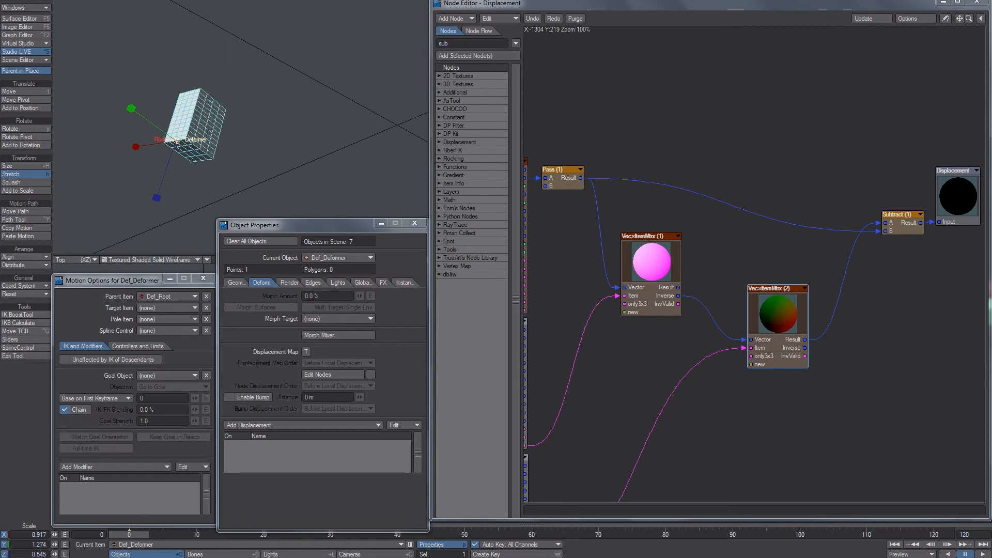
Step: Move Def_Root slightly across the cube's lower end, and select RootDeformerCube for rotation
left_click(172, 139)
left_click(176, 135)
key("space")
key("space")
key("space")
key("space")
key("space")
left_click_drag(176, 141, 186, 139)
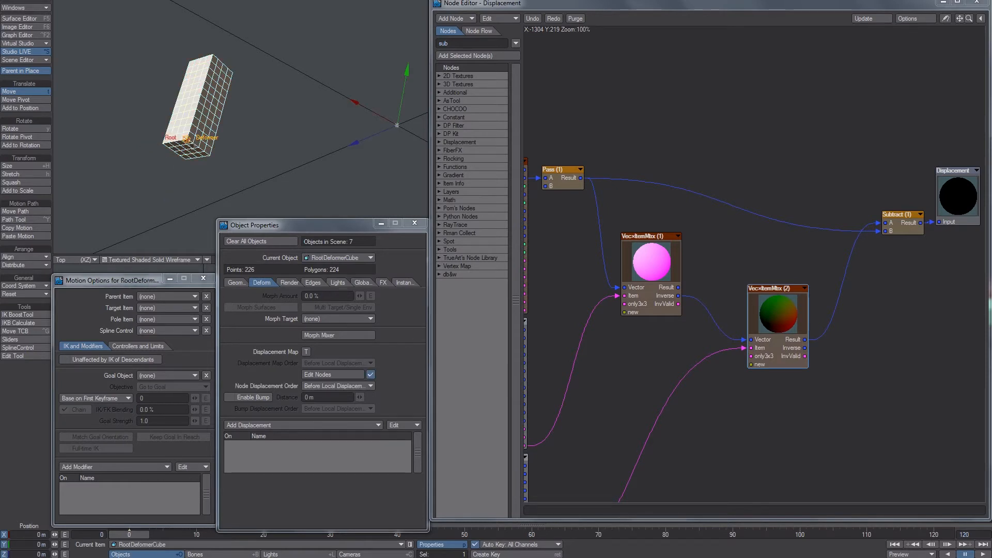
key("y")
left_click(397, 125)
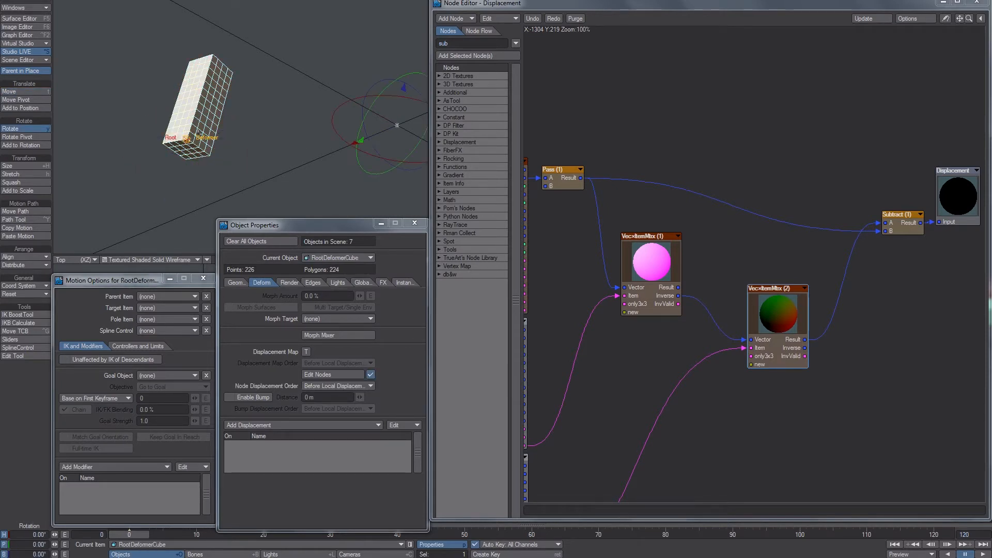
Step: Try stretching Def_Deformer to about 0.81, 0.96 and 0.71 at the cube's lower end, and undo the stretch
left_click(186, 139)
key("space")
key("space")
key("space")
key("space")
mouse_move(186, 139)
left_mouse_down()
mouse_move(186, 106)
mouse_move(186, 171)
mouse_move(193, 132)
mouse_move(185, 145)
left_mouse_up()
key("space")
key("space")
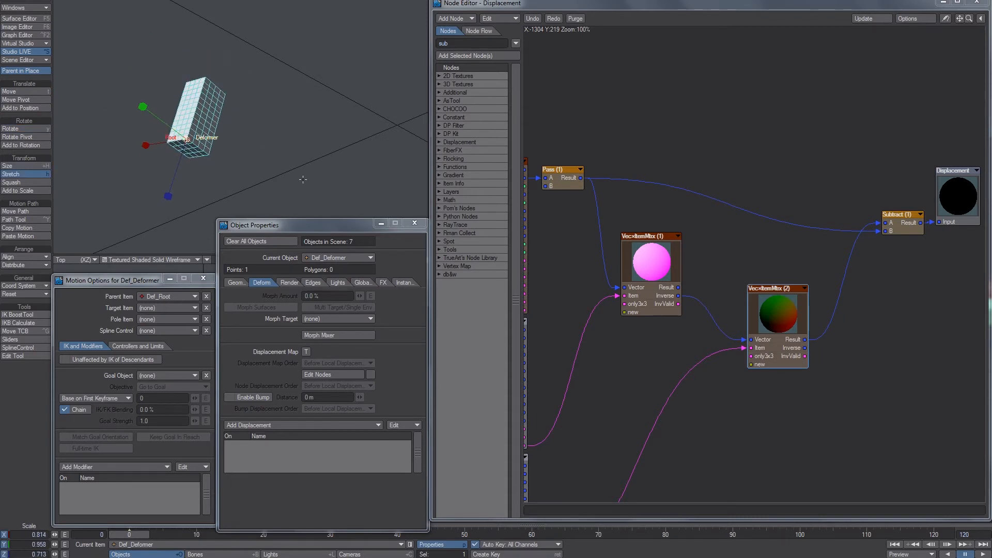
key("ctrl+z")
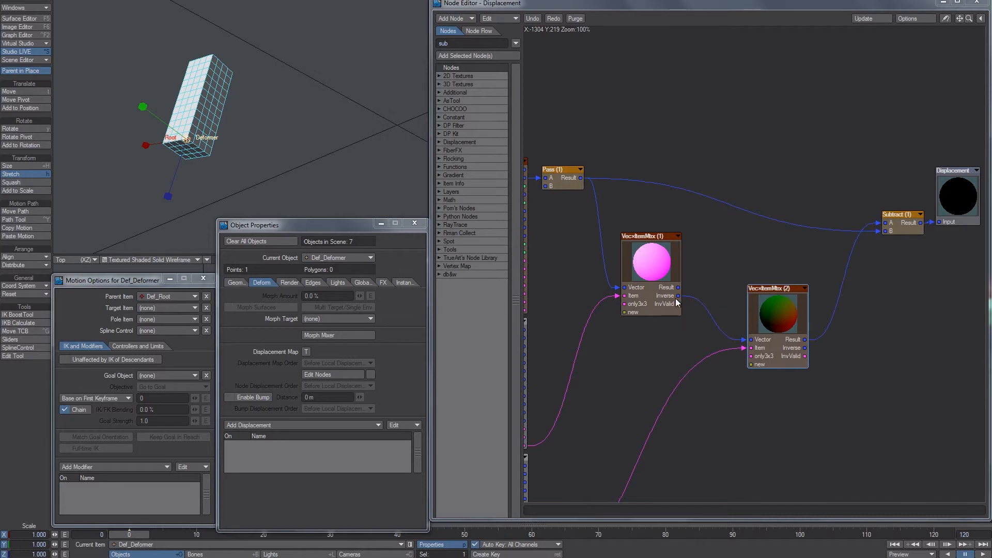
Step: Move Def_Root to about X 4.15 m, Y 390 mm, Z 4.22 m, midway along the cube
left_click_drag(186, 139, 204, 75)
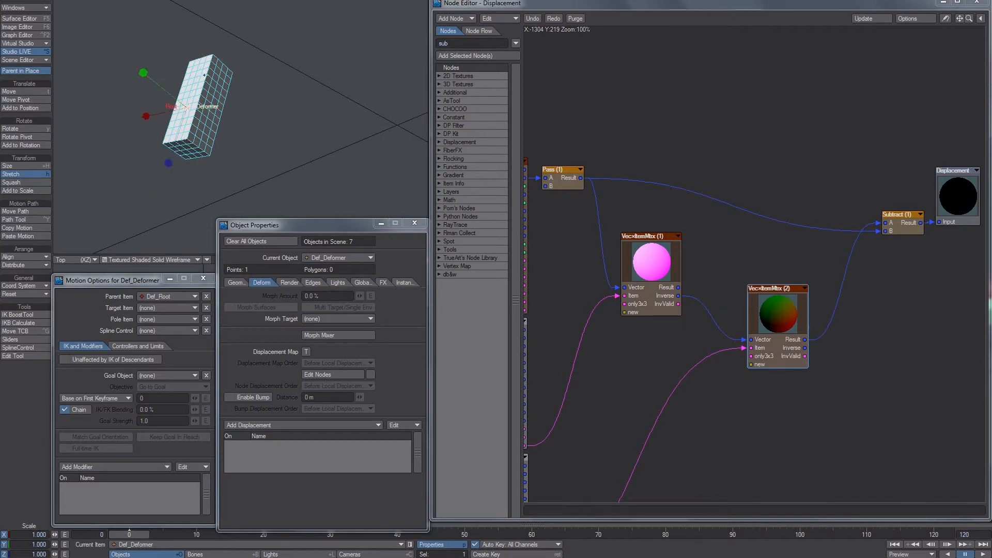
key("Up")
key("t")
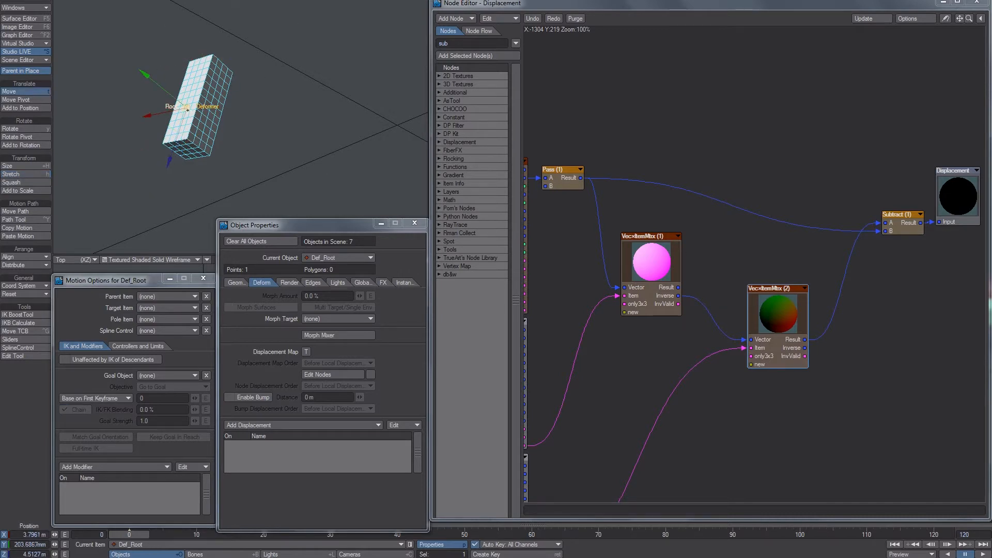
left_click_drag(185, 142, 191, 128)
left_click_drag(191, 127, 248, 127, "alt")
left_click_drag(185, 169, 164, 131)
Step: Try rotating Def_Deformer about the middle of the cube, and undo the rotation
key("Down")
key("y")
left_click_drag(276, 149, 202, 72)
key("ctrl+z")
key("t")
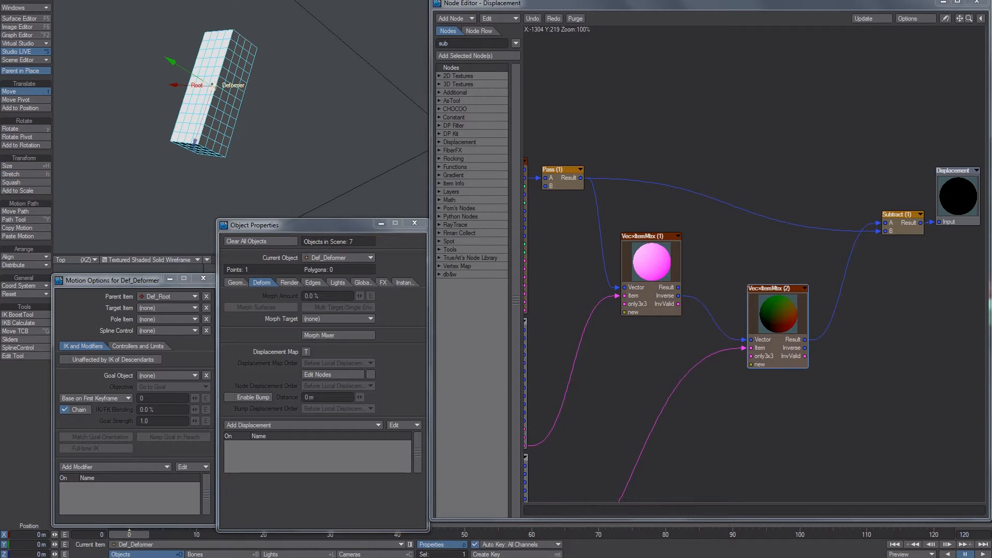
Step: Connect the Inverse output of Vec×ItemMtrx (1) to input A of Subtract (1), and select Def_Root
left_click_drag(662, 216, 632, 196, "alt")
left_click_drag(647, 276, 855, 203)
left_click_drag(202, 72, 97, 80, "alt")
left_click(104, 89)
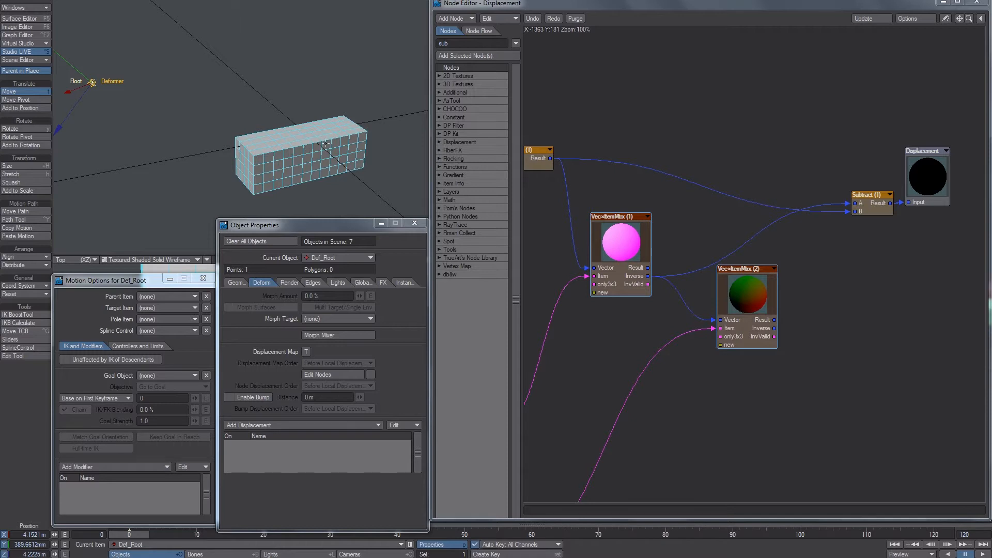
Step: Shift Vec×ItemMtrx (2) aside and add a Split Vector node fed by the Inverse output of Vec×ItemMtrx (1)
left_click_drag(551, 185, 549, 162, "alt")
left_click_drag(743, 296, 772, 314)
left_click_drag(601, 262, 672, 262, "alt")
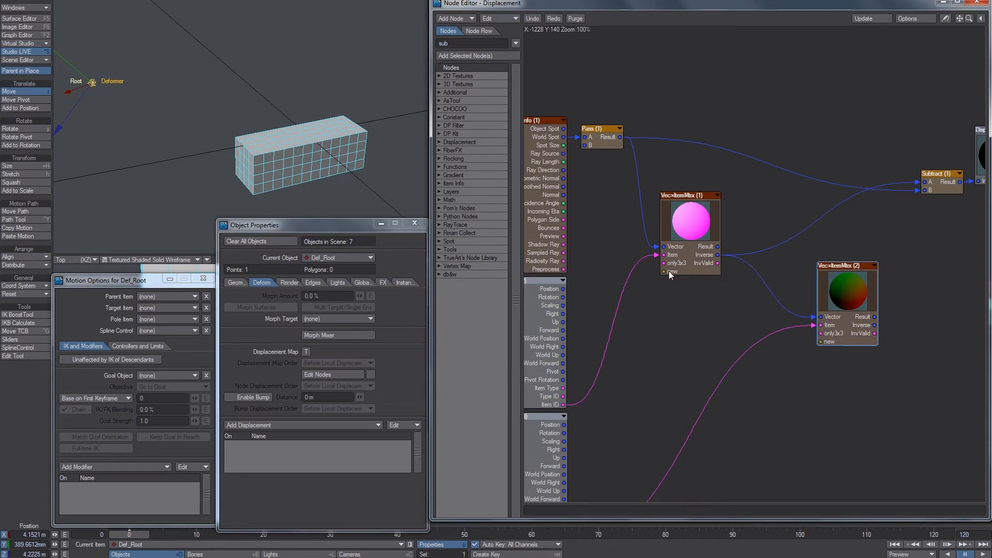
type("spli")
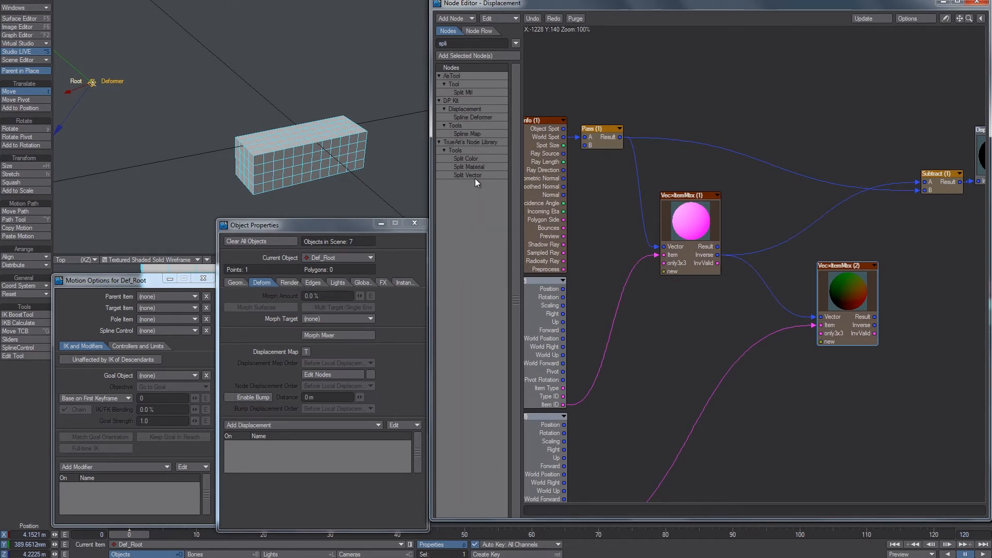
left_click_drag(475, 179, 735, 260)
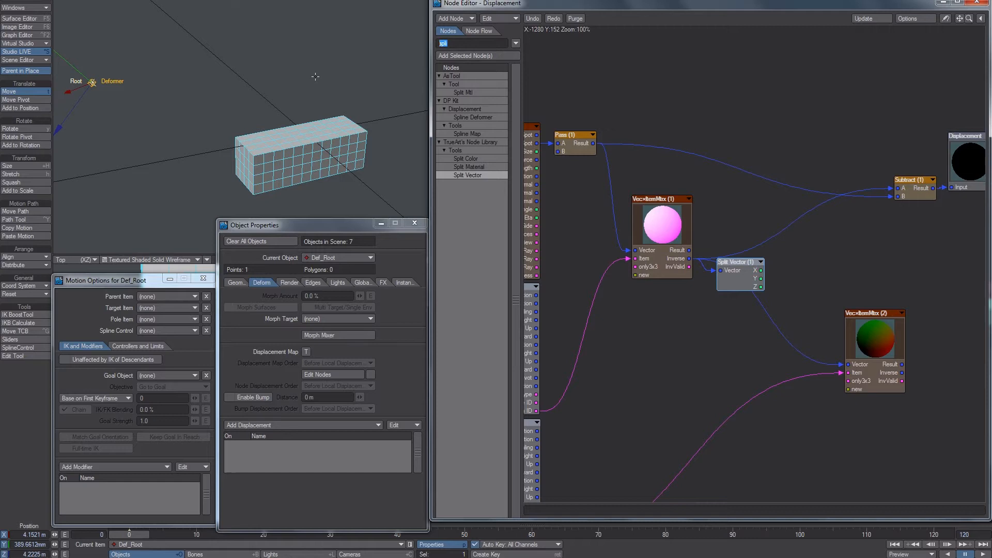
Step: Try a scalar Logic node on the Z output of Split Vector (1), with its B value set to 0
type("logi")
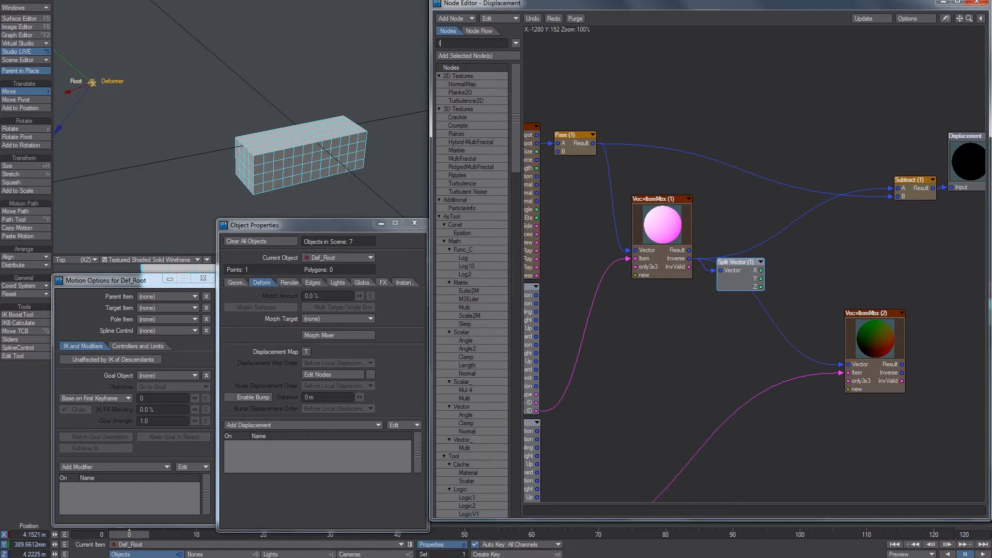
double_click(460, 150)
left_click_drag(758, 275, 790, 271)
left_click_drag(803, 283, 791, 287)
double_click(791, 286)
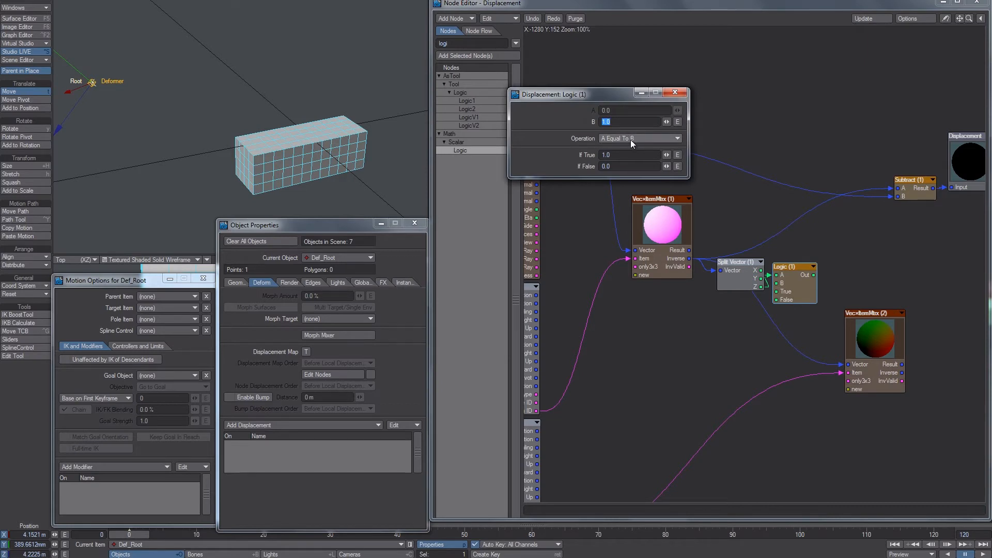
type("0")
key("Tab")
left_click(675, 92)
Step: Try a LogicV1 node instead, and delete Logic (1)
left_click_drag(795, 278, 754, 222)
double_click(489, 116)
left_click_drag(693, 211, 762, 167)
left_click_drag(773, 240, 746, 243)
key("Delete")
Step: Add a Remap node and delete the LogicV1 node
left_click_drag(765, 195, 761, 225)
type("remap")
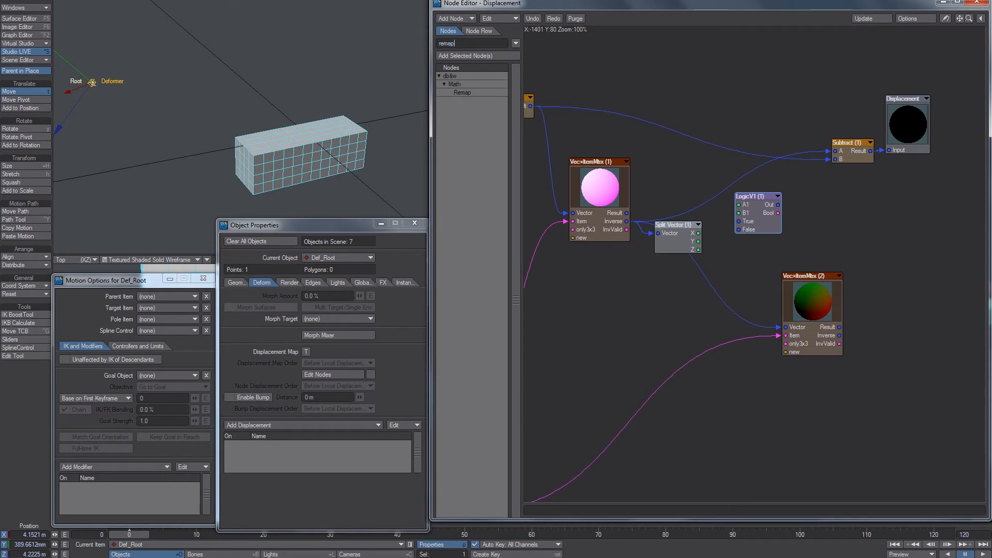
double_click(469, 93)
left_click_drag(757, 206, 761, 166)
left_click_drag(769, 247, 769, 235)
left_click_drag(760, 161, 758, 138)
key("Delete")
Step: Place Remap (1) beside Split Vector (1) and connect the Z output to Remap's Scalar input
left_click_drag(746, 243, 745, 211)
mouse_move(678, 244)
left_mouse_down()
mouse_move(668, 225)
mouse_move(677, 225)
left_mouse_up()
left_click_drag(734, 206, 729, 201)
left_click_drag(698, 231, 718, 223)
Step: Set Remap (1)'s Input Maximum to 0.2 and enable Clamp Values
double_click(752, 232)
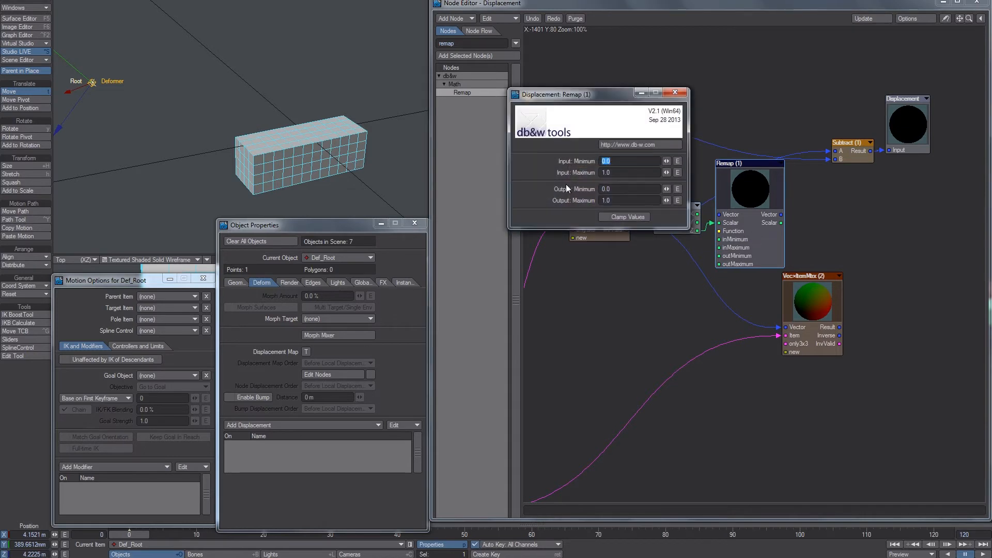
left_click(619, 172)
type("0.2")
key("Tab")
left_click(605, 216)
key("Tab")
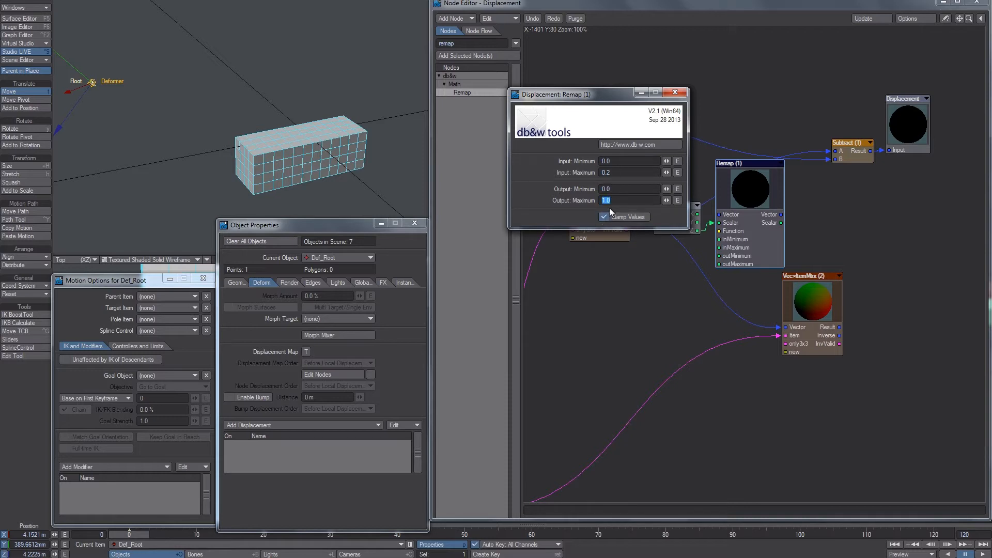
left_click(672, 93)
Step: Add a Mixer node before Subtract (1) and connect Remap's Scalar output to its Opacity input
left_click(460, 43)
type("mix")
double_click(465, 108)
left_click_drag(774, 231, 706, 225, "alt")
left_click_drag(930, 201, 908, 136)
left_click_drag(694, 243, 806, 174)
left_click_drag(713, 216, 779, 230)
Step: Rearrange the nodes so Vec×ItemMtrx (2) sits above Remap (1), with Split Vector (1) beside Remap
left_click_drag(670, 230, 669, 271)
left_click_drag(623, 228, 616, 259)
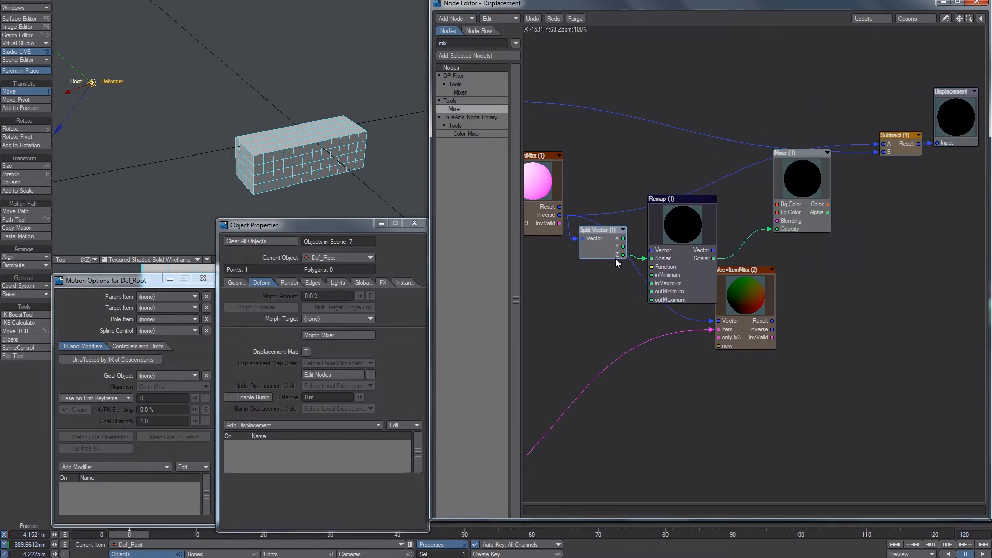
left_click_drag(684, 278, 685, 292)
left_click_drag(741, 321, 678, 171)
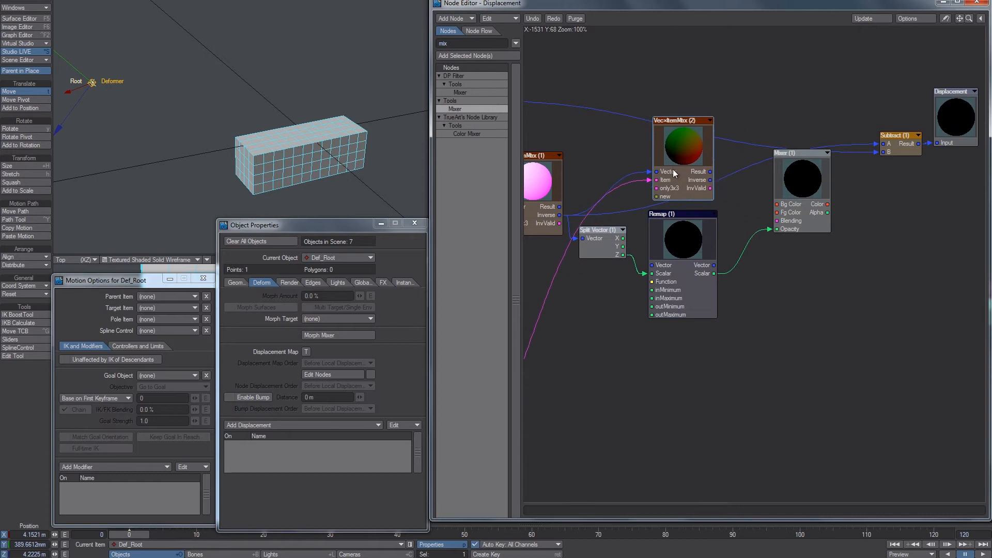
left_click_drag(680, 239, 722, 268)
left_click_drag(616, 245, 625, 264)
left_click_drag(673, 176, 702, 210)
left_click_drag(741, 288, 724, 291)
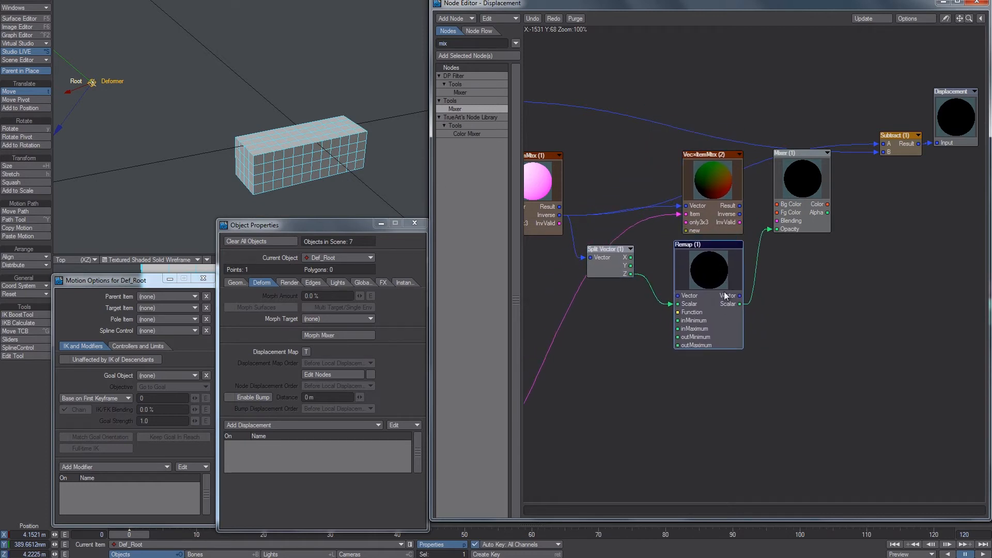
Step: Wire Vec×ItemMtrx (2)'s Result to the Mixer's Fg Color, Pass (1) to Bg Color, and the Mixer's Color to Subtract (1) input A
left_click_drag(740, 206, 794, 212)
middle_click_drag(569, 157, 666, 186)
left_click_drag(562, 129, 870, 233)
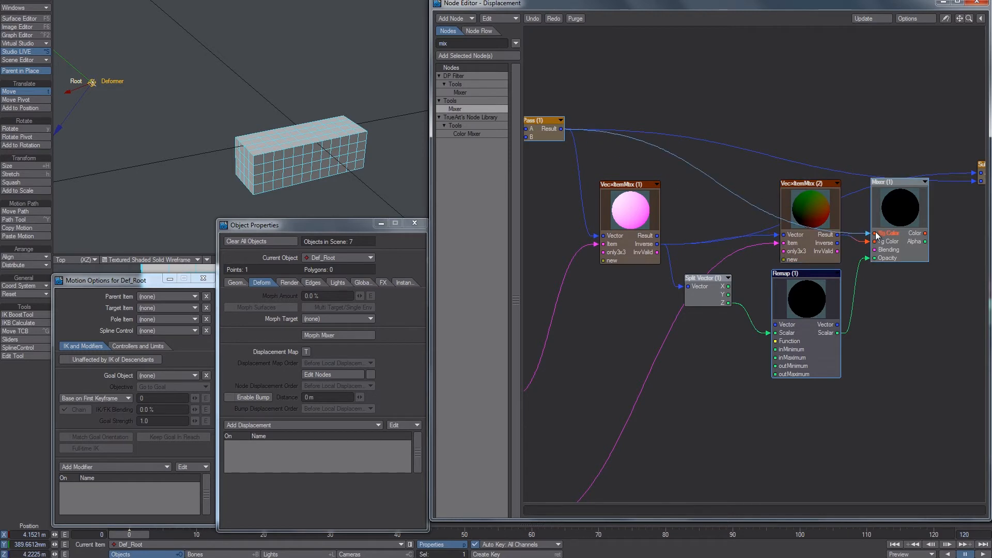
middle_click_drag(848, 257, 785, 270)
left_click_drag(853, 261, 932, 186)
Step: Try bending the cube by rotating Def_Deformer to a heading of about -80.6°, and undo the last rotation
left_click_drag(207, 124, 254, 116, "alt")
left_click(157, 81)
key("y")
left_click_drag(134, 133, 190, 82)
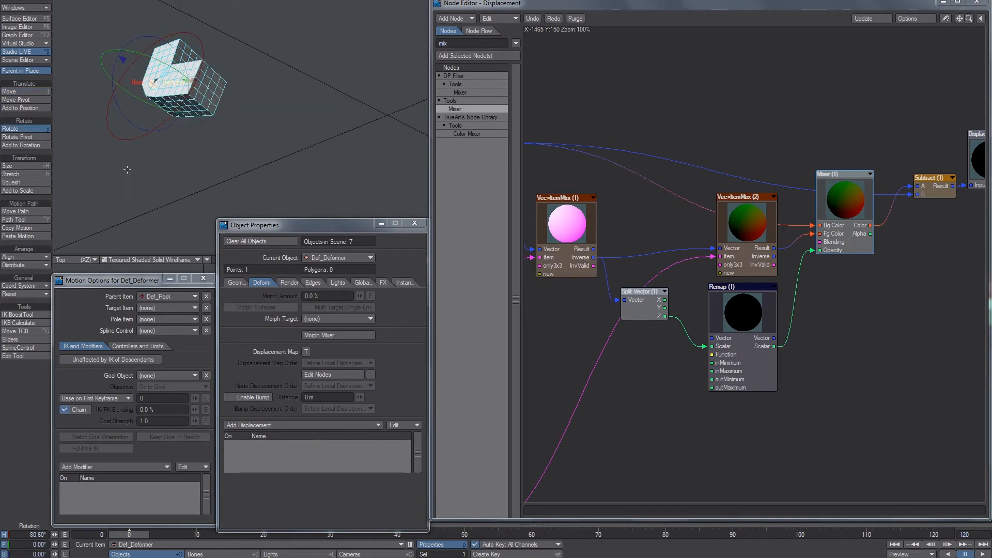
left_click_drag(200, 54, 142, 126)
key("ctrl+z")
Step: Try Input Maximum values of 1 and 0.2 on Remap (1)
left_click_drag(608, 267, 677, 224, "alt")
double_click(808, 307)
left_click_drag(620, 174, 492, 162)
type("1")
key("Tab")
left_click_drag(248, 129, 211, 110, "alt")
left_click(614, 173)
type("0.2")
key("Tab")
Step: Set Remap (1)'s Input Maximum to 0.4 and rotate Def_Deformer to a heading of about -75.1°
left_click_drag(620, 175, 486, 175)
type("0.4")
key("Tab")
left_click_drag(207, 110, 172, 108)
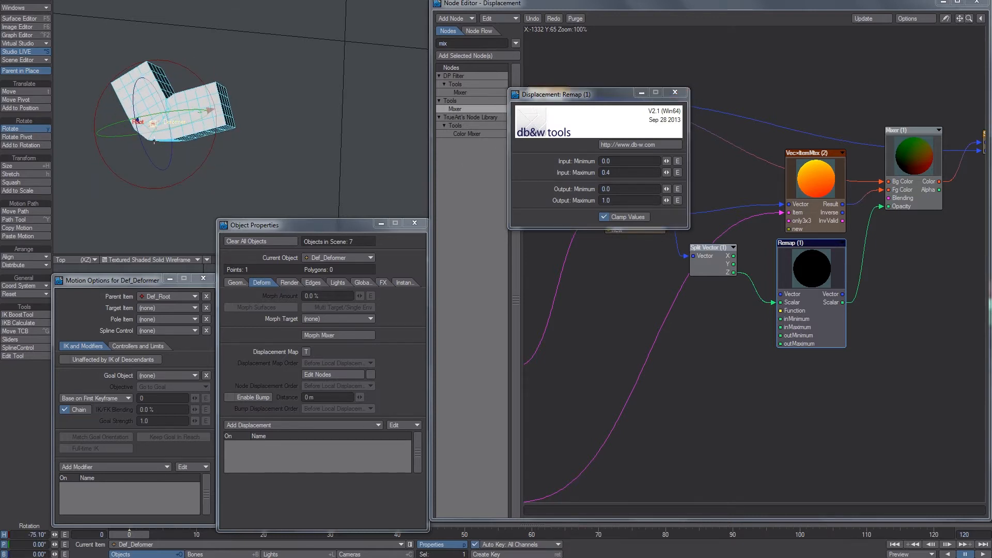
Step: Close the Remap settings and move Def_Root to about X 4.29 m, Y 509 mm, Z 4.06 m
left_click(157, 131)
left_click(138, 122)
key("space")
key("space")
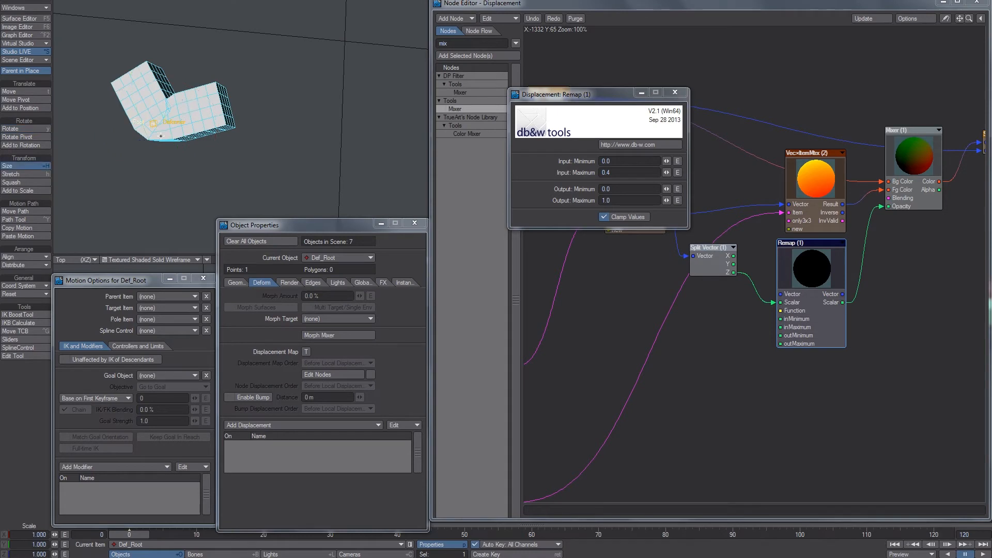
left_click(677, 90)
left_click_drag(649, 206, 692, 168, "alt")
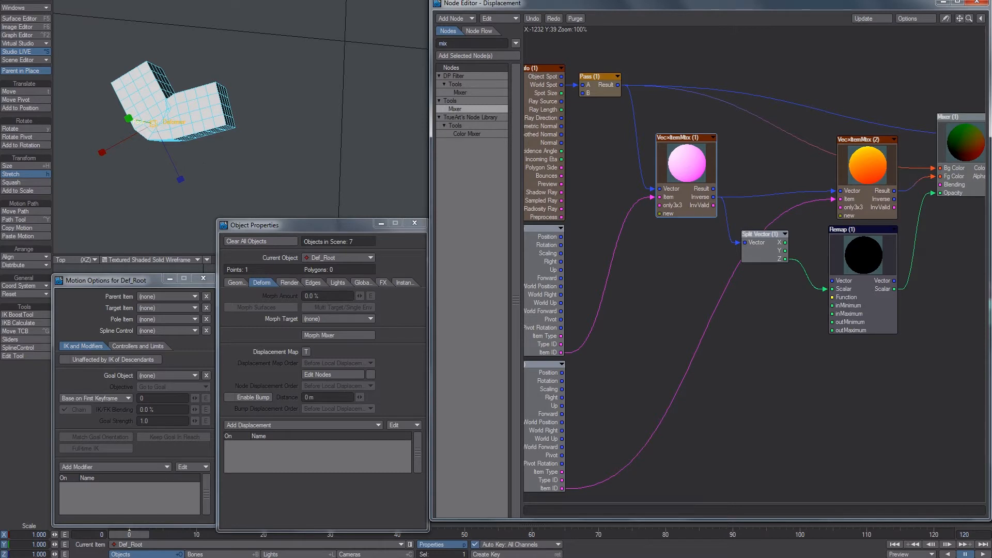
key("t")
left_click_drag(154, 124, 171, 159)
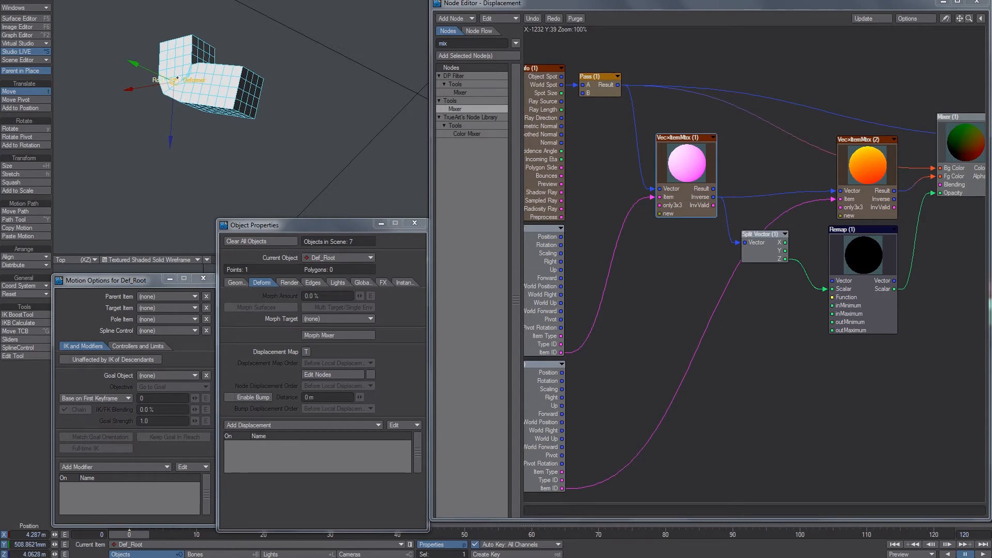
Step: Try rotating Def_Deformer to about heading -41.6° and pitch 18.9°, and undo the rotation
left_click(181, 77)
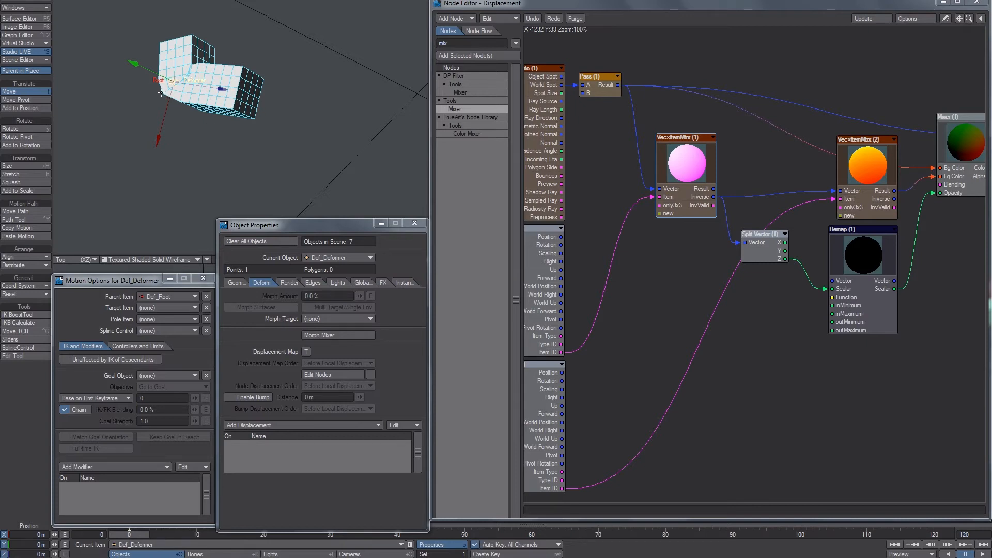
key("y")
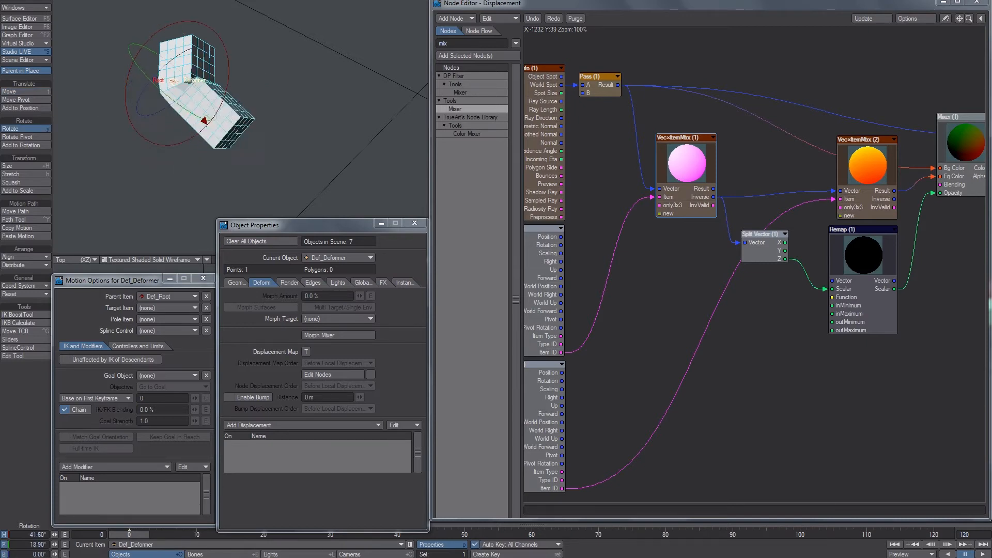
left_click_drag(180, 80, 217, 98)
key("ctrl+z")
Step: Try feeding Vec×ItemMtrx (1)'s Inverse output directly into Subtract (1), and reconnect the Mixer's Color output to input A
left_click_drag(982, 231, 834, 243, "alt")
left_click_drag(554, 209, 880, 141)
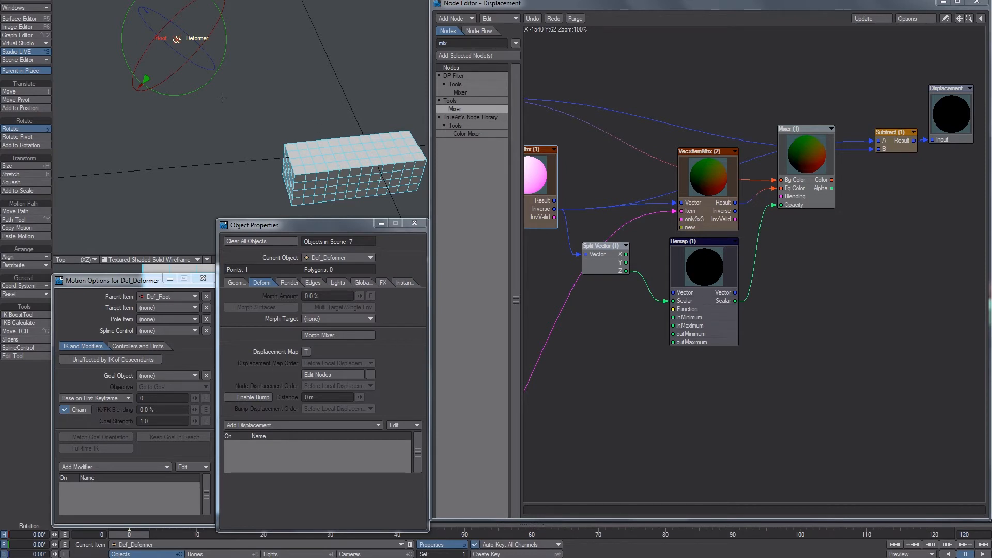
left_click_drag(833, 179, 880, 149)
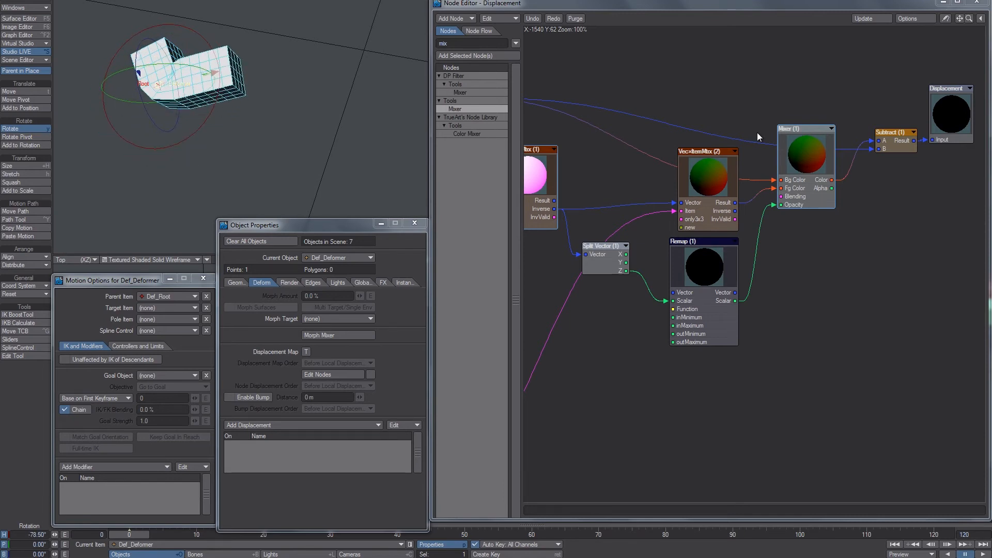
Step: Spread out the Mixer, Vec×ItemMtrx (2), Remap and Split Vector nodes so their connections are easier to follow
left_click_drag(829, 188, 839, 172)
left_click_drag(711, 199, 713, 204)
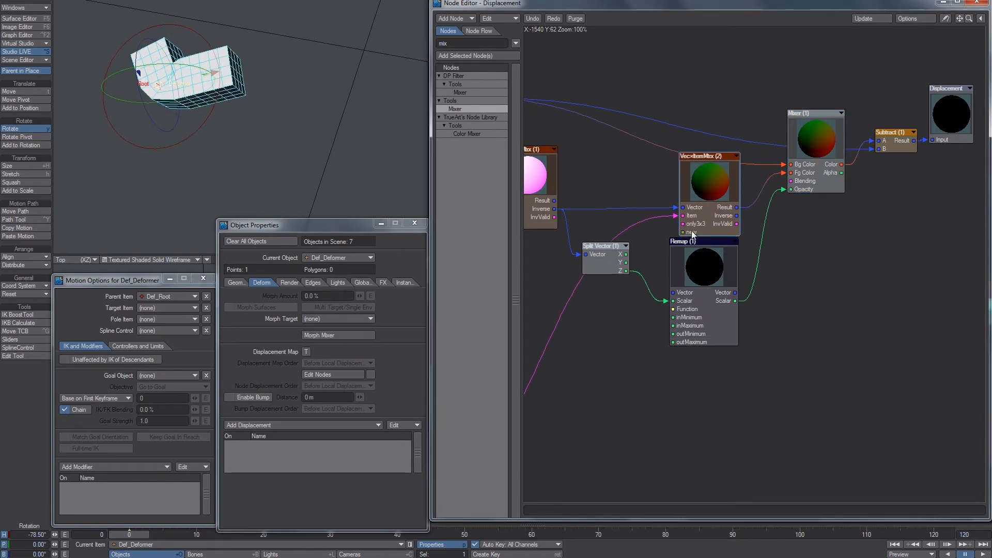
left_click_drag(680, 281, 675, 294)
left_click_drag(616, 265, 702, 281)
left_click_drag(804, 192, 782, 193)
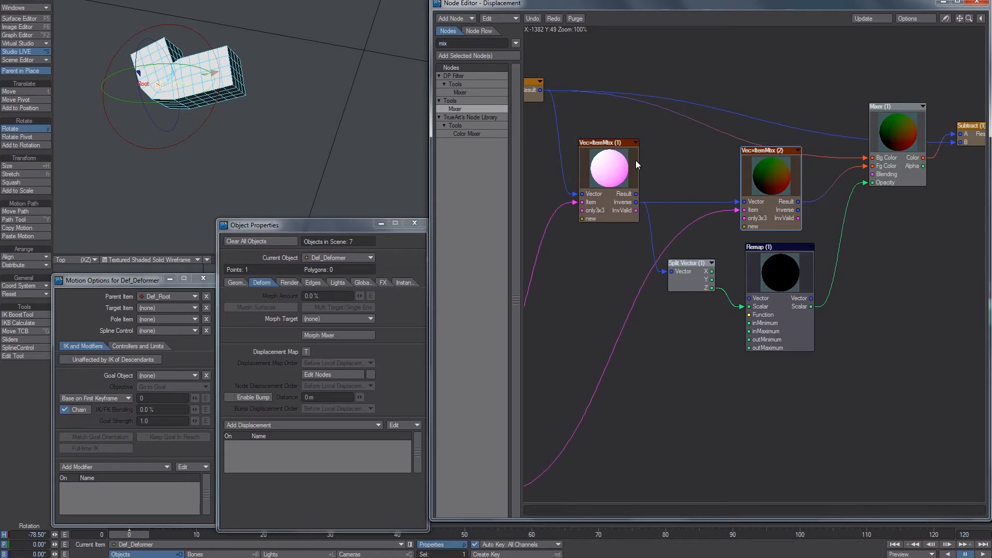
left_click_drag(765, 201, 783, 203)
Step: Switch to the drawing program, examine the Adam, ball and hoop diagram with its matrix equations, and return to LightWave
key("alt+Tab")
middle_click_drag(312, 169, 315, 275)
middle_click_drag(281, 169, 301, 320)
mouse_move(321, 178)
middle_mouse_down()
mouse_move(336, 292)
mouse_move(572, 379)
middle_mouse_up()
middle_click_drag(163, 238, 228, 159)
mouse_move(344, 194)
middle_mouse_down()
mouse_move(264, 285)
mouse_move(290, 263)
middle_mouse_up()
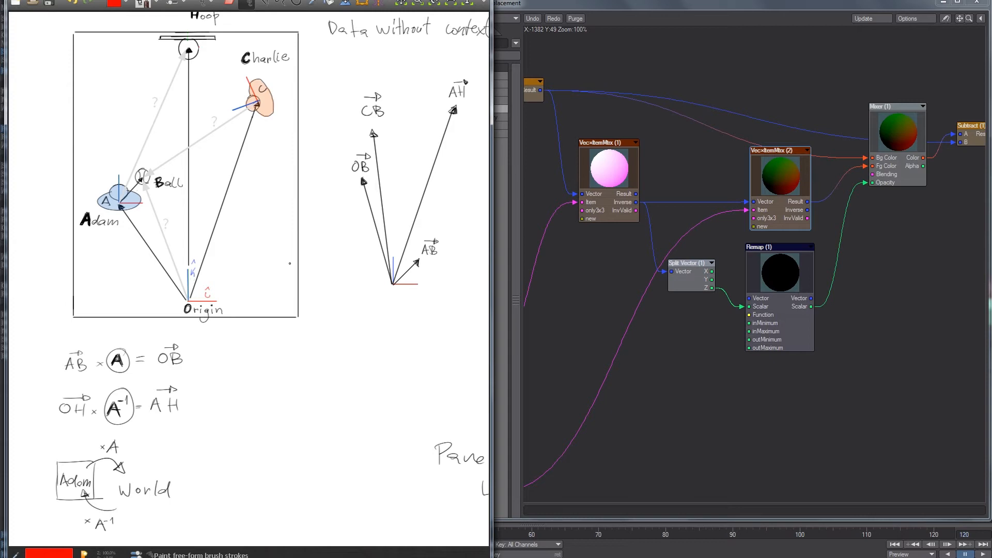
left_click(686, 365)
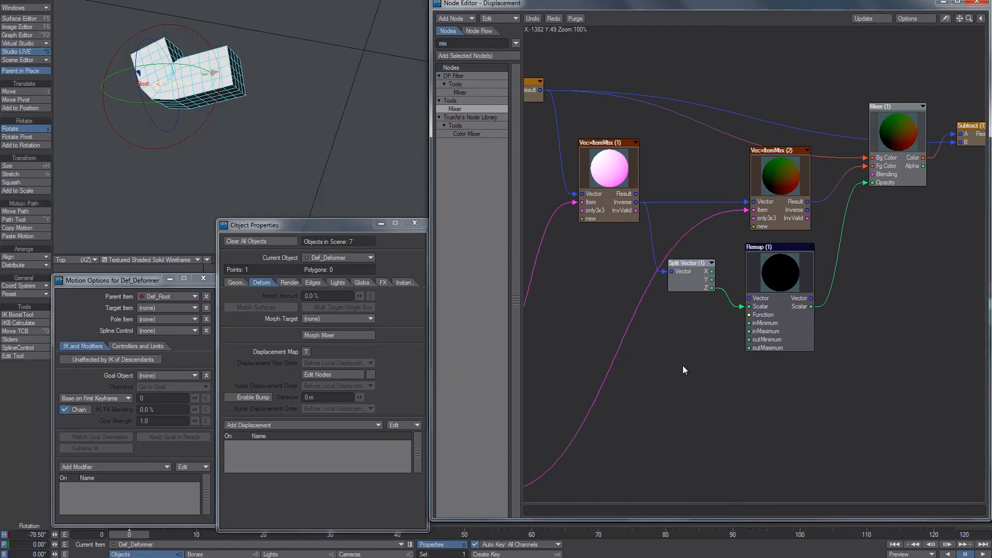
Step: In the drawing program, circle the vectors under "Data without context" in red, undo the circle, and return to LightWave
left_click(683, 555)
middle_click_drag(364, 291, 291, 340)
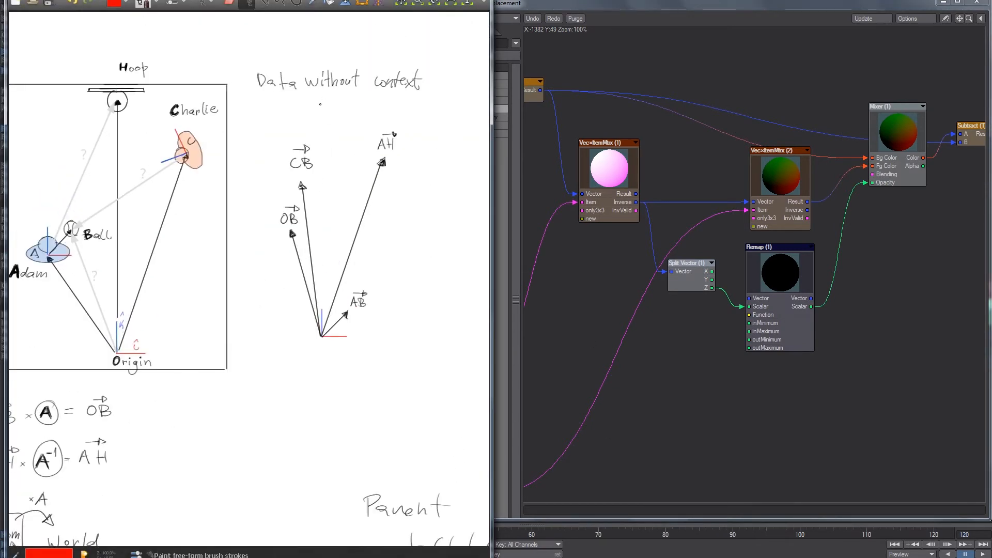
mouse_move(355, 122)
left_mouse_down()
mouse_move(290, 348)
mouse_move(284, 120)
left_mouse_up()
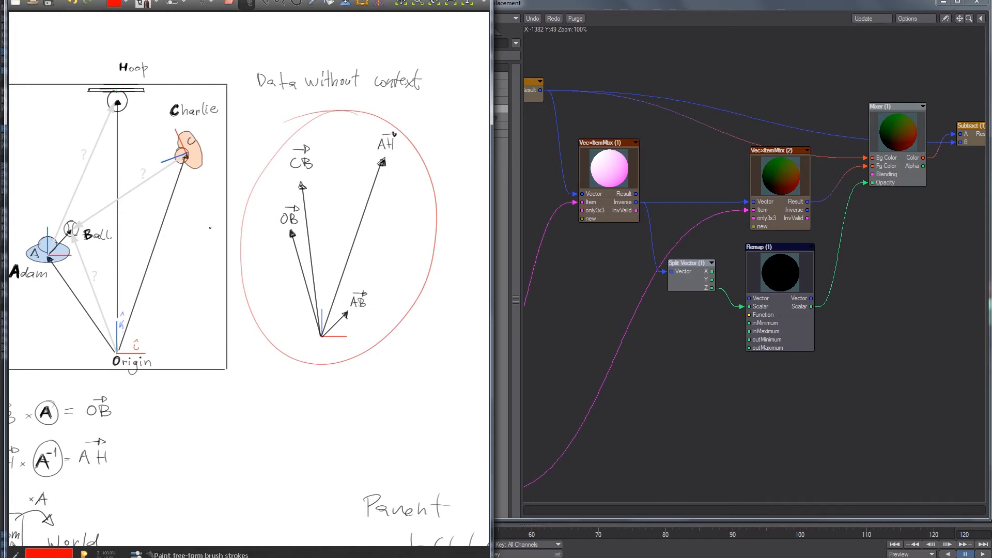
key("ctrl+z")
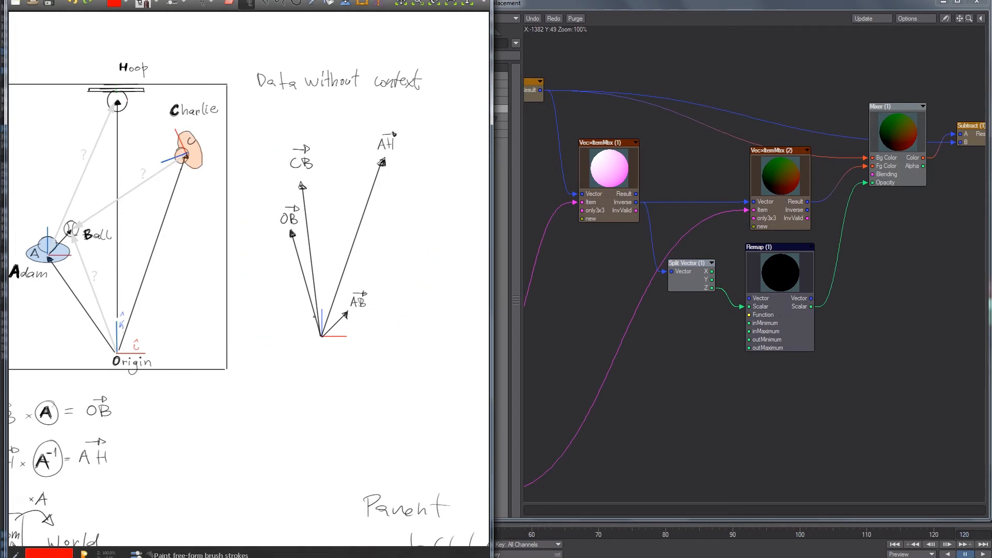
key("alt+Tab")
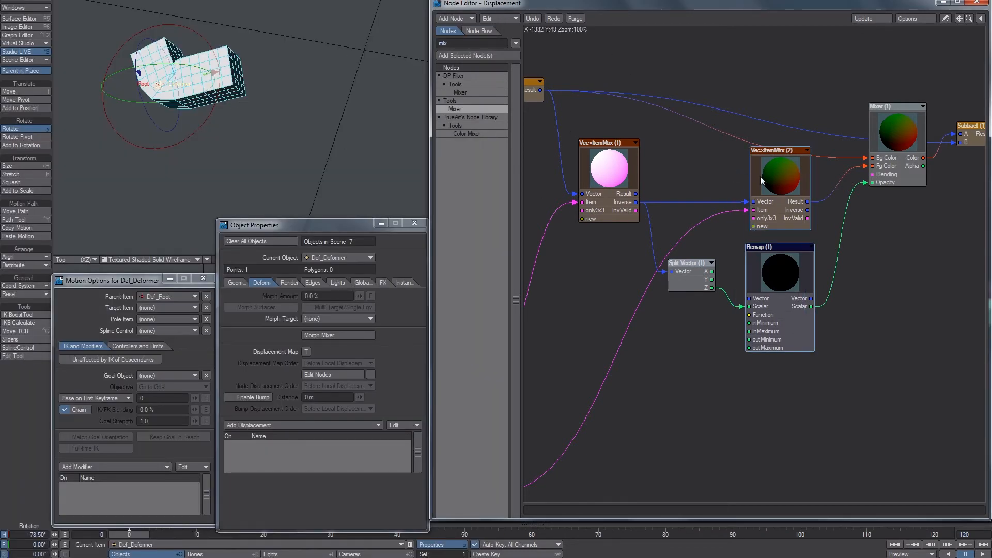
Step: Move the Vec×ItemMtrx (2), Remap and Split Vector nodes lower in the node network
left_click_drag(781, 187, 778, 211)
left_click_drag(697, 273, 707, 317)
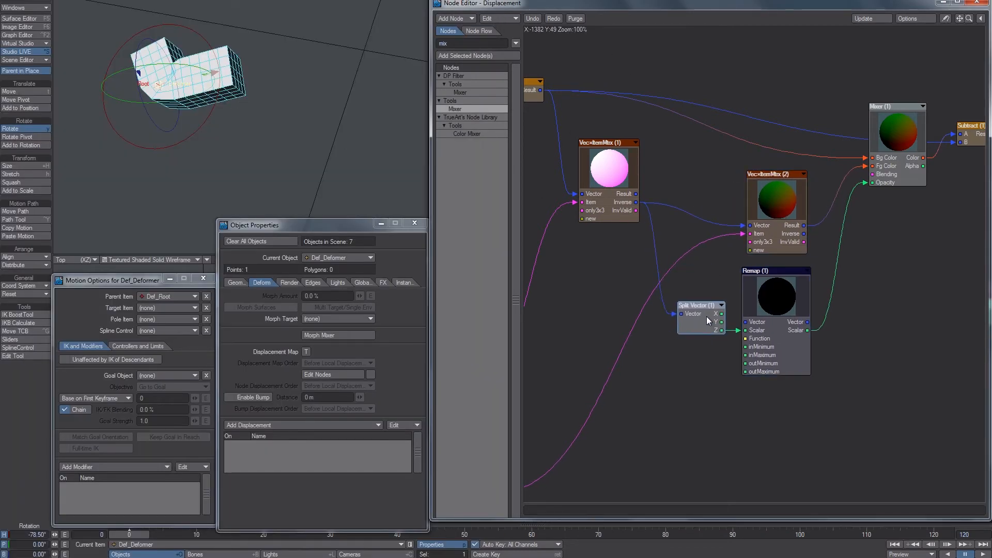
left_click(718, 387)
Step: Select RootDeformerCube and set its node displacement order to Before Local Displacement
left_click(232, 71)
left_click(326, 388)
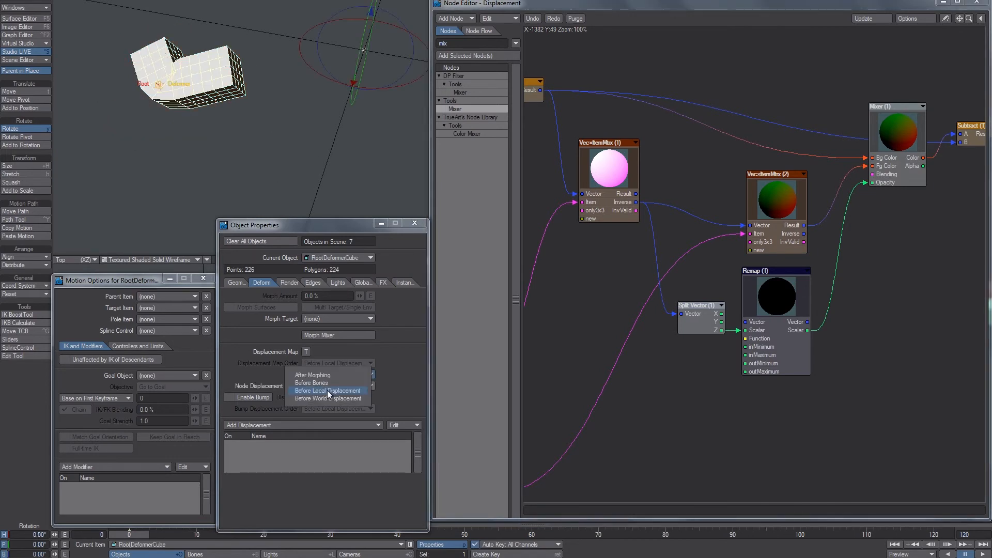
left_click(398, 356)
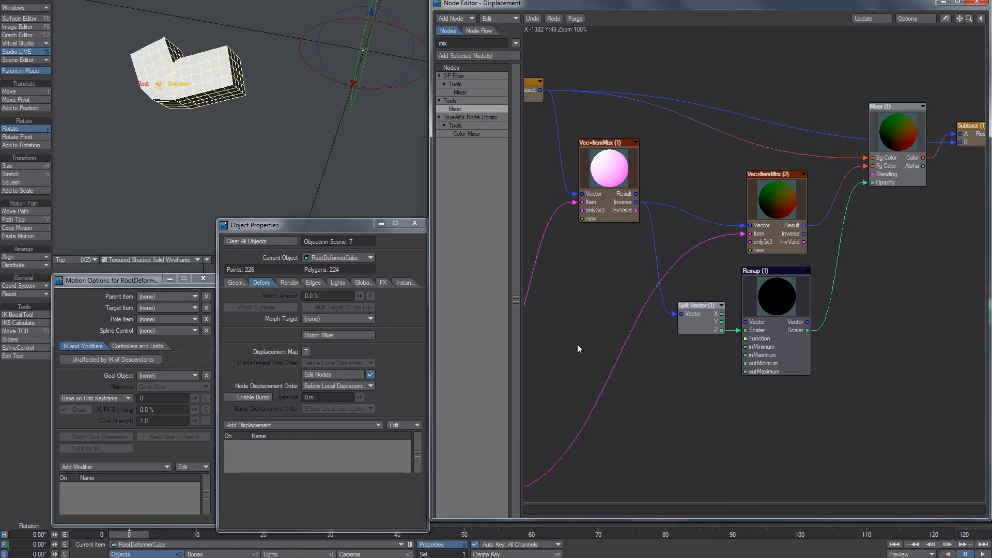
left_click(329, 385)
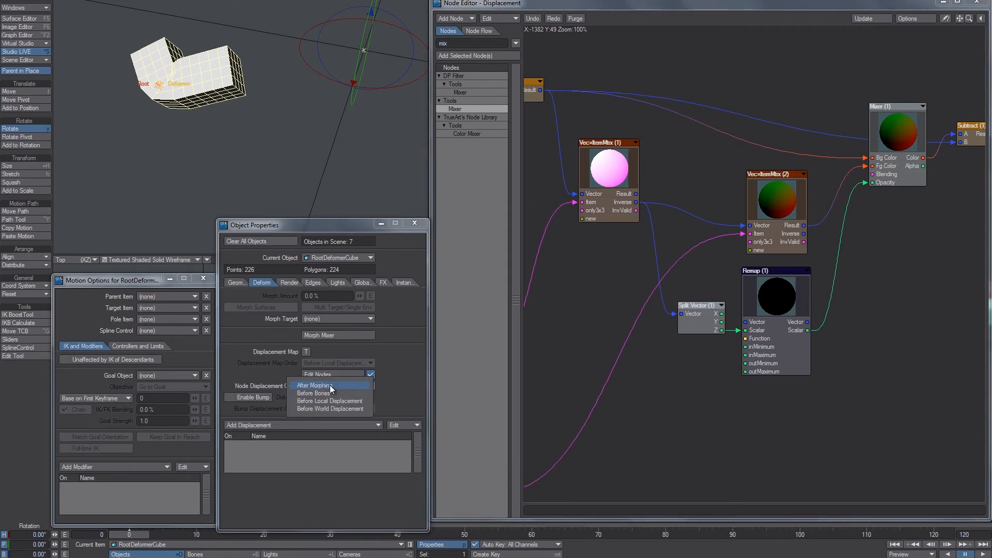
left_click(350, 402)
Step: Try moving and rotating RootDeformerCube to test the local deformation, undoing each change
key("space")
key("space")
left_click_drag(362, 129, 411, 178)
key("y")
key("ctrl+z")
left_click_drag(412, 178, 369, 178, "ctrl+alt")
key("h")
key("t")
mouse_move(369, 105)
left_mouse_down()
mouse_move(392, 105)
mouse_move(379, 106)
left_mouse_up()
key("y")
key("ctrl+z")
Step: Duplicate the Vec×ItemMtrx (1) node and place the copy just above it
left_click_drag(620, 158, 686, 212, "alt")
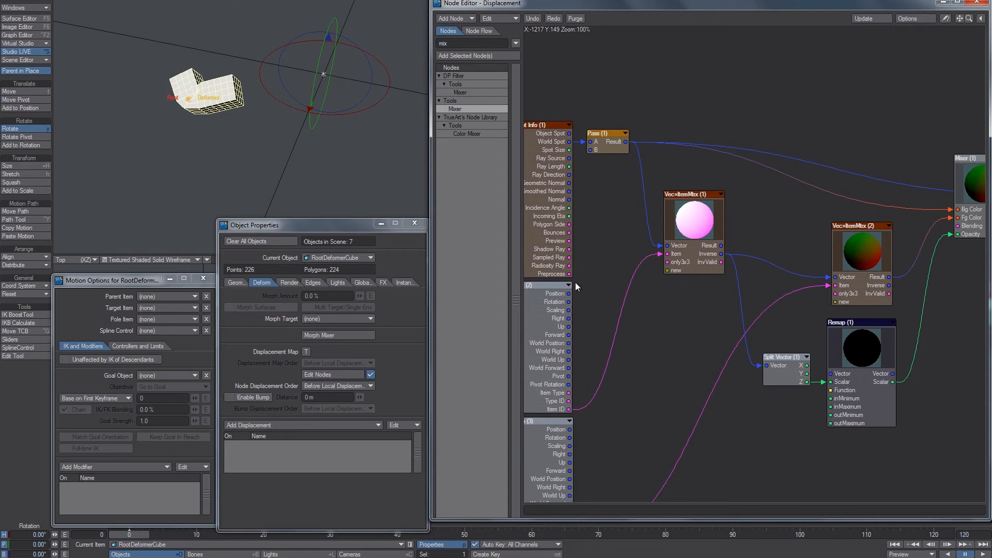
left_click(683, 205)
key("ctrl+c")
key("ctrl+v")
left_click_drag(747, 283, 702, 160)
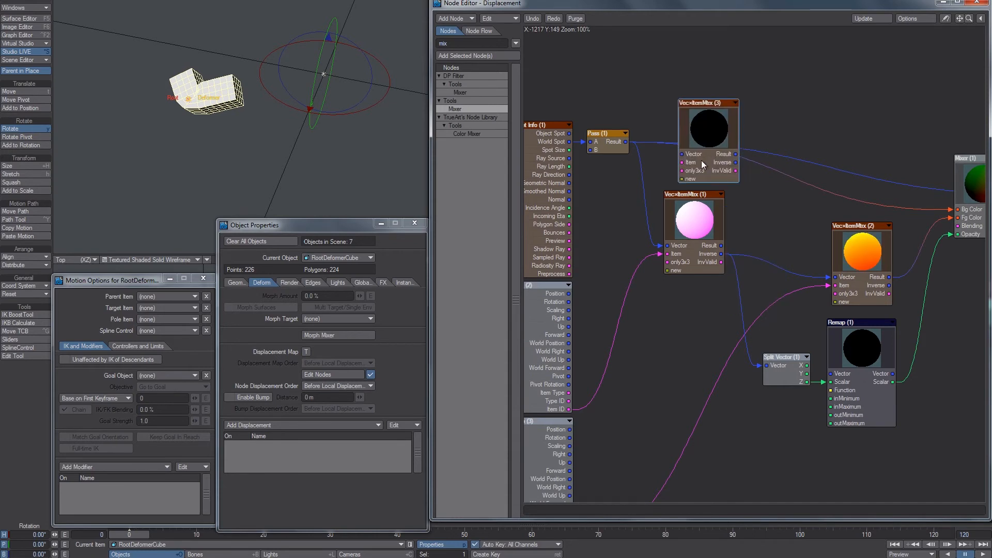
Step: Connect Item Info (1)'s Item ID and Pass (1)'s Result to the Item and Vector inputs of Vec×ItemMtrx (3)
left_click_drag(621, 142, 684, 139, "alt")
left_click_drag(556, 186, 573, 176, "alt")
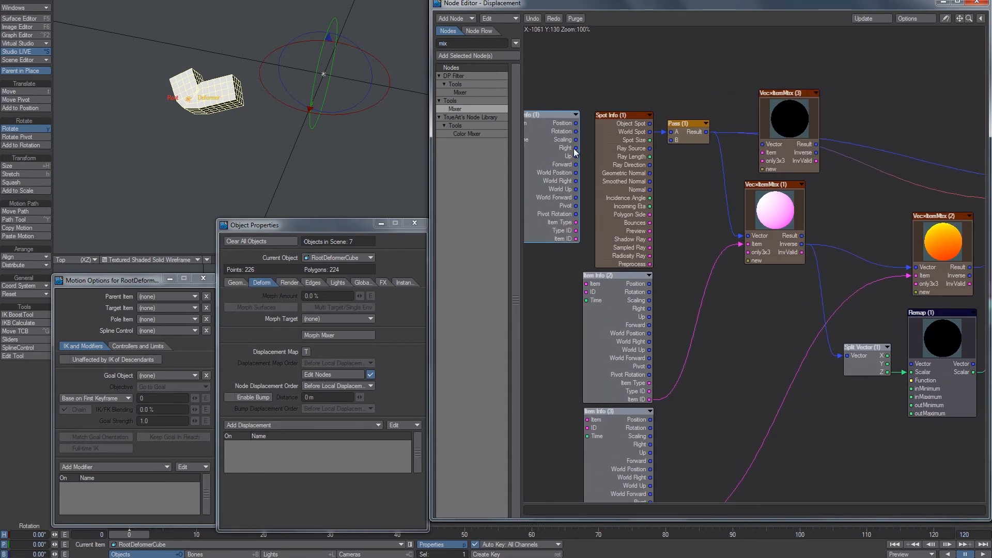
left_click_drag(576, 239, 767, 153)
left_click_drag(705, 131, 775, 144)
Step: Disconnect Subtract (1) from Displacement, and feed the repositioned Vec×ItemMtrx (3)'s Result into Vec×ItemMtrx (1)'s Vector
left_click_drag(723, 92, 562, 184)
left_click_drag(561, 184, 520, 184)
middle_click_drag(864, 152, 666, 149)
left_click_drag(978, 173, 972, 192)
middle_click_drag(593, 139, 792, 155)
left_click_drag(792, 155, 717, 197)
left_click_drag(772, 217, 785, 218)
left_click_drag(719, 200, 764, 251)
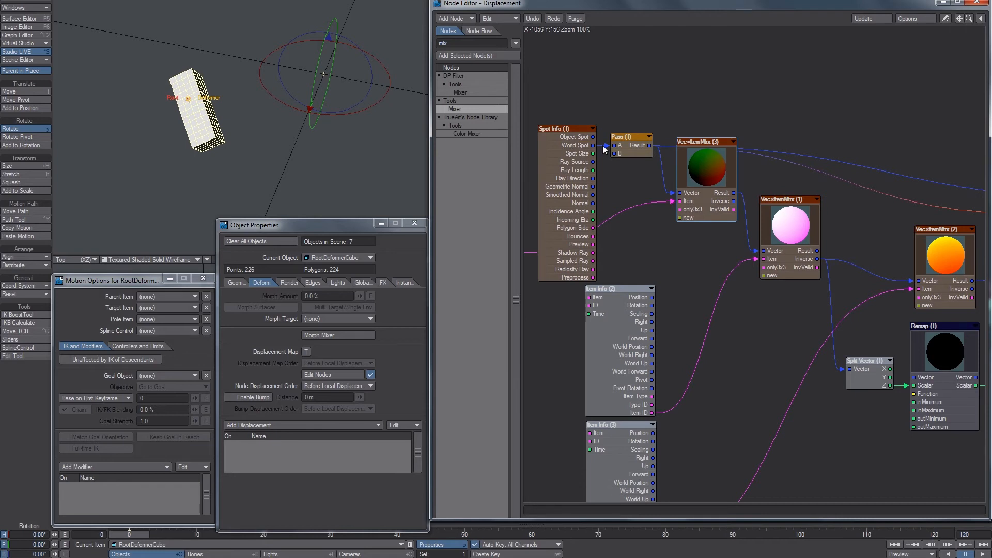
Step: Connect Vec×ItemMtrx (3)'s Result to the Mixer's Bg Color input
middle_click_drag(603, 145, 691, 128)
left_click_drag(570, 210, 584, 234)
middle_click_drag(584, 234, 655, 149)
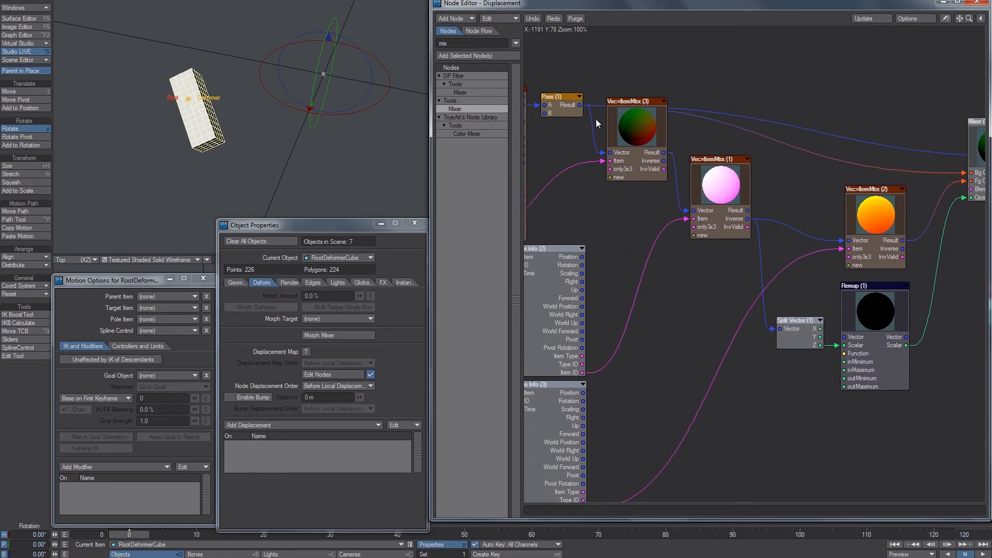
middle_click_drag(970, 181, 896, 174)
left_click_drag(594, 151, 918, 171)
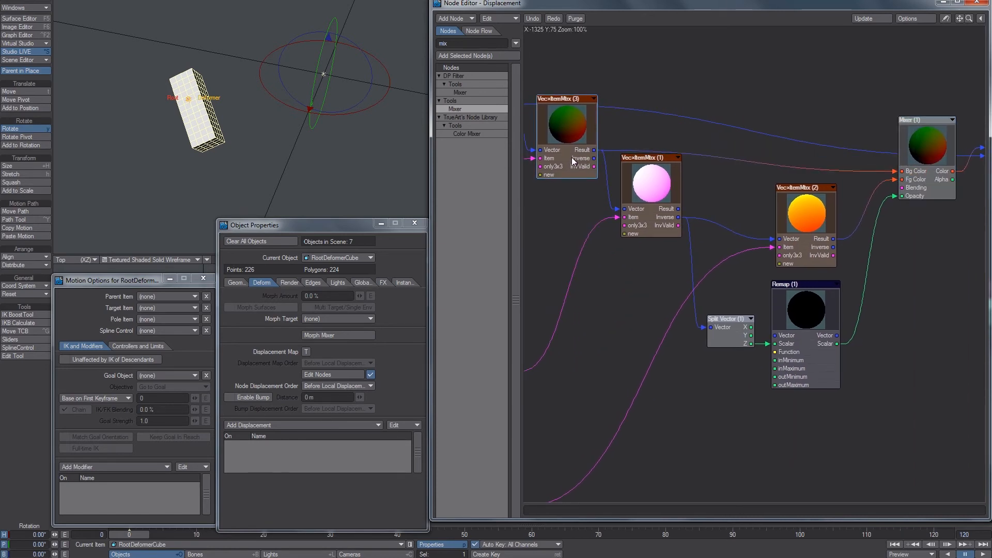
Step: Duplicate Vec×ItemMtrx (3) and place the copy above the Subtract and Displacement nodes
middle_click_drag(572, 161, 564, 161)
key("ctrl+c")
key("ctrl+v")
middle_click_drag(756, 267, 645, 242)
left_click_drag(645, 241, 888, 28)
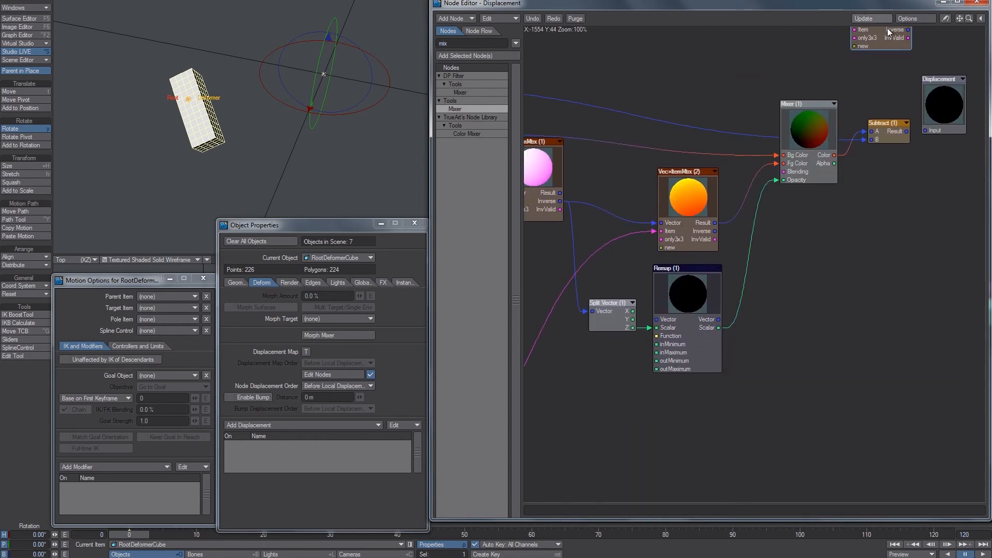
Step: Rearrange the Mixer, Subtract, Displacement and neighbouring nodes to make room for Vec×ItemMtrx (4)
middle_click_drag(795, 73, 913, 126)
left_click_drag(913, 125, 717, 414)
left_click_drag(849, 379, 820, 383)
left_click_drag(659, 110, 944, 420)
left_click_drag(922, 201, 935, 223)
middle_click_drag(935, 223, 744, 237)
left_click_drag(934, 232, 825, 160)
left_click_drag(813, 202, 897, 183)
middle_click_drag(579, 234, 833, 207)
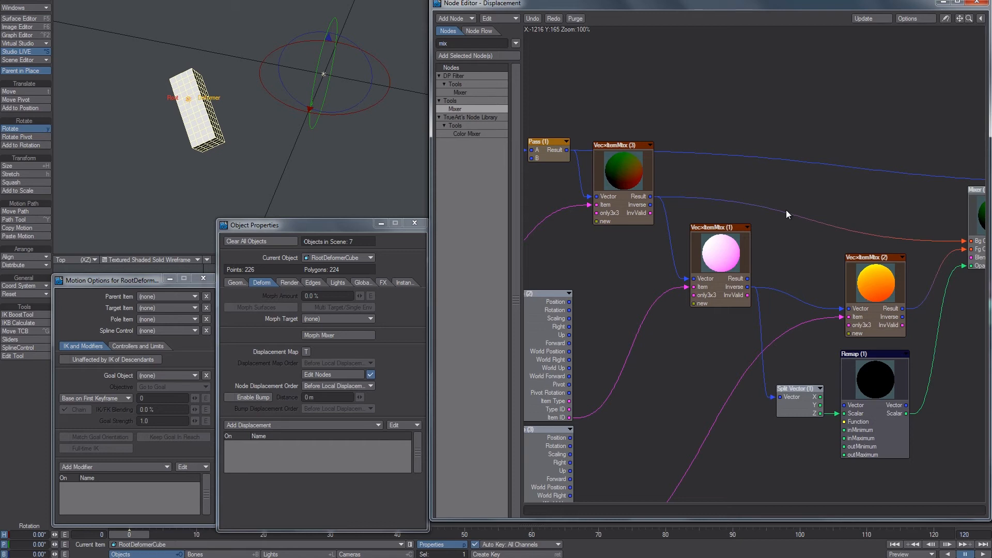
middle_click_drag(978, 204, 799, 197)
middle_click_drag(942, 179, 834, 203)
left_click_drag(847, 197, 855, 186)
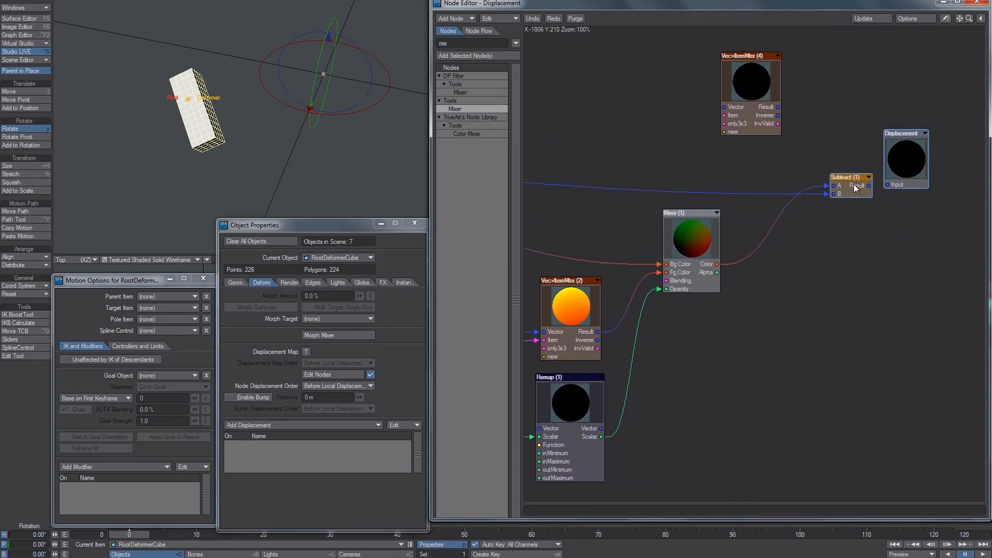
Step: Switch to the drawing program, draw red ellipses above the T S⁻¹ box and around the adjacent S, and return to LightWave
key("alt+Tab")
middle_click_drag(219, 441, 274, 172)
middle_click_drag(479, 325, 274, 193)
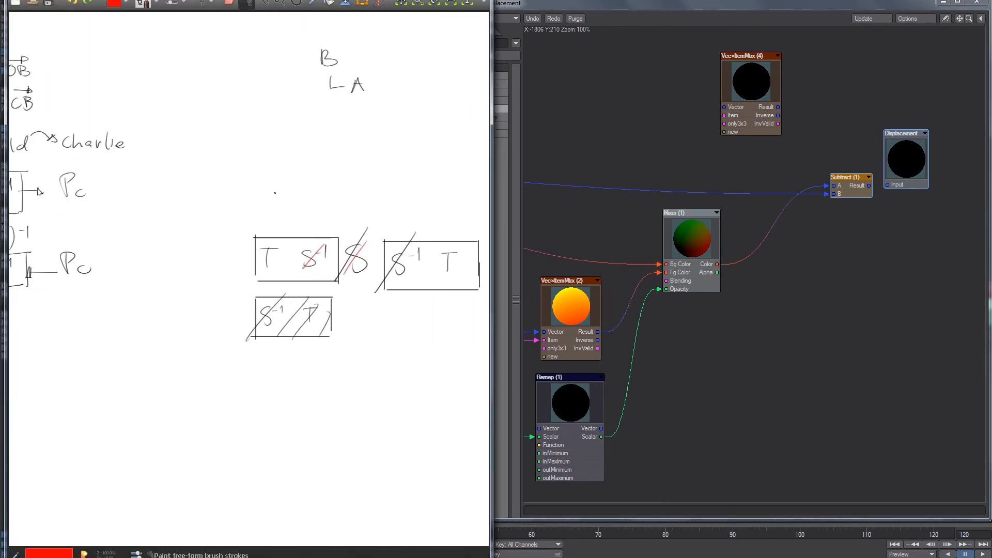
mouse_move(322, 184)
left_mouse_down()
mouse_move(261, 197)
mouse_move(319, 226)
mouse_move(356, 226)
left_mouse_up()
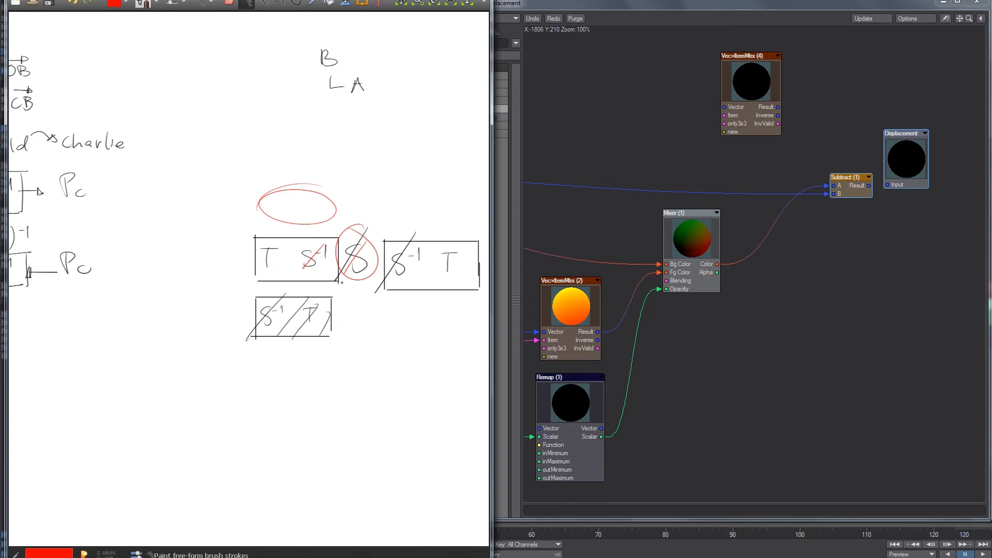
left_click(640, 133)
Step: Connect the Mixer's Color and Item Info (1)'s Item ID to the Vector and Item inputs of Vec×ItemMtrx (4)
middle_click_drag(640, 132, 690, 161)
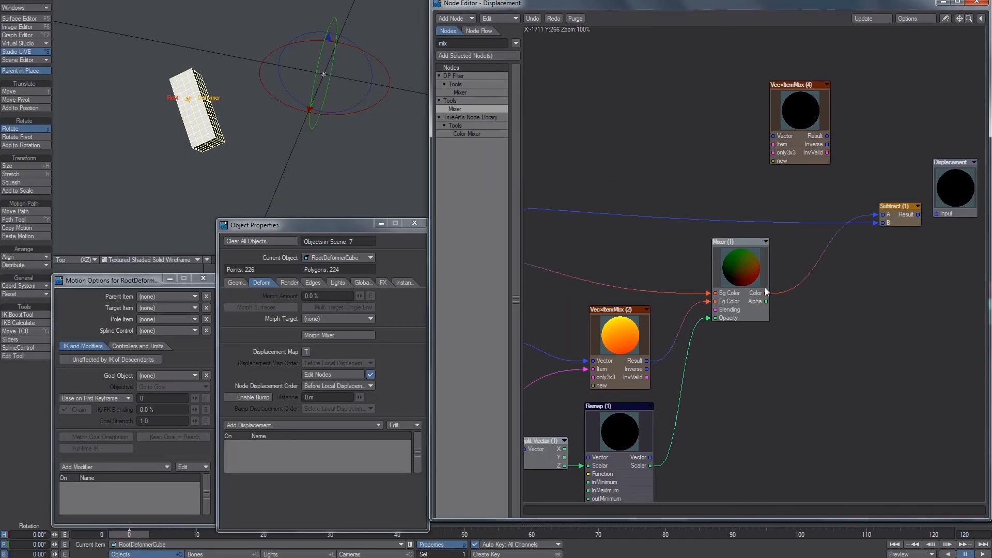
left_click_drag(766, 293, 827, 172)
middle_click_drag(826, 176, 912, 172)
left_click_drag(912, 173, 668, 136)
middle_click_drag(566, 190, 868, 183)
left_click_drag(584, 323, 951, 126)
middle_click_drag(931, 185, 600, 212)
left_click_drag(633, 167, 846, 225)
middle_click_drag(846, 225, 845, 207)
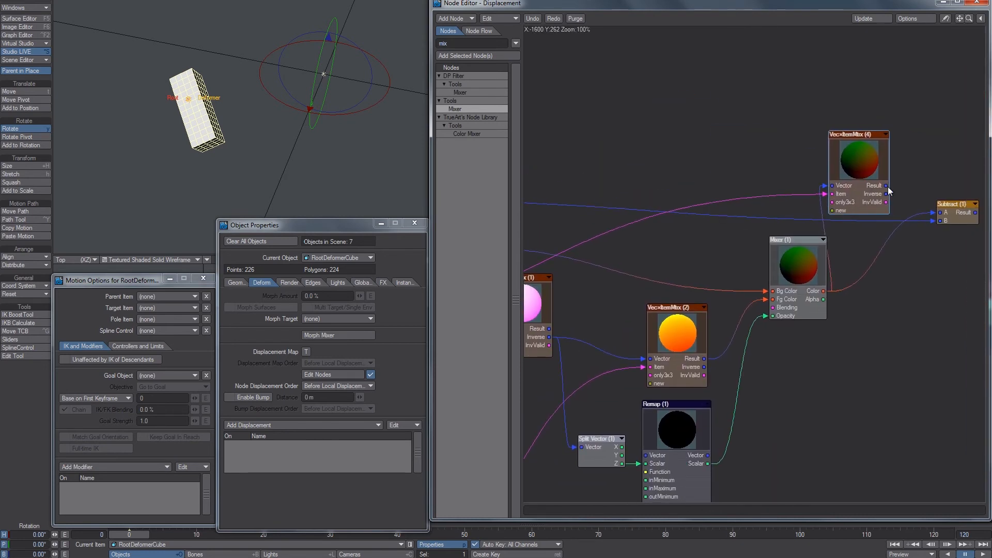
Step: Connect Vec×ItemMtrx (4)'s Inverse output to input A of Subtract (1)
left_click_drag(886, 195, 941, 211)
middle_click_drag(870, 203, 822, 211)
left_click_drag(821, 211, 840, 239)
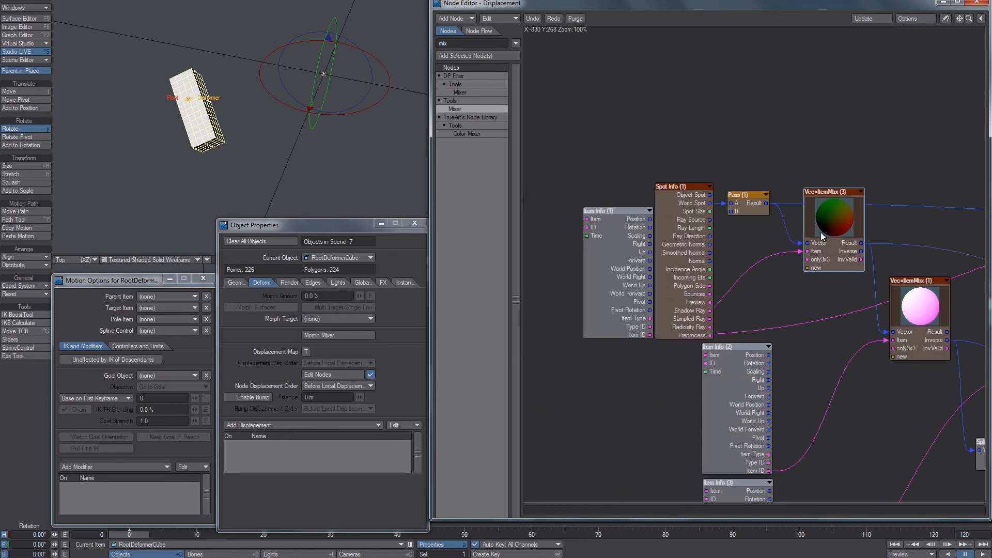
middle_click_drag(982, 204, 693, 159)
left_click_drag(960, 158, 953, 172)
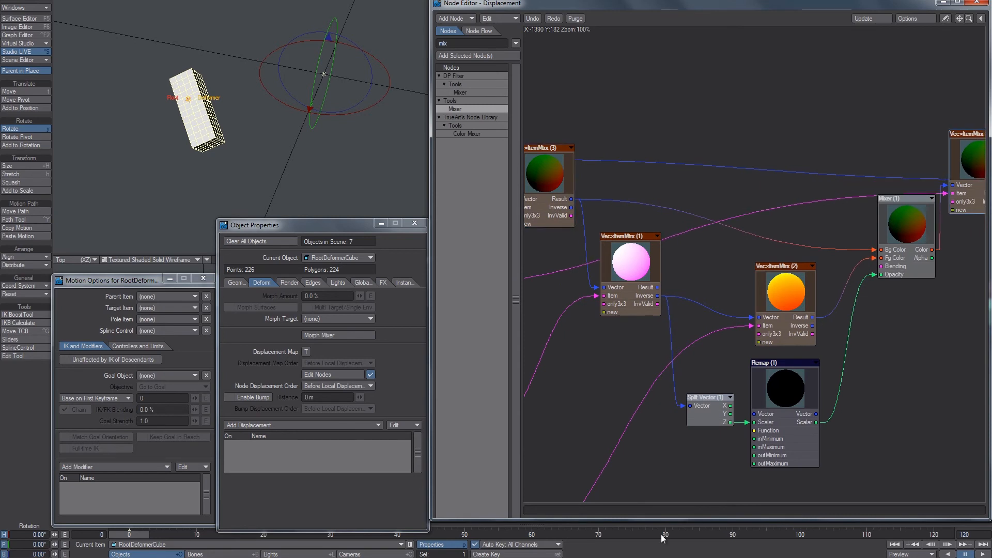
Step: Switch to the drawing program and write T⁻¹ A T in black below the crossed-out boxes
left_click(600, 556)
middle_click_drag(348, 335, 243, 307)
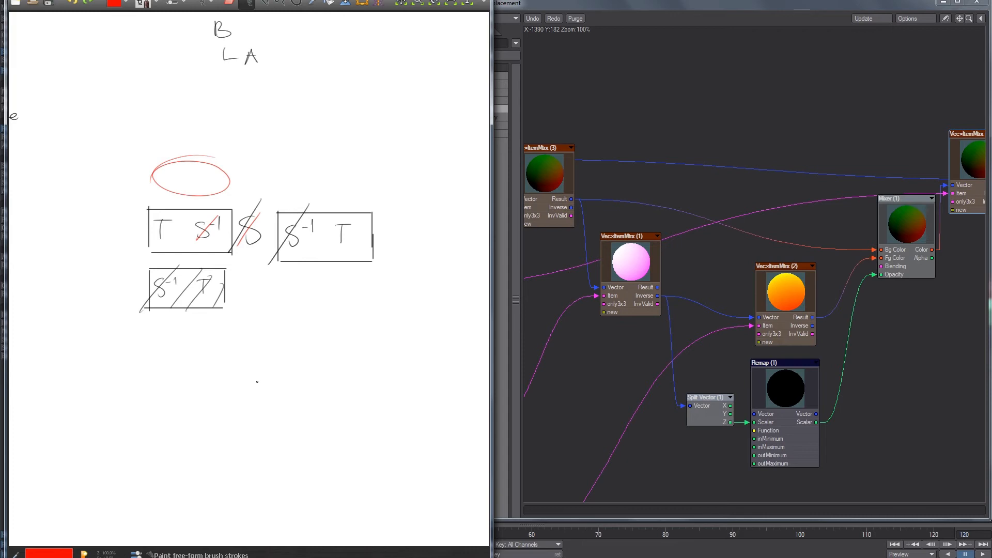
key("x")
left_click_drag(253, 379, 245, 403)
left_click_drag(253, 382, 261, 403)
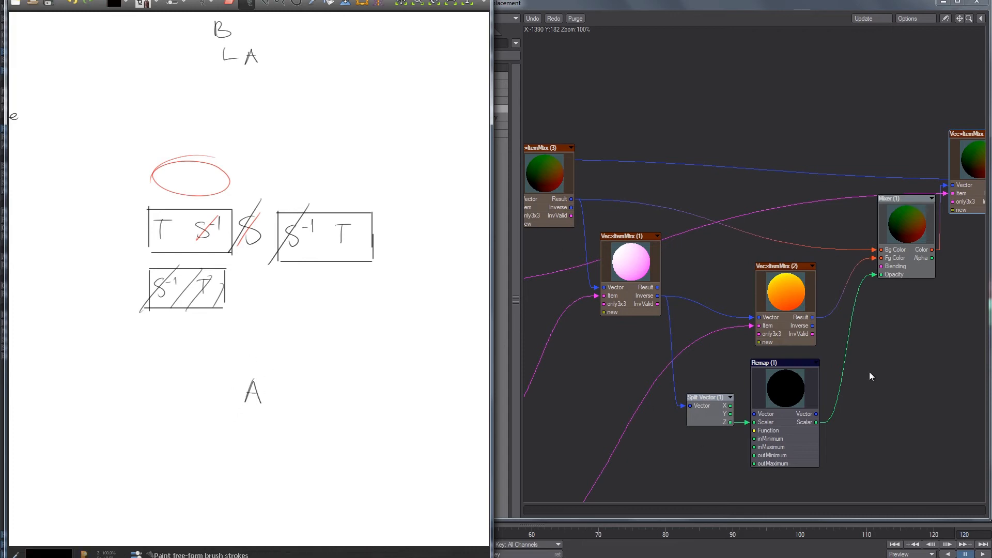
left_click_drag(208, 381, 208, 402)
left_click_drag(298, 382, 301, 397)
left_click_drag(293, 383, 312, 382)
left_click_drag(199, 382, 224, 378)
Step: Circle the A, draw an arrow leading into T⁻¹, and undo the extra stroke above the last T
left_click_drag(238, 378, 261, 371)
left_click_drag(173, 369, 203, 376)
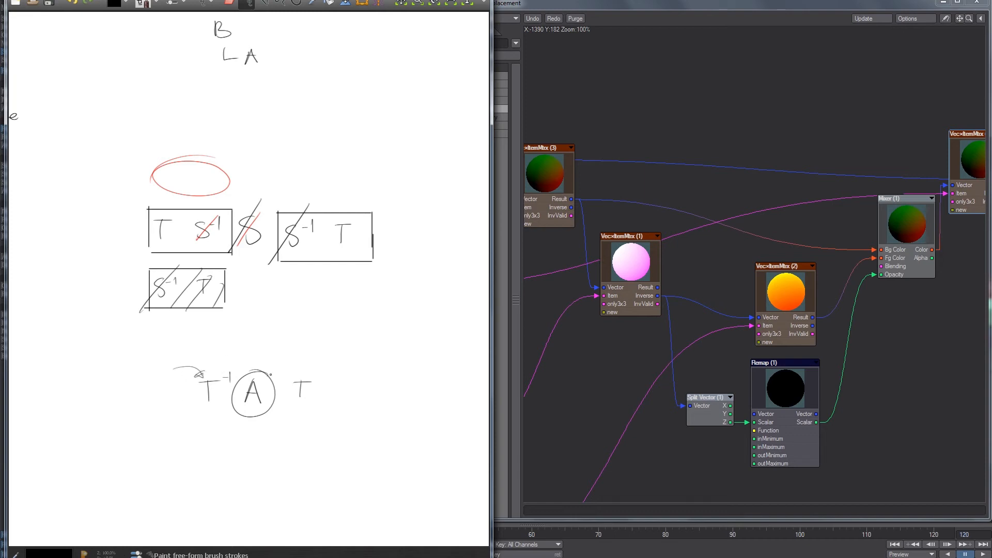
left_click_drag(288, 367, 314, 367)
key("ctrl+z")
Step: In LightWave, tidy the Vec×ItemMtrx (3) and (4) node positions and connect Subtract (1)'s Result to the Displacement input
mouse_move(964, 155)
left_mouse_down()
mouse_move(969, 177)
mouse_move(961, 169)
left_mouse_up()
left_click_drag(556, 166, 553, 194)
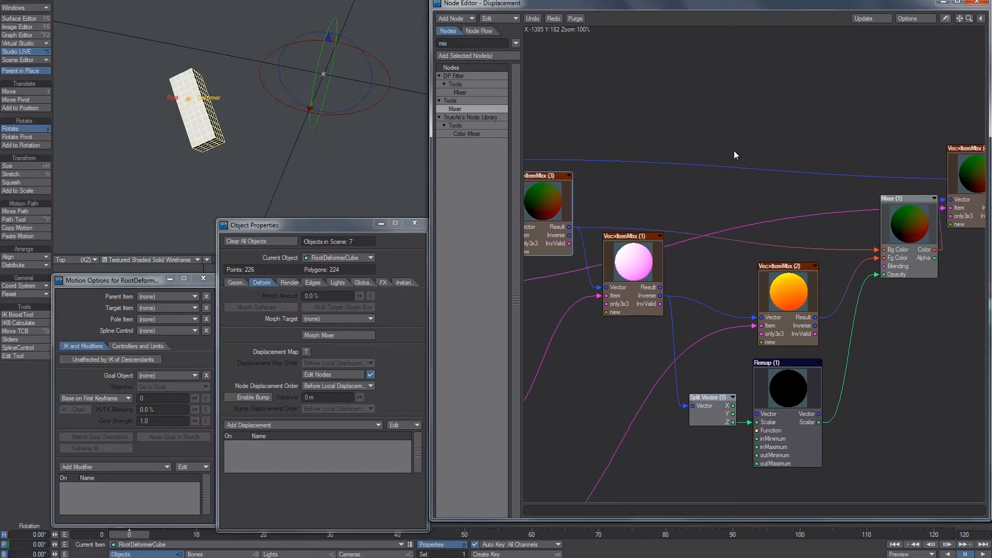
middle_click_drag(734, 150, 668, 134)
left_click_drag(897, 205, 917, 216)
middle_click_drag(940, 224, 773, 250)
left_click_drag(853, 181, 874, 180)
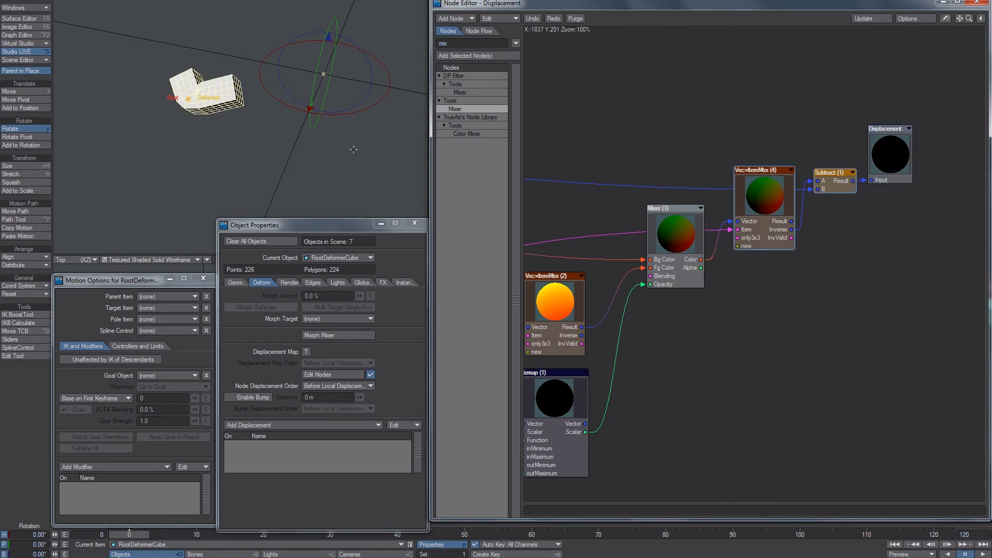
Step: Disconnect the Displacement input, and move RootDeformerCube to about X -587.5 mm, Z 327.5 mm with a changed rotation
key("t")
mouse_move(317, 77)
left_mouse_down()
mouse_move(291, 61)
mouse_move(315, 51)
mouse_move(312, 61)
mouse_move(357, 80)
mouse_move(336, 82)
left_mouse_up()
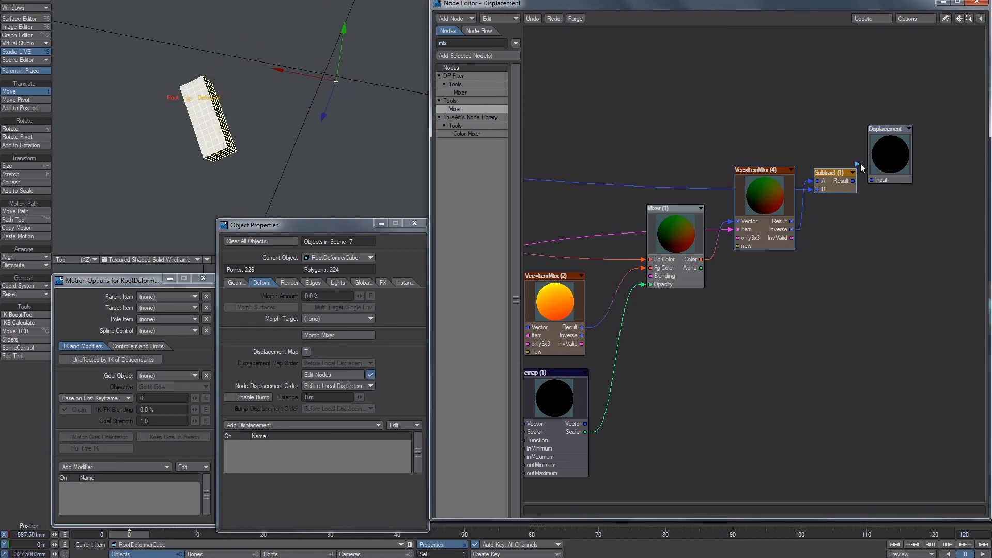
key("y")
left_click_drag(311, 152, 331, 139)
Step: Select Def_Root and move it freely away from the scene origin with its child deformer
left_click(180, 116)
key("t")
left_click(175, 119, "shift")
key("y")
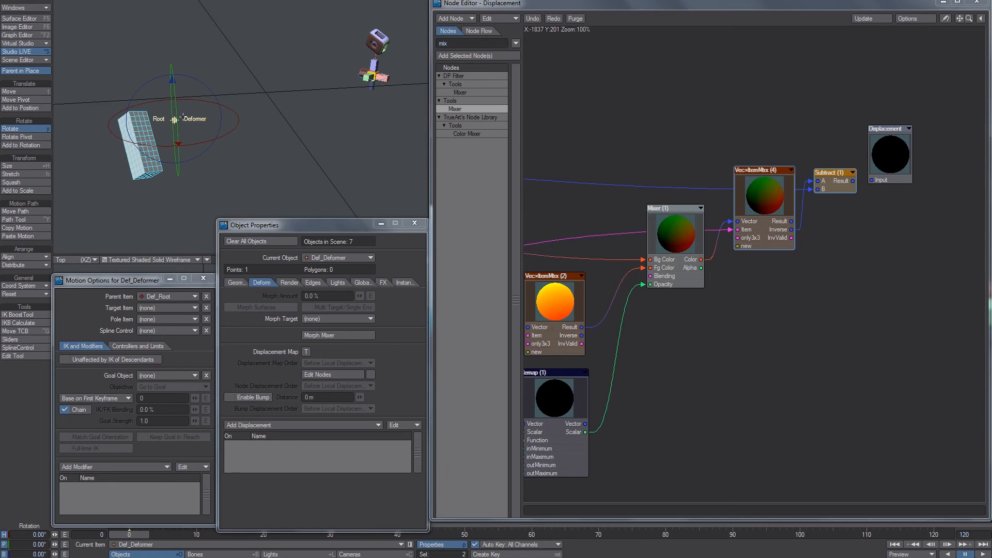
key("Up")
key("space")
key("t")
left_click_drag(174, 120, 120, 158)
left_click_drag(120, 158, 282, 119, "alt")
left_click_drag(282, 119, 201, 189)
Step: Use the orthographic views to place Def_Root at the cube, about X 5.32 m, Y -1.99 m, Z -373 mm
key("1")
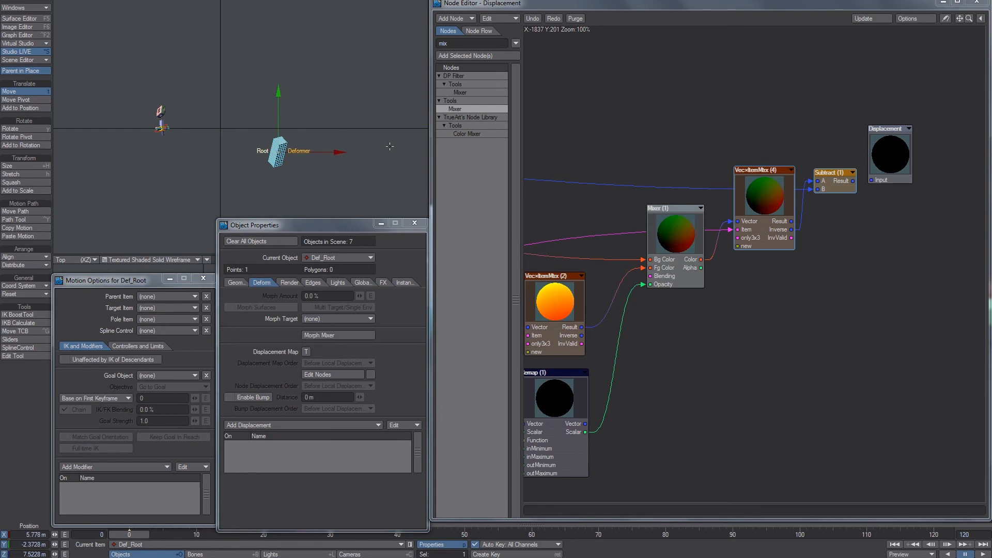
key("3")
left_click_drag(331, 153, 270, 125)
key("4")
key("shift+a")
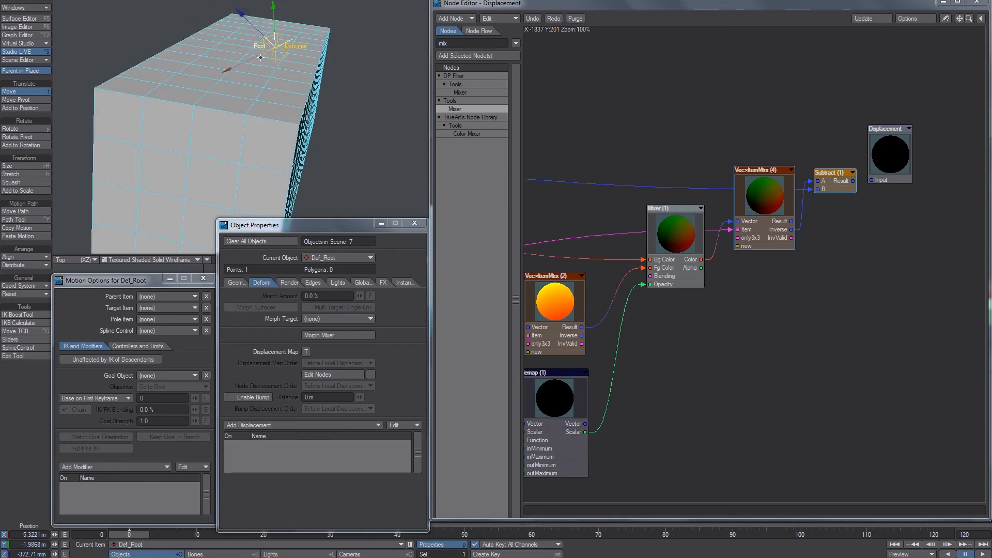
Step: Rotate Def_Root to about H -21.6°, P 49.9°, B 17.4° and shift it to about X 5.45 m, Y -1.96 m, Z -255 mm
key("y")
key("h")
key("y")
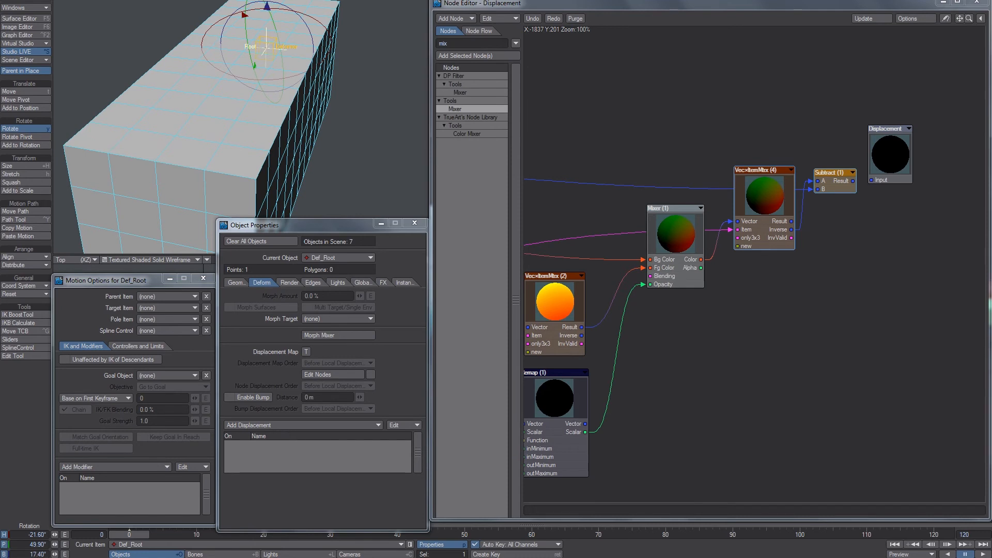
key("t")
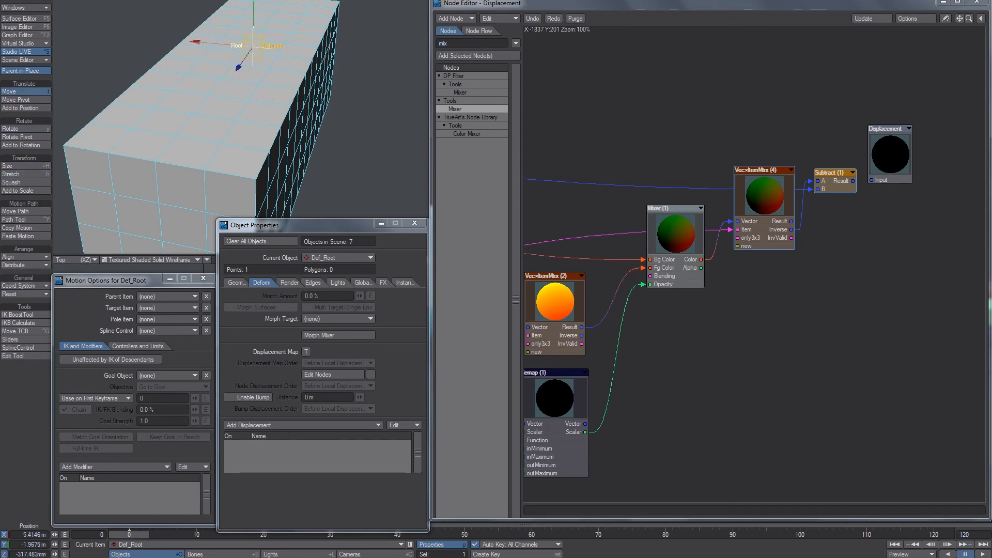
left_click_drag(314, 46, 290, 98, "alt")
Step: Reconnect Subtract (1)'s Result to Displacement and rotate Def_Deformer to bend the cube
left_click_drag(853, 181, 876, 179)
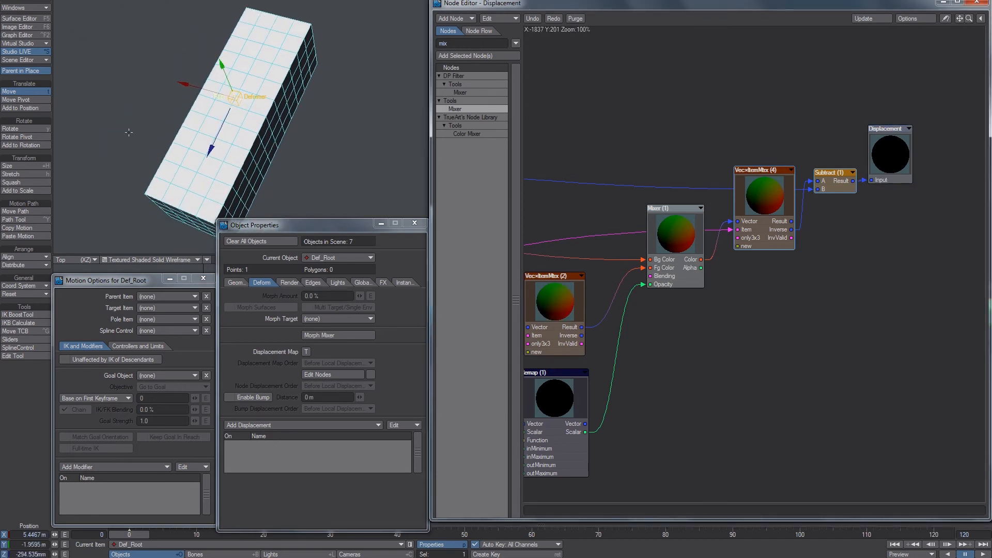
left_click(238, 98)
left_click(238, 98)
left_click(240, 97)
key("shift+h")
key("h")
key("y")
left_click_drag(305, 101, 196, 103)
Step: Select RootDeformerCube and check its node displacement order and the nodes feeding the Mixer
key("Up")
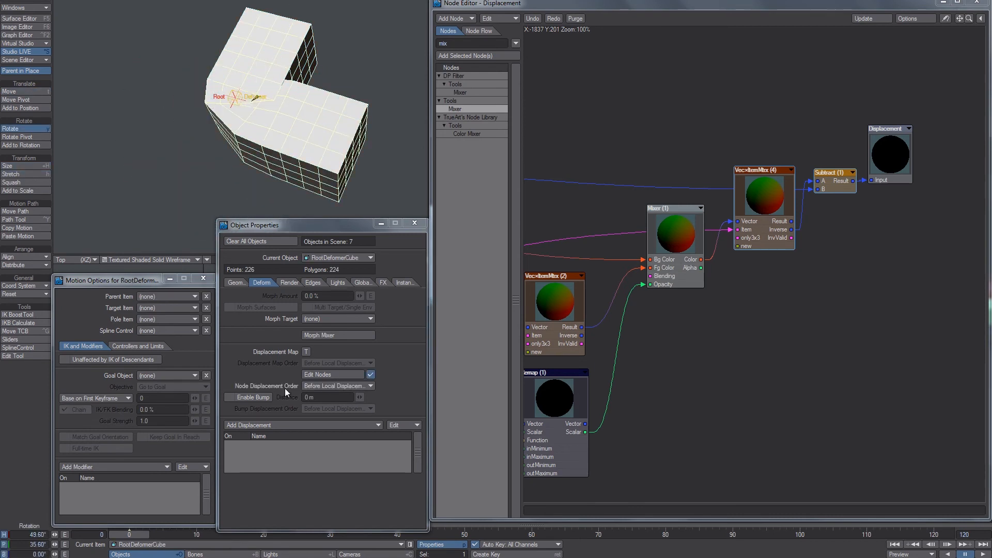
left_click(332, 386)
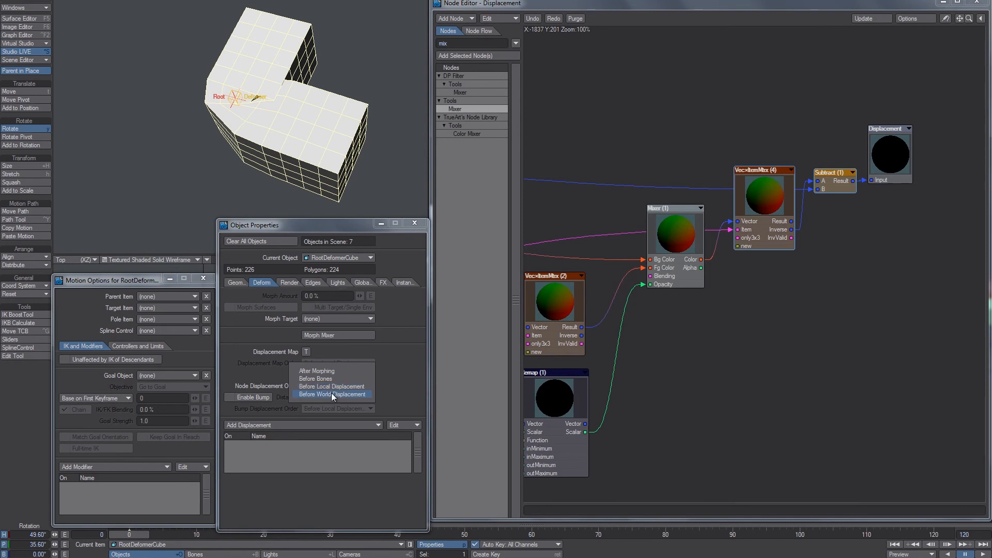
left_click(331, 392)
left_click_drag(605, 324, 732, 312, "alt")
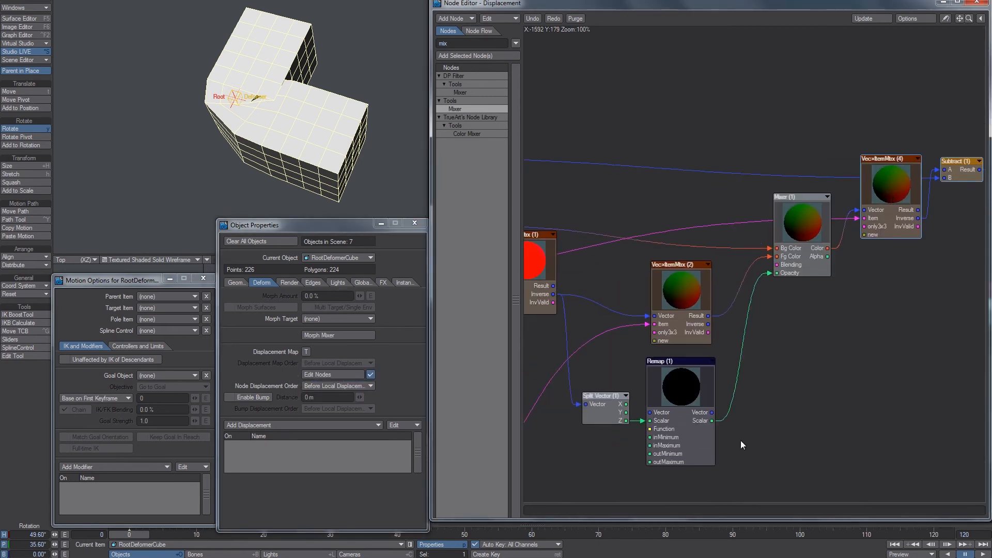
Step: Switch to the drawing program, undo the stray strokes, and draw a black ellipse above the S⁻¹ T box
key("alt+Tab")
mouse_move(213, 147)
left_mouse_down()
mouse_move(173, 257)
mouse_move(202, 252)
mouse_move(201, 137)
left_mouse_up()
key("ctrl+z")
key("ctrl+z")
left_click_drag(364, 149, 269, 183)
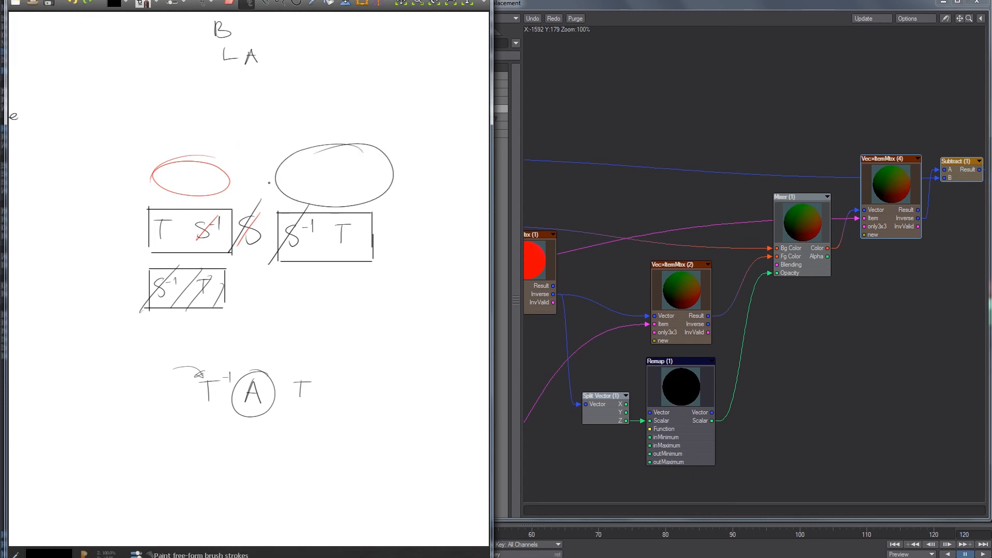
Step: Compare the drawing's matrix boxes with the World Spot output feeding Pass (1) in the displacement node network
key("ctrl+z")
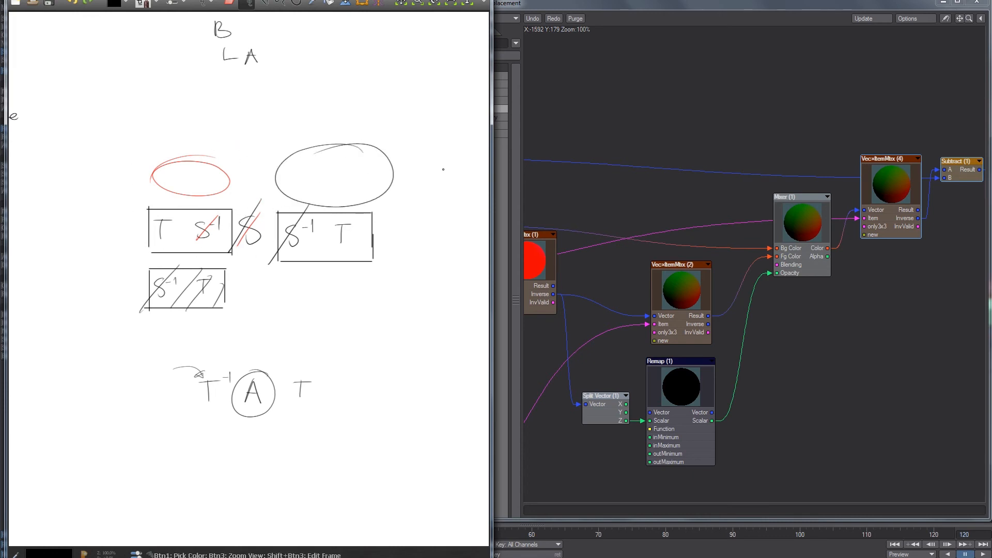
key("alt+Tab")
left_click_drag(533, 147, 930, 186, "alt")
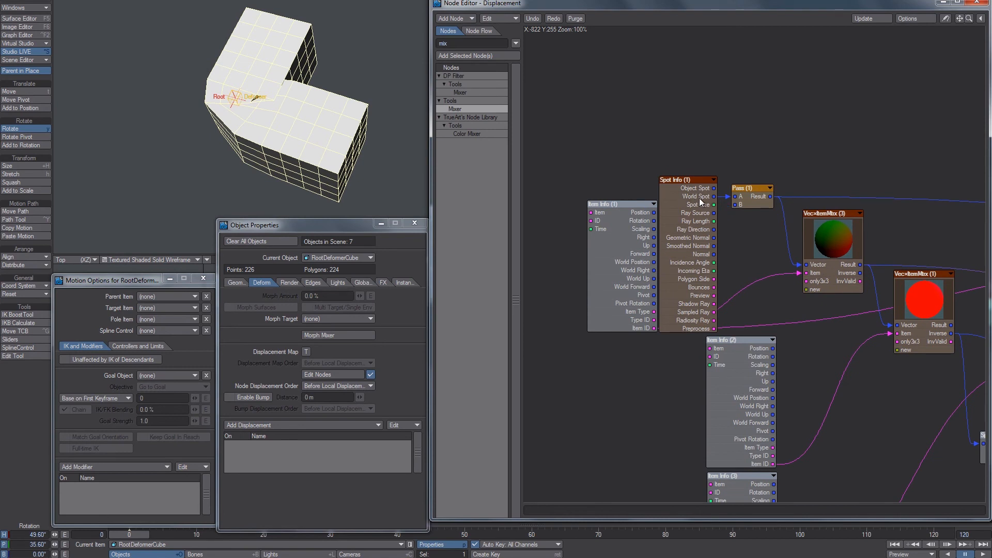
key("alt+Tab")
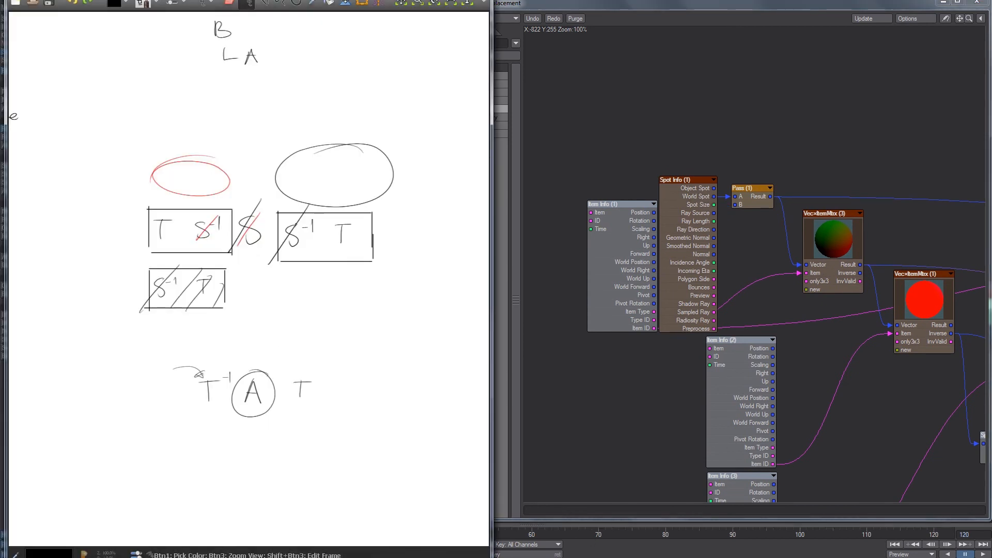
key("alt+Tab")
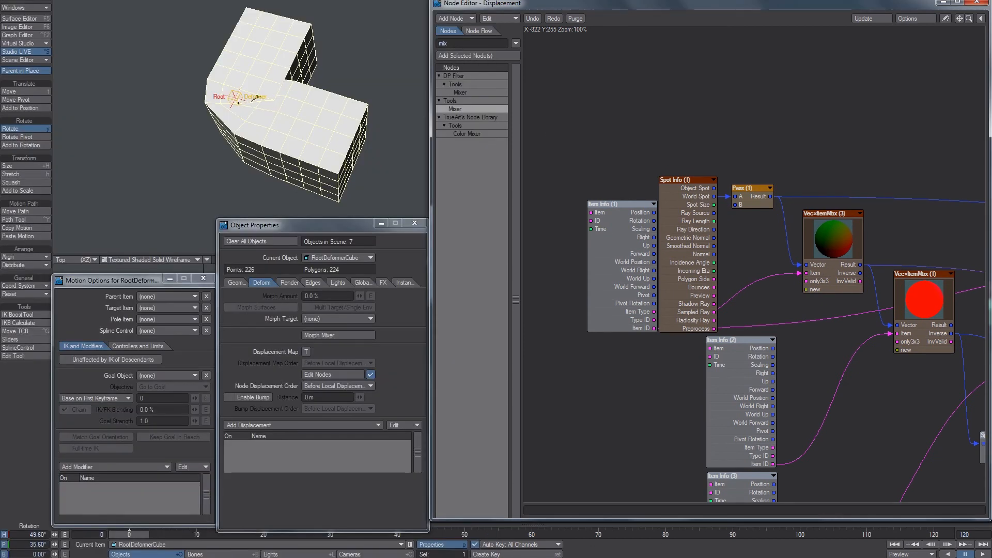
Step: Duplicate the whole deformer node network except the Displacement node and place the copy below the original
left_click_drag(834, 181, 588, 143, "alt")
left_click_drag(969, 19, 790, 124)
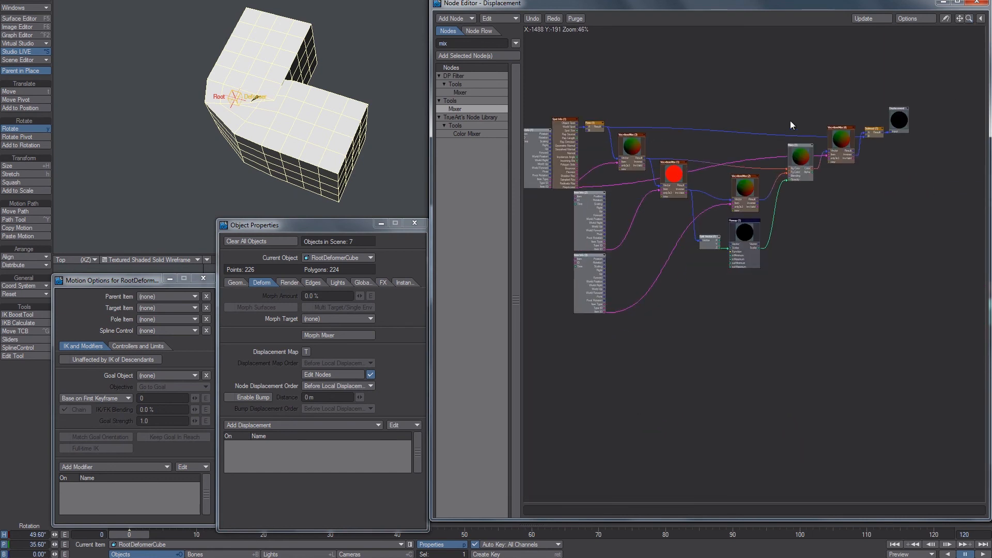
left_click_drag(968, 22, 953, 25)
left_click_drag(872, 82, 578, 327)
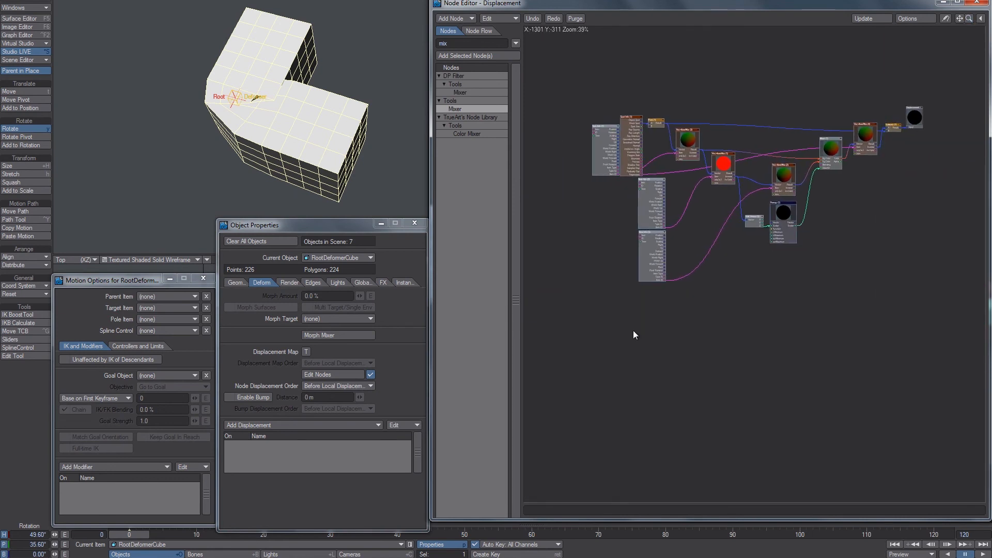
key("ctrl+c")
key("ctrl+v")
left_click_drag(851, 224, 851, 375)
Step: Separate the copied item-space Item Info and its two Vec×ItemMtx nodes from the root and deformer part of the copied network
left_click_drag(625, 361, 728, 295)
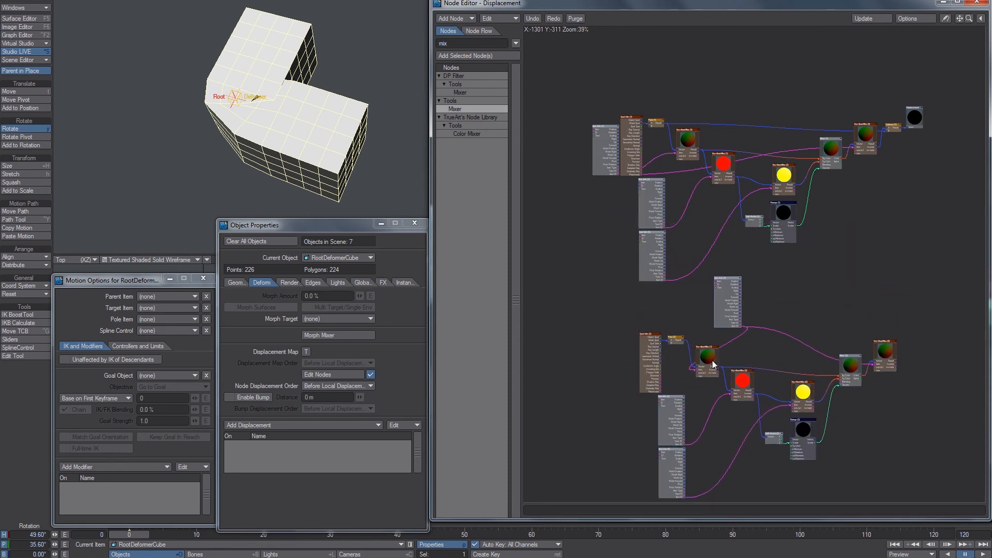
left_click_drag(713, 361, 754, 288)
left_click_drag(854, 374, 835, 301)
left_click_drag(723, 322, 728, 304)
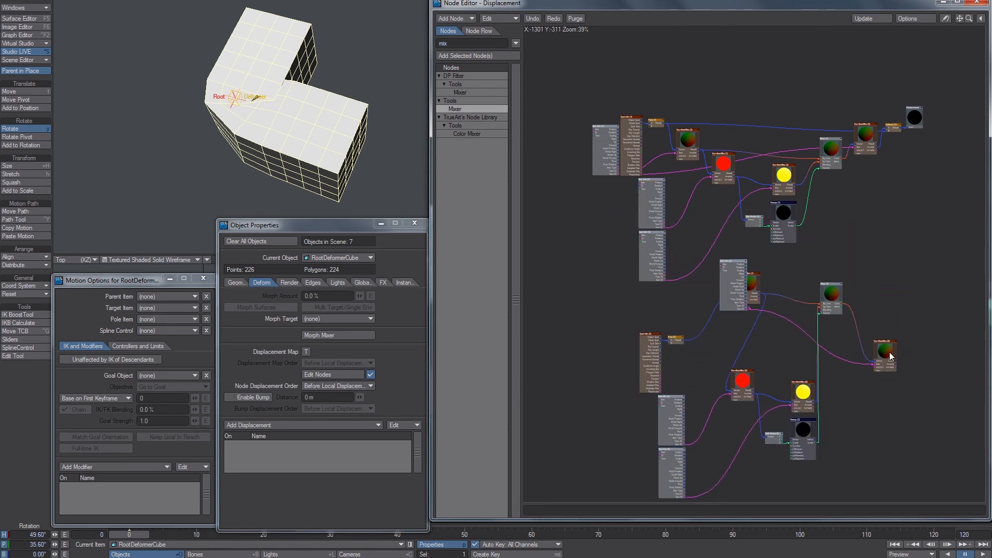
left_click_drag(835, 315, 832, 337)
left_click_drag(738, 294, 824, 311)
left_click_drag(885, 359, 824, 311)
left_click_drag(842, 302, 807, 304)
left_click(745, 391)
key("f")
Step: Connect the copied Pass node's Result to Vec×ItemMtx (5)'s Vector and Mixer (2)'s Bg Color, and delete the separated item-space nodes
left_click_drag(882, 208, 845, 284, "alt")
left_click_drag(858, 167, 673, 246)
left_click_drag(562, 233, 942, 356)
left_click_drag(690, 261, 735, 165)
left_click_drag(735, 161, 768, 160)
left_click_drag(859, 167, 887, 161)
left_click_drag(915, 199, 572, 93)
key("Delete")
Step: Connect Mixer (2)'s Color to the Displacement input and set RootDeformerCube's node displacement order to Before World Displacement
left_click_drag(970, 19, 856, 285)
key("f")
left_click_drag(607, 327, 714, 305)
left_click(346, 387)
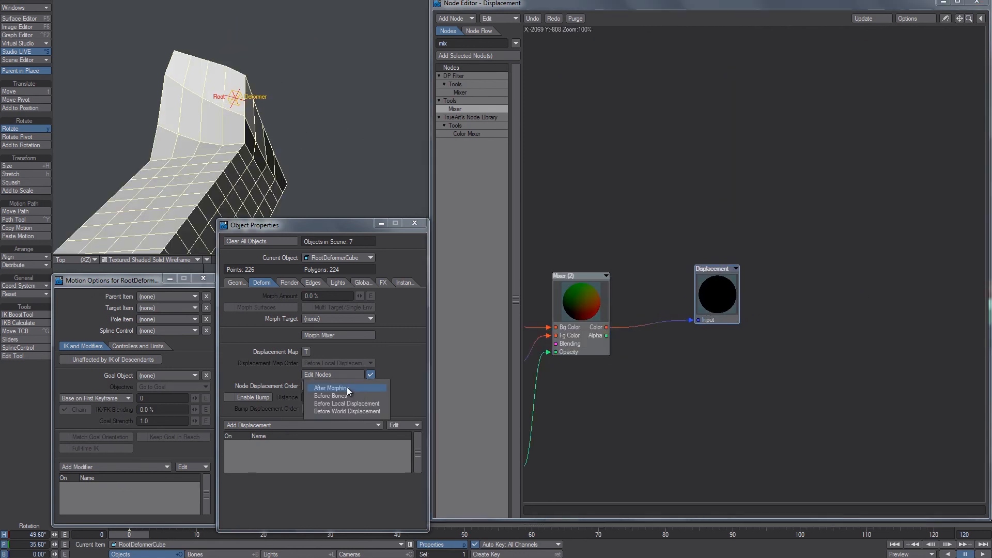
left_click(339, 412)
Step: Switch RootDeformerCube's node displacement off and on repeatedly to compare the cube with and without the deformation
mouse_move(259, 134)
left_mouse_down("ctrl+alt")
mouse_move(217, 134)
mouse_move(290, 139)
mouse_move(248, 139)
mouse_move(289, 145)
mouse_move(258, 145)
left_mouse_up("ctrl+alt")
left_click_drag(258, 145, 376, 151, "alt")
left_click(369, 376)
left_click(369, 376)
left_click(370, 375)
left_click(370, 375)
left_click(370, 375)
left_click(370, 375)
key("ctrl+z")
Step: Check the items assigned in the copied Item Info nodes and trace the copied chain through Mixer (2) to Displacement
left_click_drag(569, 402, 771, 258, "alt")
left_click_drag(590, 241, 754, 220, "alt")
left_click_drag(562, 127, 689, 188, "alt")
left_click_drag(583, 105, 632, 100)
double_click(656, 320)
double_click(656, 428)
left_click_drag(902, 330, 723, 302, "alt")
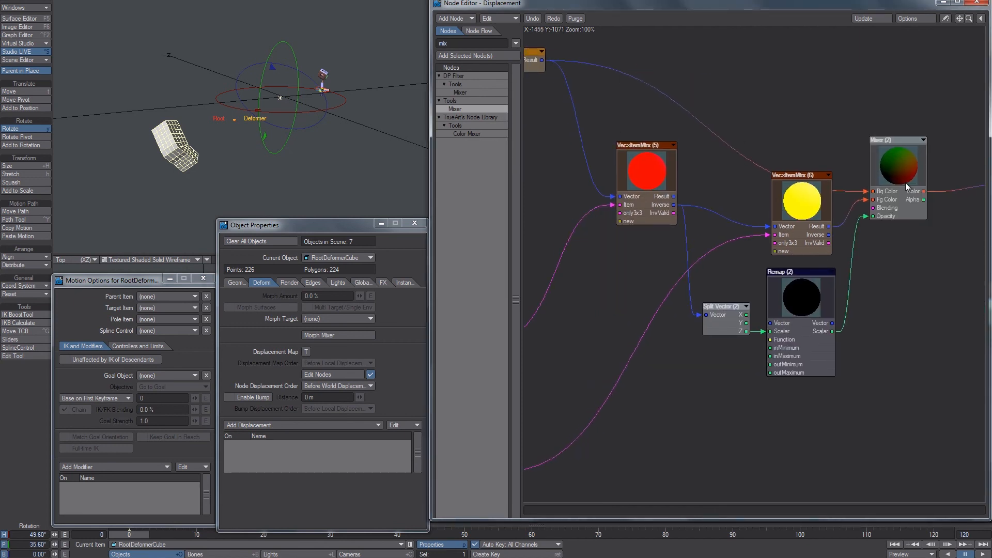
left_click_drag(878, 300, 773, 318, "alt")
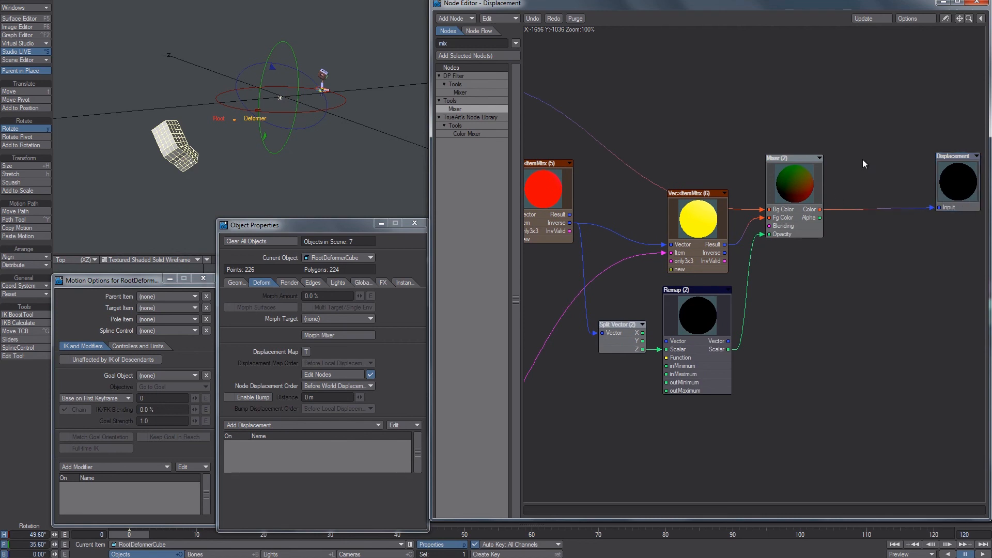
left_click_drag(886, 200, 758, 185, "alt")
Step: Duplicate the Subtract node, feed Mixer (2)'s Color into A and the copied Pass Result into B, and connect its Result to Displacement
left_click(821, 115)
key("ctrl+c")
key("ctrl+v")
left_click_drag(743, 267, 721, 103)
left_click_drag(691, 129, 835, 187, "alt")
left_click_drag(855, 155, 762, 192)
left_click_drag(587, 224, 710, 227)
left_click_drag(781, 207, 743, 206)
left_click_drag(801, 269, 620, 222, "alt")
left_click_drag(586, 153, 813, 271)
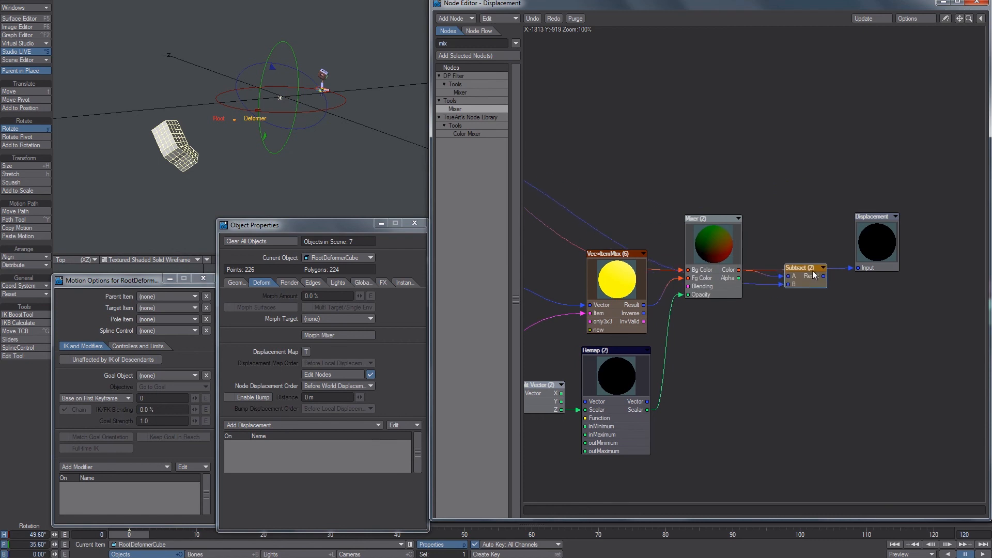
left_click_drag(874, 265, 876, 264)
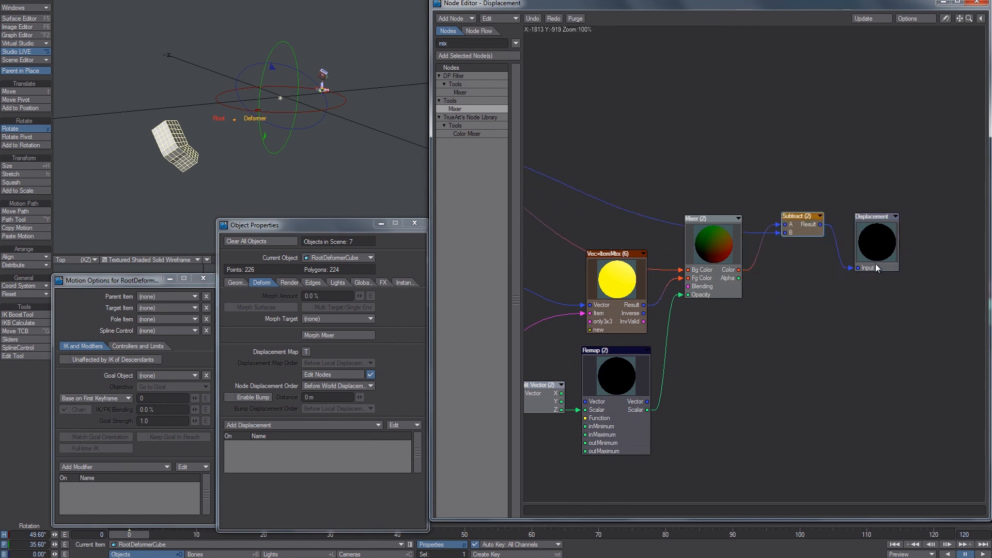
Step: Check the bent cube's node displacement order options and circle the crossed-out S S⁻¹ pair in the drawing program
mouse_move(229, 86)
left_mouse_down("alt")
mouse_move(258, 88)
mouse_move(253, 106)
mouse_move(241, 96)
left_mouse_up("alt")
left_click(241, 96)
left_click_drag(310, 80, 356, 383)
left_click(258, 46)
left_click(337, 386)
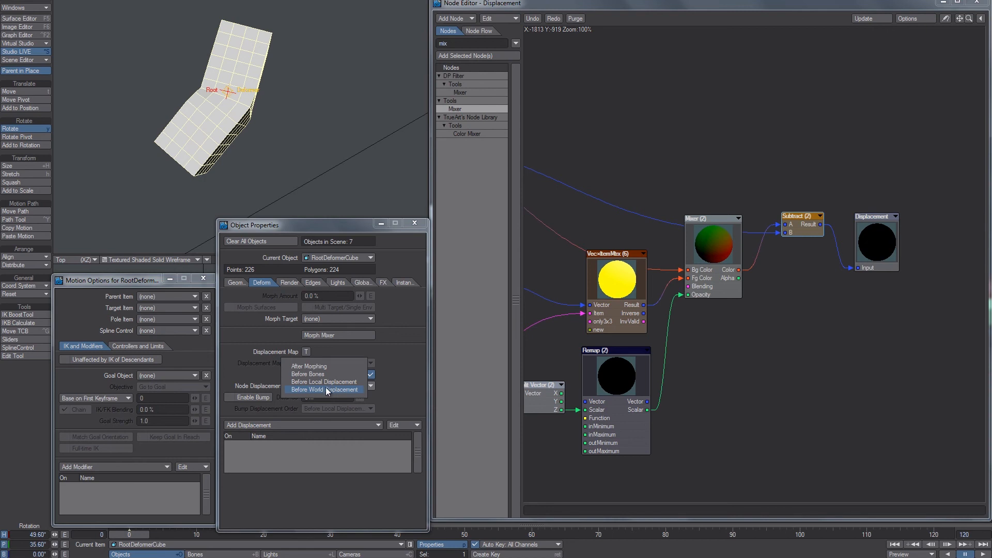
key("alt+Tab")
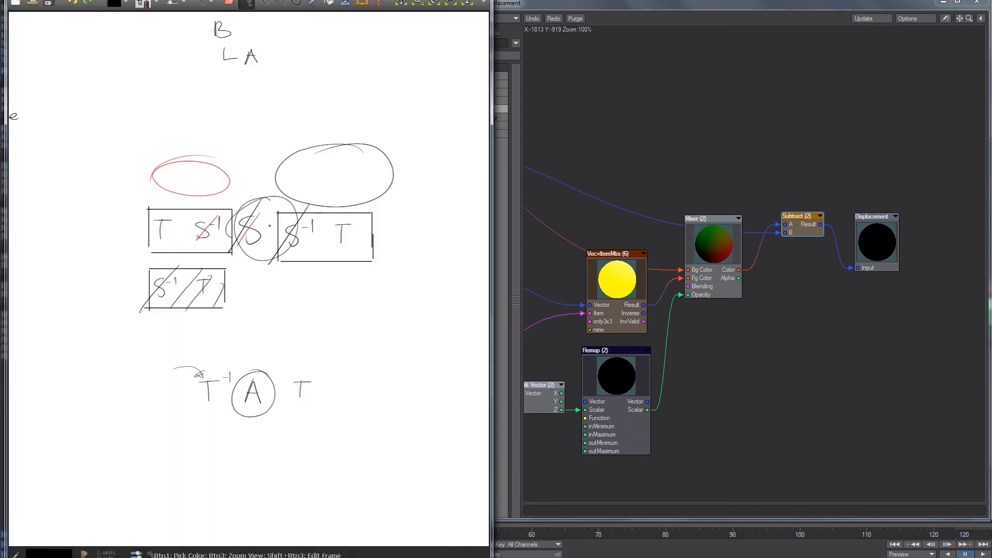
key("alt+Tab")
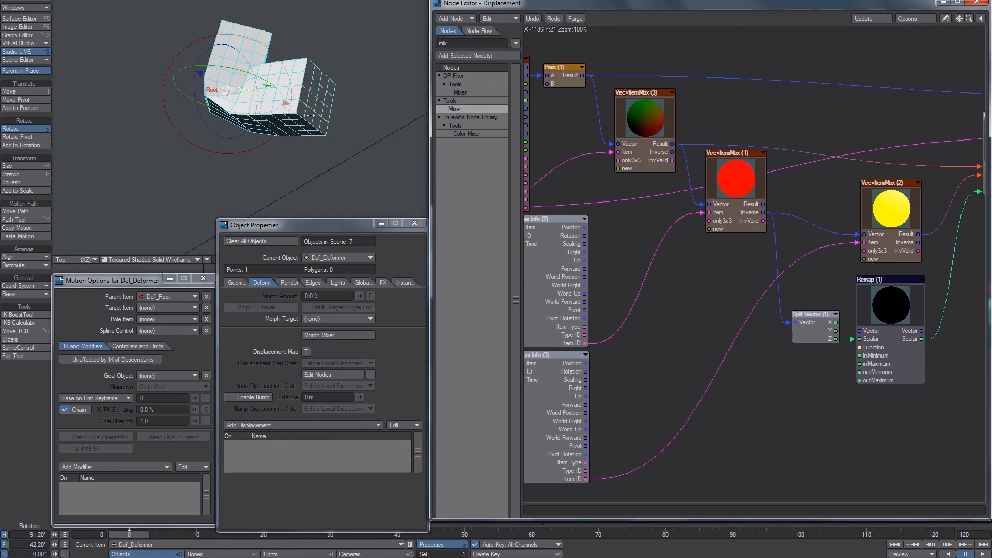
Step: Rotate Def_Deformer to a heading of about -39.4° and shift the Remap node slightly in the lower network
left_click_drag(755, 166, 687, 155, "alt")
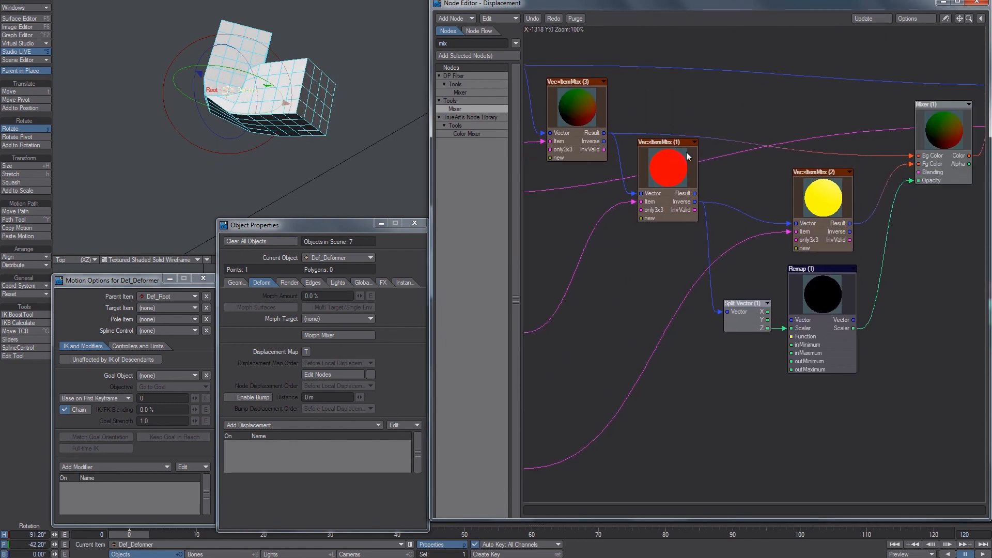
left_click_drag(613, 203, 811, 241, "alt")
left_click_drag(822, 300, 682, 182, "alt")
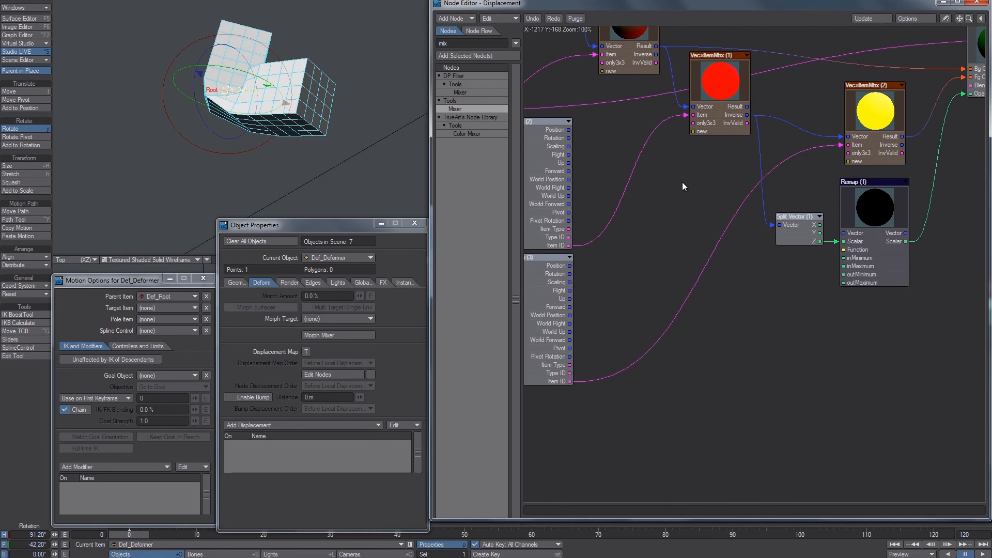
left_click_drag(909, 502, 746, 289, "alt")
left_click_drag(973, 19, 972, 22)
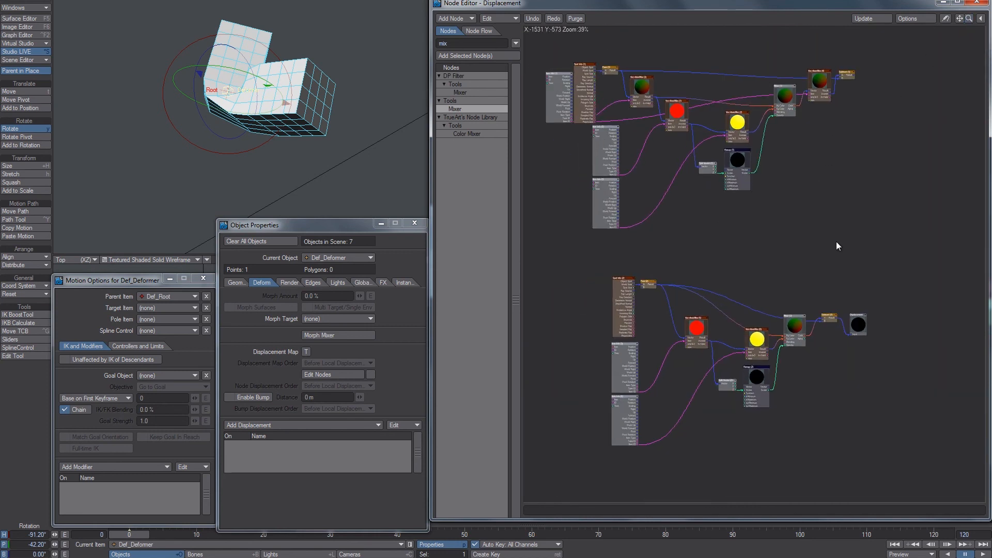
left_click_drag(836, 241, 875, 272, "alt")
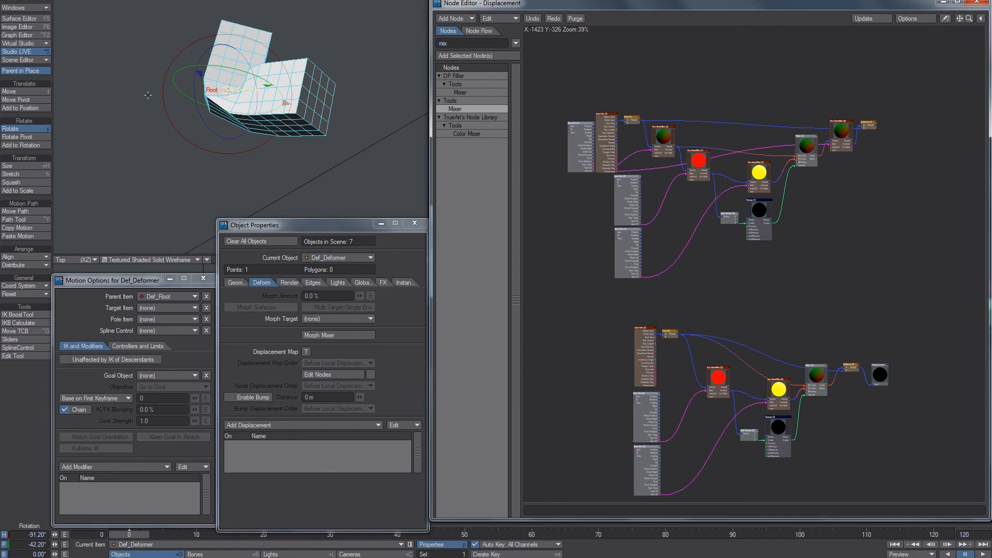
left_click_drag(295, 91, 423, 94)
left_click_drag(791, 445, 794, 441)
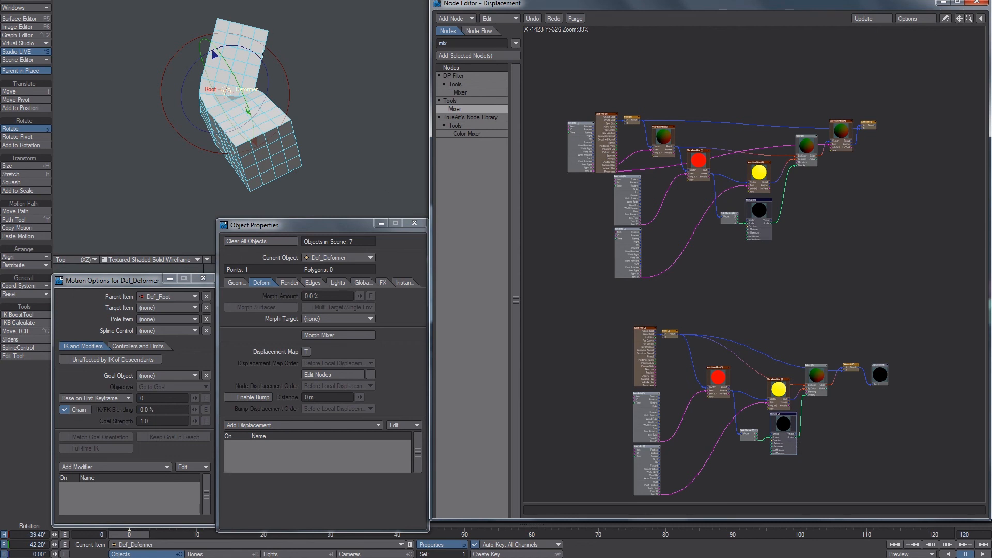